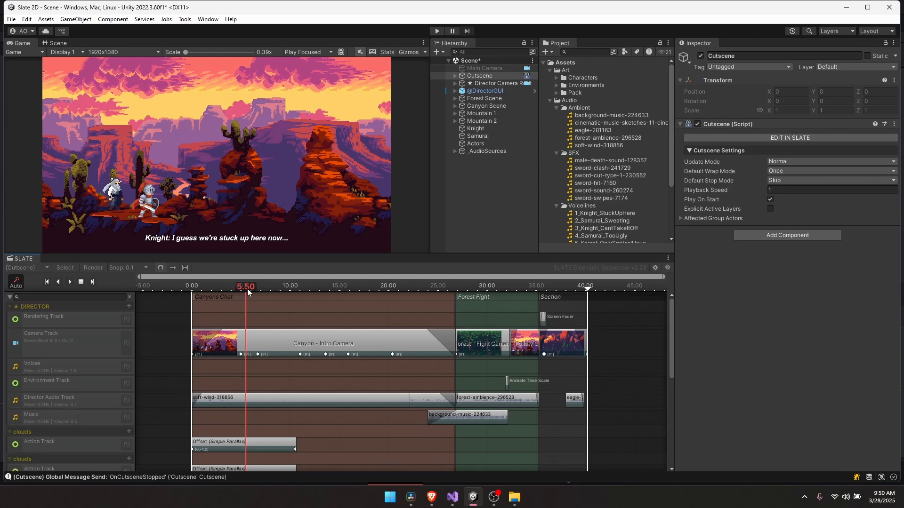
# - Scrub the Slate cutscene to about 15 seconds, play it, then scrub back to the canyon shot
pyautogui.moveTo(247, 289); pyautogui.dragTo(473, 278)
pyautogui.press('space')
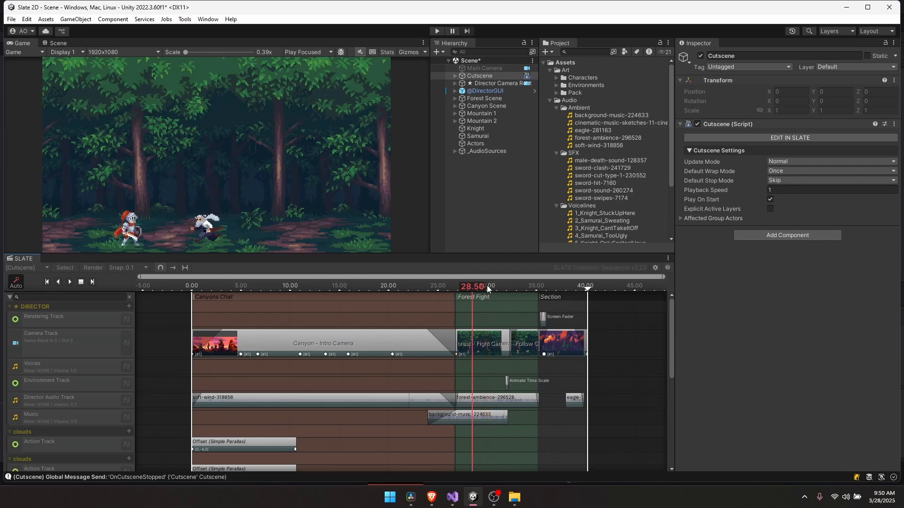
pyautogui.moveTo(487, 285); pyautogui.dragTo(228, 294)
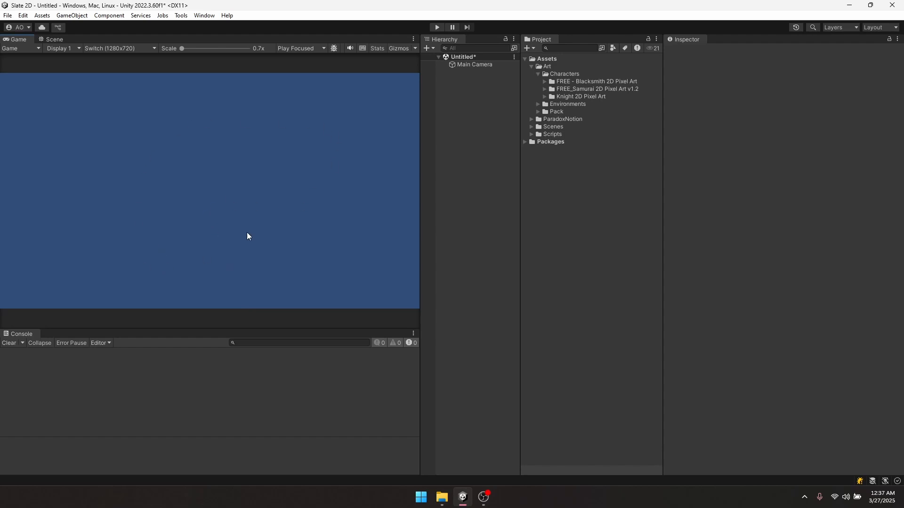
# - Expand Art > Environments and inspect the forest-road back, preview, front and middle textures
pyautogui.click(538, 104)
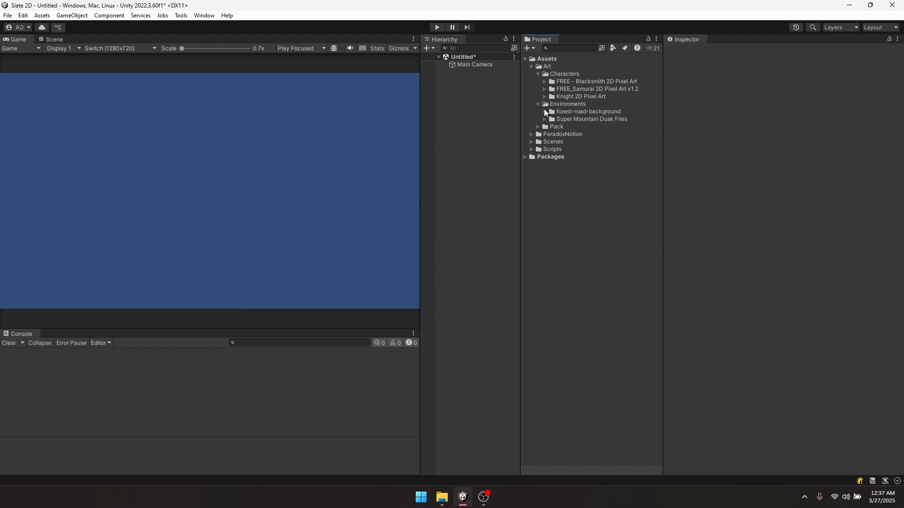
pyautogui.click(545, 111)
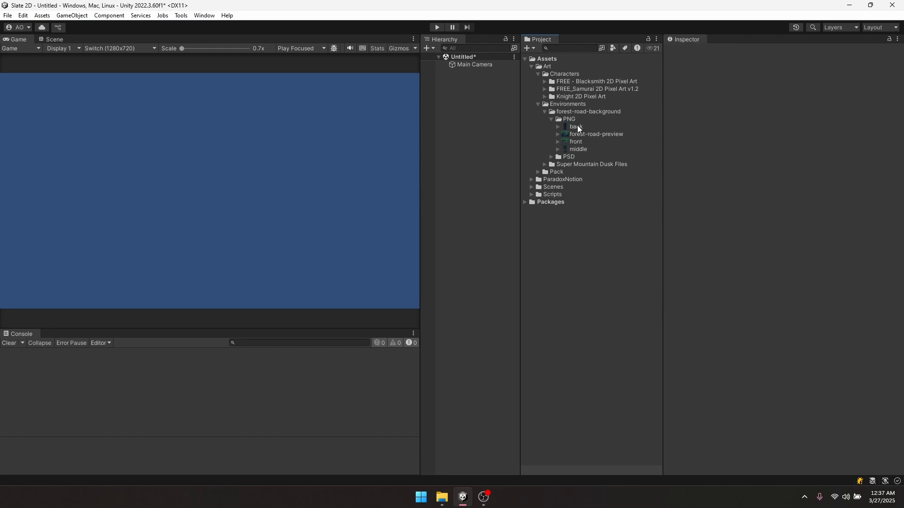
pyautogui.click(576, 126)
pyautogui.click(572, 134)
pyautogui.click(575, 141)
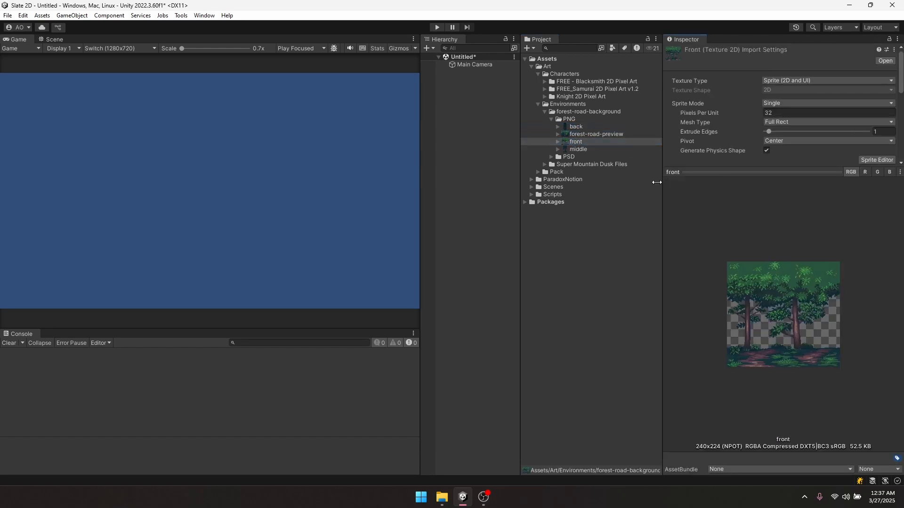
pyautogui.moveTo(657, 182); pyautogui.dragTo(630, 183)
pyautogui.click(572, 149)
pyautogui.click(573, 128)
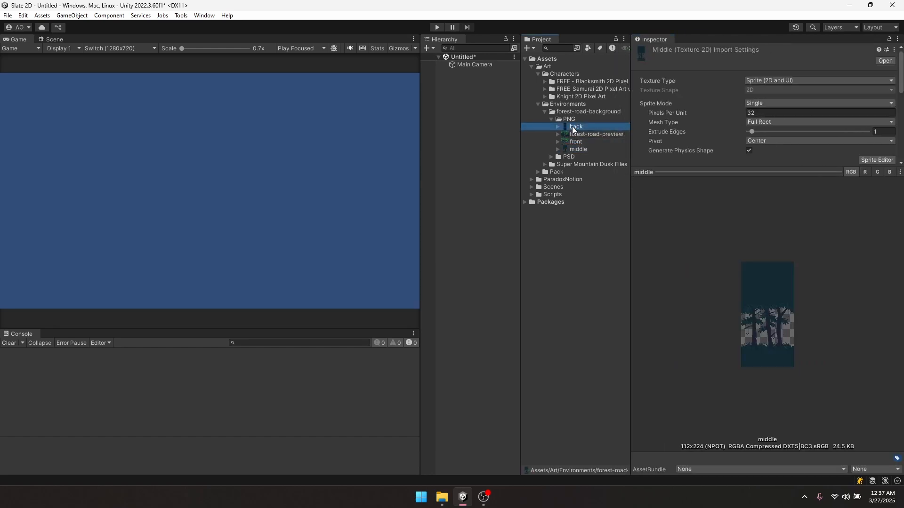
pyautogui.press('Down')
pyautogui.press('Down')
pyautogui.press('Down')
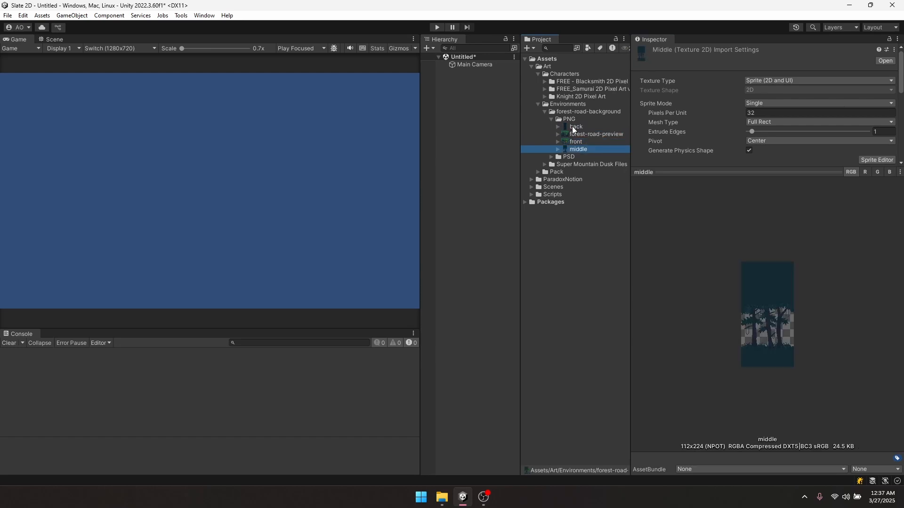
pyautogui.press('Up')
# - Browse Super Mountain Dusk Files, previewing the Mountain-Dusk, version B mountain and version C canyon images
pyautogui.press('Down')
pyautogui.press('Left')
pyautogui.press('Left')
pyautogui.press('Left')
pyautogui.press('Left')
pyautogui.press('Down')
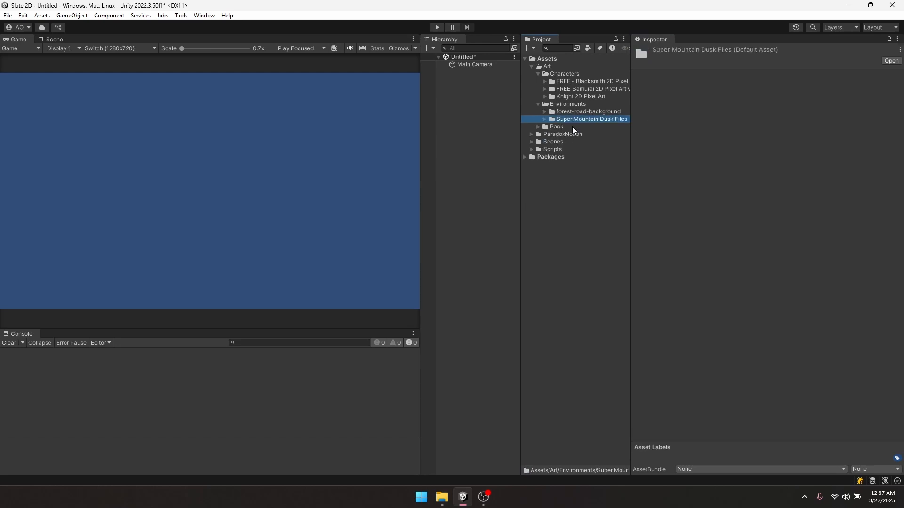
pyautogui.press('Right')
pyautogui.press('Down')
pyautogui.press('Right')
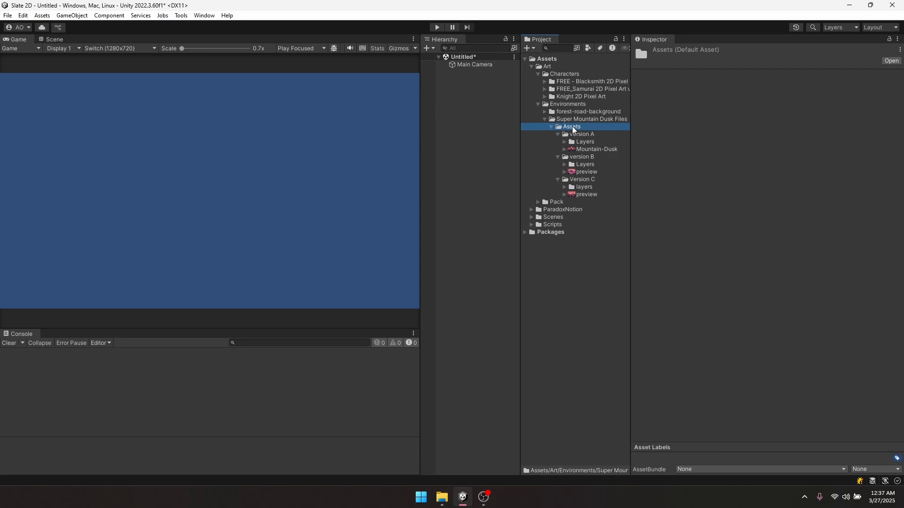
pyautogui.press('Down')
pyautogui.press('Down')
pyautogui.press('Down')
pyautogui.press('Up')
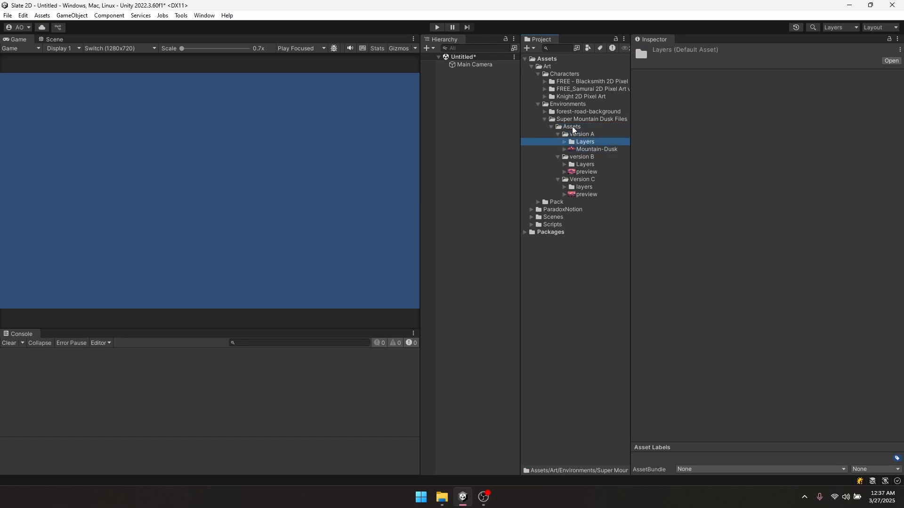
pyautogui.click(579, 149)
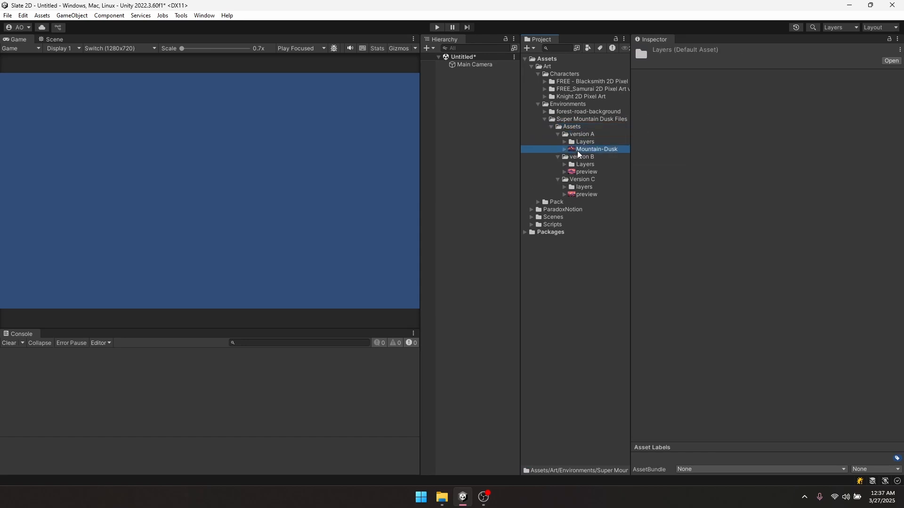
pyautogui.click(581, 171)
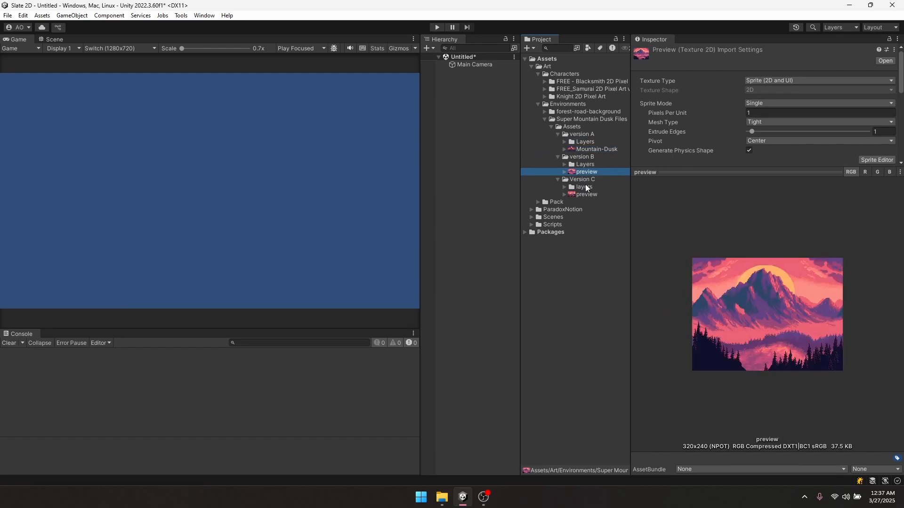
pyautogui.click(583, 194)
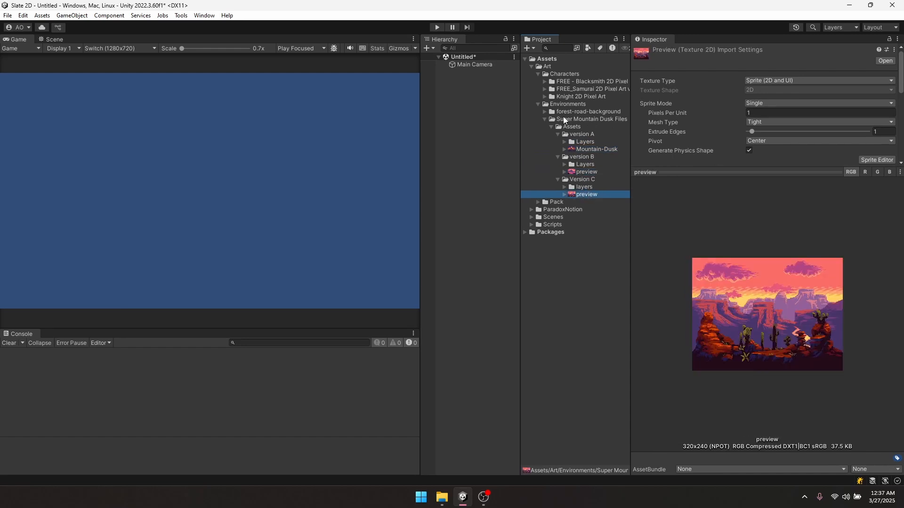
# - Select the four forest-road PNG textures, back through middle, to show their shared import settings
pyautogui.click(545, 111)
pyautogui.click(553, 119)
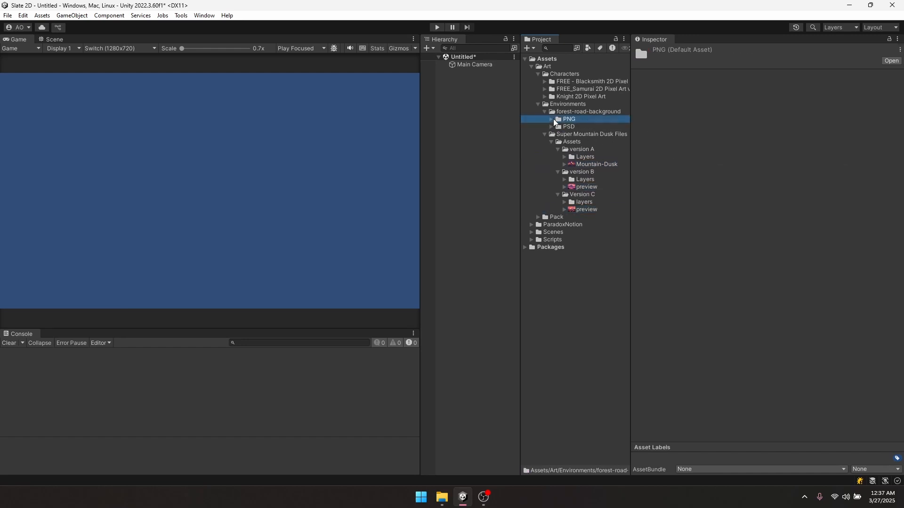
pyautogui.click(595, 135)
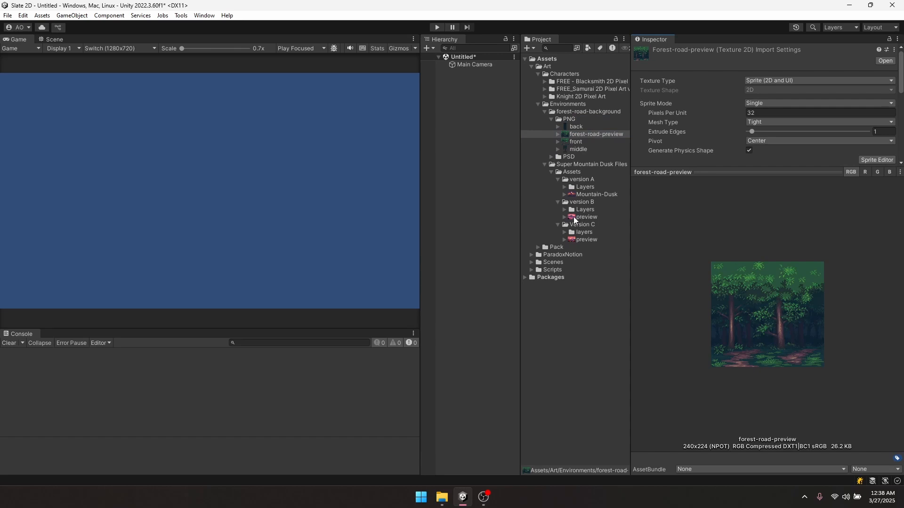
pyautogui.click(581, 126)
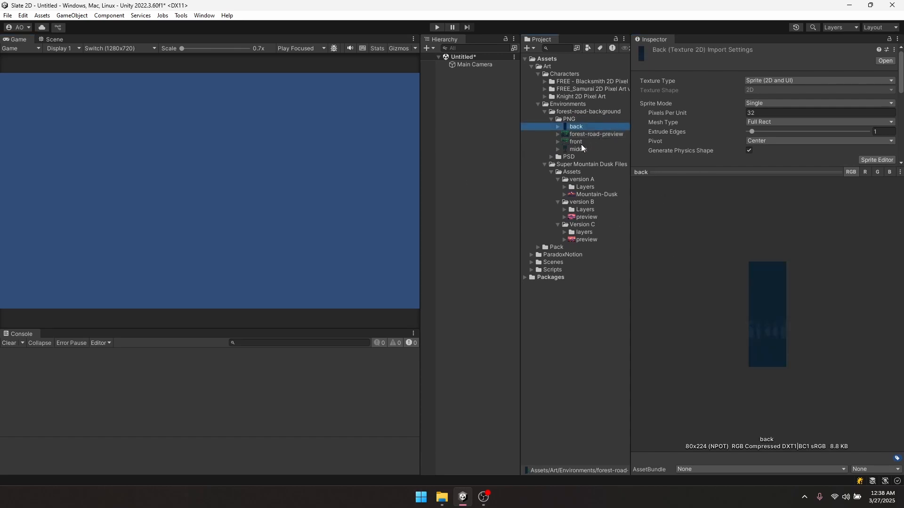
pyautogui.keyDown('shift'); pyautogui.click(579, 149); pyautogui.keyUp('shift')
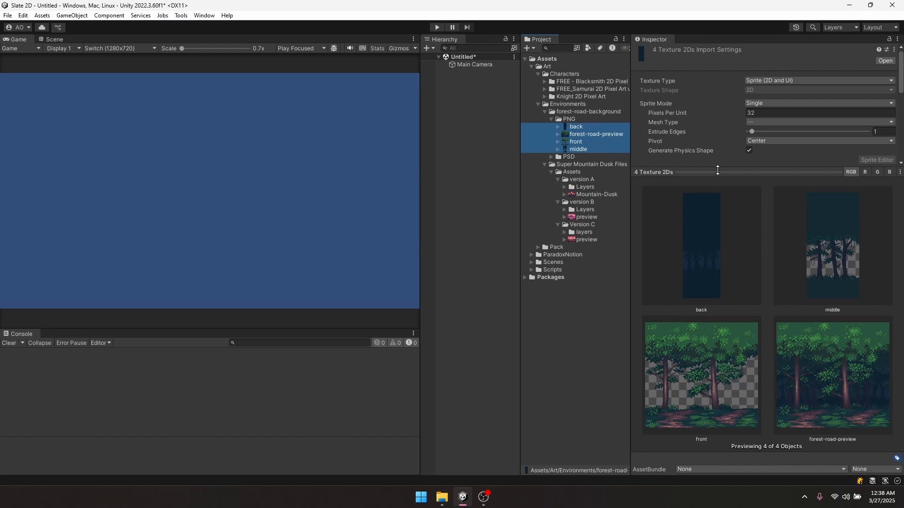
# - Set the four forest textures' Filter Mode to Bilinear, keeping wrap mode Clamp, and apply
pyautogui.moveTo(718, 171); pyautogui.dragTo(719, 191)
pyautogui.scroll(-3, 738, 127)
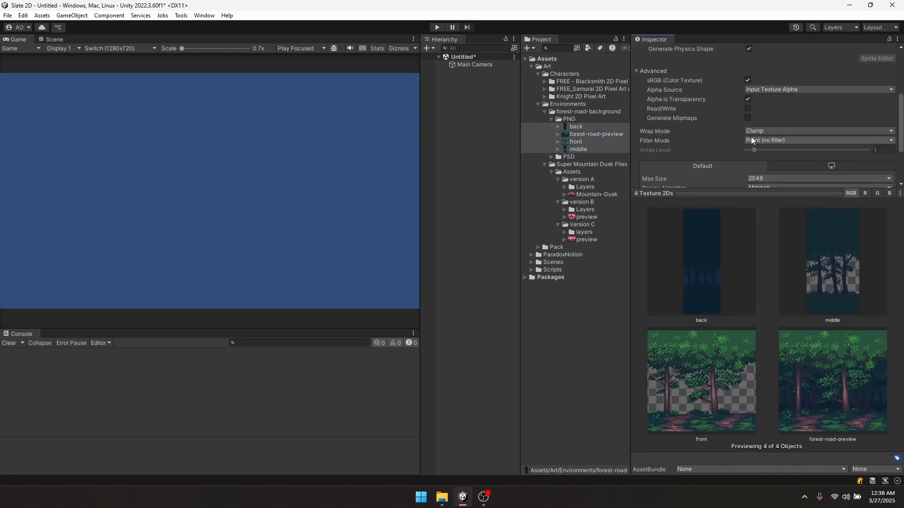
pyautogui.click(752, 140)
pyautogui.click(772, 152)
pyautogui.click(761, 134)
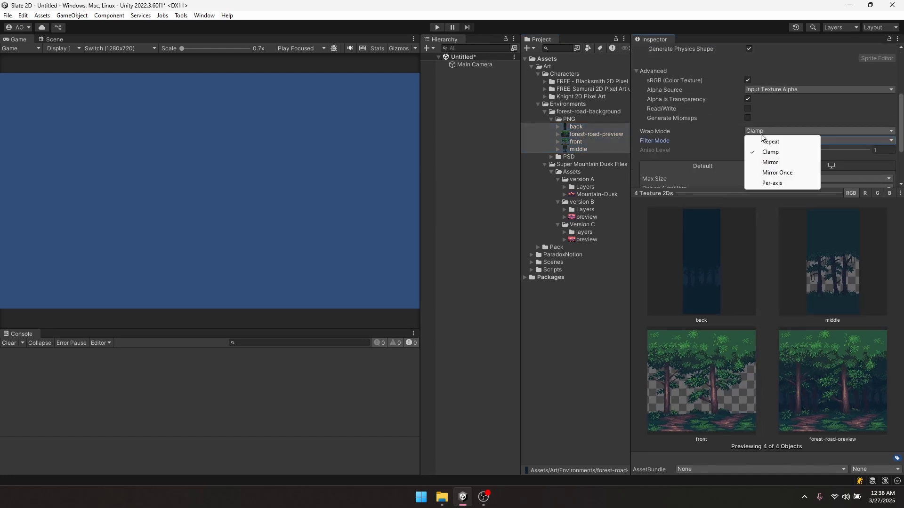
pyautogui.click(770, 152)
pyautogui.click(761, 140)
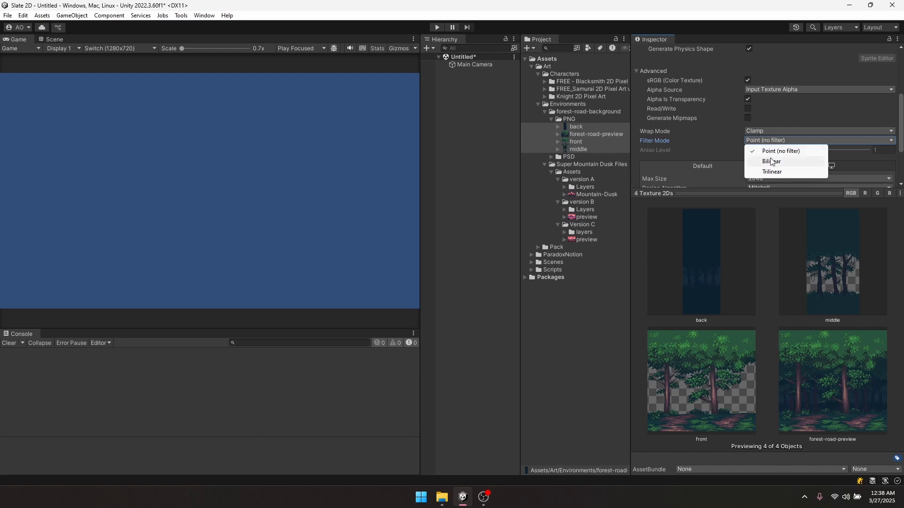
pyautogui.click(771, 161)
pyautogui.scroll(-2, 828, 164)
pyautogui.click(885, 167)
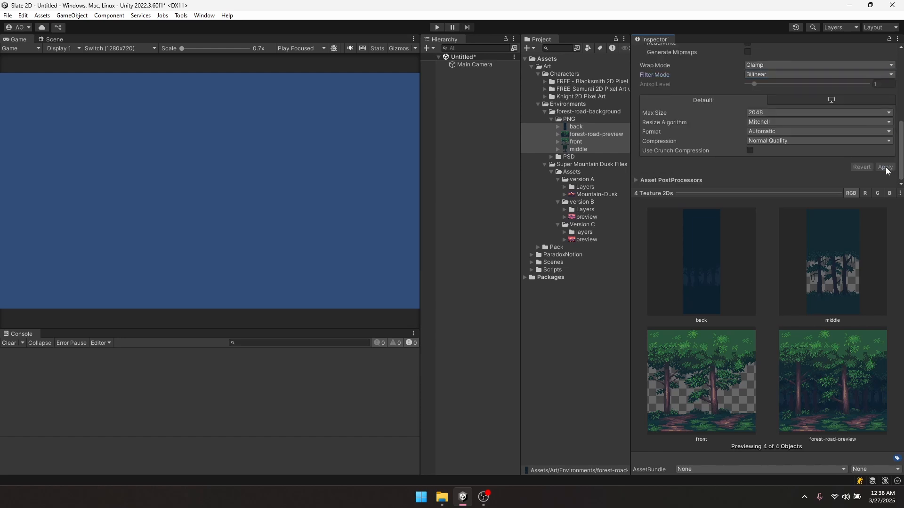
# - Add the forest-road-preview sprite to the scene
pyautogui.click(575, 127)
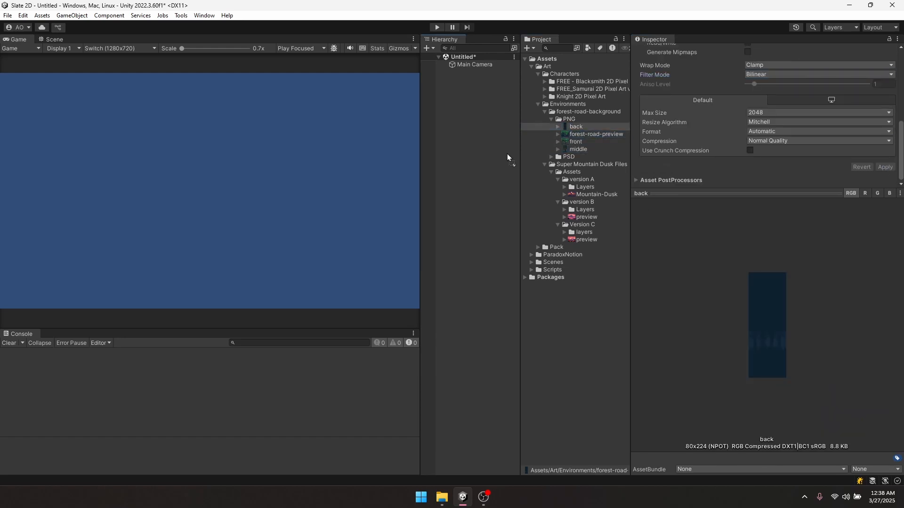
pyautogui.moveTo(507, 154); pyautogui.dragTo(468, 157)
pyautogui.scroll(5, 234, 179)
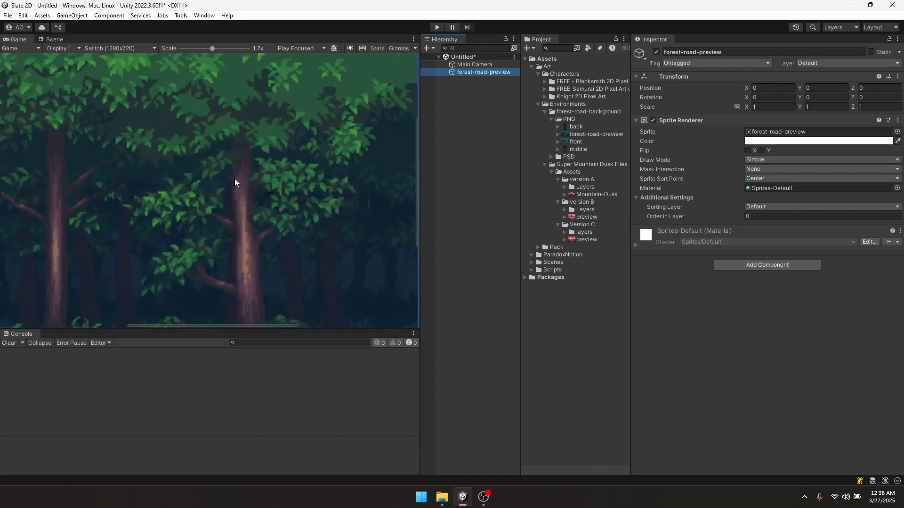
pyautogui.scroll(3, 234, 179)
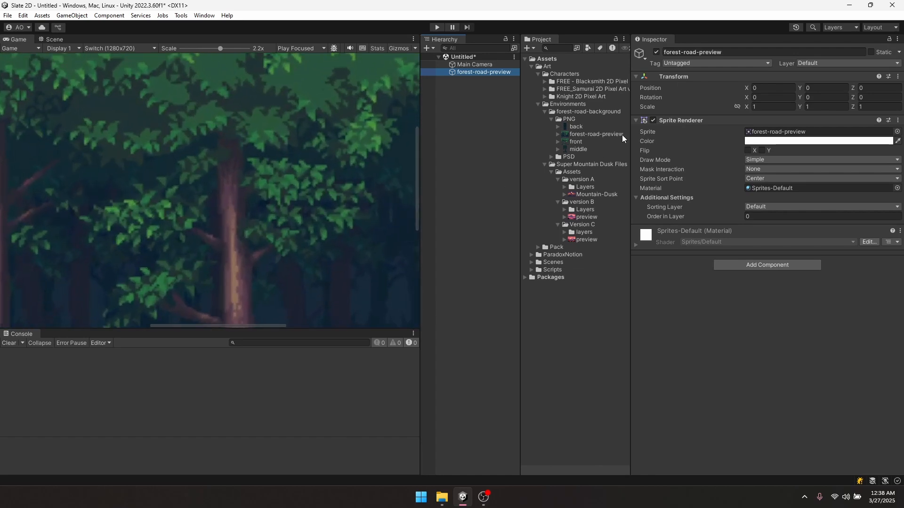
# - Switch the four forest textures to Point (no filter) filtering and apply
pyautogui.click(575, 128)
pyautogui.keyDown('shift'); pyautogui.click(577, 149); pyautogui.keyUp('shift')
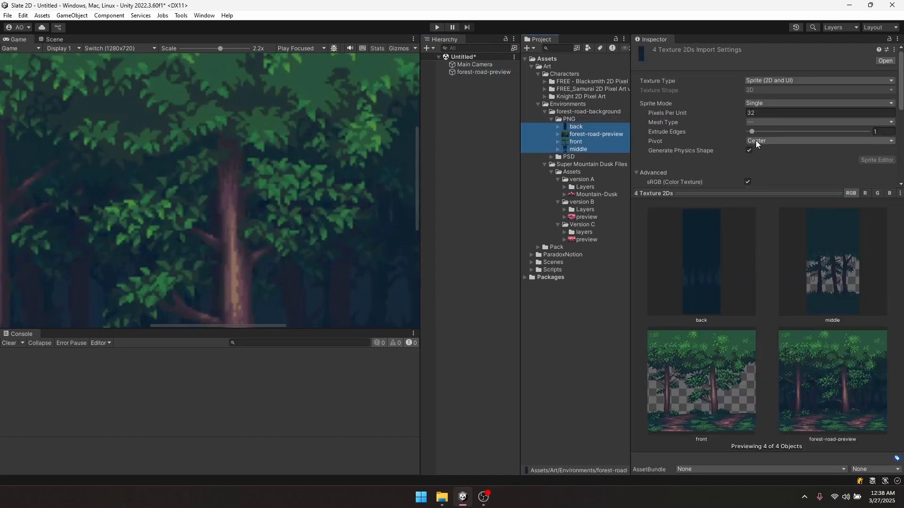
pyautogui.scroll(-3, 756, 148)
pyautogui.click(764, 165)
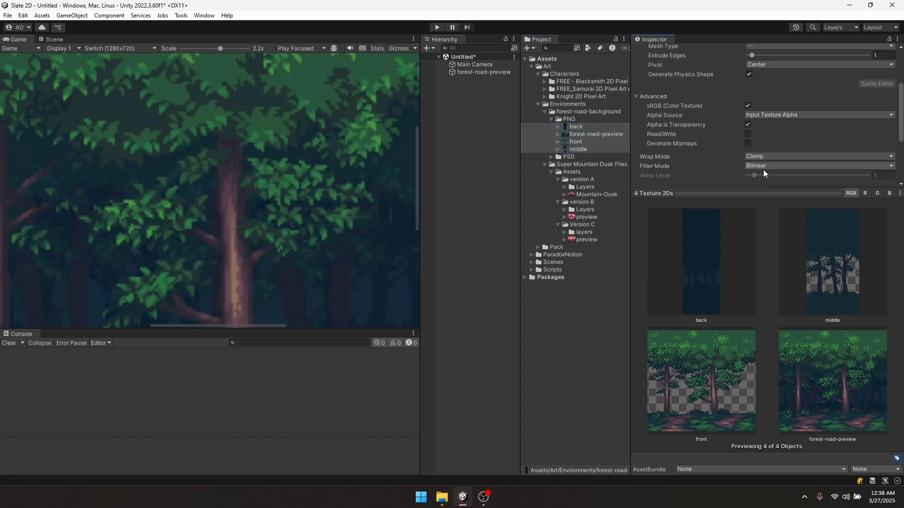
pyautogui.click(778, 176)
pyautogui.scroll(-4, 826, 138)
pyautogui.click(885, 167)
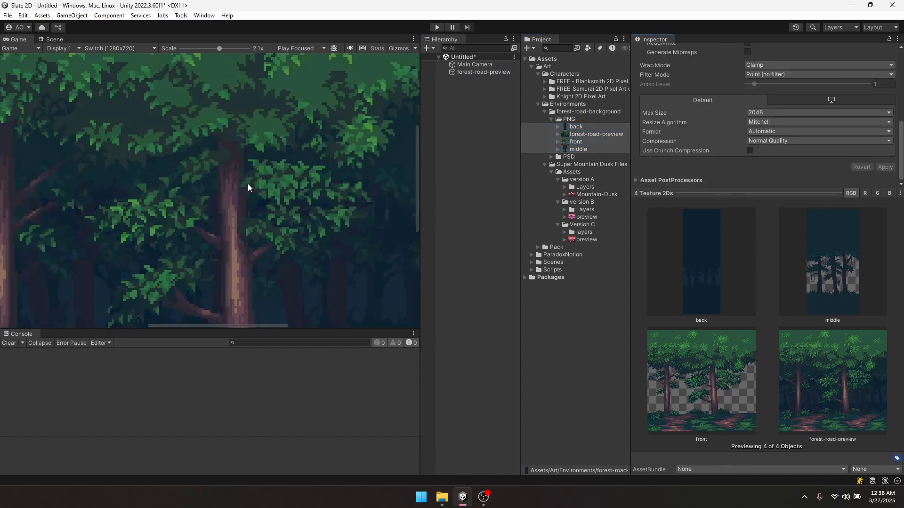
# - Pan across the forest image, then preview the far-clouds texture in version A Layers
pyautogui.moveTo(248, 184); pyautogui.dragTo(215, 203, button='middle')
pyautogui.scroll(-2, 215, 203)
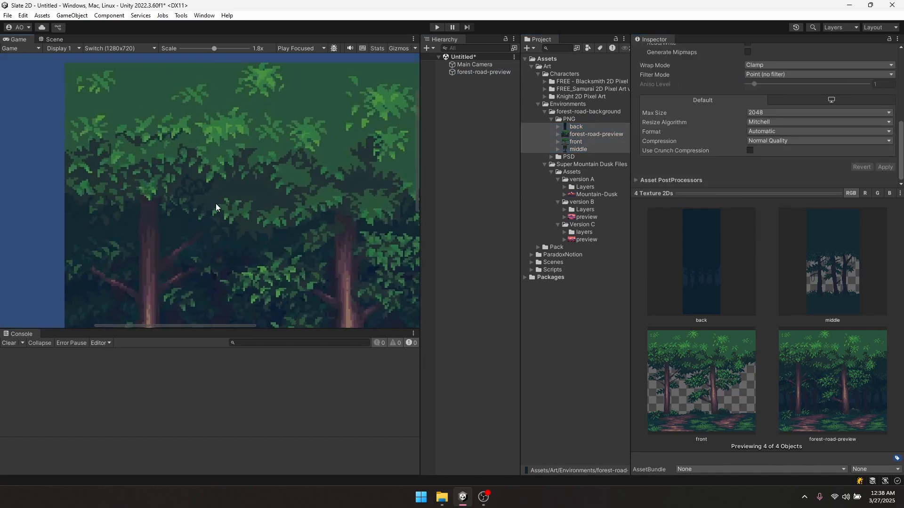
pyautogui.moveTo(260, 302); pyautogui.dragTo(140, 171, button='middle')
pyautogui.scroll(-8, 213, 180)
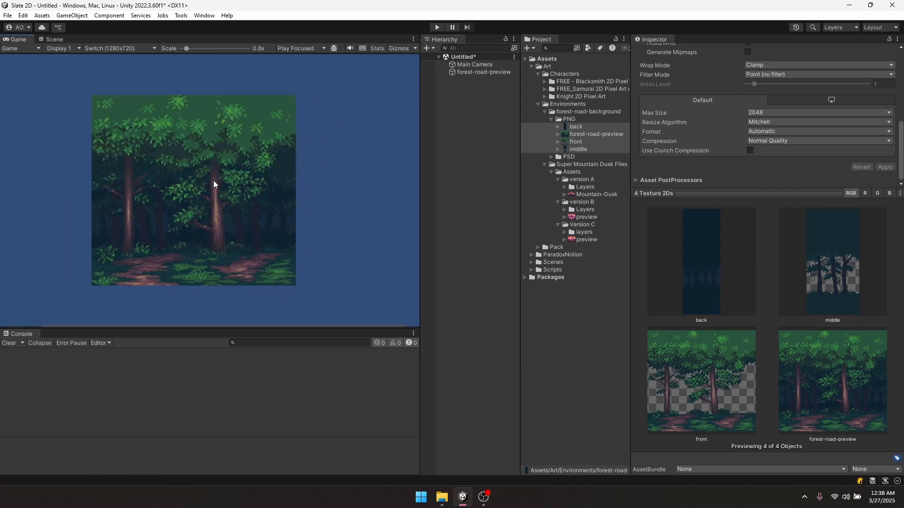
pyautogui.scroll(-1, 213, 180)
pyautogui.click(564, 187)
pyautogui.click(577, 193)
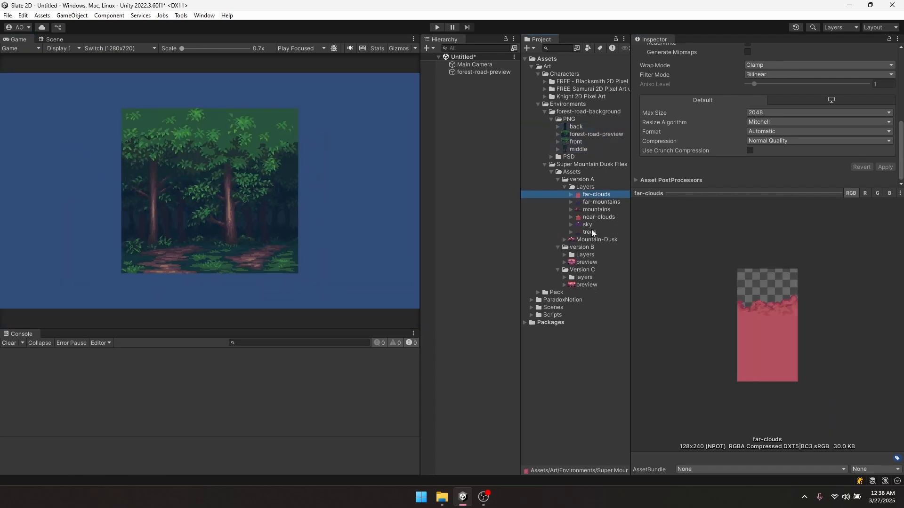
# - Place the far-clouds sprite into the scene
pyautogui.keyDown('shift'); pyautogui.click(592, 232); pyautogui.keyUp('shift')
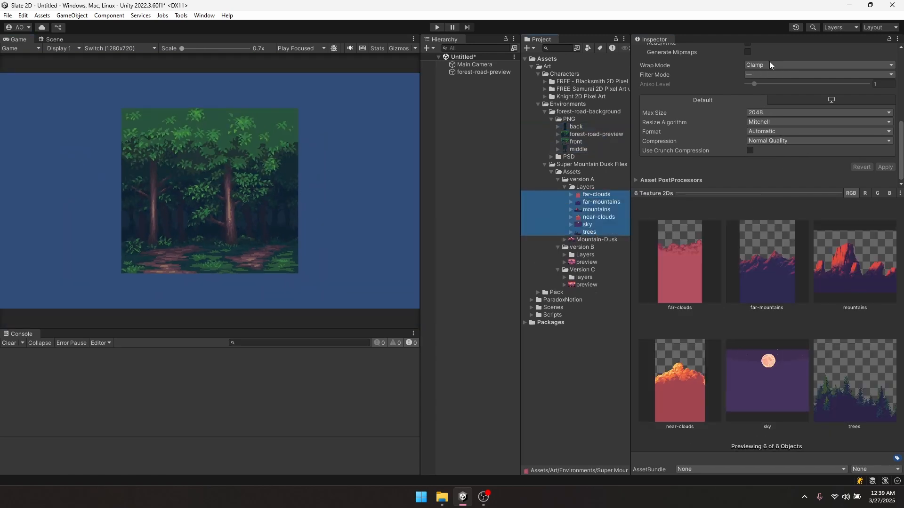
pyautogui.click(582, 187)
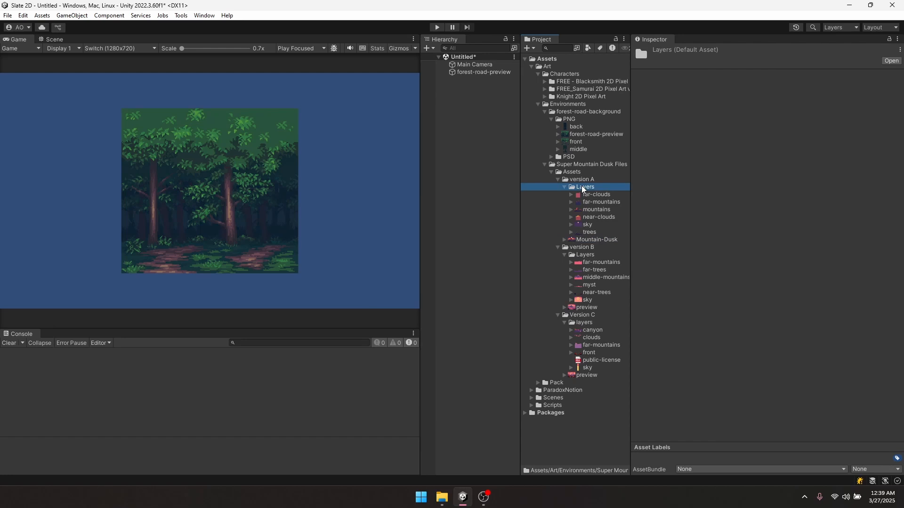
pyautogui.click(590, 195)
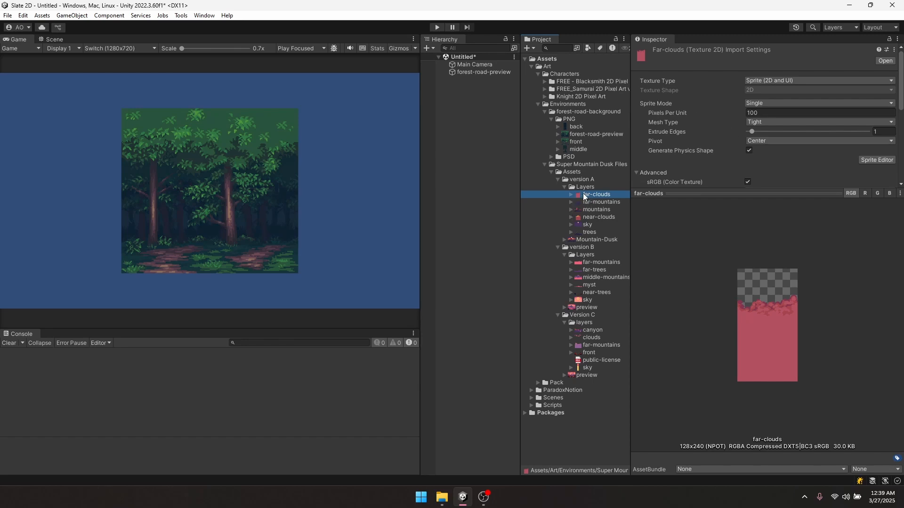
pyautogui.moveTo(584, 194); pyautogui.dragTo(485, 146)
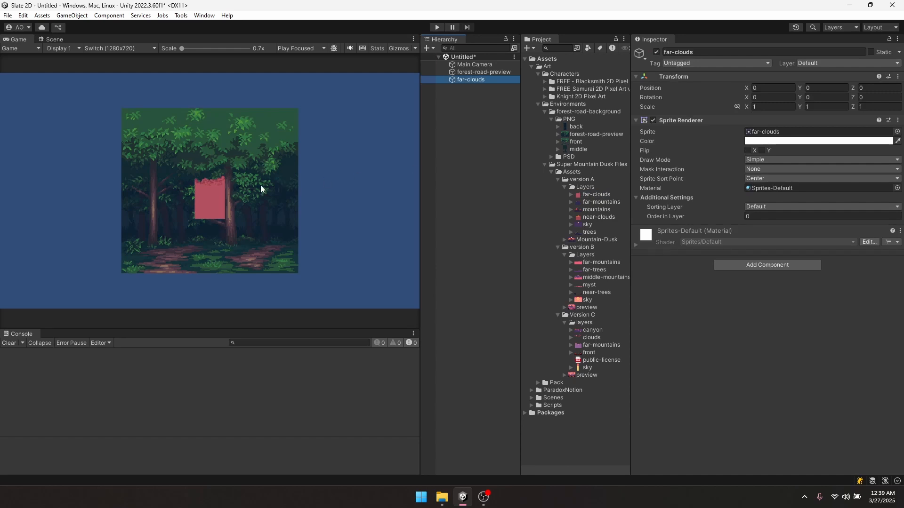
pyautogui.scroll(6, 230, 193)
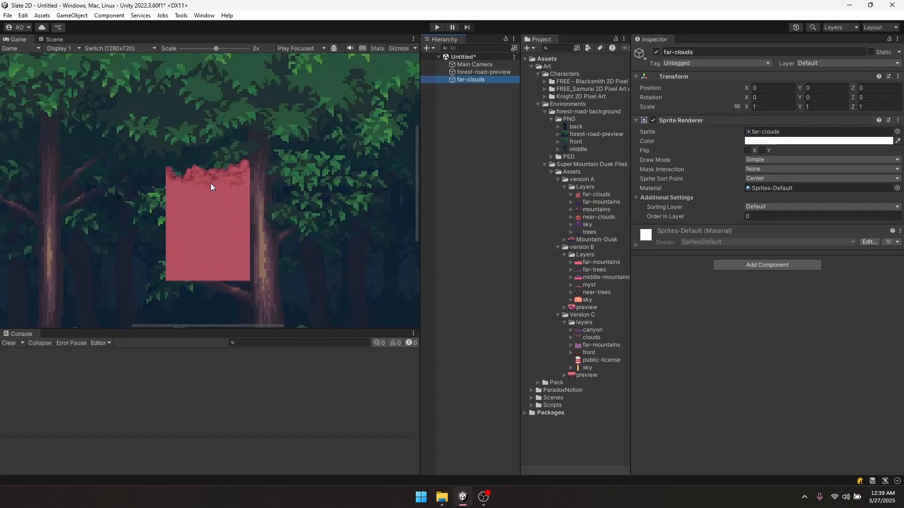
pyautogui.scroll(5, 211, 187)
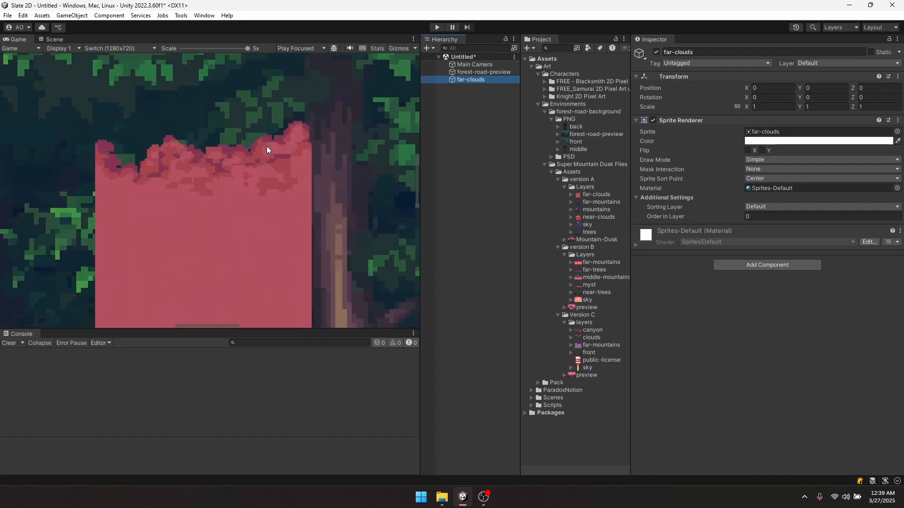
pyautogui.scroll(-8, 246, 139)
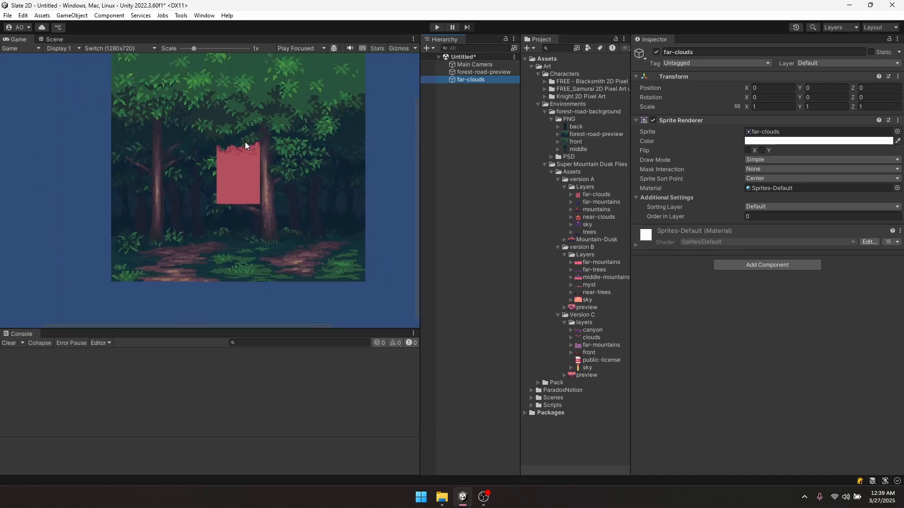
pyautogui.scroll(-2, 246, 143)
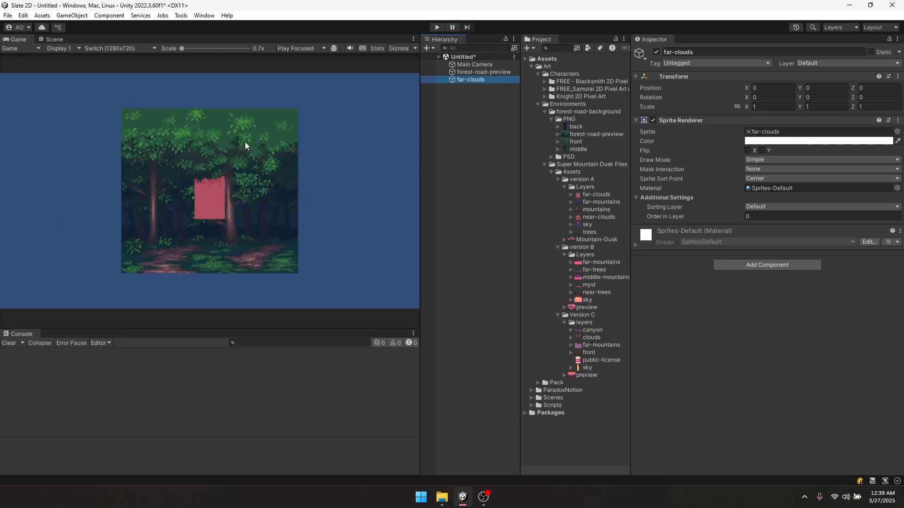
# - Set the six version A layer textures, far-clouds through trees, to 32 pixels per unit and apply
pyautogui.click(562, 131)
pyautogui.click(584, 196)
pyautogui.keyDown('shift'); pyautogui.click(582, 230); pyautogui.keyUp('shift')
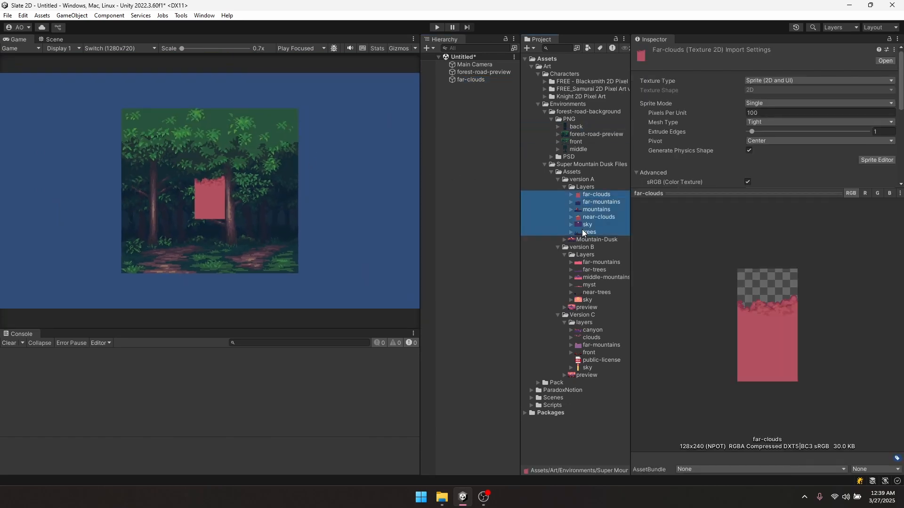
pyautogui.click(750, 115)
pyautogui.write('32')
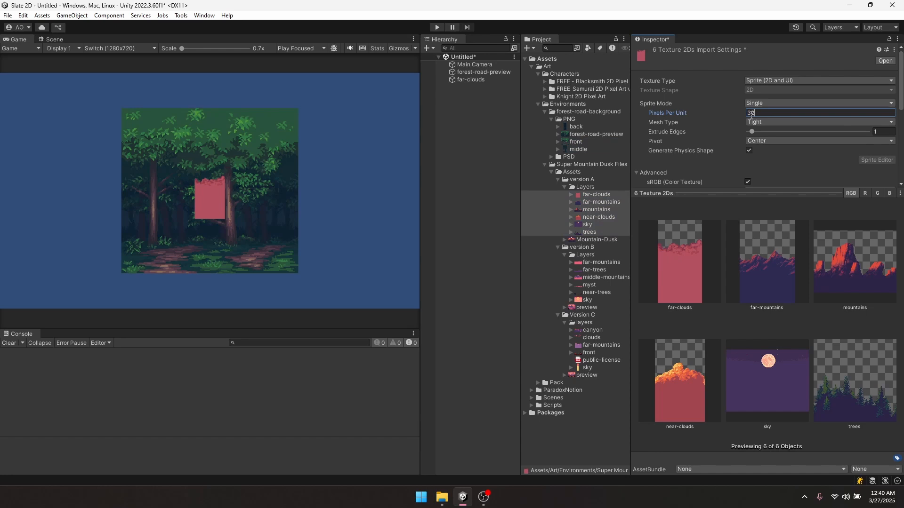
pyautogui.scroll(-5, 777, 123)
pyautogui.click(885, 167)
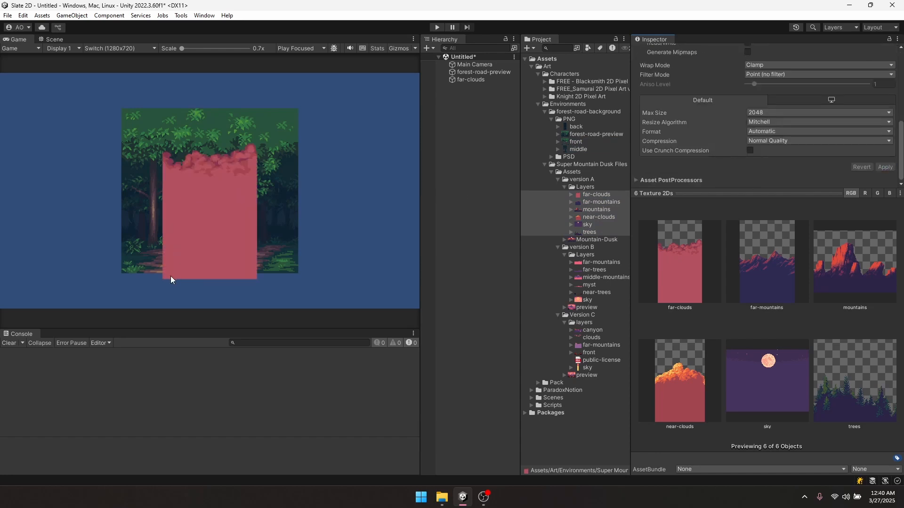
# - Create a 2D Sprites > Square object and nudge it right to X 1.493
pyautogui.rightClick(456, 128)
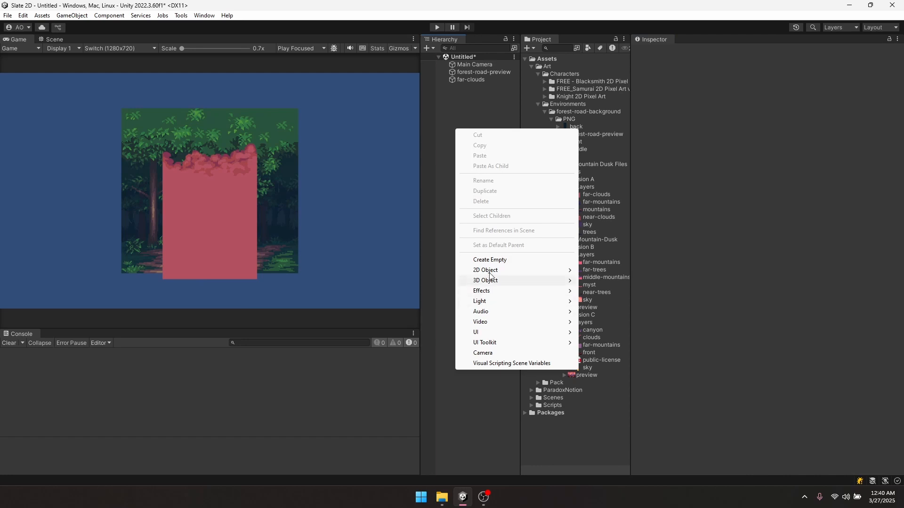
pyautogui.moveTo(553, 275)
pyautogui.moveTo(604, 270)
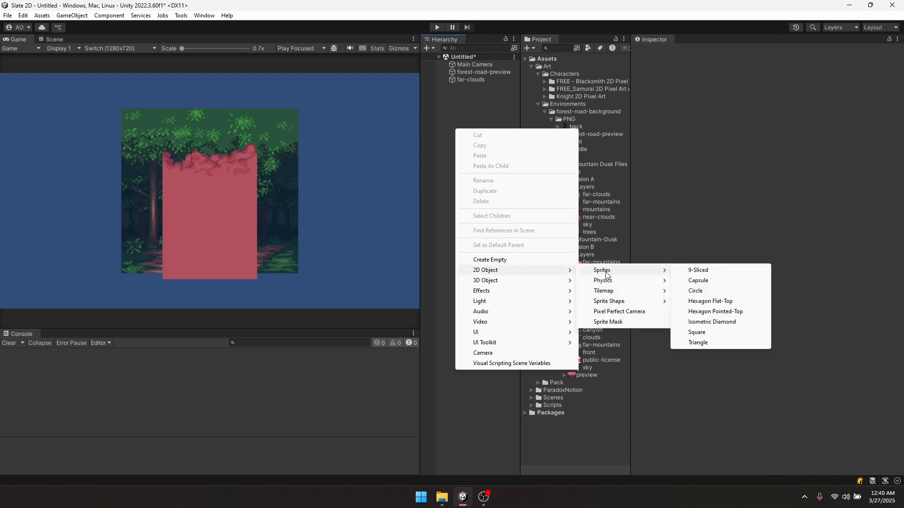
pyautogui.click(696, 333)
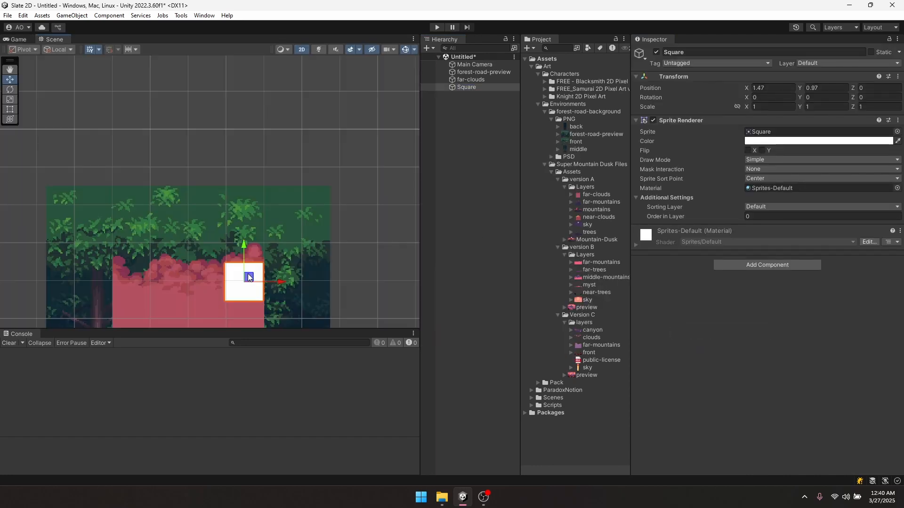
pyautogui.scroll(8, 253, 271)
pyautogui.scroll(2, 252, 271)
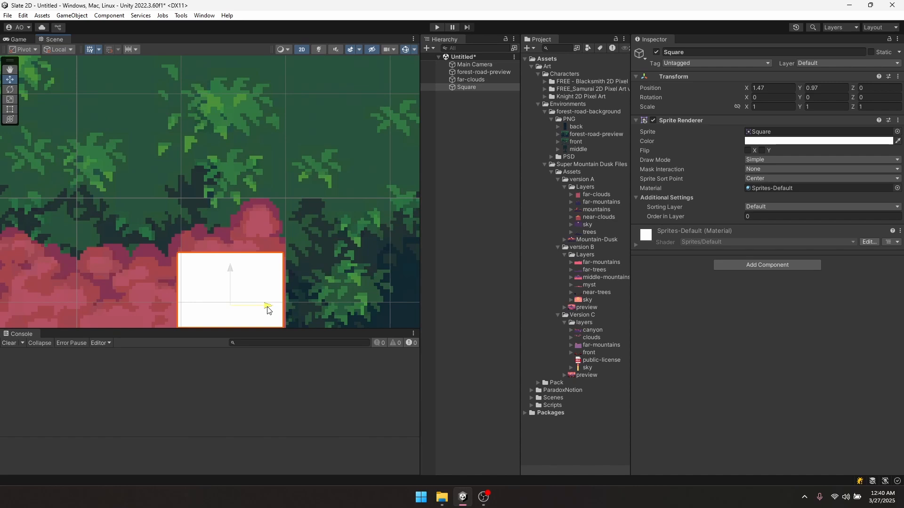
pyautogui.moveTo(268, 309); pyautogui.dragTo(270, 308)
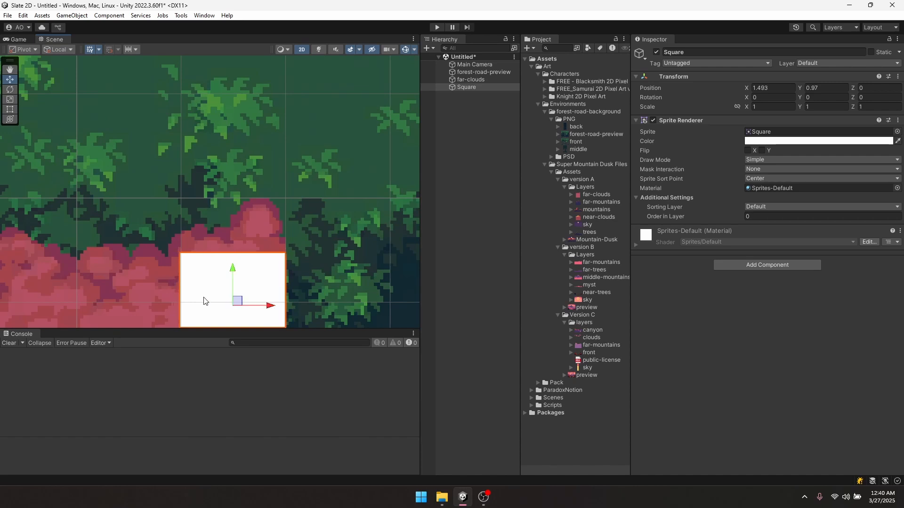
# - Delete the test Square and far-clouds sprites from the scene
pyautogui.moveTo(204, 298); pyautogui.dragTo(236, 198, button='middle')
pyautogui.scroll(-1, 231, 266)
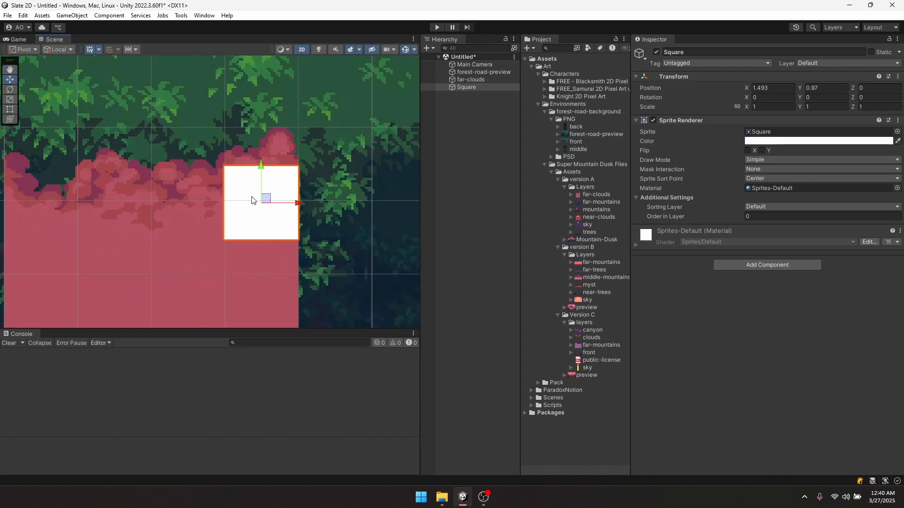
pyautogui.press('Delete')
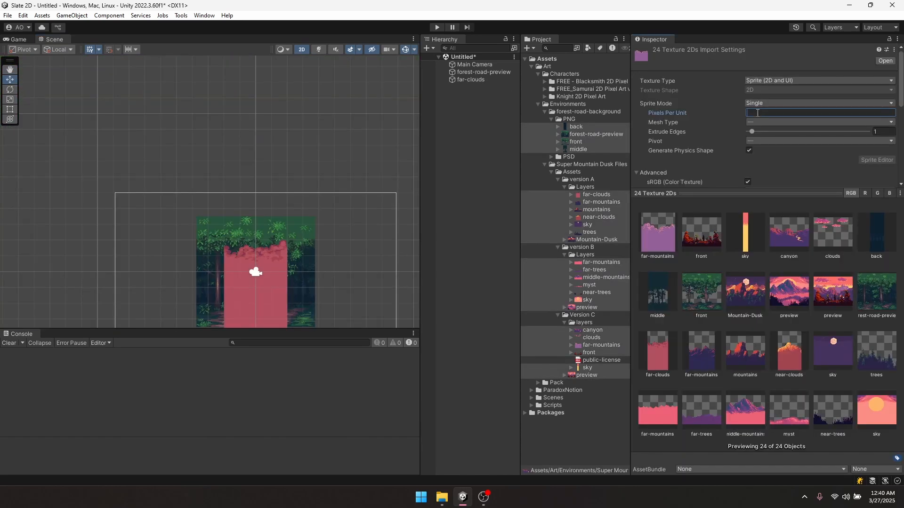
# - Set all 24 environment textures to 32 pixels per unit and look over the forest image
pyautogui.write('32')
pyautogui.scroll(-8, 757, 113)
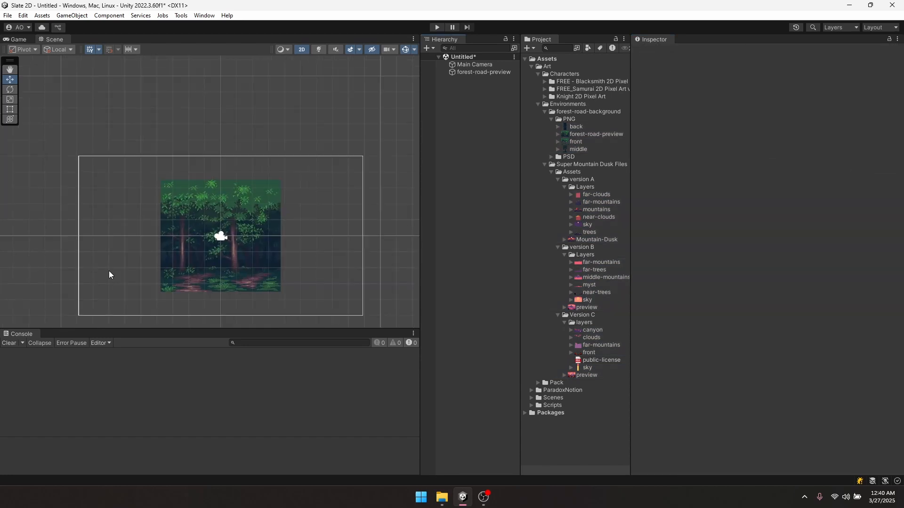
pyautogui.scroll(1, 261, 249)
pyautogui.moveTo(261, 250); pyautogui.dragTo(264, 223, button='middle')
pyautogui.scroll(3, 264, 247)
pyautogui.scroll(4, 223, 255)
pyautogui.scroll(3, 264, 208)
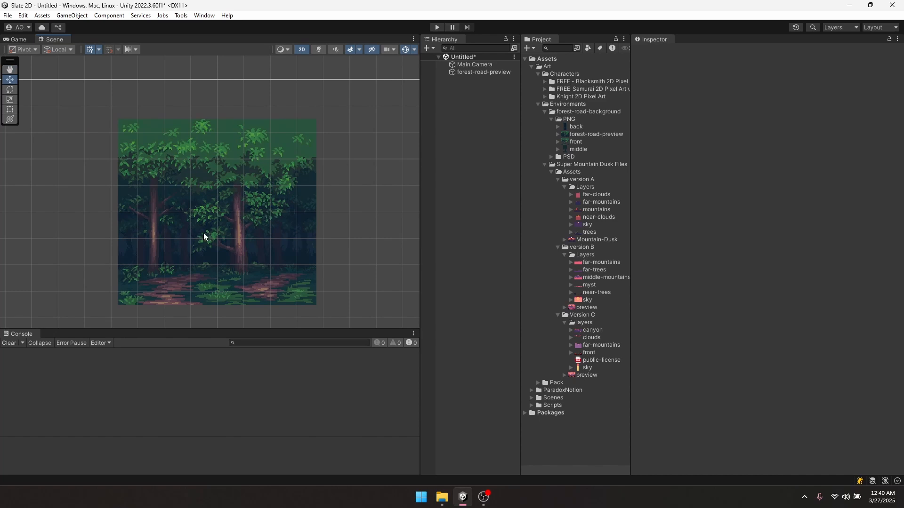
pyautogui.scroll(-5, 207, 226)
pyautogui.scroll(2, 211, 221)
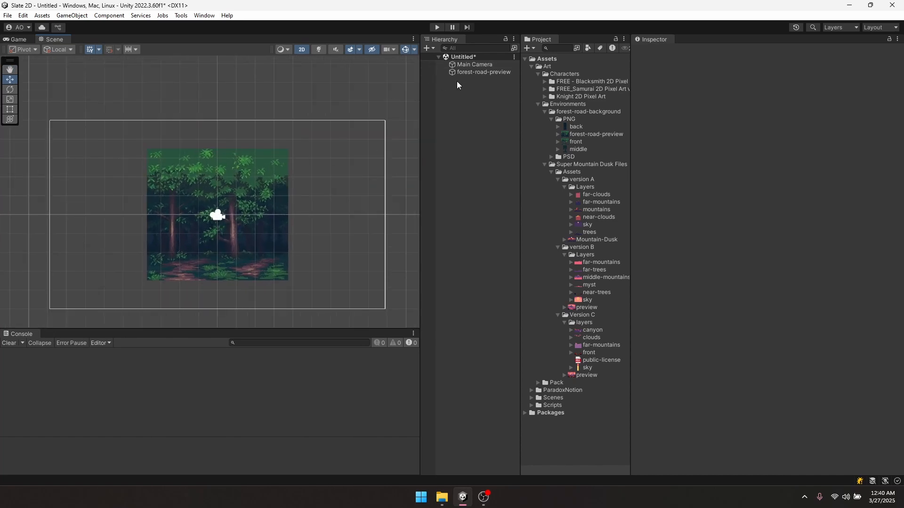
# - Slide the Main Camera left to X -1.48, checking the Game view
pyautogui.click(476, 72)
pyautogui.scroll(3, 225, 215)
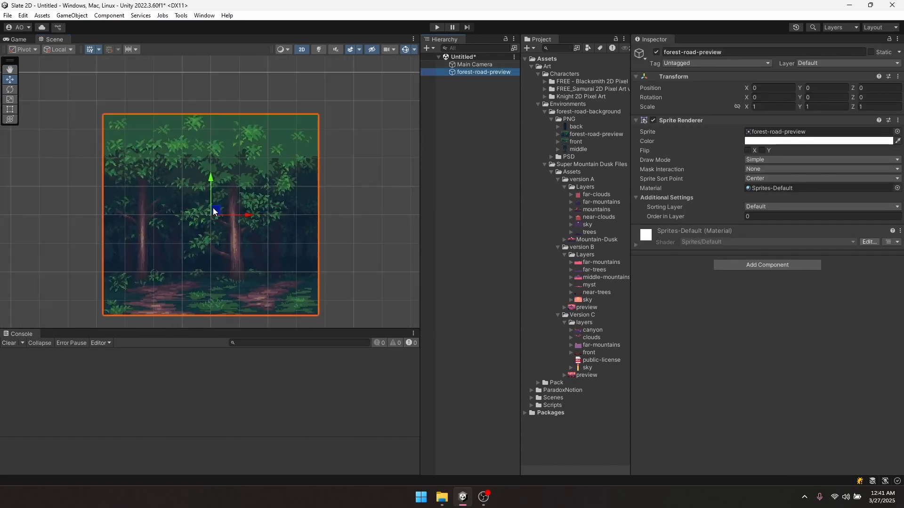
pyautogui.scroll(5, 198, 206)
pyautogui.moveTo(238, 252); pyautogui.dragTo(286, 228, button='middle')
pyautogui.moveTo(268, 195)
pyautogui.mouseDown()
pyautogui.moveTo(182, 180)
pyautogui.moveTo(255, 215)
pyautogui.moveTo(193, 207)
pyautogui.moveTo(265, 198)
pyautogui.mouseUp()
pyautogui.click(470, 66)
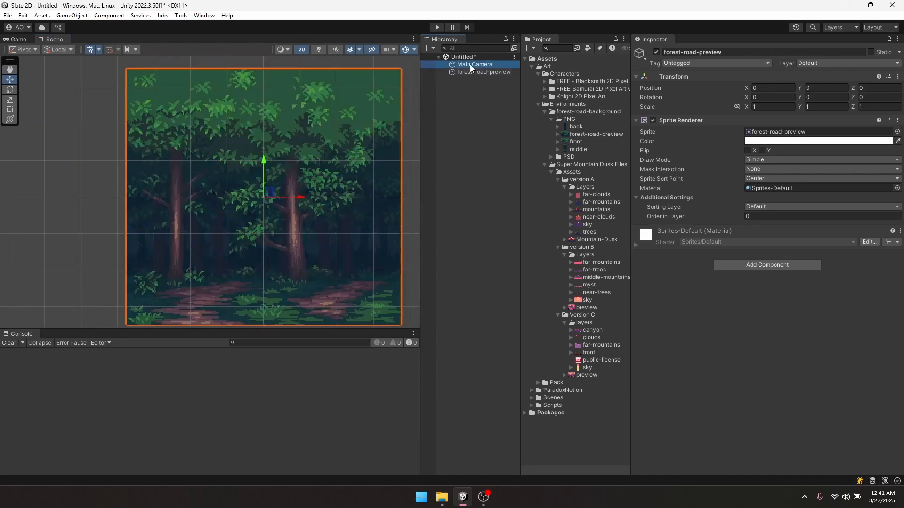
pyautogui.click(19, 39)
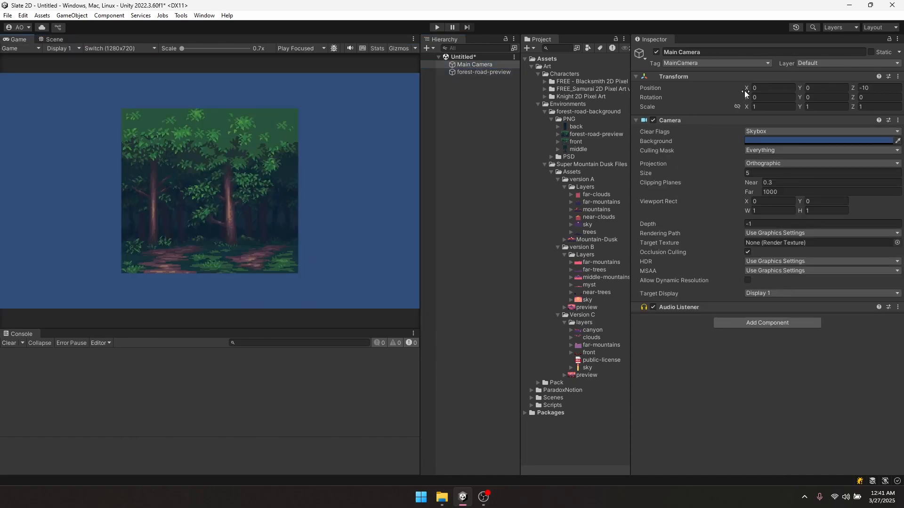
pyautogui.moveTo(746, 88); pyautogui.dragTo(717, 84)
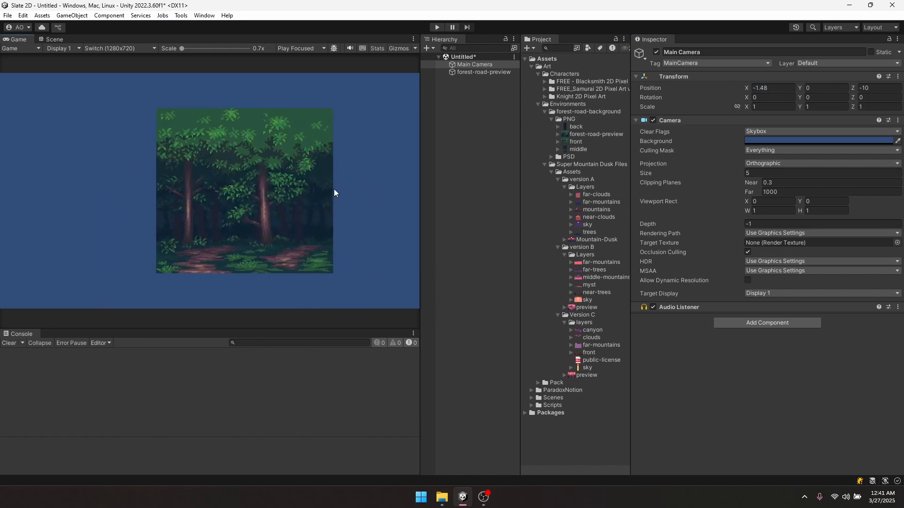
# - Delete the forest-road-preview sprite from the scene
pyautogui.click(319, 230)
pyautogui.click(489, 73)
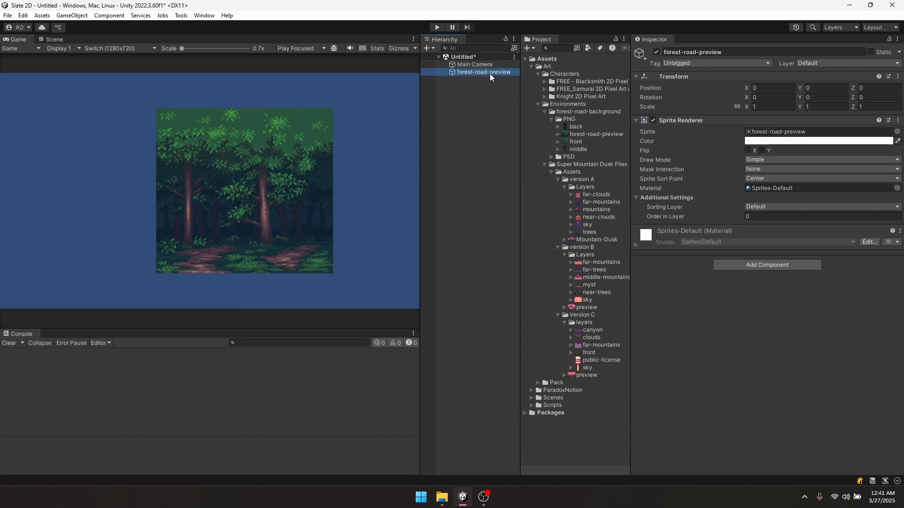
pyautogui.click(482, 83)
pyautogui.click(473, 72)
pyautogui.press('Delete')
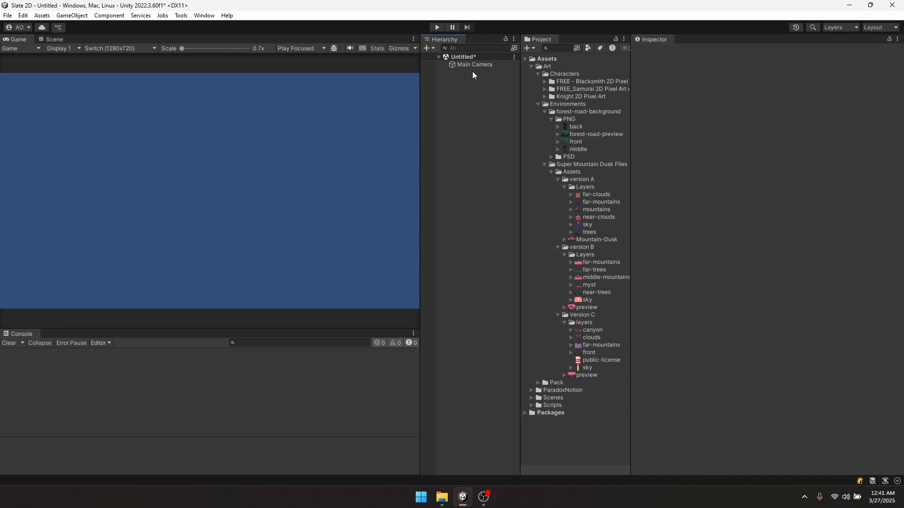
# - Add the back and middle forest layer sprites to the scene
pyautogui.moveTo(577, 126); pyautogui.dragTo(468, 109)
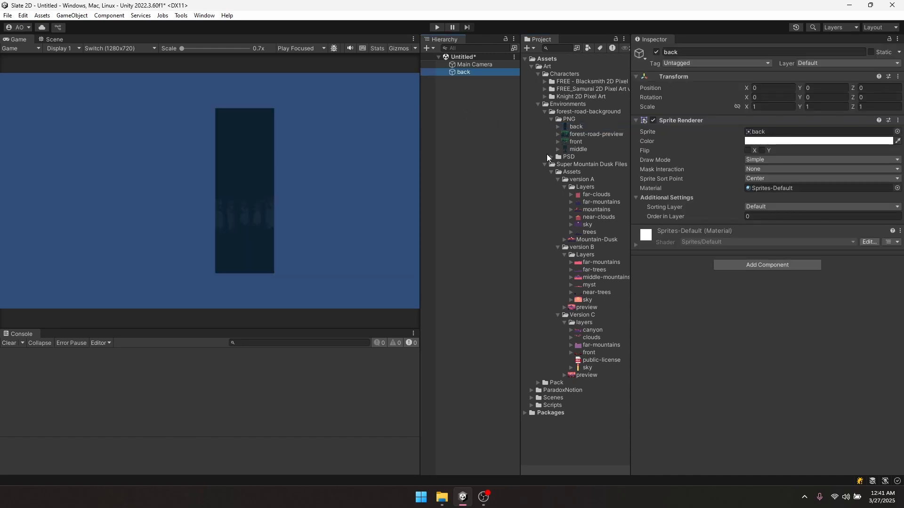
pyautogui.moveTo(575, 148); pyautogui.dragTo(453, 114)
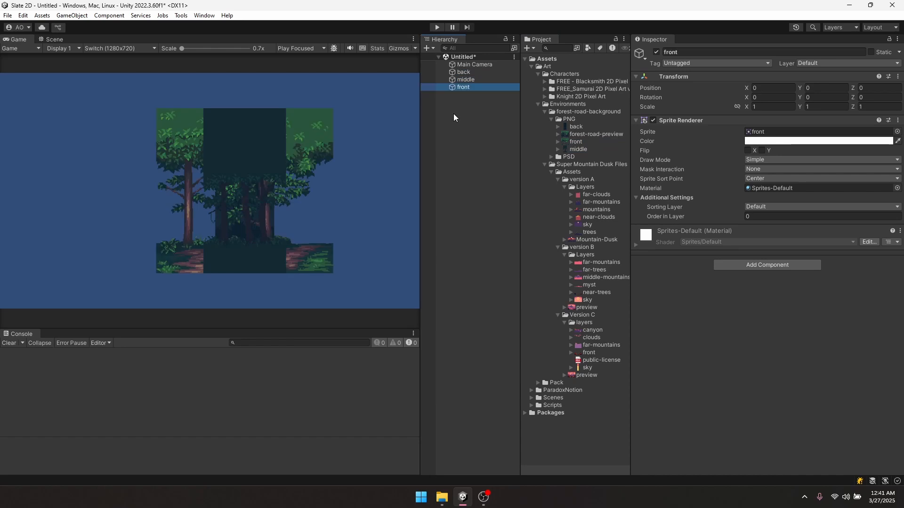
pyautogui.click(479, 124)
# - Create an empty object named 'Forest Scene' and reset its position to zero
pyautogui.hotkey('ctrl', 'shift', 'n')
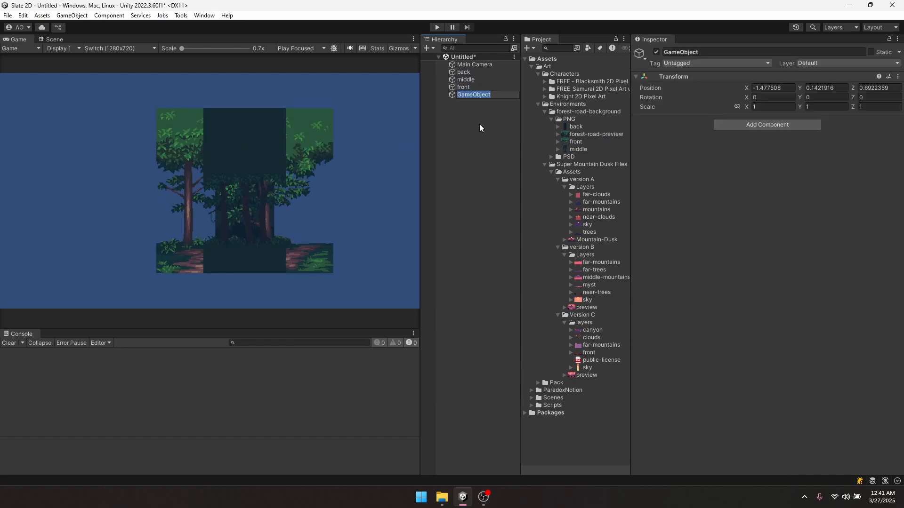
pyautogui.write('Forest Scene')
pyautogui.press('Return')
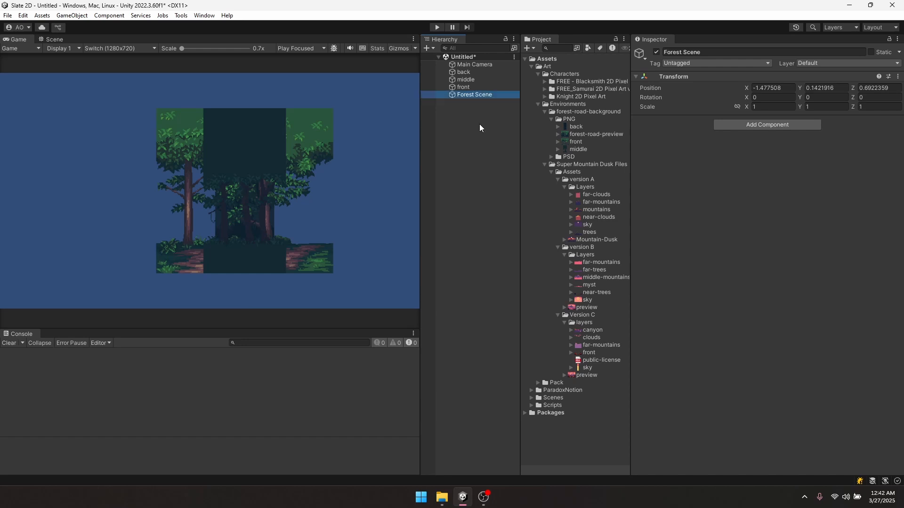
pyautogui.rightClick(676, 88)
pyautogui.click(691, 86)
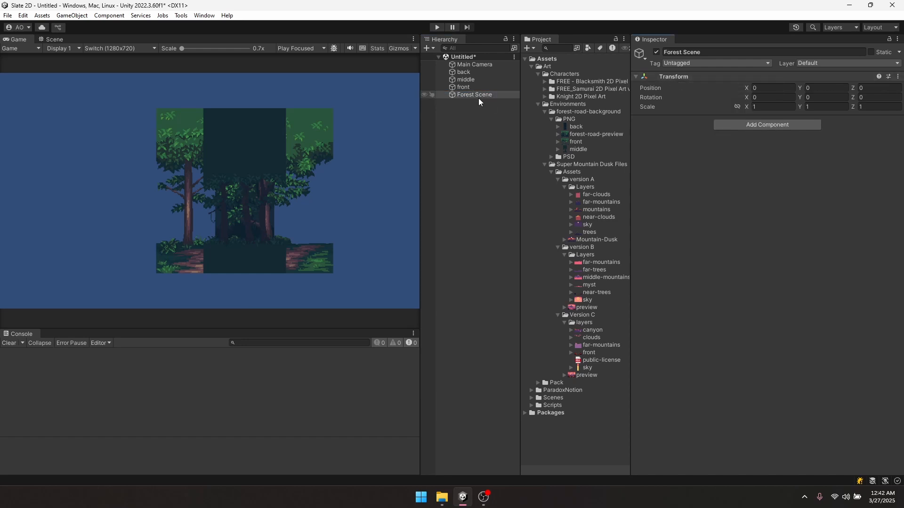
# - Make back, middle and front children of Forest Scene
pyautogui.click(462, 87)
pyautogui.keyDown('shift'); pyautogui.click(467, 73); pyautogui.keyUp('shift')
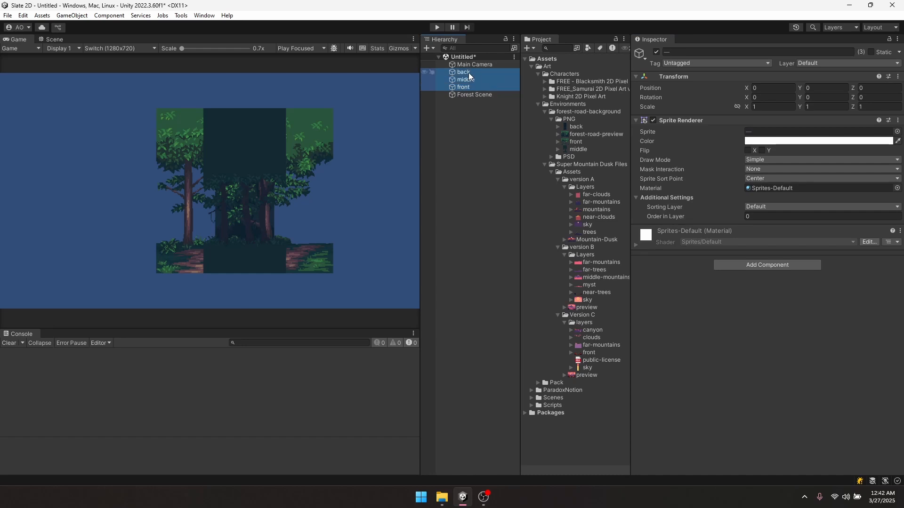
pyautogui.moveTo(467, 72); pyautogui.dragTo(466, 95)
pyautogui.click(468, 71)
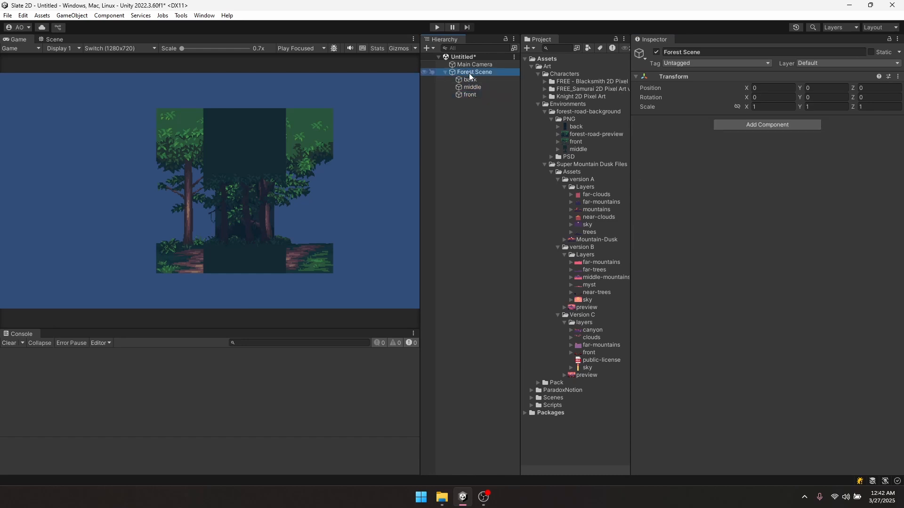
pyautogui.click(470, 79)
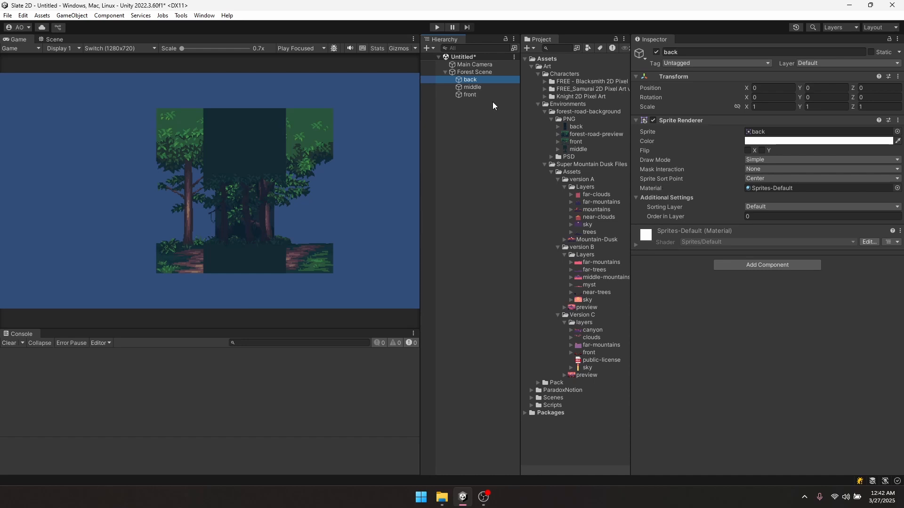
pyautogui.keyDown('shift'); pyautogui.click(470, 95); pyautogui.keyUp('shift')
# - Put back, middle and front on the Background sorting layer
pyautogui.click(764, 206)
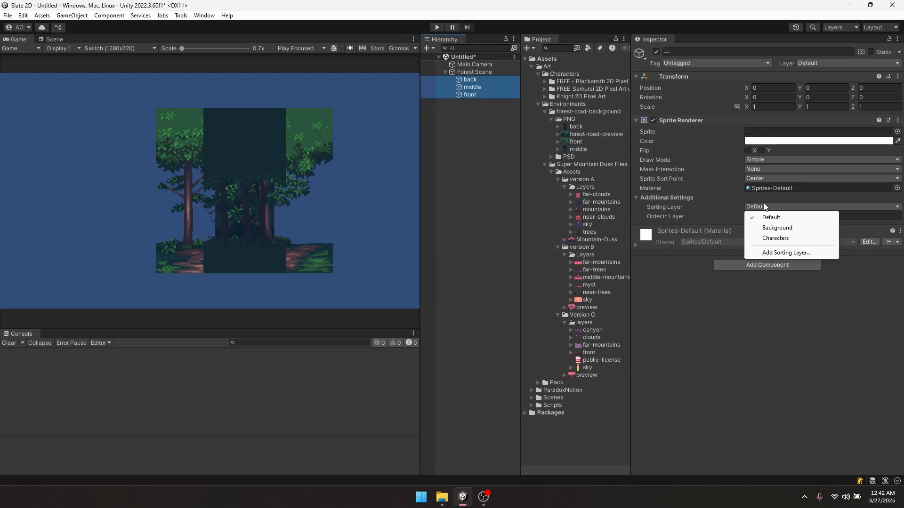
pyautogui.click(776, 228)
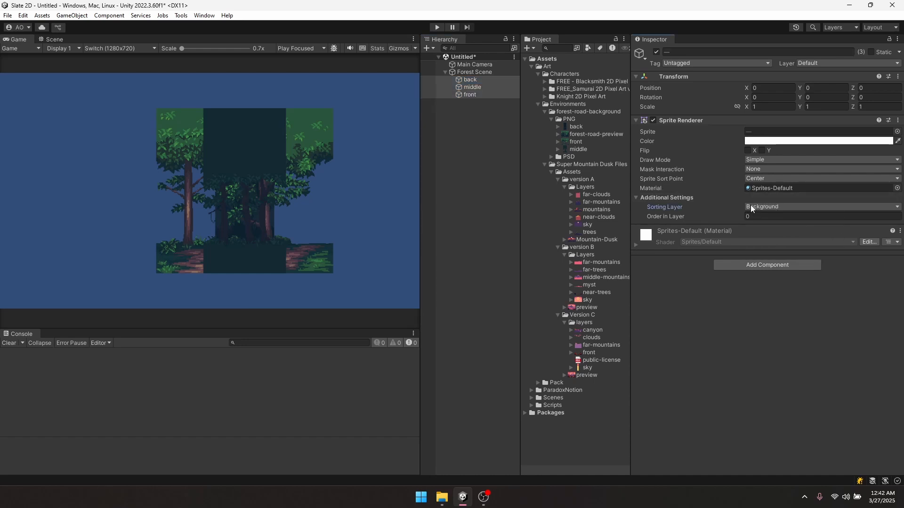
pyautogui.click(764, 208)
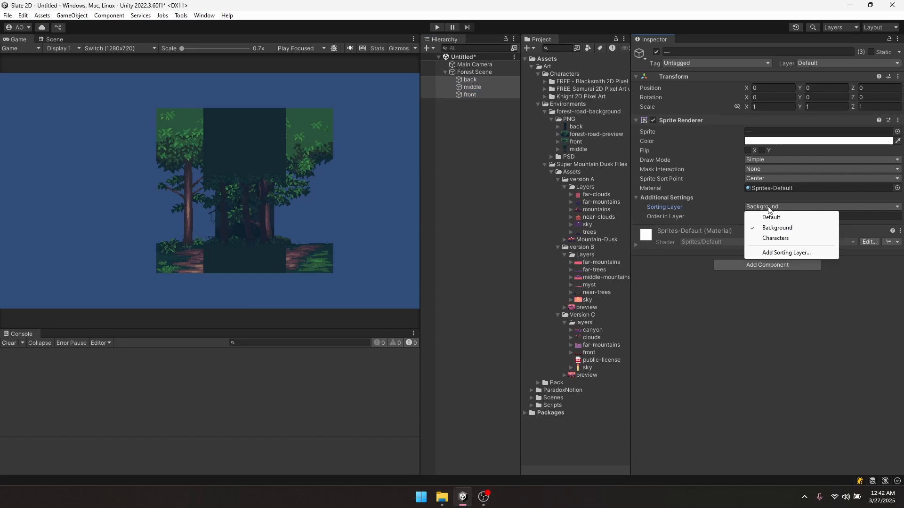
pyautogui.click(768, 253)
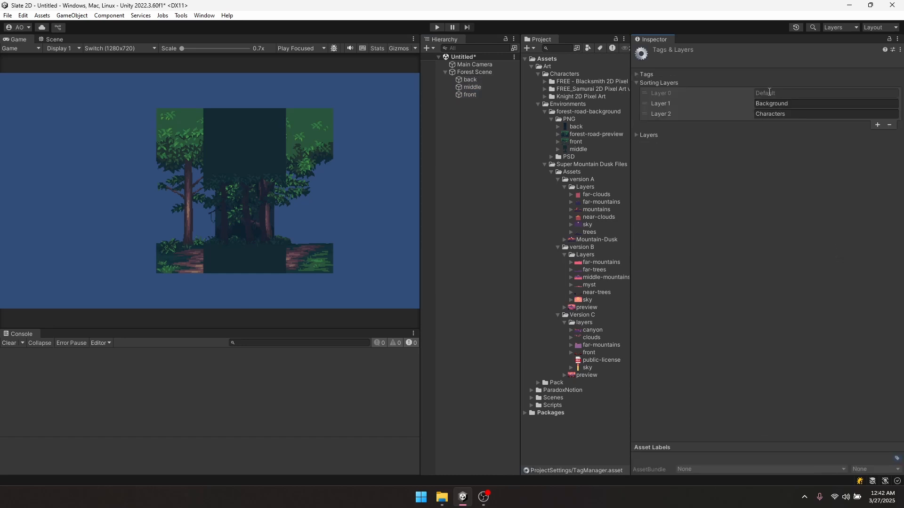
pyautogui.click(474, 72)
pyautogui.click(474, 78)
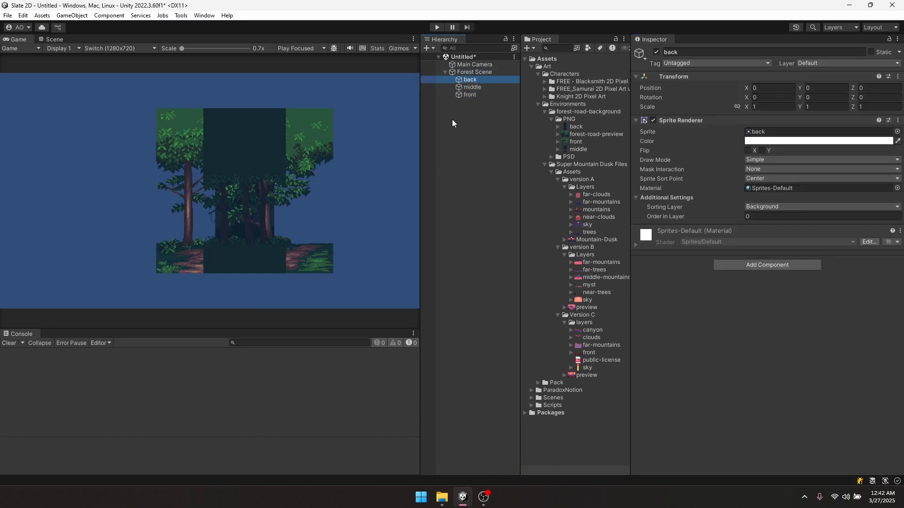
pyautogui.keyDown('shift'); pyautogui.click(470, 94); pyautogui.keyUp('shift')
pyautogui.click(763, 208)
pyautogui.click(768, 225)
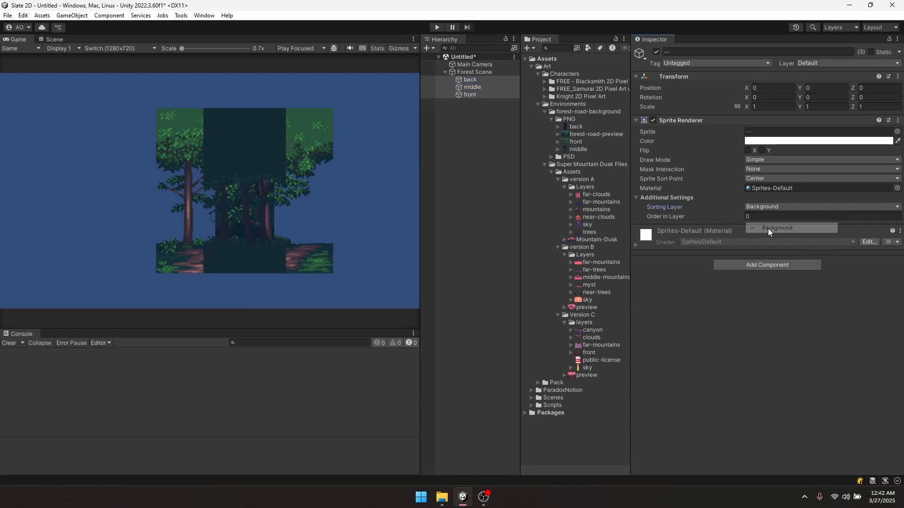
# - Set each layer's Order in Layer, with back at 0 and front at 2
pyautogui.click(475, 87)
pyautogui.click(765, 215)
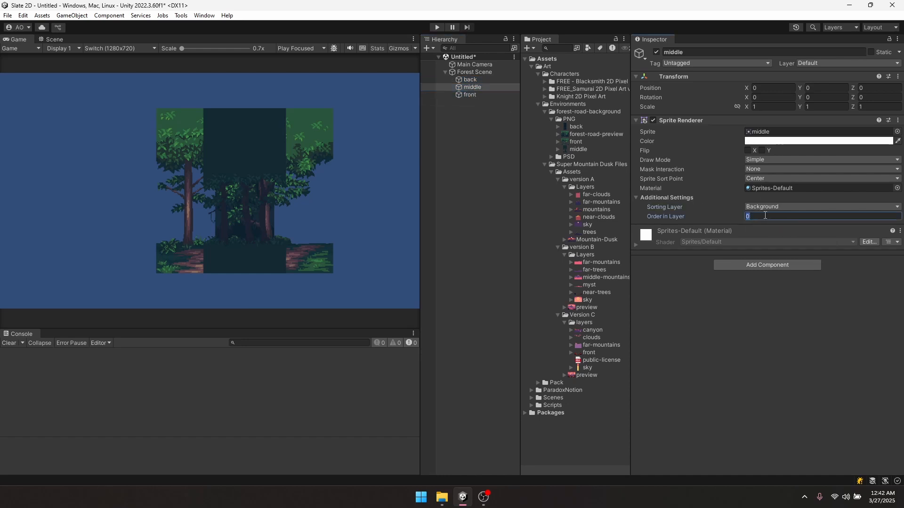
pyautogui.click(486, 79)
pyautogui.click(753, 218)
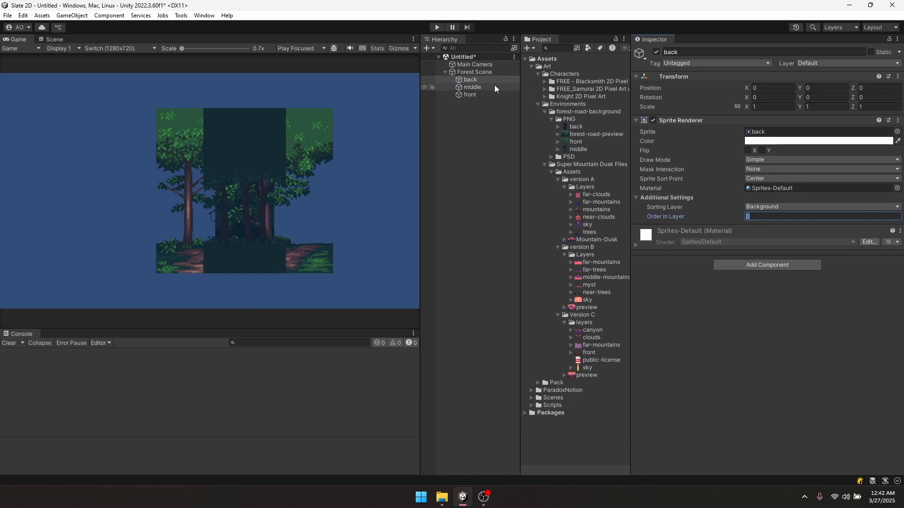
pyautogui.click(493, 87)
pyautogui.click(752, 217)
pyautogui.click(489, 94)
pyautogui.click(760, 217)
pyautogui.write('2')
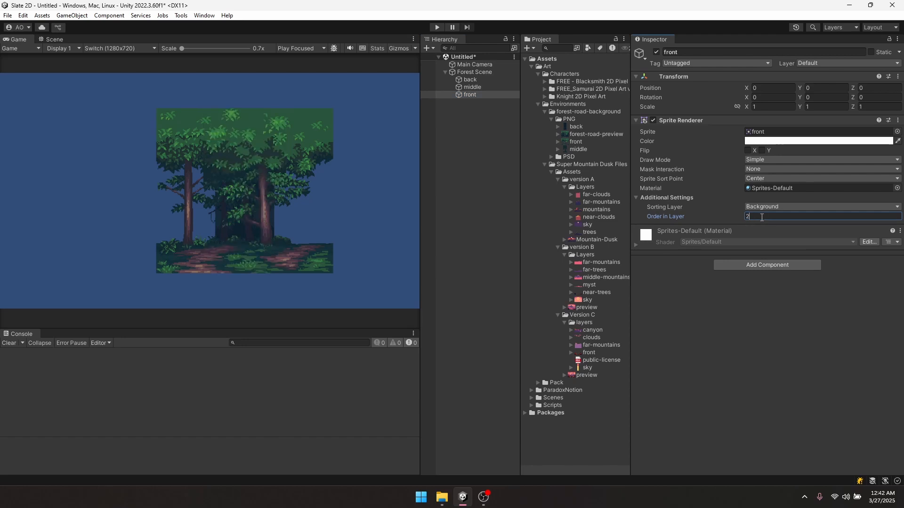
# - Test parallax by sliding front sideways, then undo back to X 0
pyautogui.click(467, 96)
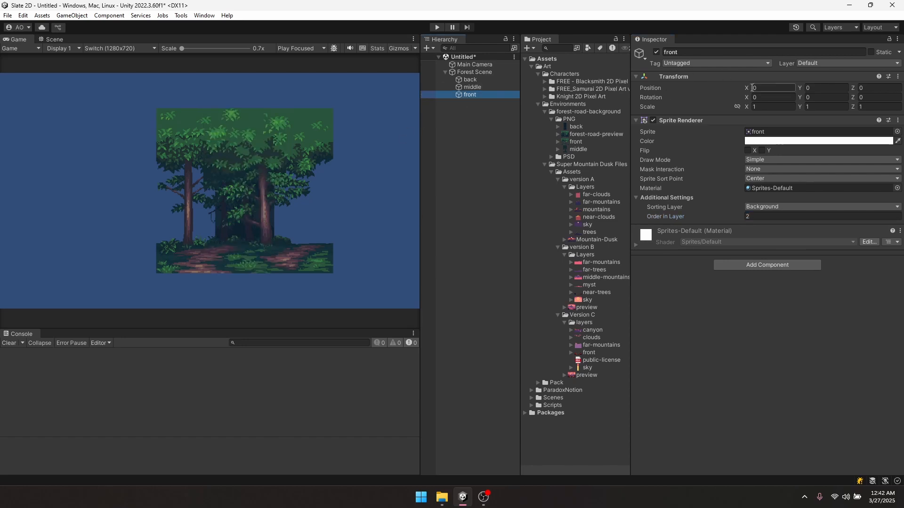
pyautogui.moveTo(746, 88)
pyautogui.mouseDown()
pyautogui.moveTo(734, 92)
pyautogui.moveTo(756, 96)
pyautogui.mouseUp()
pyautogui.hotkey('ctrl', 'z')
# - Set the back forest layer's Draw Mode to Tiled and widen it across the view
pyautogui.click(314, 177)
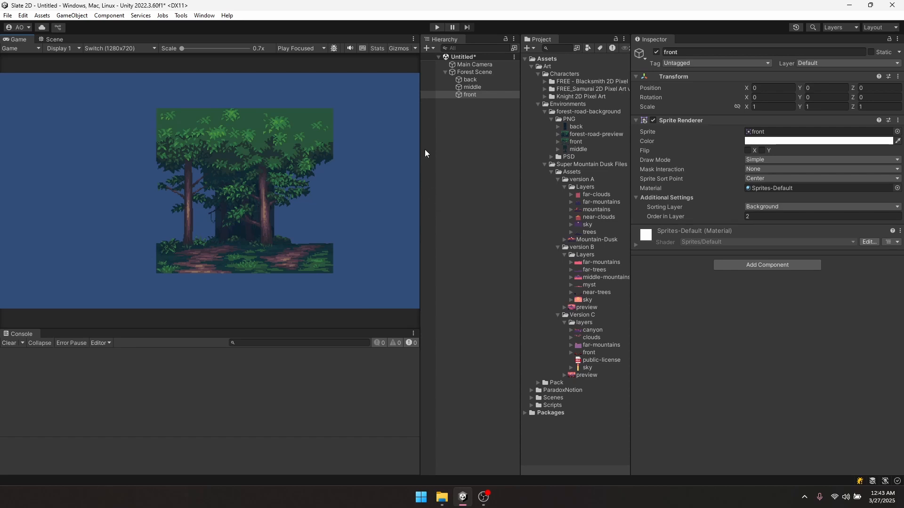
pyautogui.click(470, 80)
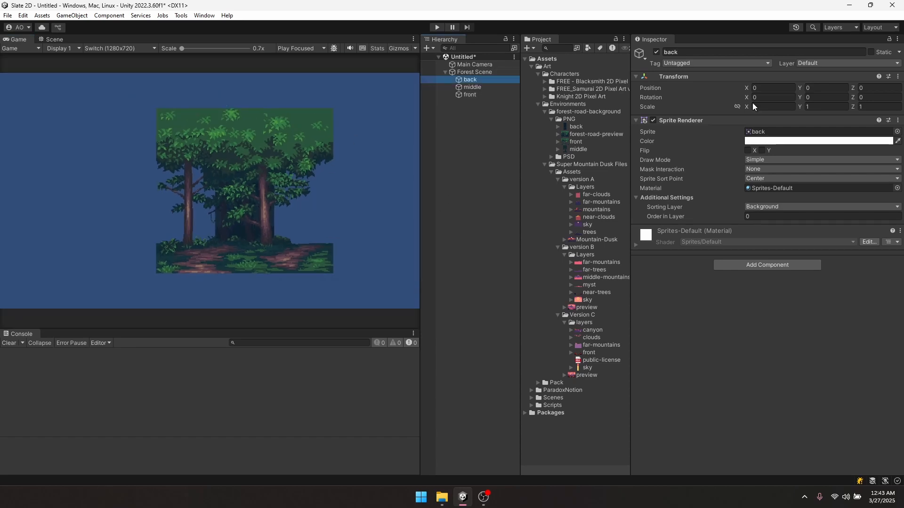
pyautogui.moveTo(747, 106); pyautogui.dragTo(25, 110)
pyautogui.hotkey('ctrl', 'z')
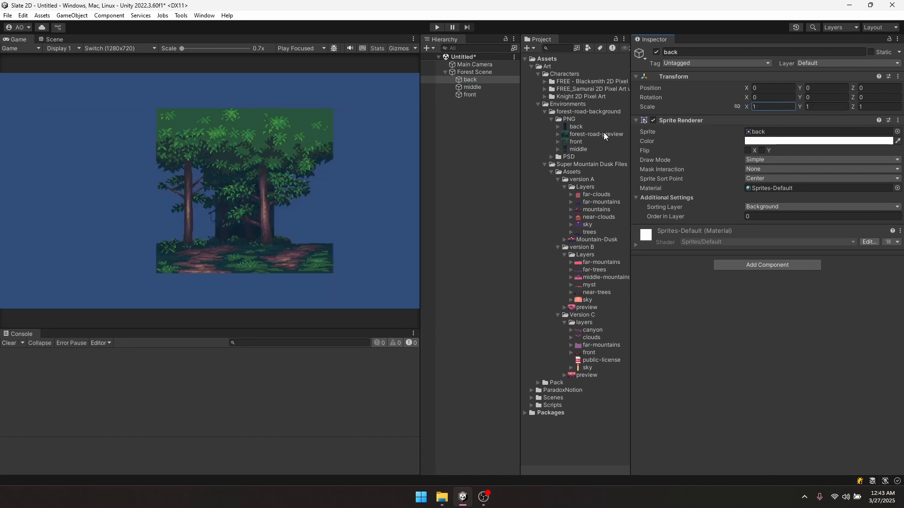
pyautogui.click(469, 79)
pyautogui.click(754, 160)
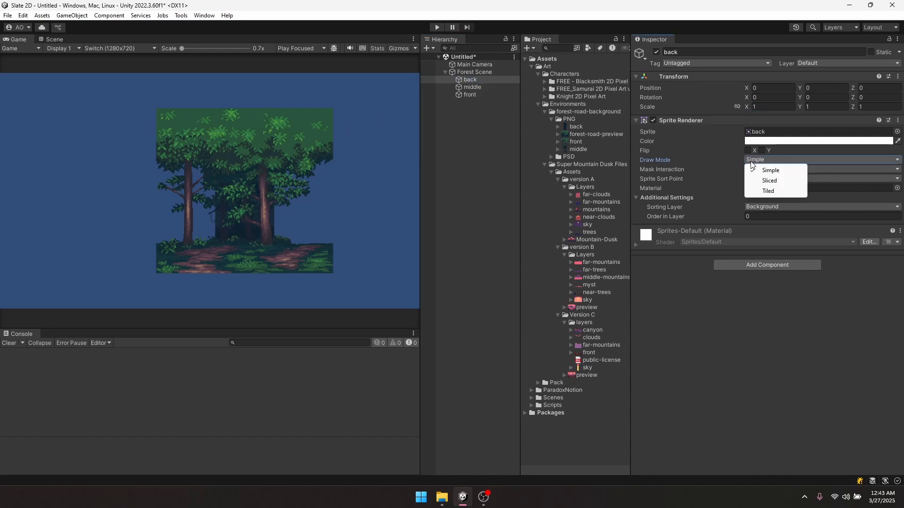
pyautogui.click(768, 192)
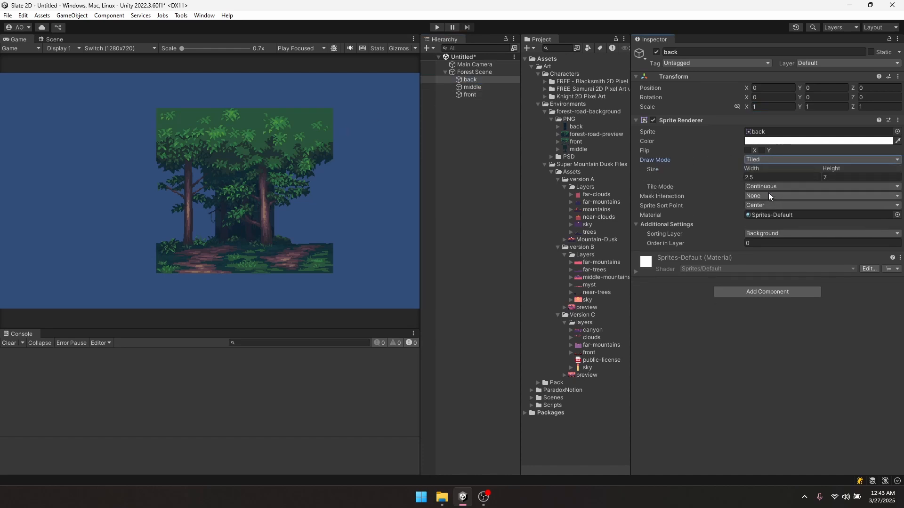
pyautogui.moveTo(749, 169); pyautogui.dragTo(797, 176)
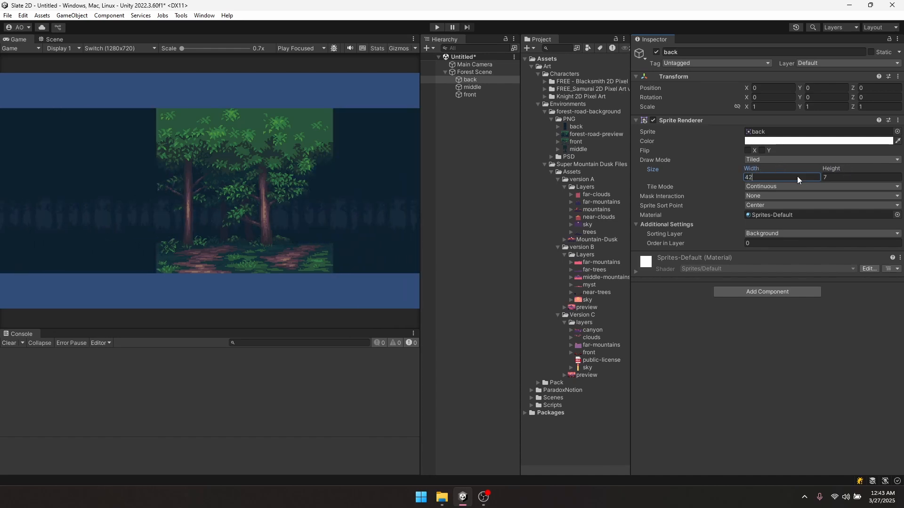
# - Switch the middle and front forest layers to Tiled draw mode and edit the front width
pyautogui.click(482, 89)
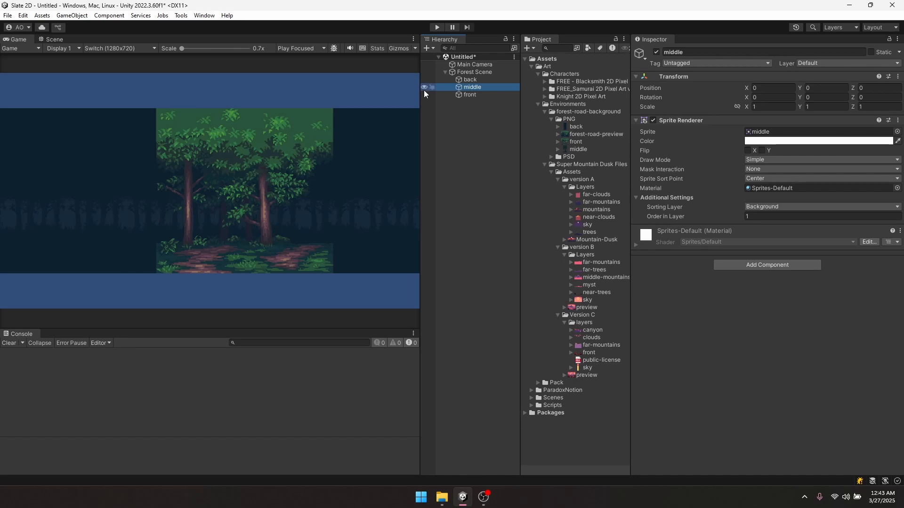
pyautogui.click(754, 158)
pyautogui.click(767, 191)
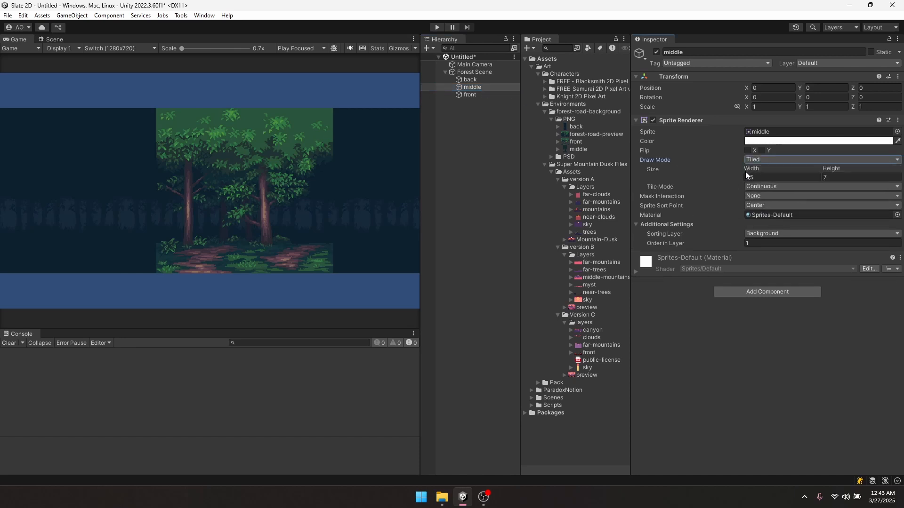
pyautogui.click(466, 80)
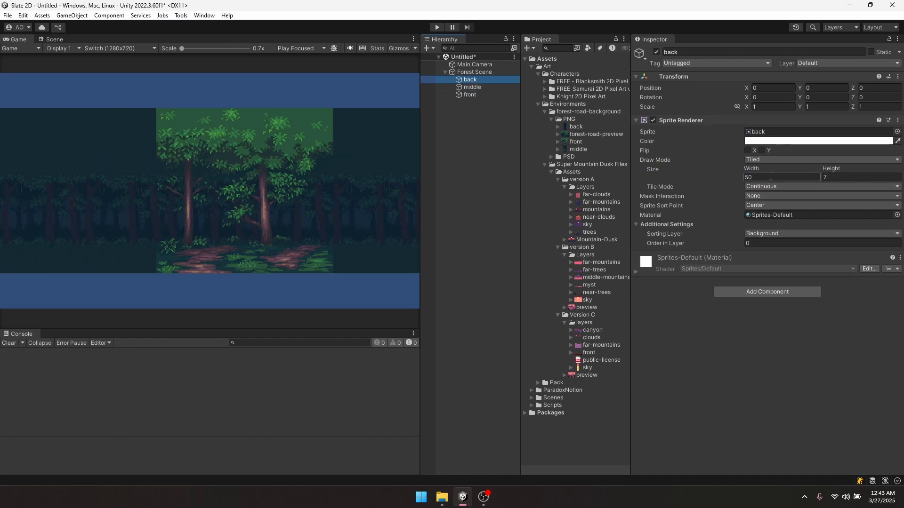
pyautogui.click(468, 87)
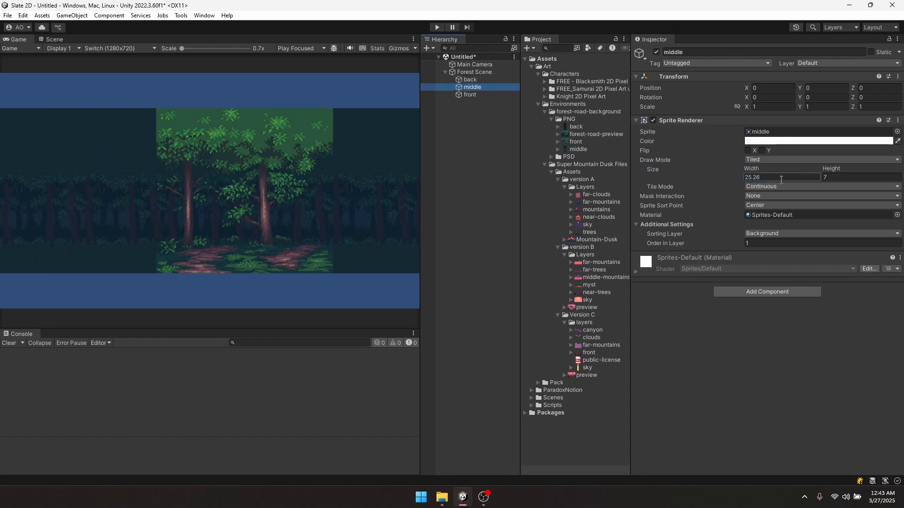
pyautogui.click(470, 95)
pyautogui.click(772, 160)
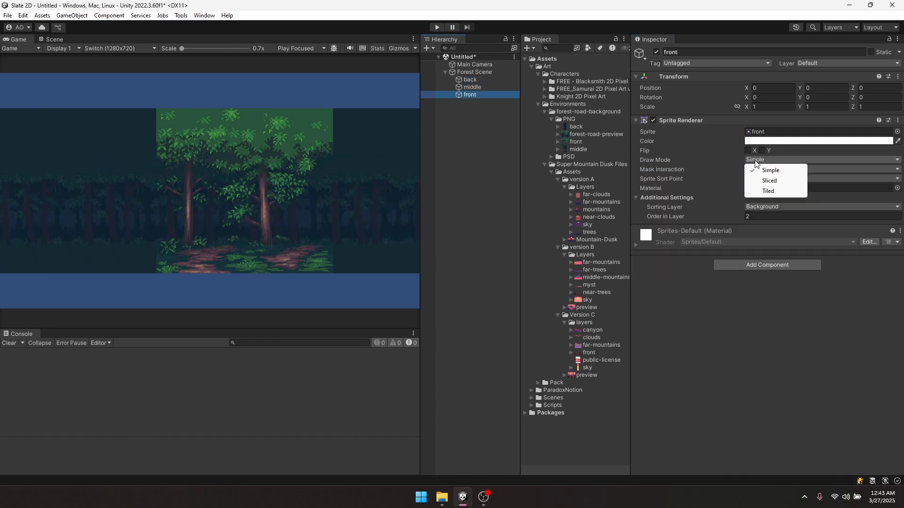
pyautogui.click(767, 191)
pyautogui.click(781, 177)
# - Give the front layer a tile width of 50 and check the tiled forest in the scene
pyautogui.write('50')
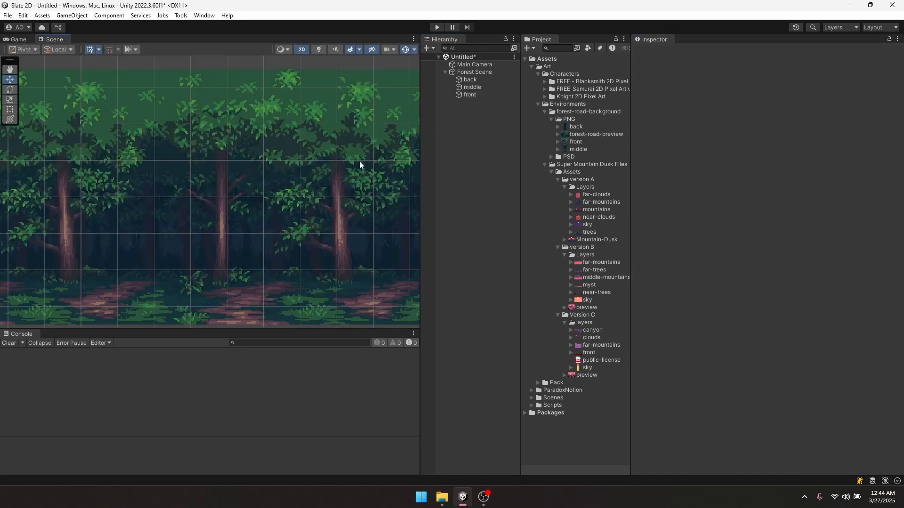
pyautogui.scroll(-6, 360, 161)
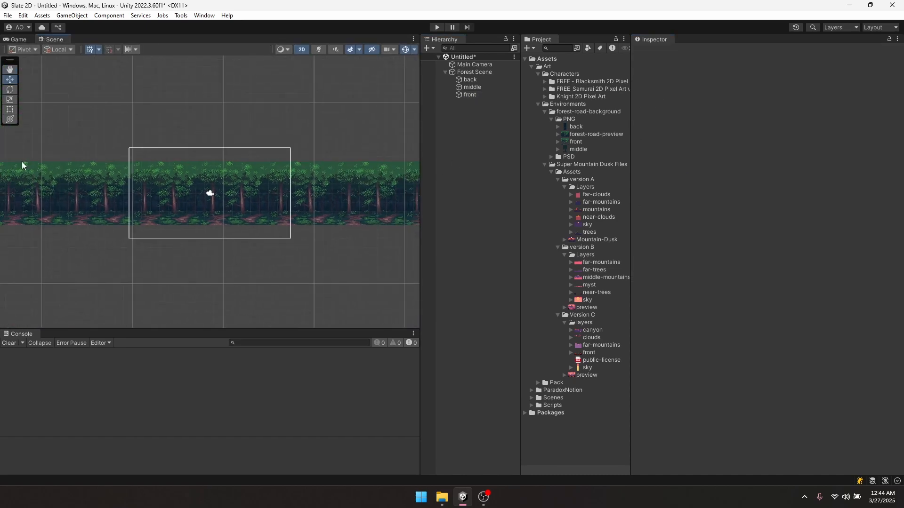
pyautogui.moveTo(24, 164)
pyautogui.mouseDown(button='middle')
pyautogui.moveTo(174, 174)
pyautogui.moveTo(36, 169)
pyautogui.mouseUp(button='middle')
pyautogui.moveTo(267, 171); pyautogui.dragTo(197, 176, button='middle')
pyautogui.scroll(6, 362, 187)
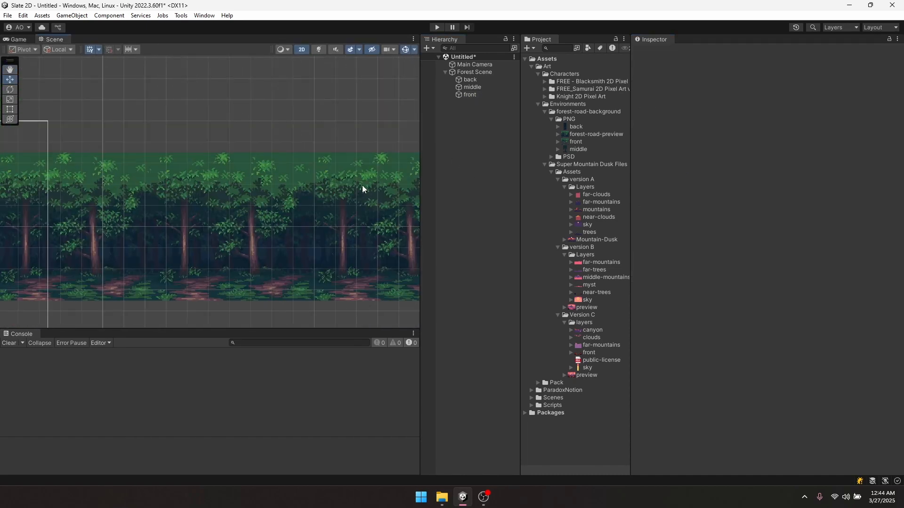
pyautogui.moveTo(122, 234); pyautogui.dragTo(286, 233, button='middle')
pyautogui.scroll(-8, 287, 234)
pyautogui.moveTo(160, 245); pyautogui.dragTo(263, 229, button='middle')
pyautogui.scroll(5, 263, 230)
pyautogui.moveTo(224, 205); pyautogui.dragTo(300, 211, button='middle')
pyautogui.scroll(4, 300, 211)
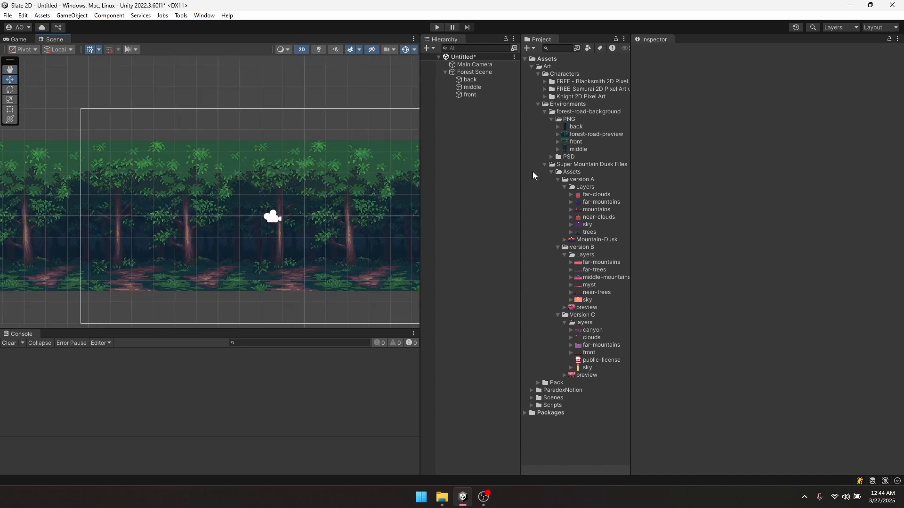
# - Set the back, front and middle forest textures' Mesh Type to Full Rect, then collapse Forest Scene
pyautogui.click(576, 126)
pyautogui.keyDown('ctrl'); pyautogui.click(581, 142); pyautogui.keyUp('ctrl')
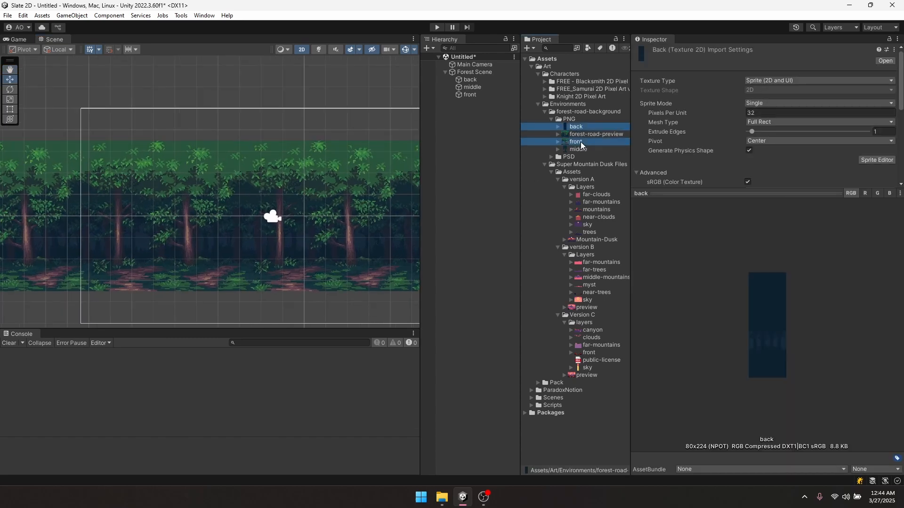
pyautogui.keyDown('ctrl'); pyautogui.click(578, 150); pyautogui.keyUp('ctrl')
pyautogui.click(772, 124)
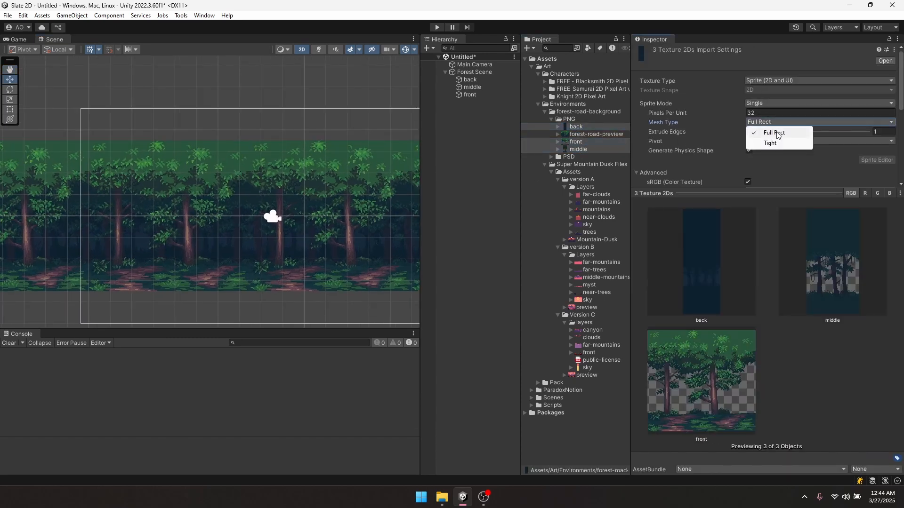
pyautogui.click(772, 134)
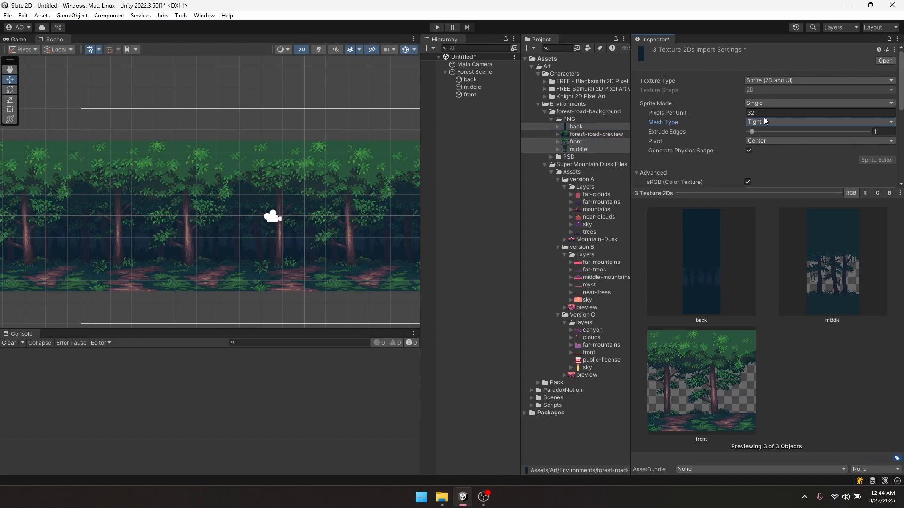
pyautogui.click(762, 121)
pyautogui.click(763, 132)
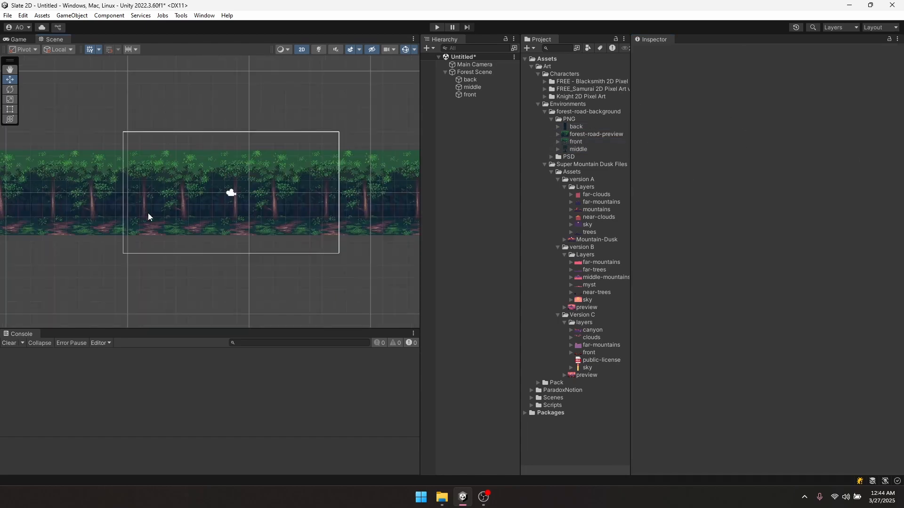
pyautogui.moveTo(257, 187); pyautogui.dragTo(284, 166, button='middle')
pyautogui.scroll(2, 262, 202)
pyautogui.click(445, 72)
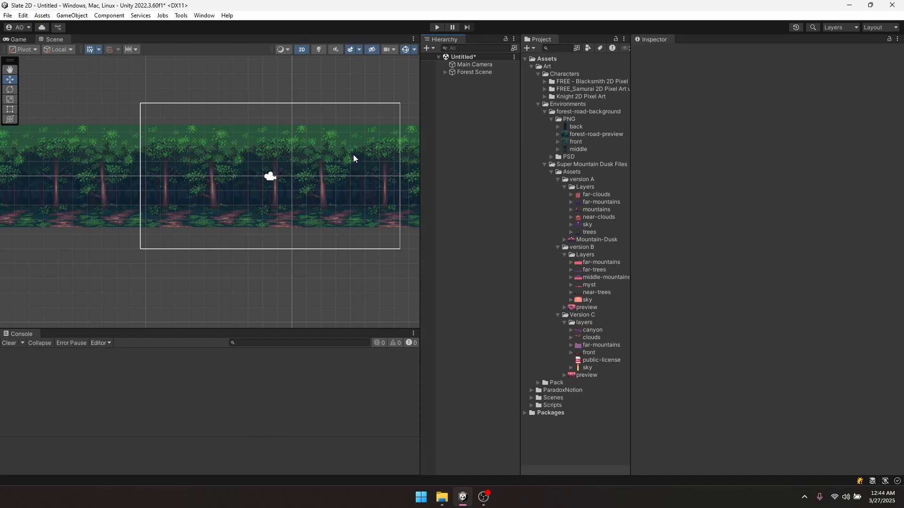
# - Create a new cutscene via Tools > ParadoxNotion > SLATE > Create > New Cutscene
pyautogui.moveTo(361, 140); pyautogui.dragTo(364, 144, button='middle')
pyautogui.click(181, 15)
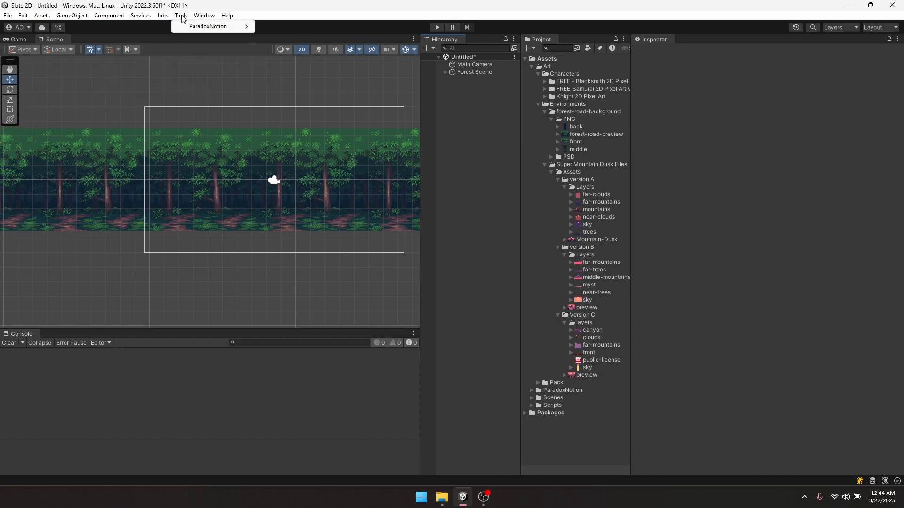
pyautogui.moveTo(219, 27)
pyautogui.moveTo(281, 26)
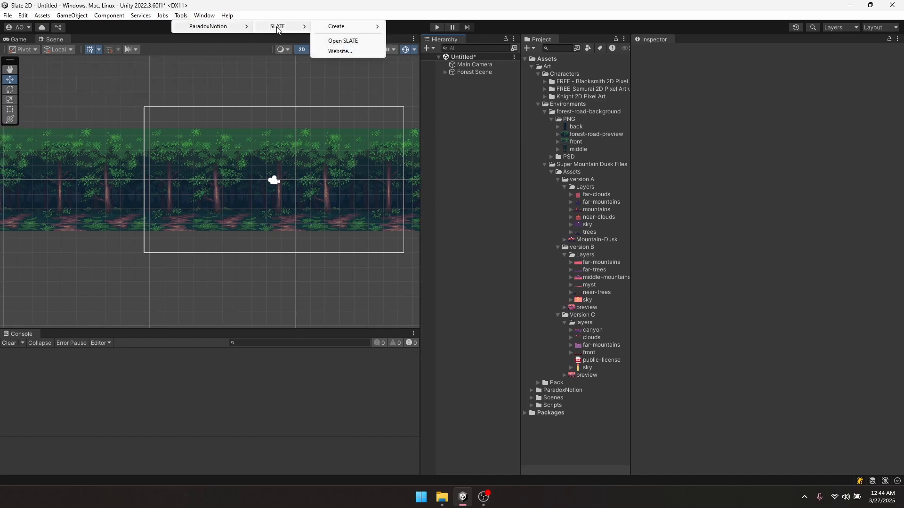
pyautogui.moveTo(342, 30)
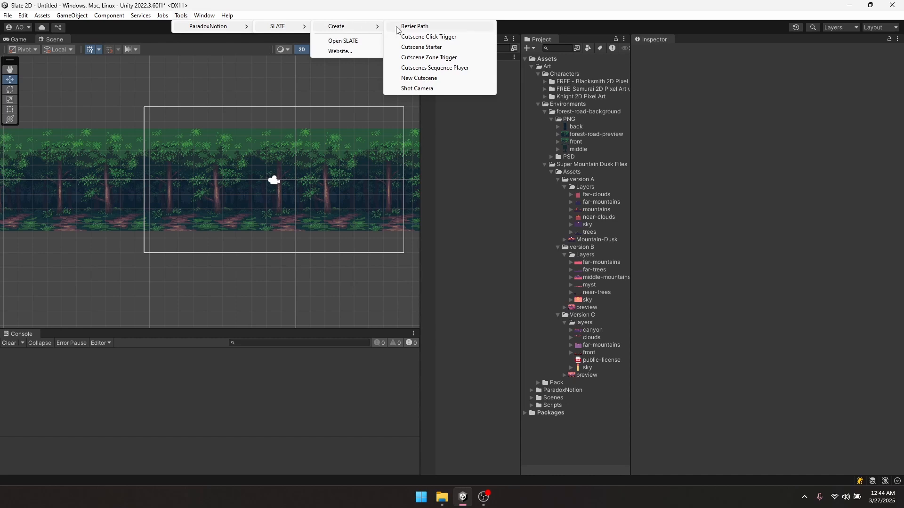
pyautogui.click(421, 78)
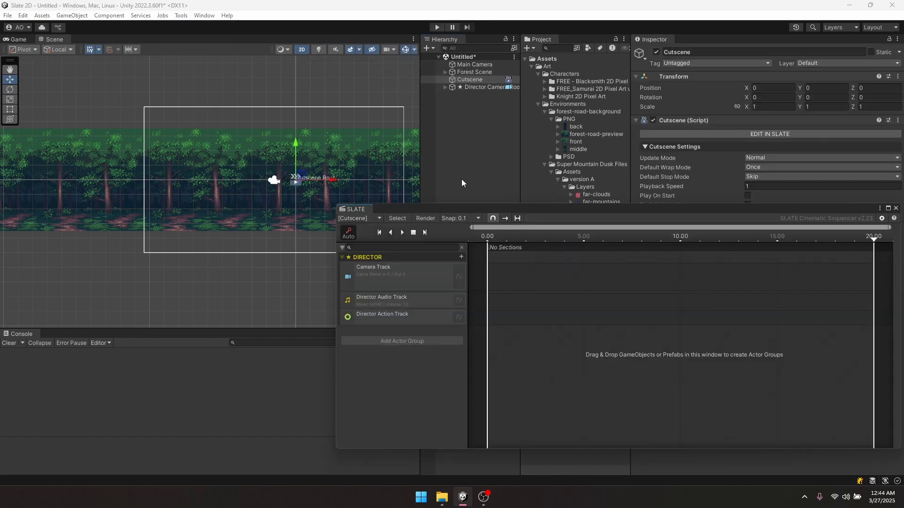
# - Dock the SLATE sequencer beneath the scene view and close the Console
pyautogui.moveTo(356, 209); pyautogui.dragTo(490, 279)
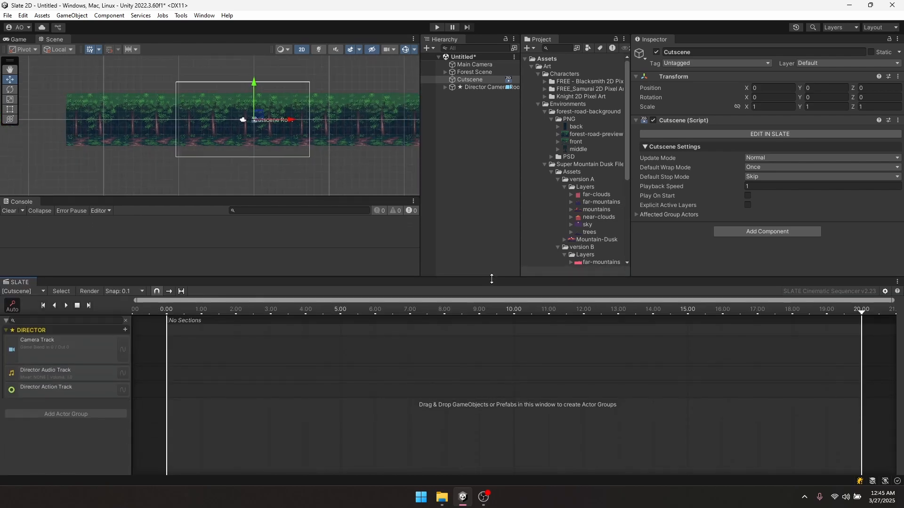
pyautogui.moveTo(312, 201); pyautogui.dragTo(463, 196)
pyautogui.moveTo(21, 201); pyautogui.dragTo(5, 406)
pyautogui.middleClick(22, 414)
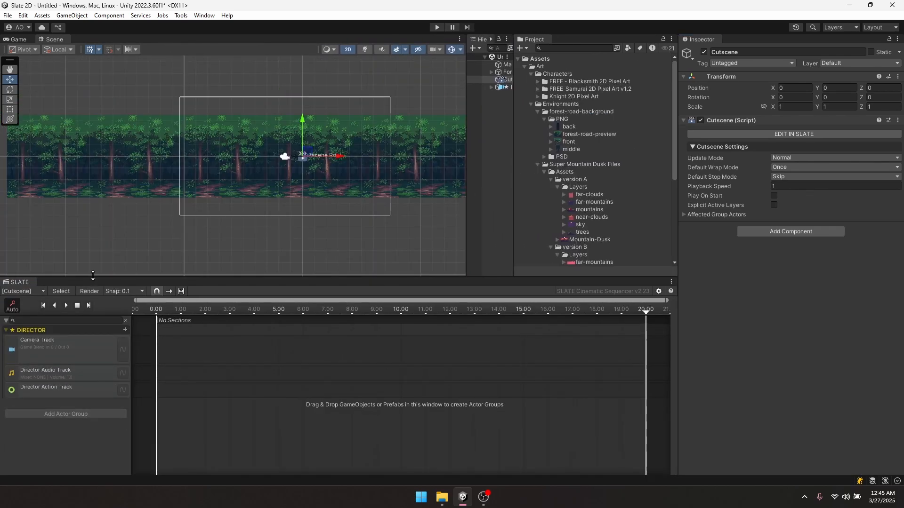
pyautogui.moveTo(93, 275); pyautogui.dragTo(133, 324)
# - Resize the hierarchy, project and sequencer panels around the forest scene view
pyautogui.moveTo(231, 214); pyautogui.dragTo(197, 225, button='middle')
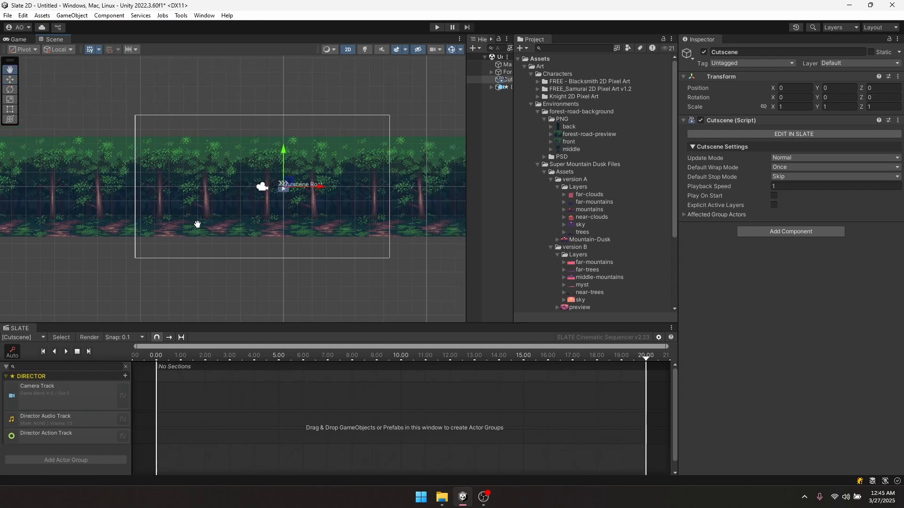
pyautogui.scroll(-2, 201, 227)
pyautogui.scroll(-1, 208, 213)
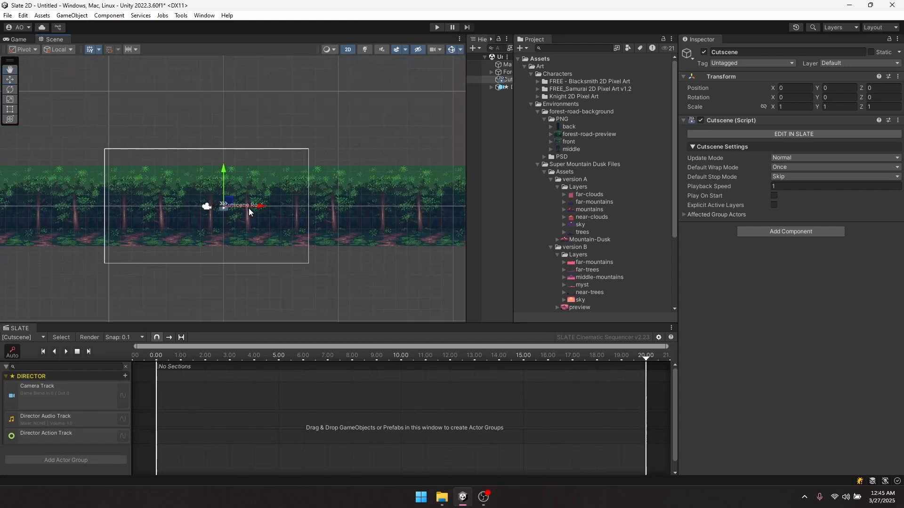
pyautogui.moveTo(249, 208); pyautogui.dragTo(245, 193, button='middle')
pyautogui.moveTo(513, 119); pyautogui.dragTo(625, 116)
pyautogui.moveTo(184, 292); pyautogui.dragTo(218, 243, button='middle')
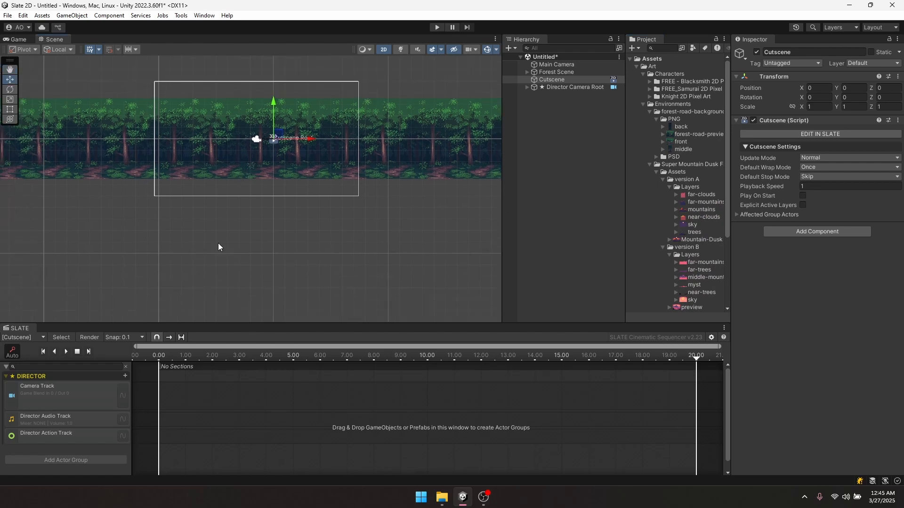
pyautogui.moveTo(220, 324); pyautogui.dragTo(238, 260)
# - Add a Camera Shot Clip at 0.00 on the Camera Track and create its shot camera
pyautogui.rightClick(185, 333)
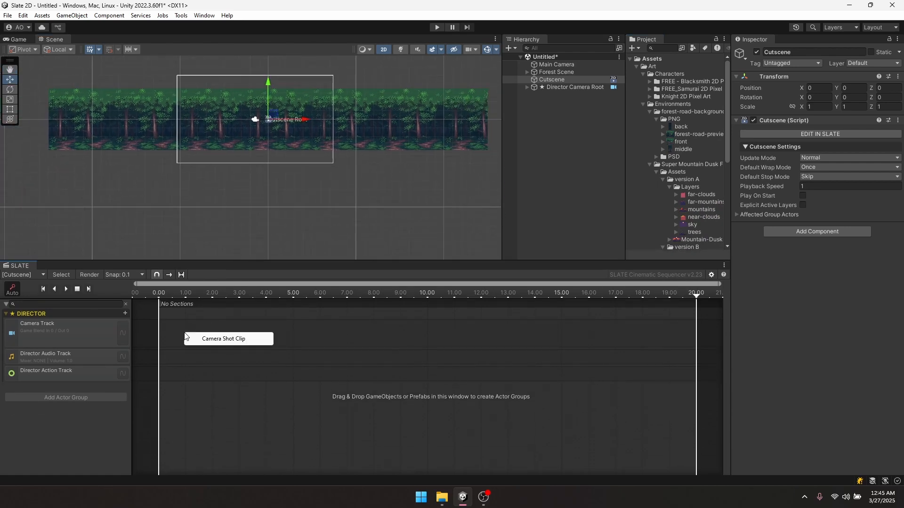
pyautogui.click(209, 338)
pyautogui.moveTo(249, 334); pyautogui.dragTo(226, 335)
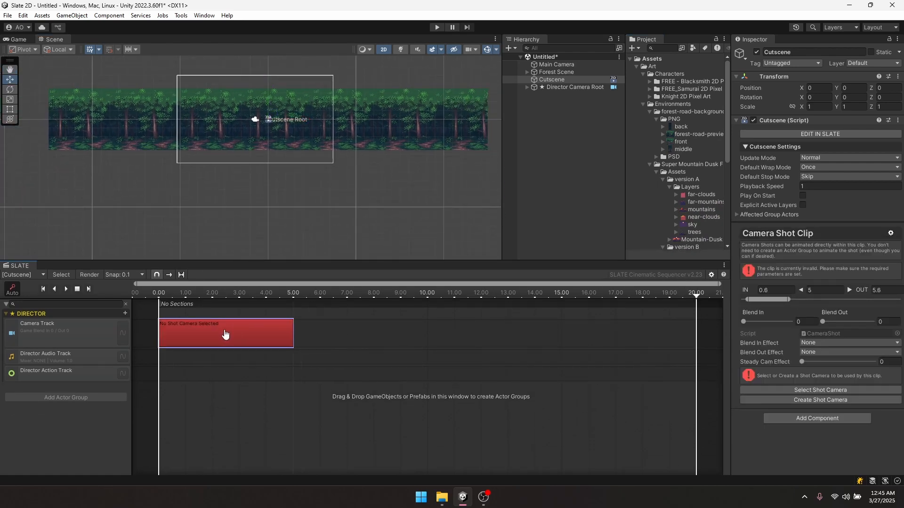
pyautogui.click(812, 399)
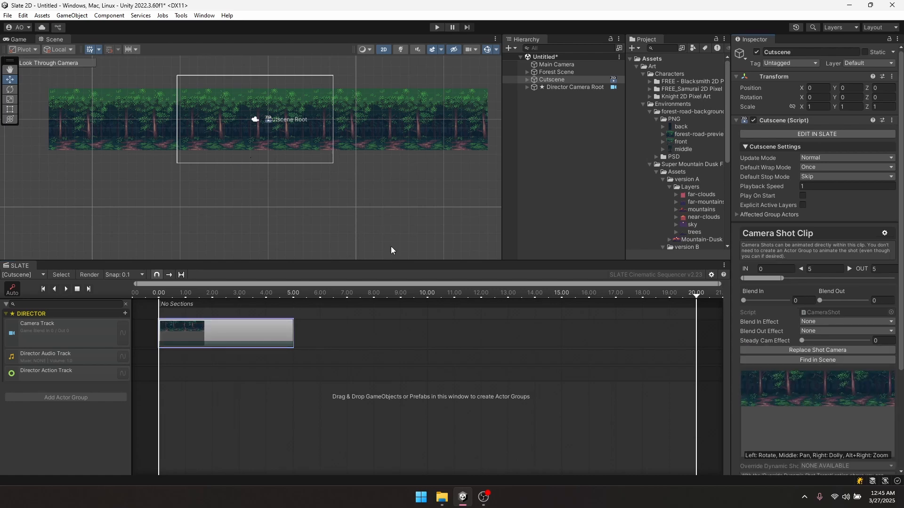
# - Frame the shot on the forest with Field Of View 3 and preview from 0.00
pyautogui.scroll(-3, 825, 348)
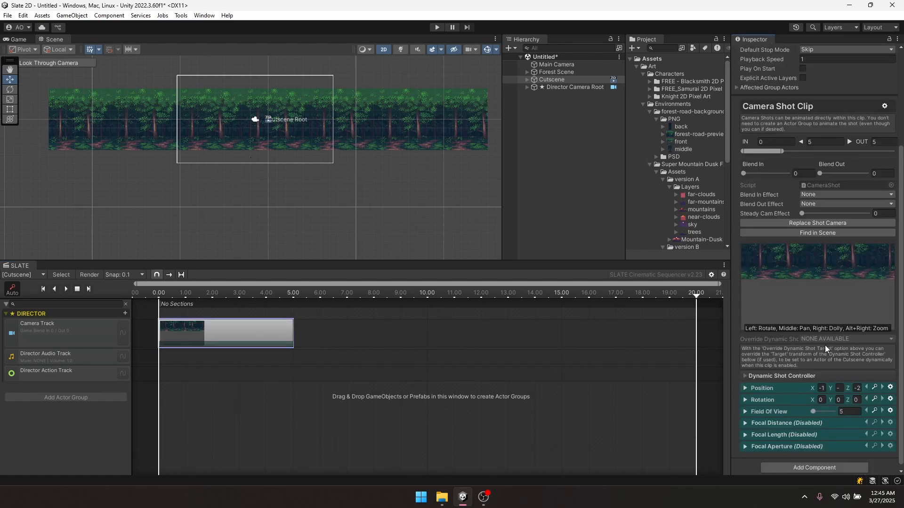
pyautogui.moveTo(823, 302)
pyautogui.mouseDown(button='middle')
pyautogui.moveTo(816, 282)
pyautogui.moveTo(802, 296)
pyautogui.moveTo(814, 303)
pyautogui.moveTo(814, 275)
pyautogui.moveTo(817, 293)
pyautogui.mouseUp(button='middle')
pyautogui.moveTo(813, 411); pyautogui.dragTo(813, 411)
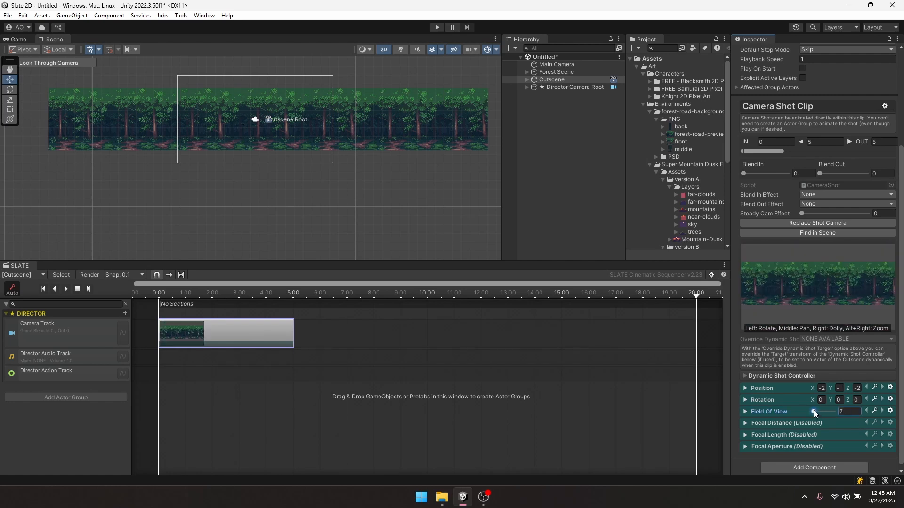
pyautogui.click(847, 411)
pyautogui.write('3')
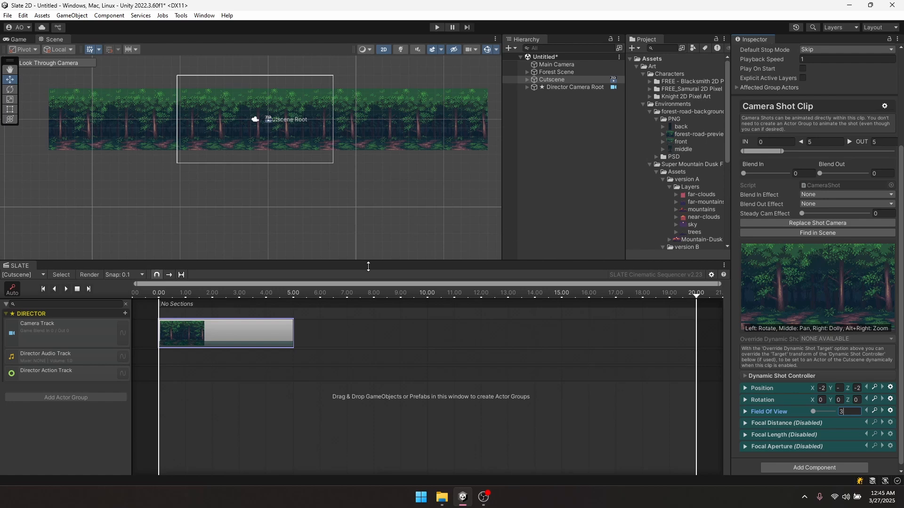
pyautogui.moveTo(187, 292); pyautogui.dragTo(159, 291)
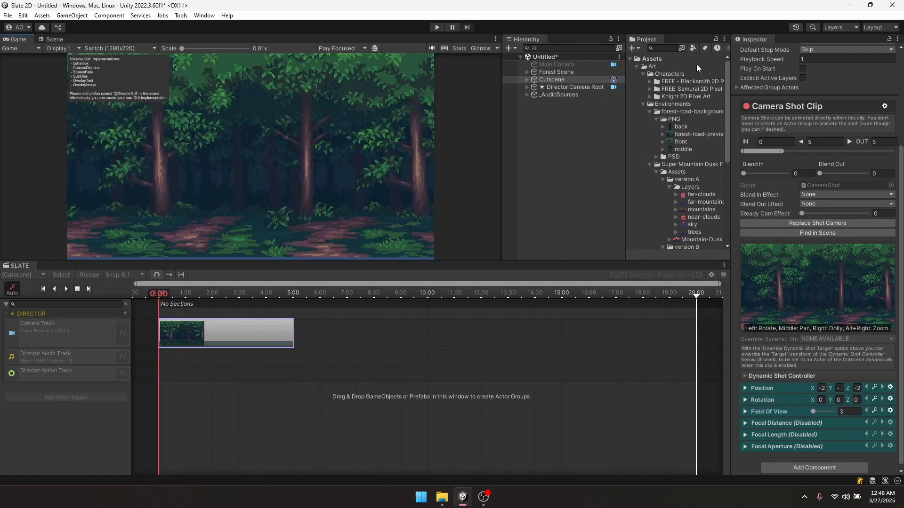
pyautogui.click(677, 48)
pyautogui.write('director')
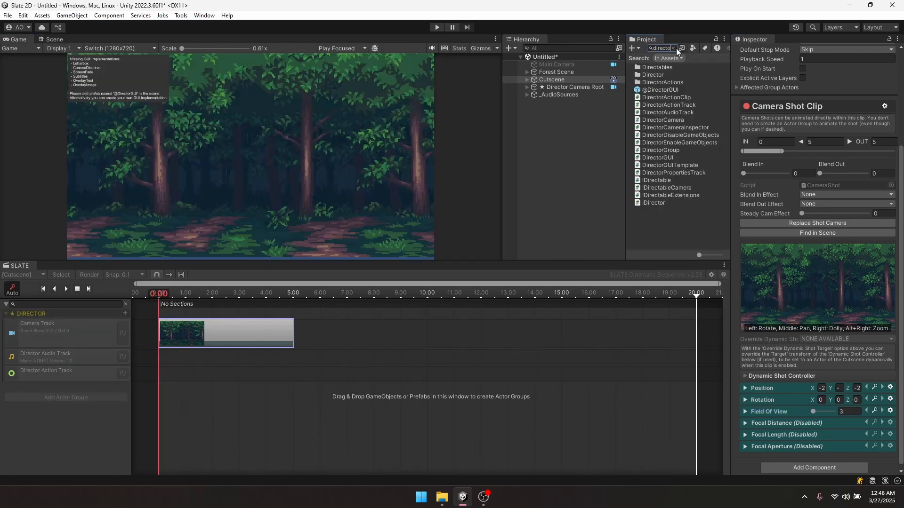
pyautogui.write('gui')
pyautogui.moveTo(659, 68); pyautogui.dragTo(567, 143)
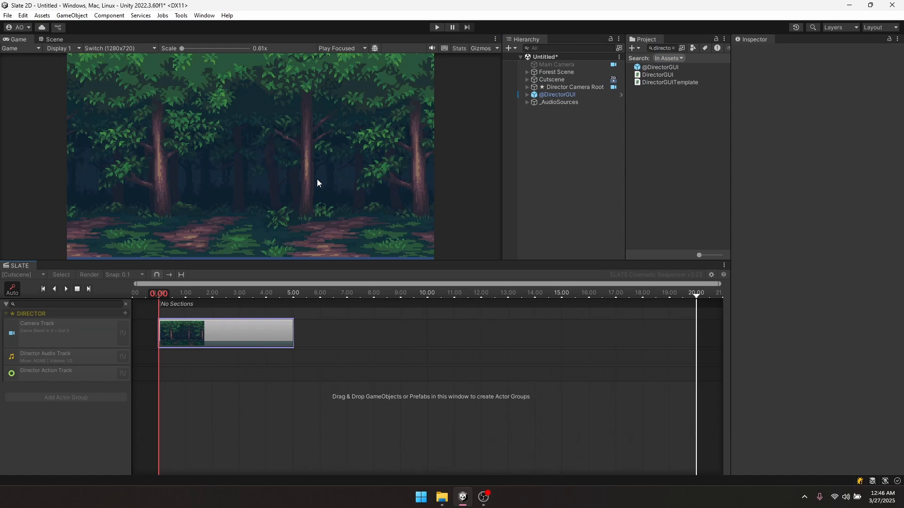
# - Reframe the camera shot clip on the forest trees and locate its camera with Find In Scene
pyautogui.click(238, 329)
pyautogui.moveTo(808, 399); pyautogui.dragTo(818, 404)
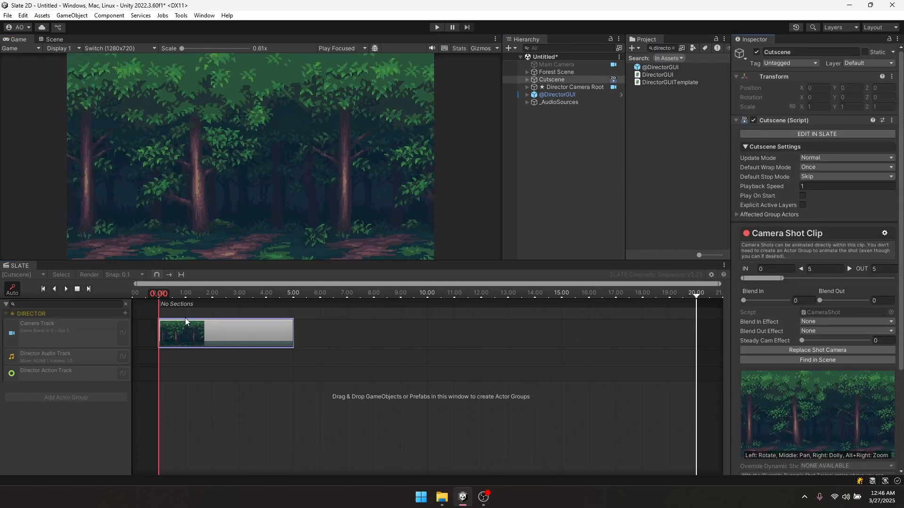
pyautogui.moveTo(829, 396); pyautogui.dragTo(787, 419)
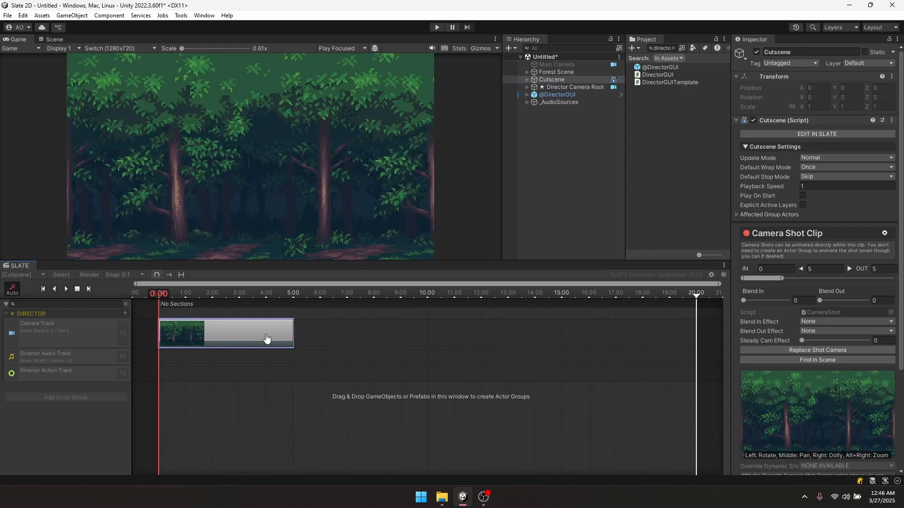
pyautogui.click(820, 361)
# - Set the shot camera's starting Position X to -18
pyautogui.scroll(-8, 225, 193)
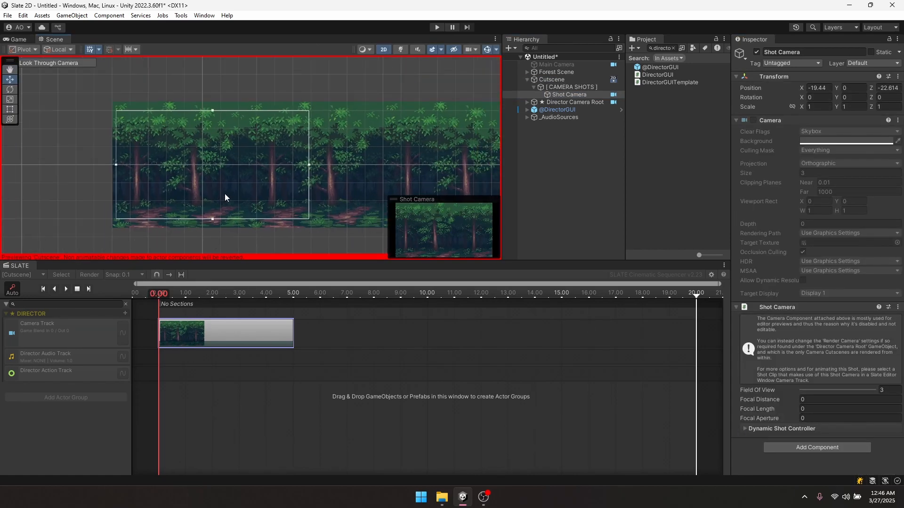
pyautogui.moveTo(305, 179); pyautogui.dragTo(252, 176, button='middle')
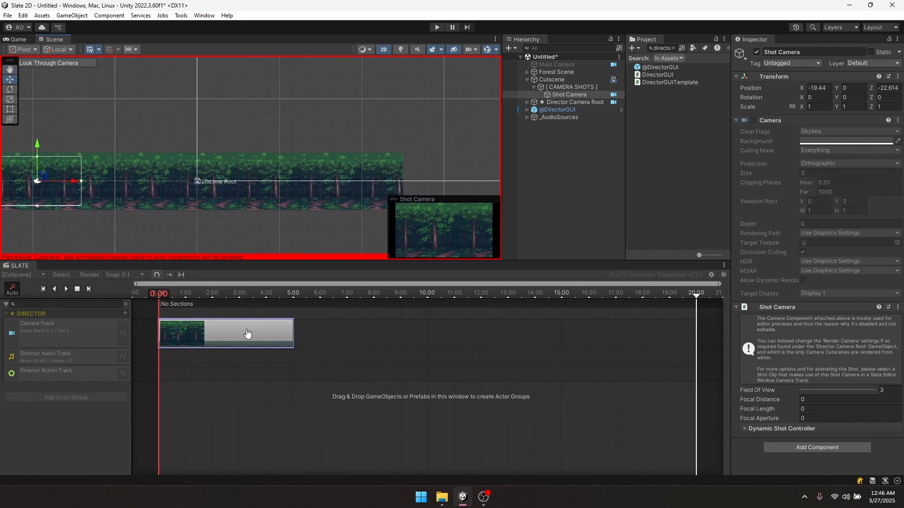
pyautogui.click(191, 332)
pyautogui.scroll(-5, 752, 360)
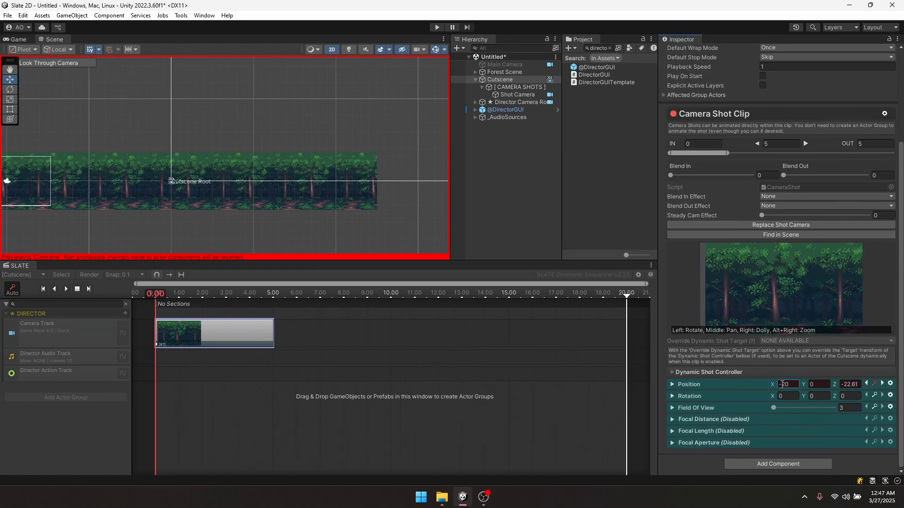
pyautogui.moveTo(782, 385); pyautogui.dragTo(789, 382)
pyautogui.write('18')
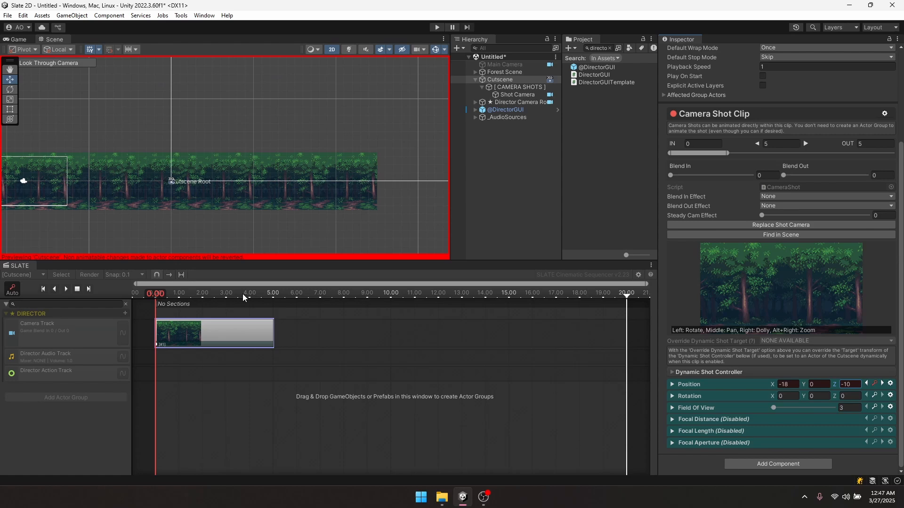
# - Key the camera's Position X at 18 with the playhead at 5.00
pyautogui.moveTo(243, 294); pyautogui.dragTo(273, 298)
pyautogui.moveTo(773, 384); pyautogui.dragTo(20, 383)
pyautogui.click(788, 387)
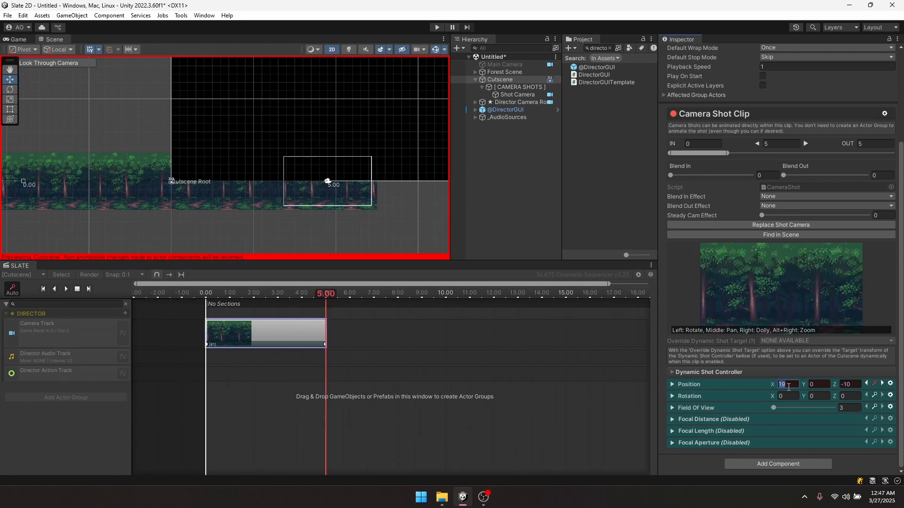
pyautogui.write('18')
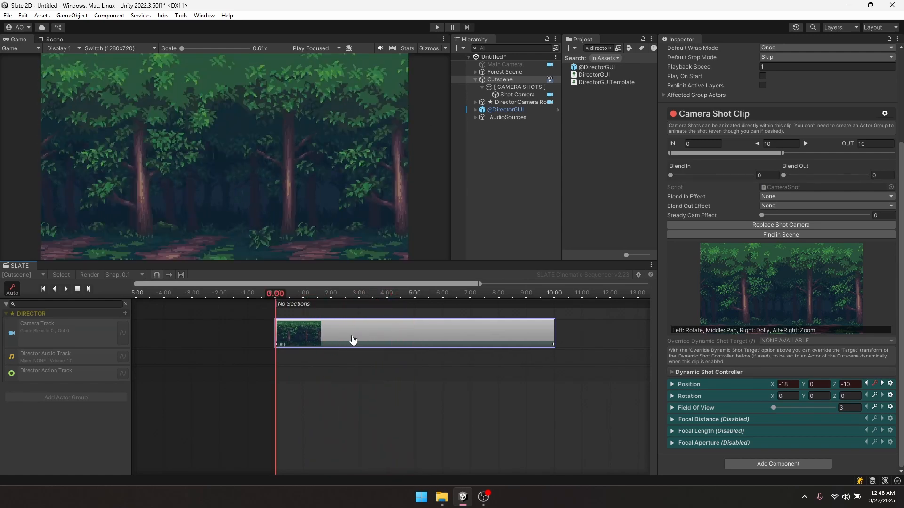
# - Set Both Tangents of all Position curve keys to Linear, then close the curve editor
pyautogui.click(124, 334)
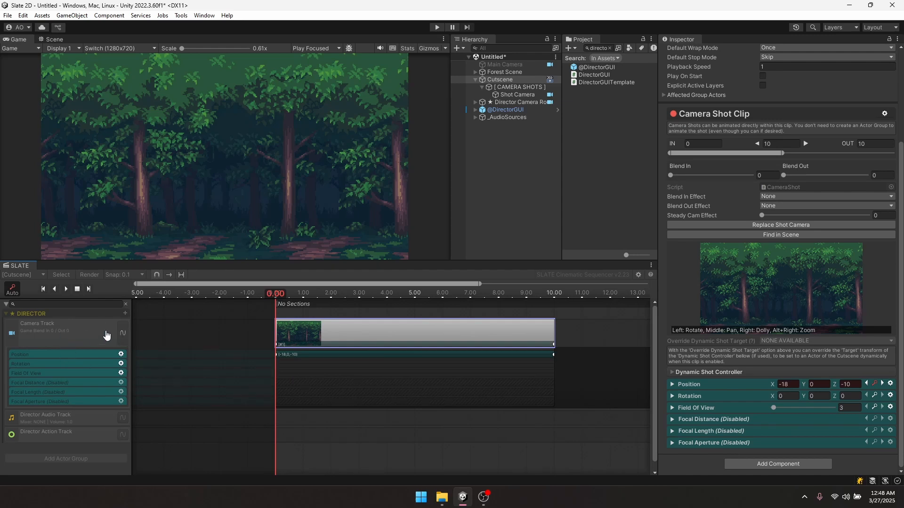
pyautogui.click(61, 356)
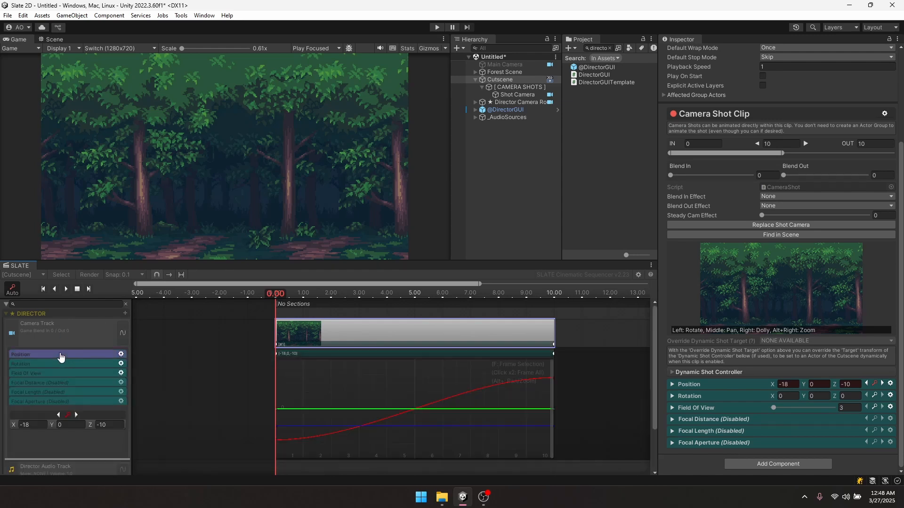
pyautogui.moveTo(558, 410); pyautogui.dragTo(545, 379, button='middle')
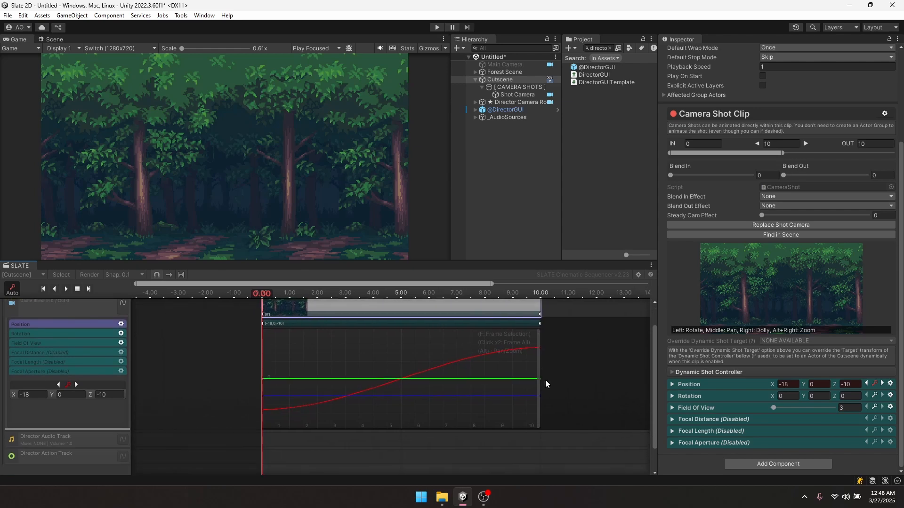
pyautogui.moveTo(575, 424); pyautogui.dragTo(214, 322)
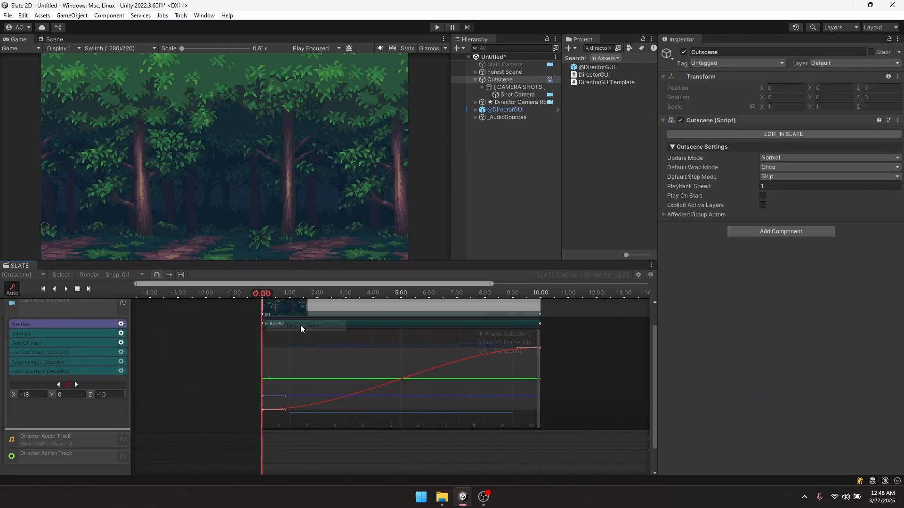
pyautogui.rightClick(264, 409)
pyautogui.moveTo(313, 403)
pyautogui.click(368, 413)
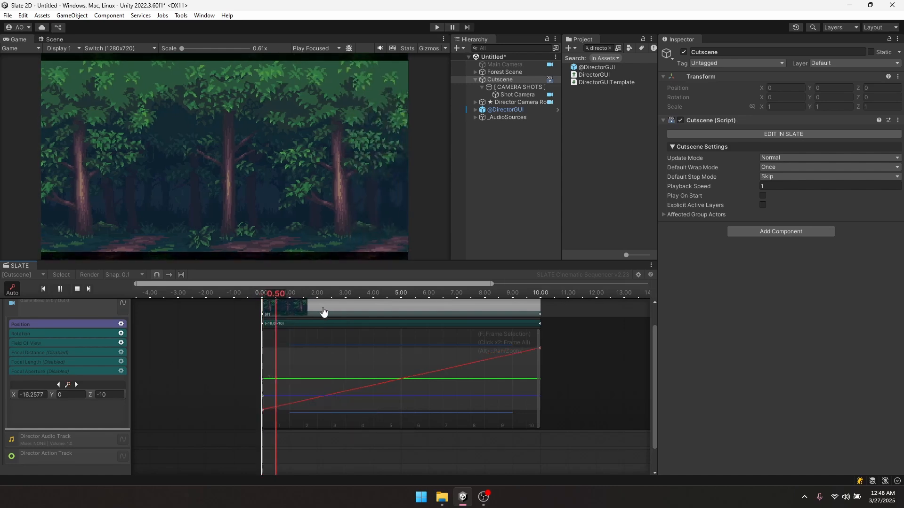
pyautogui.click(155, 342)
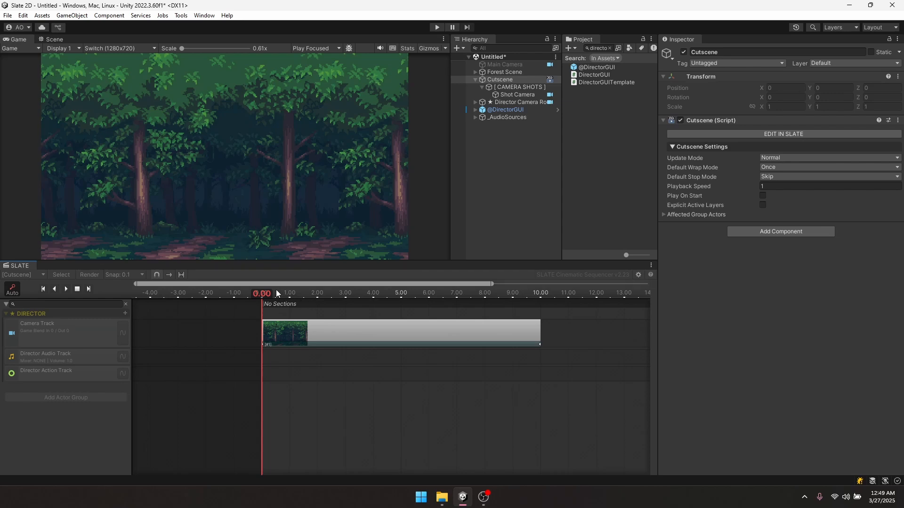
# - Play and rewind the cutscene to 0, then reveal SimpleParallax in the Assets/Scripts folder
pyautogui.moveTo(276, 290); pyautogui.dragTo(297, 288)
pyautogui.press('space')
pyautogui.click(297, 290)
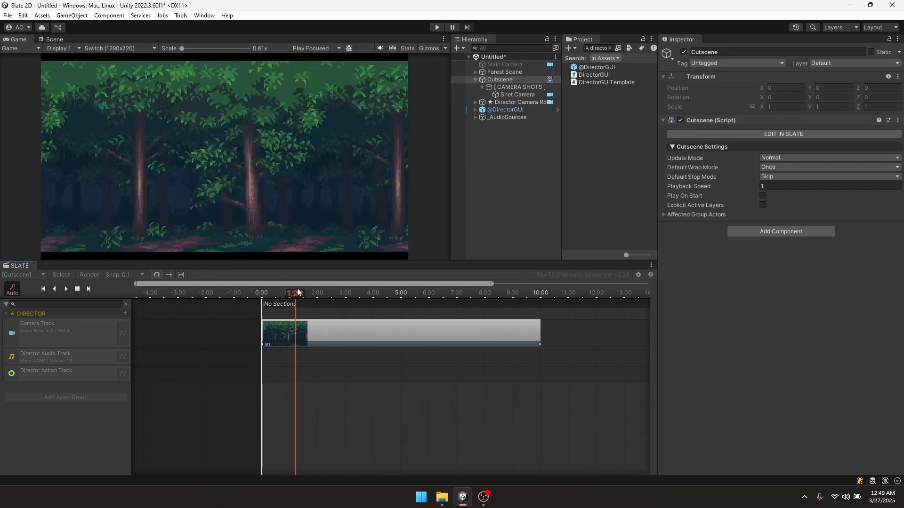
pyautogui.moveTo(292, 290); pyautogui.dragTo(262, 292)
pyautogui.click(278, 131)
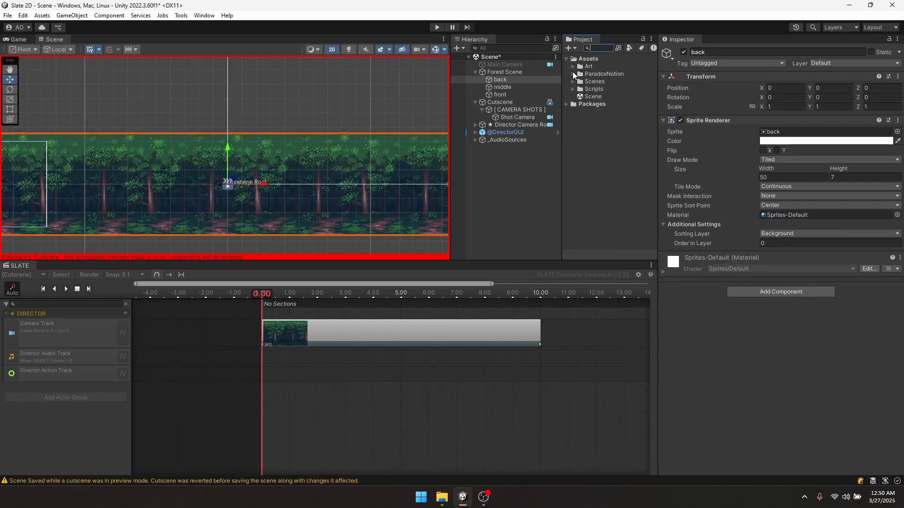
pyautogui.click(574, 89)
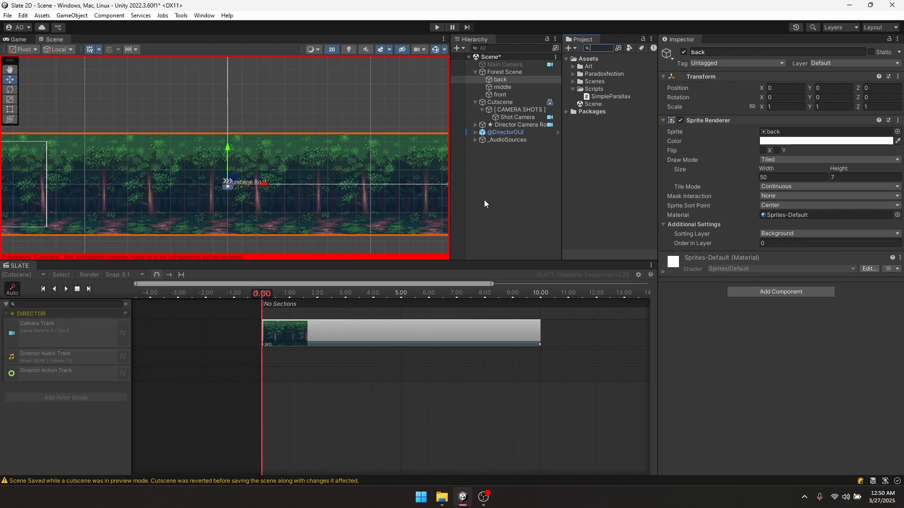
# - Attach the SimpleParallax script to the forest layer objects in the Hierarchy
pyautogui.scroll(-3, 382, 154)
pyautogui.moveTo(372, 157); pyautogui.dragTo(328, 138, button='middle')
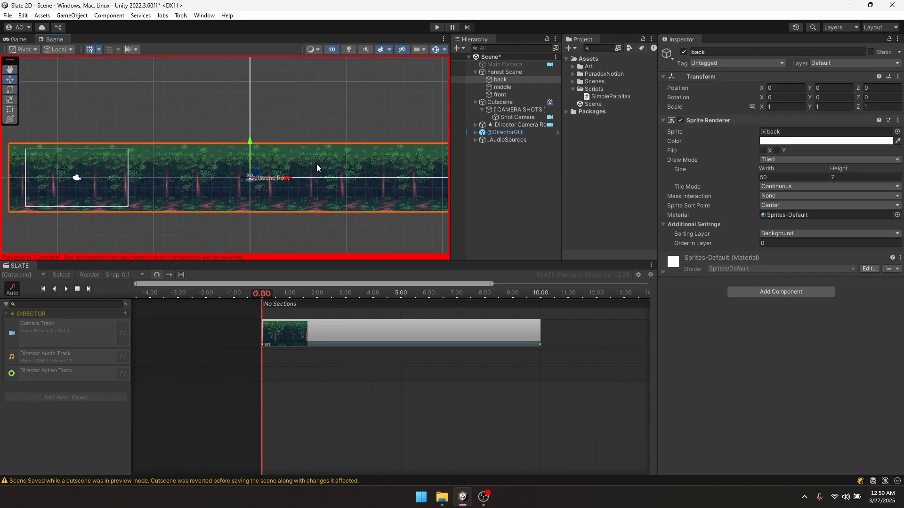
pyautogui.scroll(-1, 309, 173)
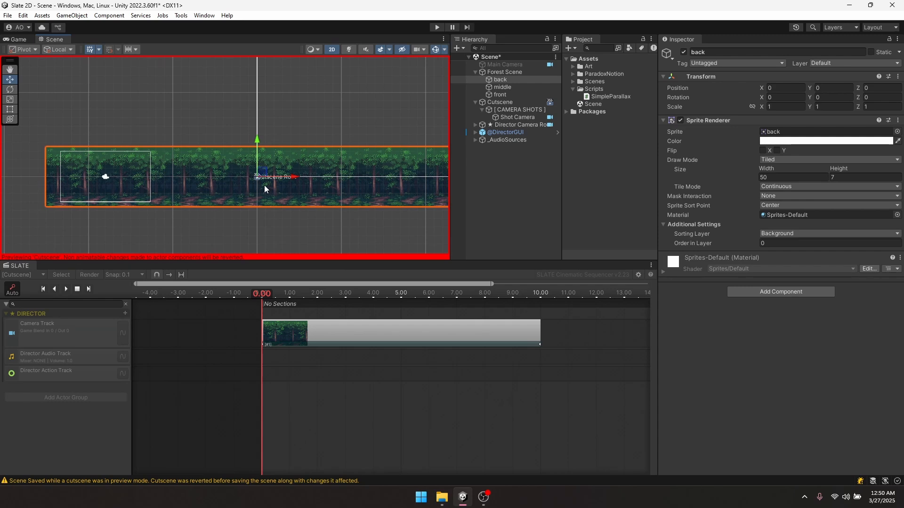
pyautogui.moveTo(281, 183); pyautogui.dragTo(250, 189, button='middle')
pyautogui.scroll(1, 249, 188)
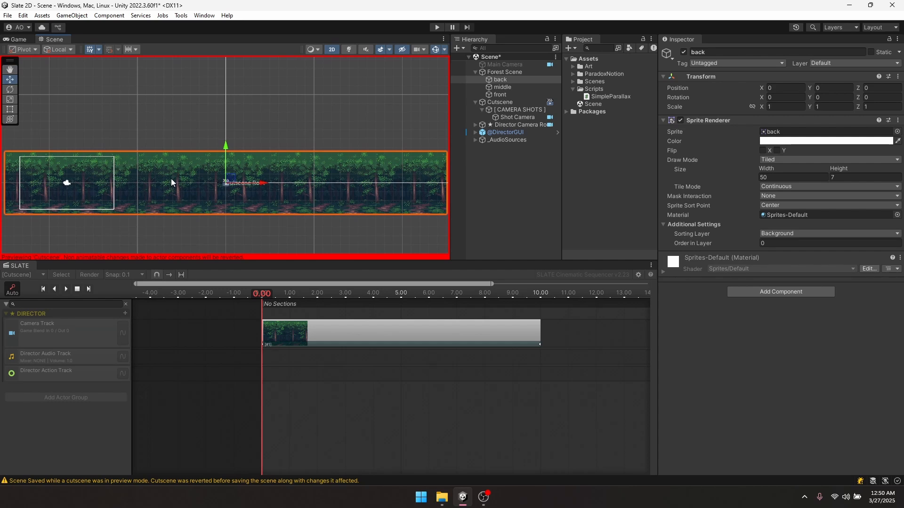
pyautogui.moveTo(169, 194); pyautogui.dragTo(174, 194, button='middle')
pyautogui.scroll(-2, 176, 194)
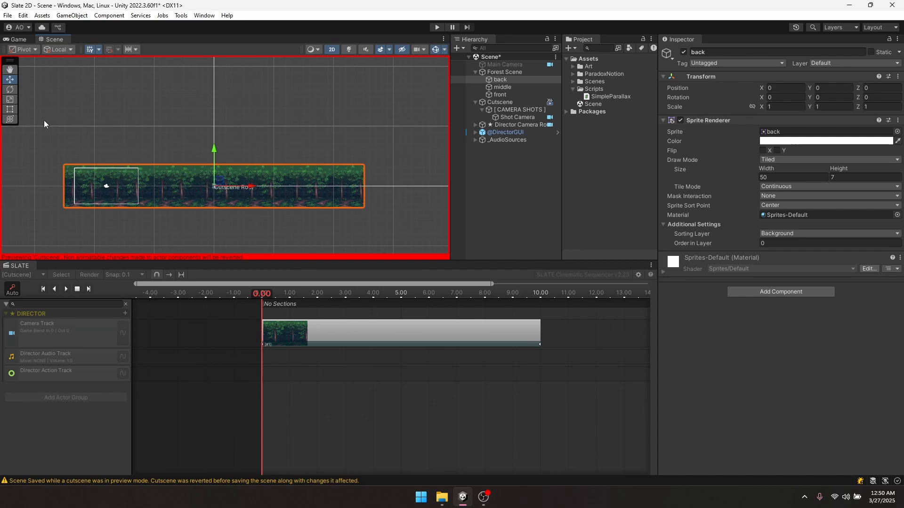
pyautogui.moveTo(184, 150); pyautogui.dragTo(224, 170, button='middle')
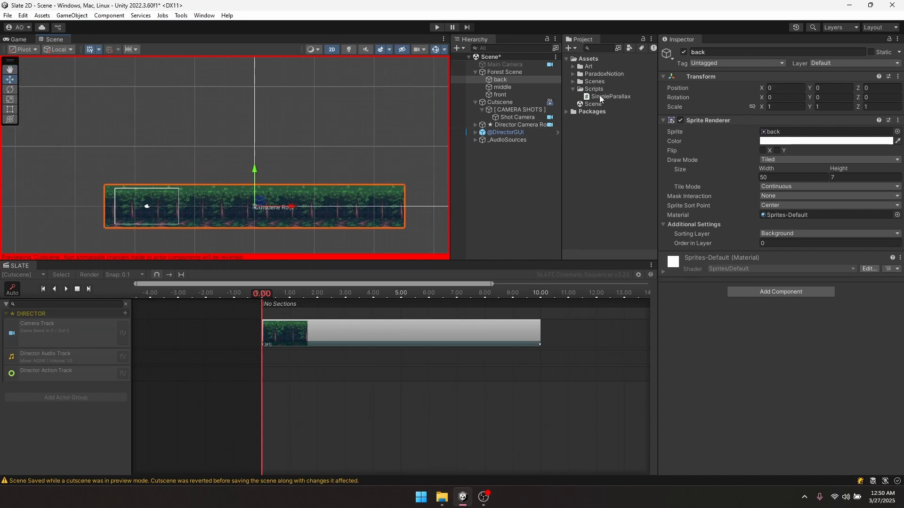
pyautogui.moveTo(599, 96); pyautogui.dragTo(495, 83)
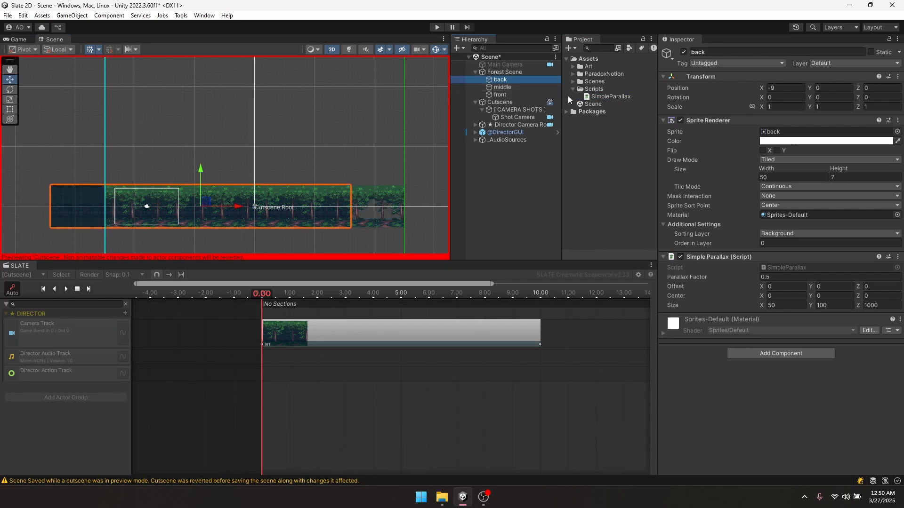
pyautogui.moveTo(607, 96); pyautogui.dragTo(500, 95)
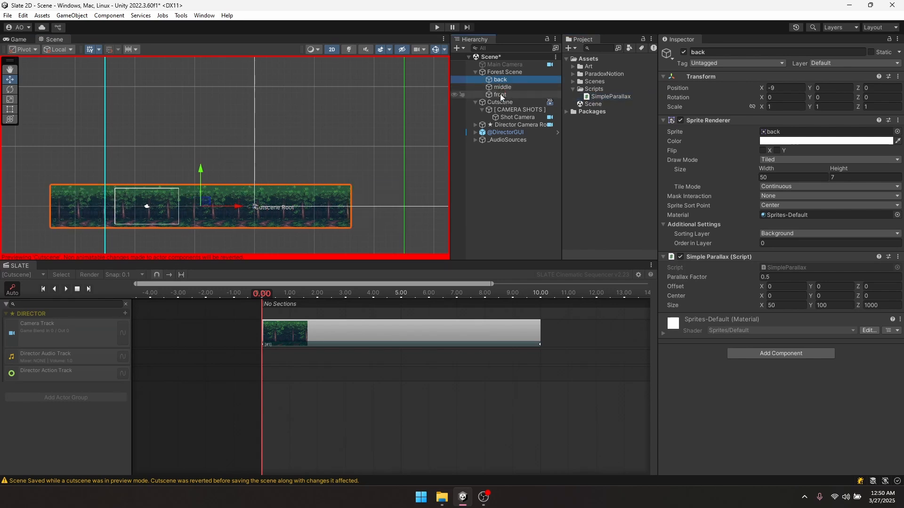
# - Select the back, middle and front layers together to set Simple Parallax Size X to 75
pyautogui.scroll(-3, 332, 143)
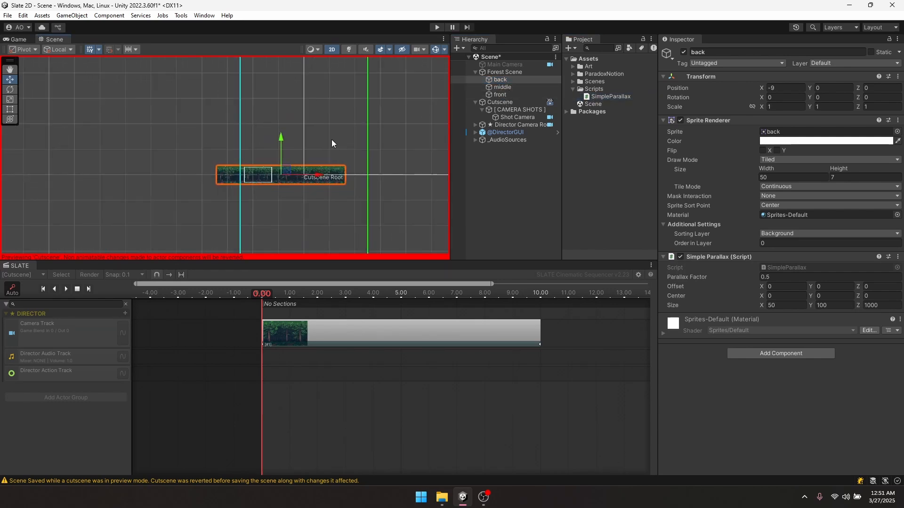
pyautogui.scroll(-3, 332, 140)
pyautogui.moveTo(297, 137); pyautogui.dragTo(273, 159, button='middle')
pyautogui.scroll(3, 273, 159)
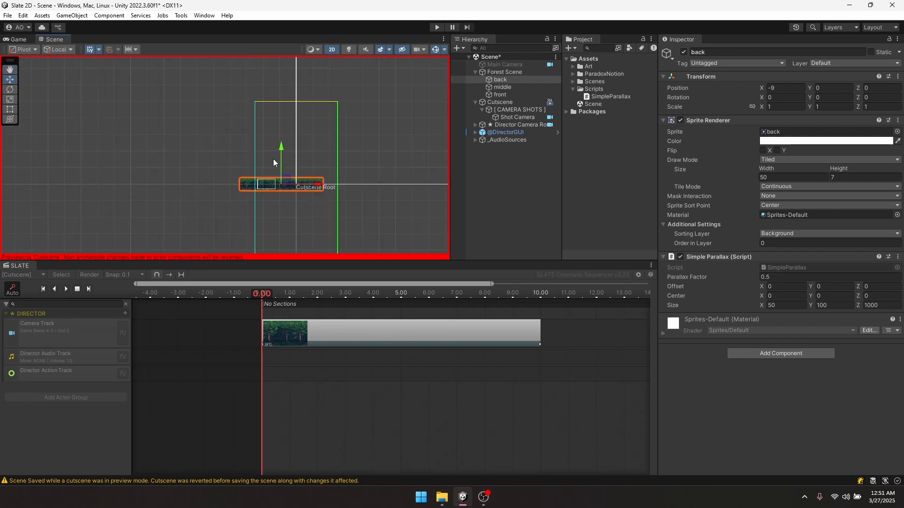
pyautogui.moveTo(762, 304); pyautogui.dragTo(817, 300)
pyautogui.hotkey('ctrl', 'z')
pyautogui.keyDown('shift'); pyautogui.click(501, 95); pyautogui.keyUp('shift')
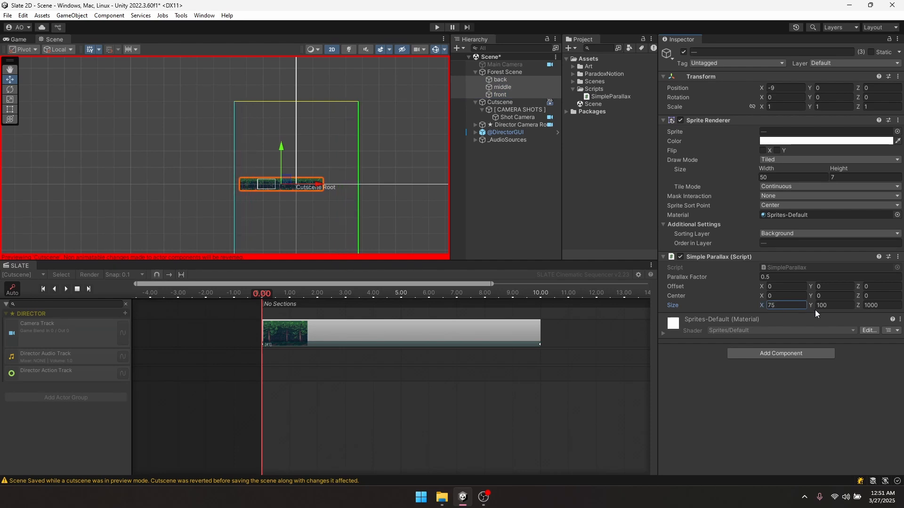
pyautogui.scroll(10, 270, 191)
pyautogui.scroll(-4, 402, 139)
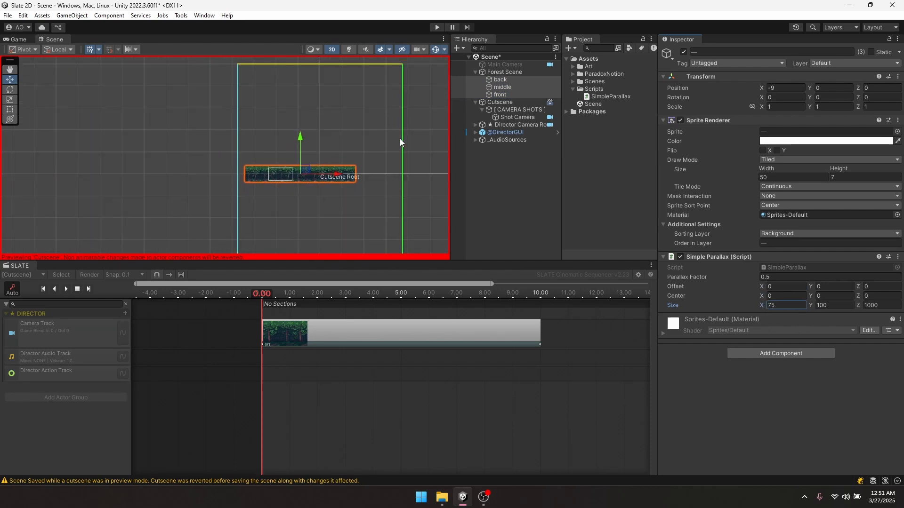
pyautogui.click(524, 69)
pyautogui.click(502, 94)
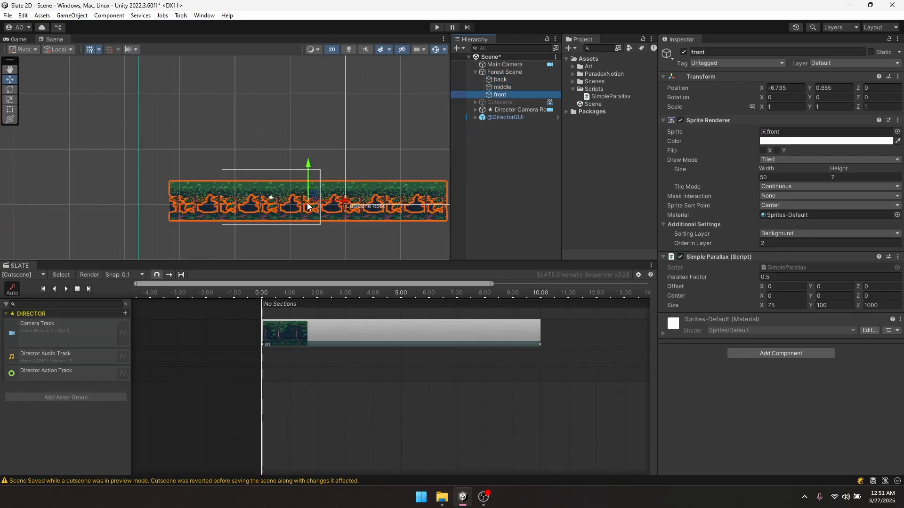
# - Set the front forest layer's Parallax Factor to 0
pyautogui.scroll(3, 310, 203)
pyautogui.scroll(4, 313, 177)
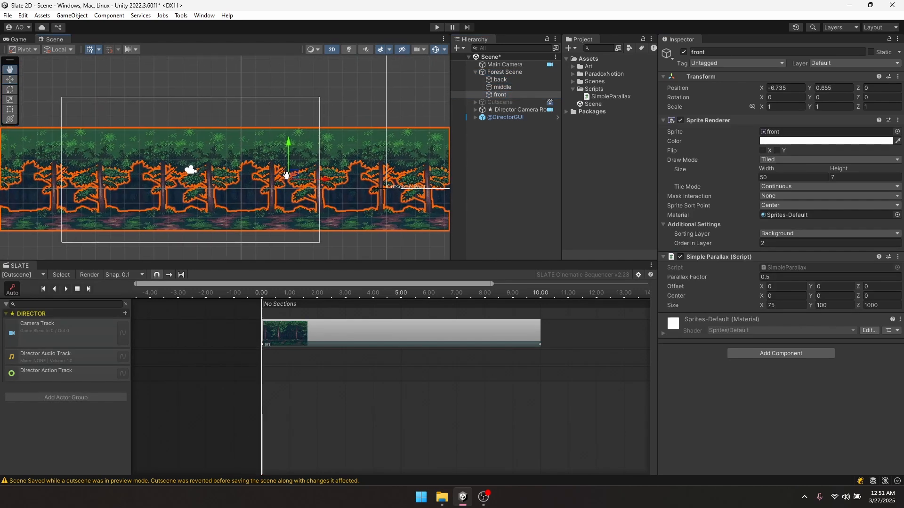
pyautogui.click(773, 279)
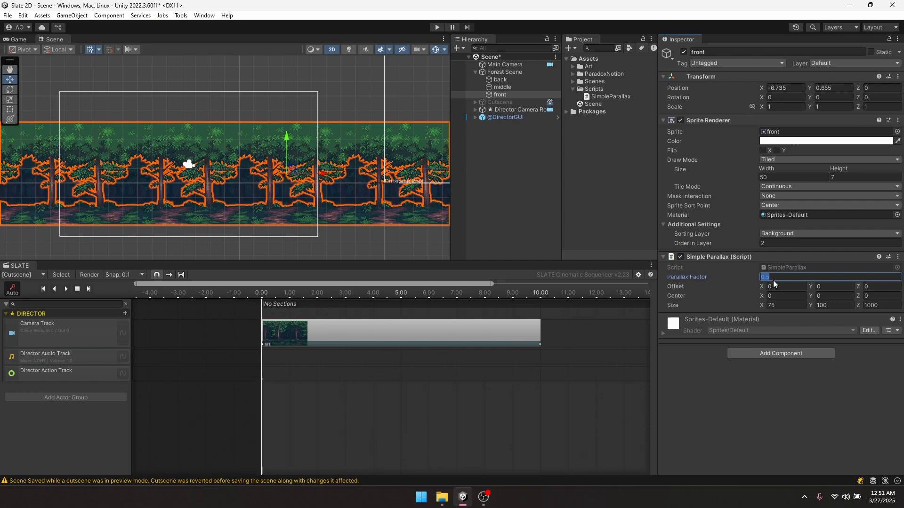
pyautogui.write('0')
# - Move the Main Camera over the forest and save the scene
pyautogui.click(188, 164)
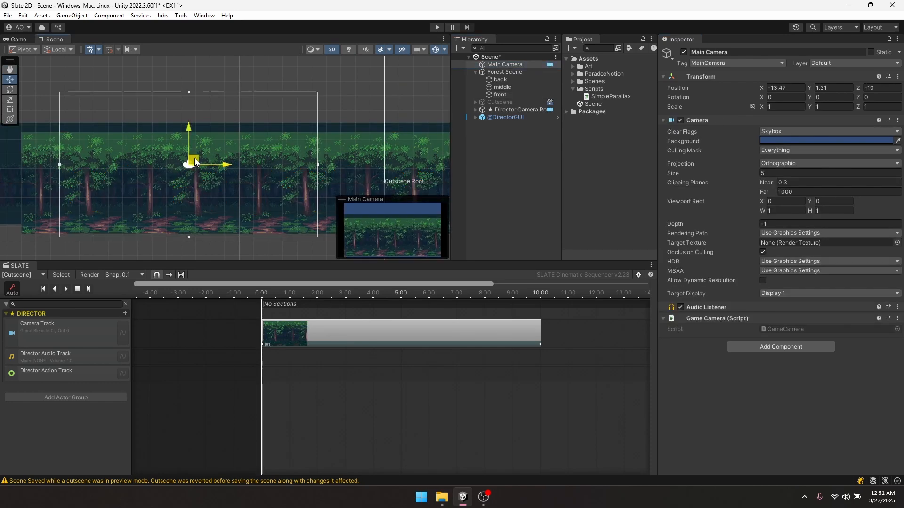
pyautogui.moveTo(194, 158); pyautogui.dragTo(210, 179)
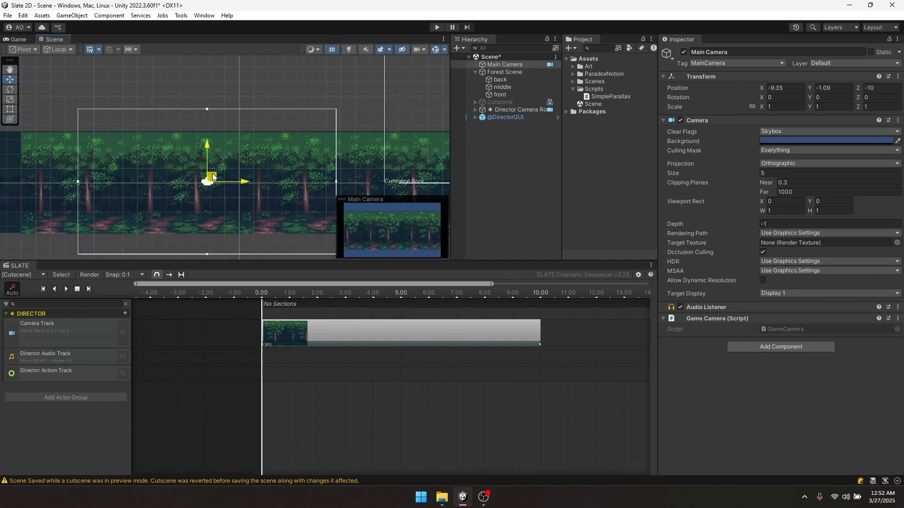
pyautogui.scroll(3, 209, 199)
pyautogui.scroll(-2, 224, 196)
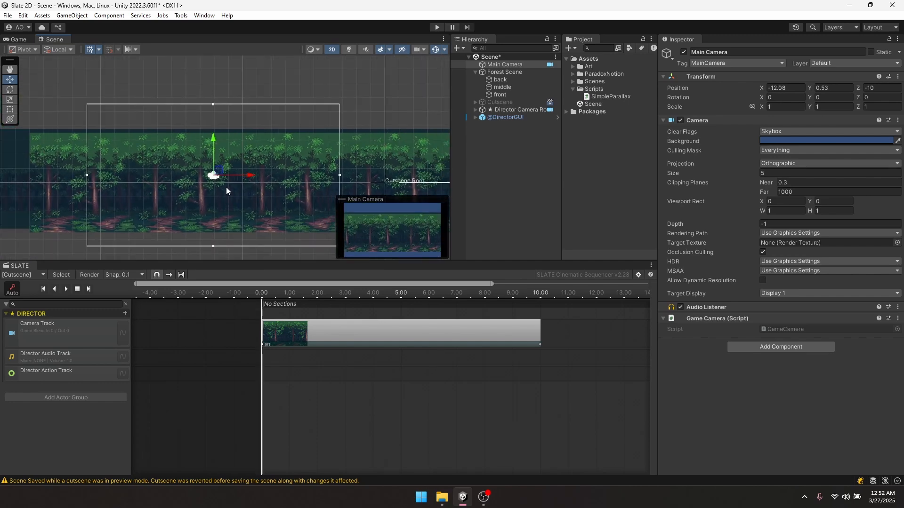
pyautogui.scroll(3, 245, 184)
pyautogui.moveTo(244, 184); pyautogui.dragTo(249, 156, button='middle')
pyautogui.scroll(-2, 249, 157)
pyautogui.hotkey('ctrl', 's')
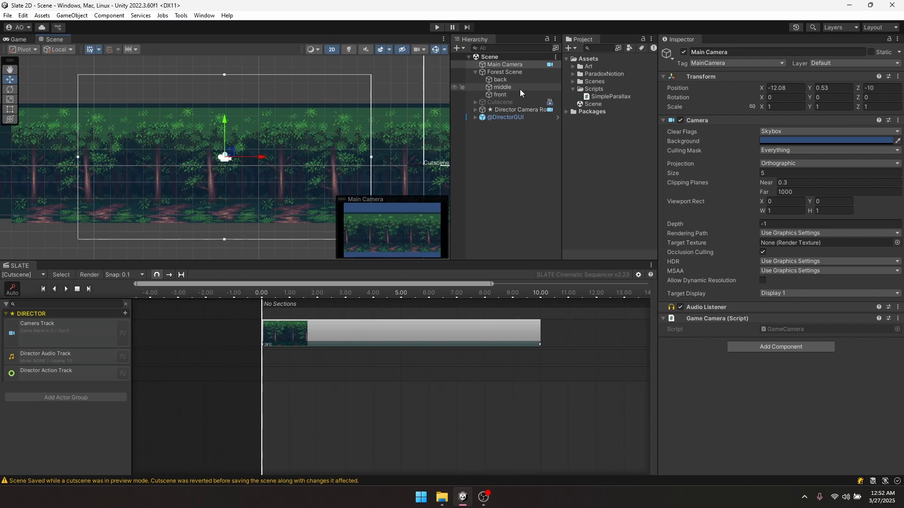
# - Set Parallax Factor 0.7 on the middle layer and 0.95 on the back layer
pyautogui.click(520, 88)
pyautogui.click(775, 278)
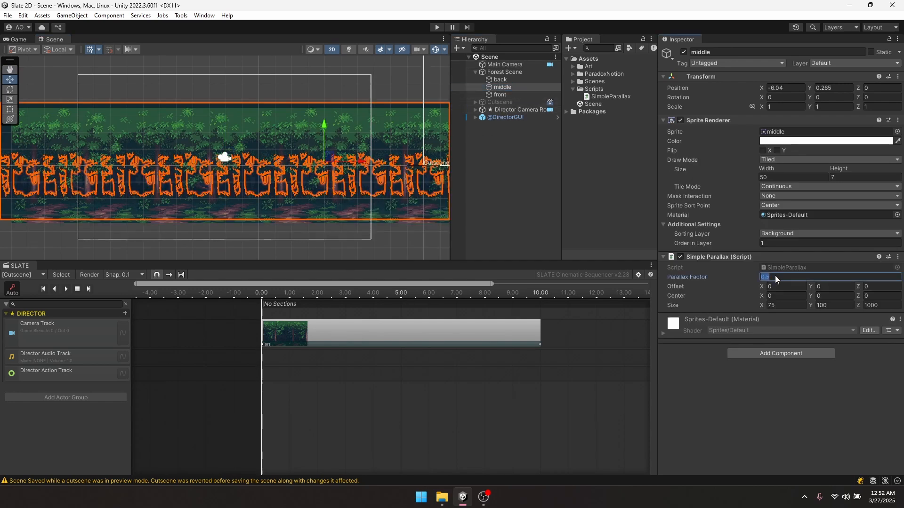
pyautogui.write('0.7')
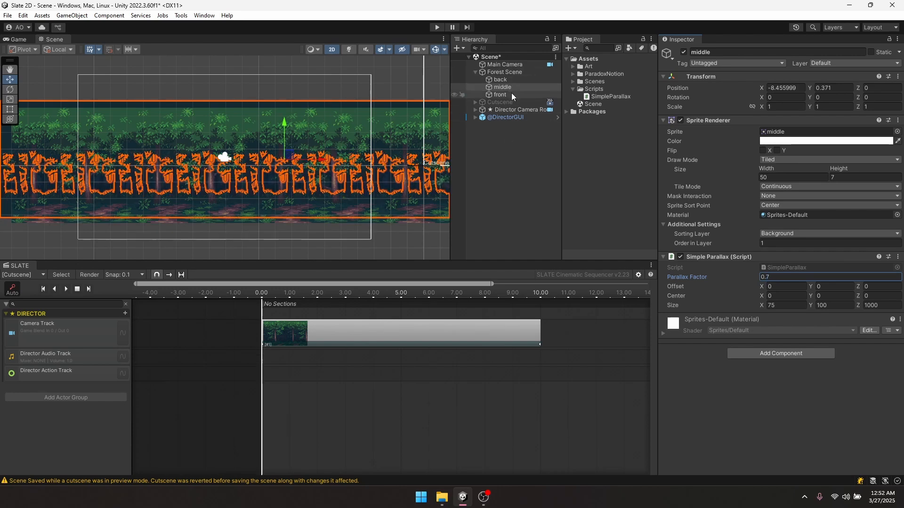
pyautogui.click(504, 79)
pyautogui.click(775, 276)
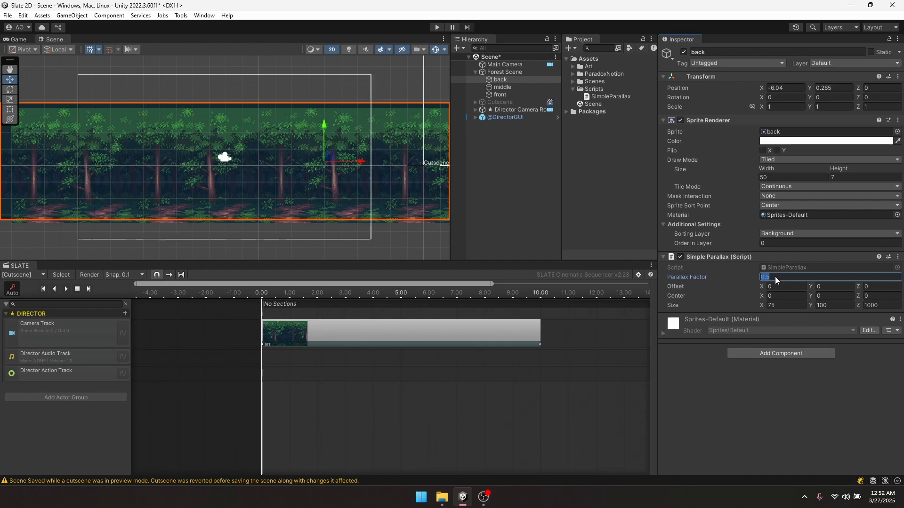
pyautogui.write('0.9')
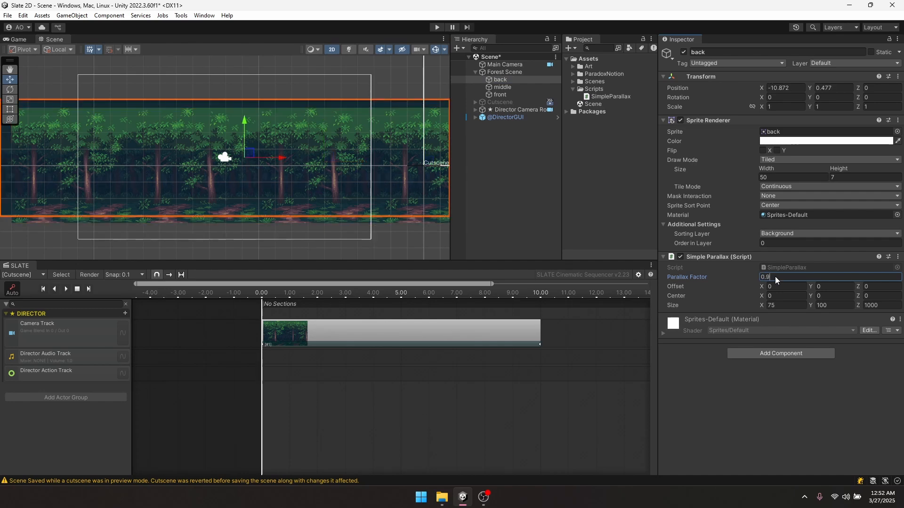
pyautogui.write('5')
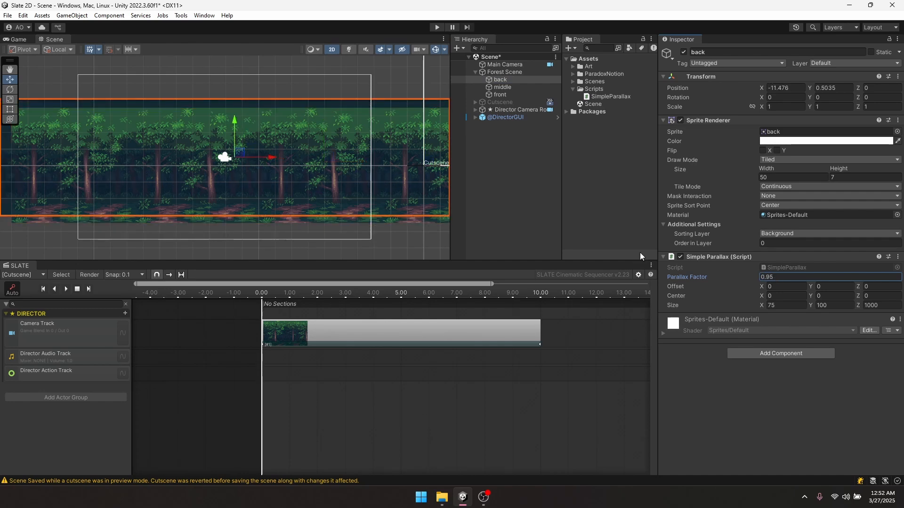
pyautogui.scroll(3, 245, 171)
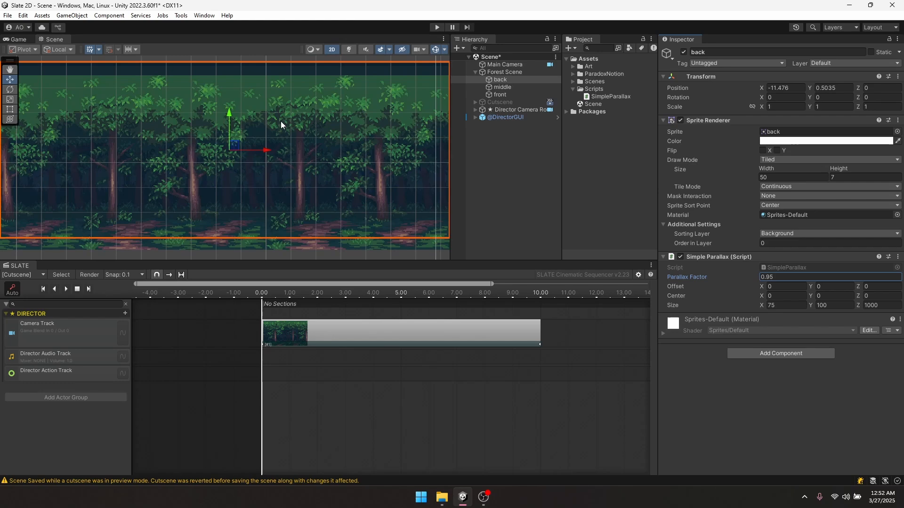
pyautogui.click(504, 65)
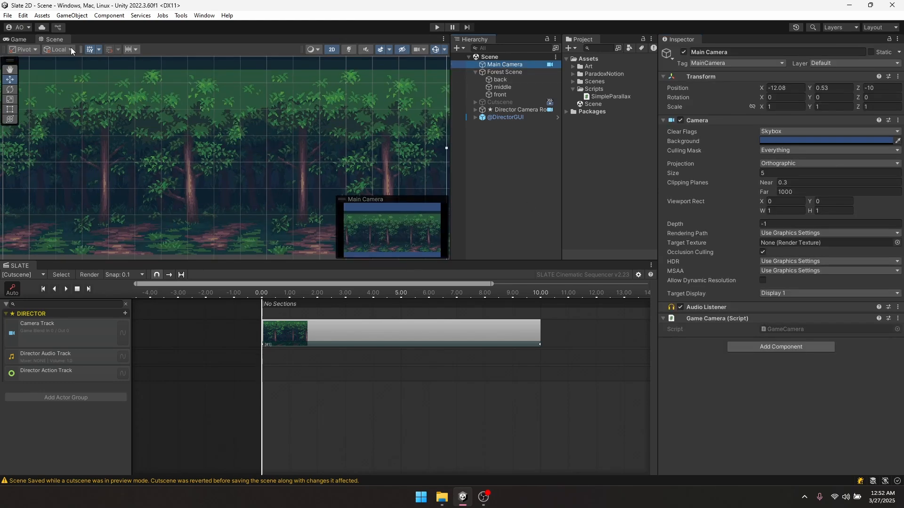
# - Dock the Game view beside the Scene view and widen it
pyautogui.moveTo(26, 41); pyautogui.dragTo(35, 125)
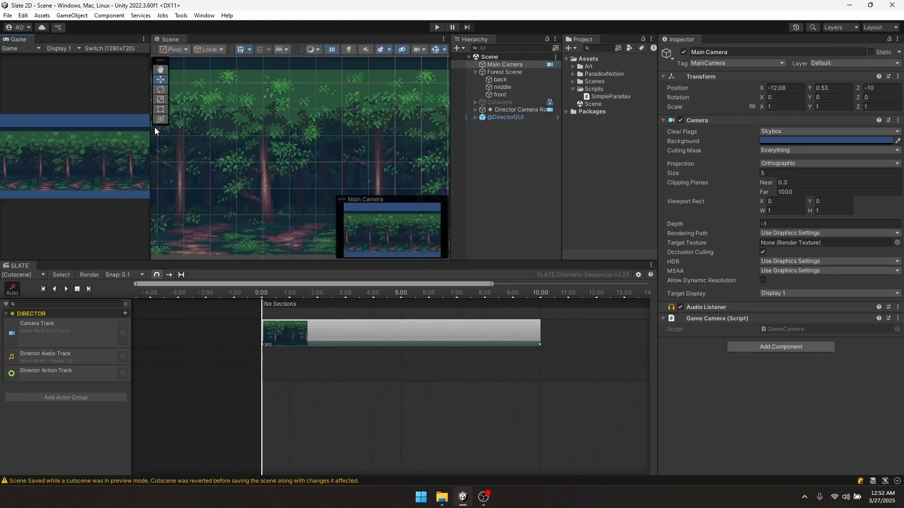
pyautogui.moveTo(151, 129); pyautogui.dragTo(322, 139)
pyautogui.scroll(-3, 420, 141)
pyautogui.scroll(-3, 433, 137)
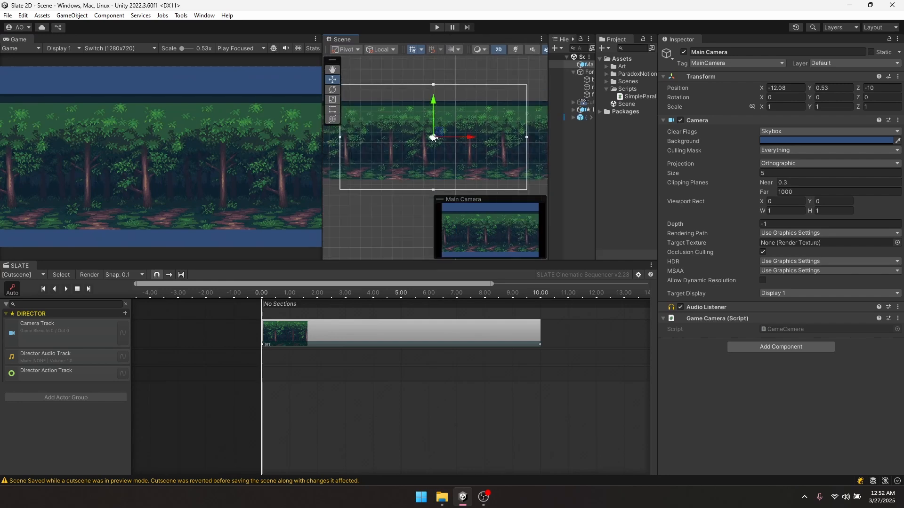
# - Nudge the Main Camera slightly to the right, then disable it
pyautogui.moveTo(438, 134); pyautogui.dragTo(465, 139)
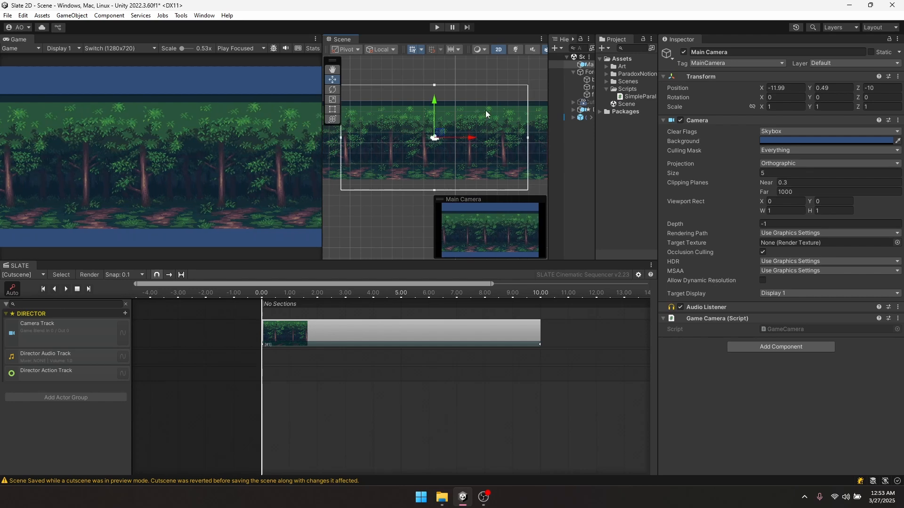
pyautogui.moveTo(398, 147); pyautogui.dragTo(400, 180, button='middle')
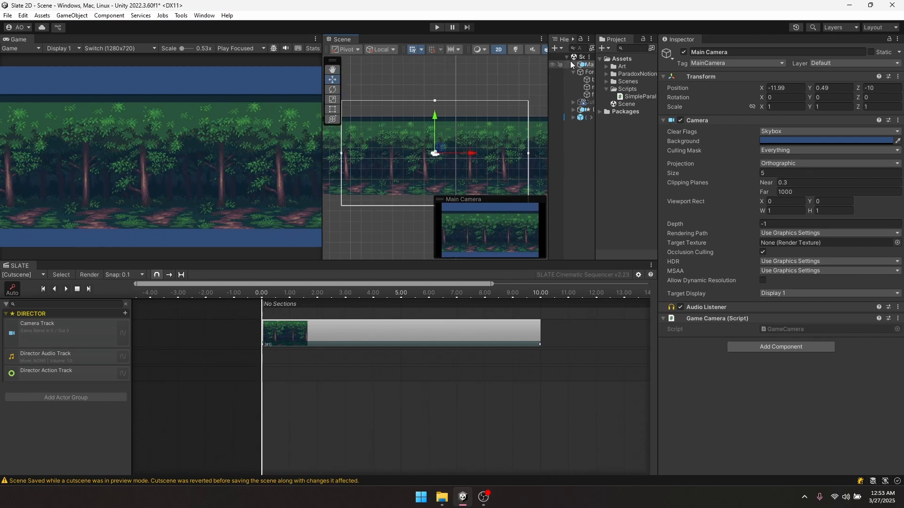
pyautogui.click(683, 52)
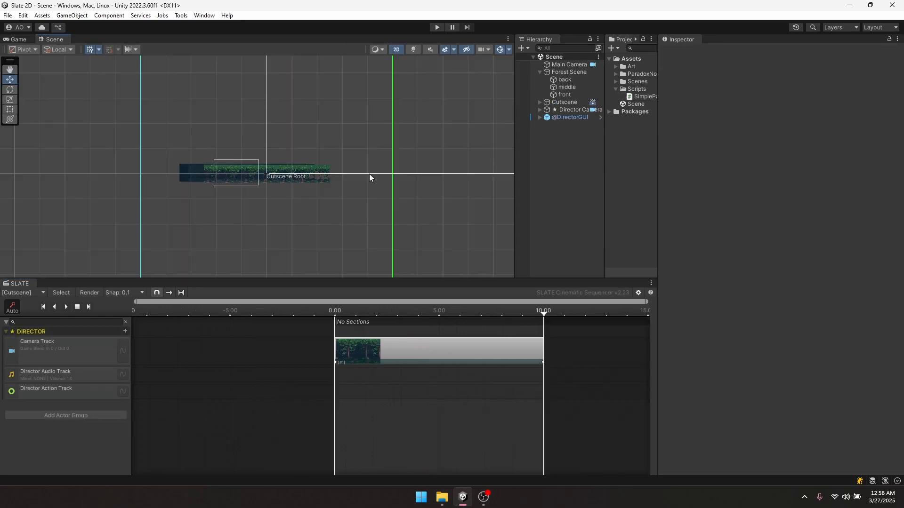
# - Collapse Forest Scene's layers and enlarge the Scene view and Project browser
pyautogui.click(540, 72)
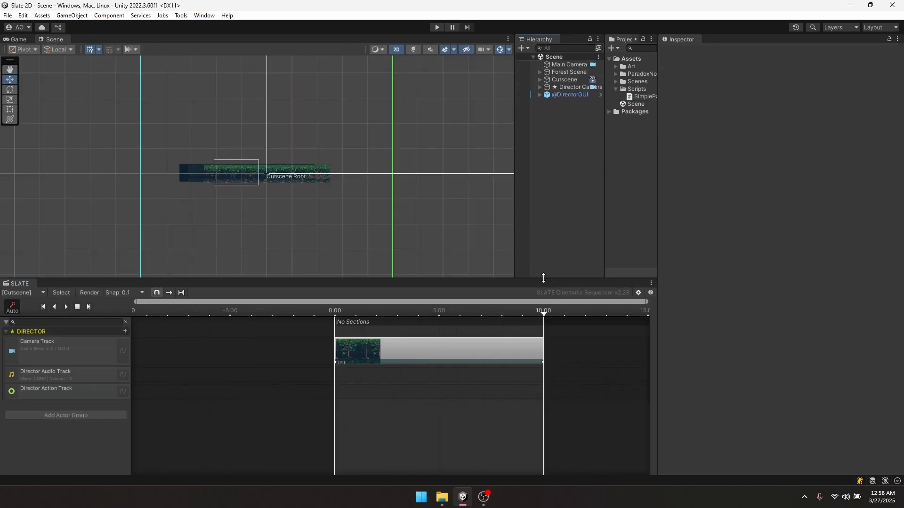
pyautogui.moveTo(543, 278); pyautogui.dragTo(543, 318)
pyautogui.moveTo(658, 169); pyautogui.dragTo(664, 168)
pyautogui.moveTo(664, 168); pyautogui.dragTo(746, 168)
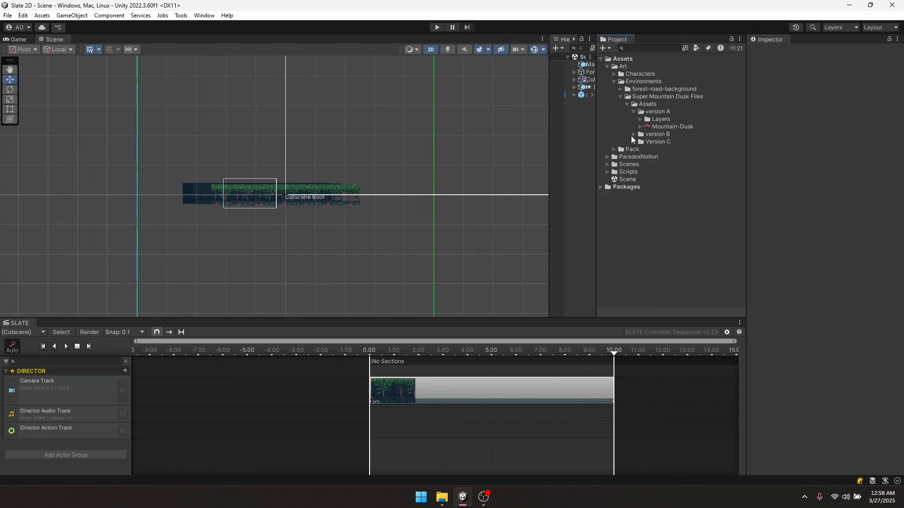
# - Select Version C's canyon, clouds, far-mountains, front and sky textures in Super Mountain Dusk
pyautogui.click(633, 136)
pyautogui.click(636, 156)
pyautogui.click(635, 157)
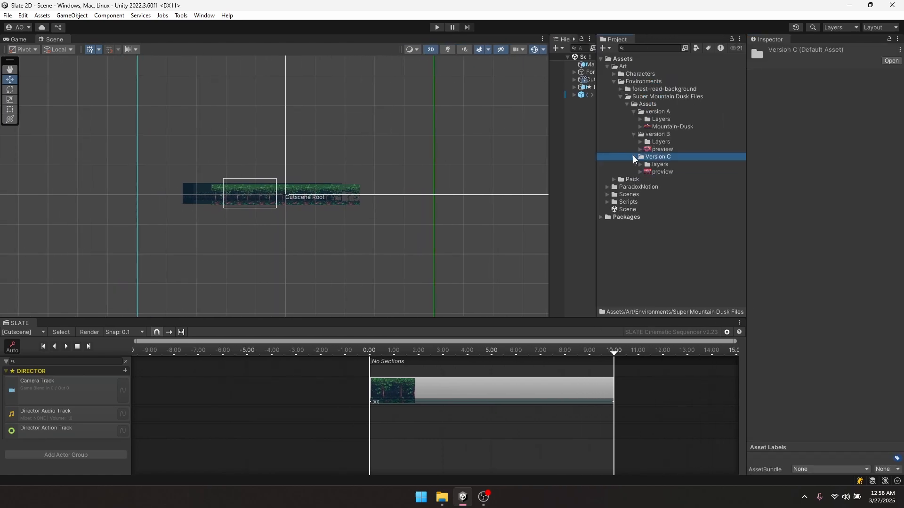
pyautogui.click(638, 119)
pyautogui.click(640, 188)
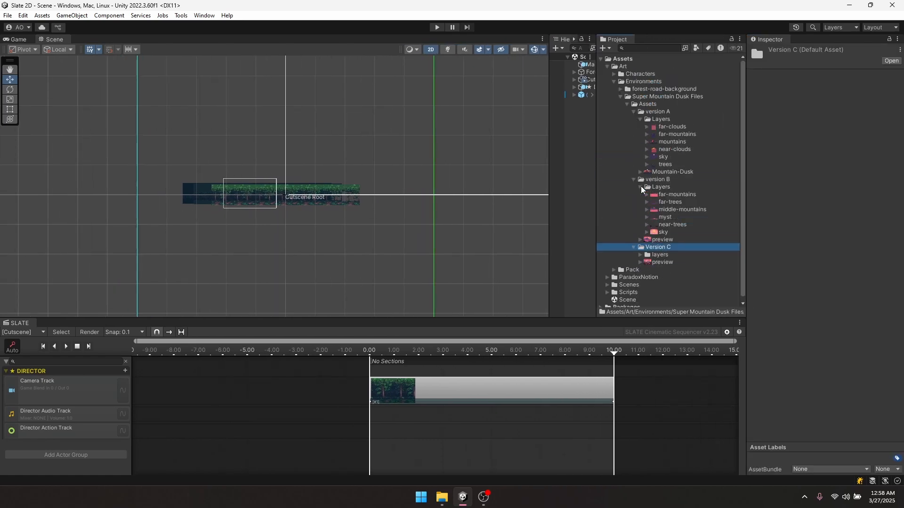
pyautogui.click(664, 165)
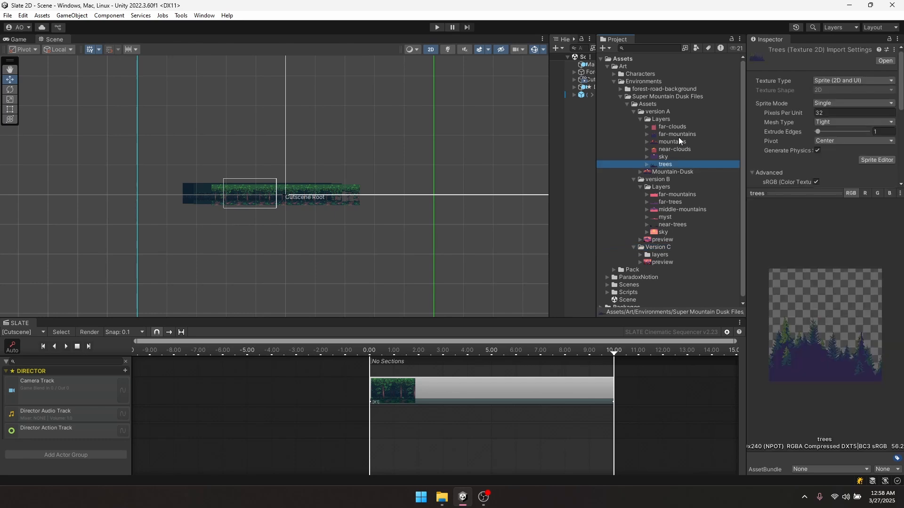
pyautogui.click(641, 255)
pyautogui.click(654, 214)
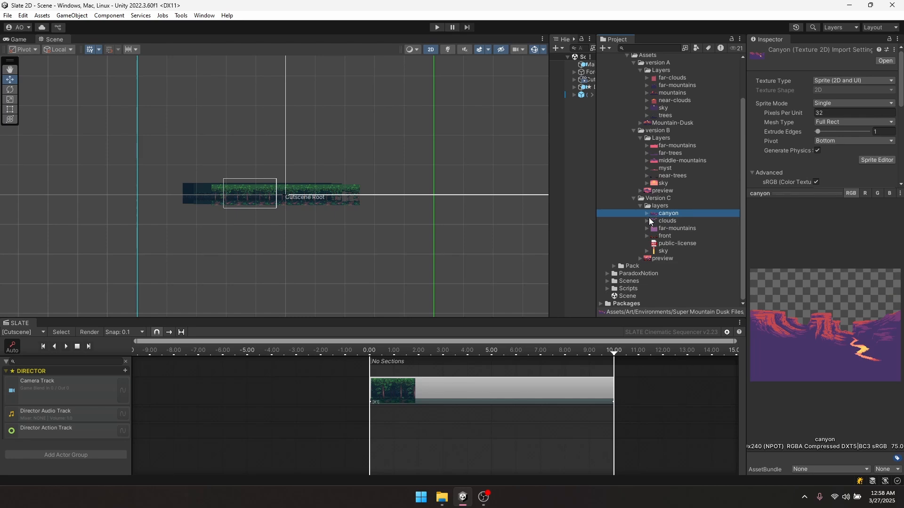
pyautogui.keyDown('shift'); pyautogui.click(663, 237); pyautogui.keyUp('shift')
pyautogui.keyDown('ctrl'); pyautogui.click(663, 252); pyautogui.keyUp('ctrl')
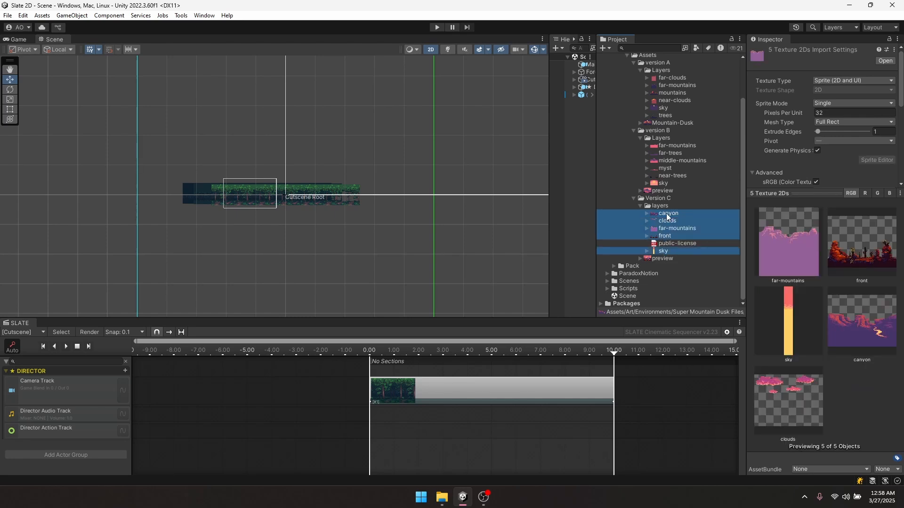
# - Drag the canyon, clouds, far-mountains, front and sky sprites into the Hierarchy
pyautogui.moveTo(668, 215); pyautogui.dragTo(580, 197)
pyautogui.moveTo(666, 221); pyautogui.dragTo(581, 183)
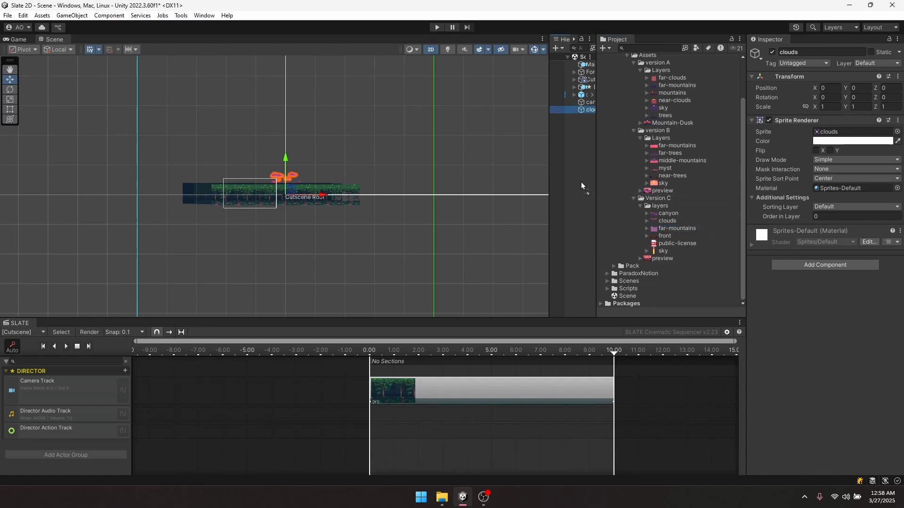
pyautogui.moveTo(662, 236); pyautogui.dragTo(579, 186)
pyautogui.moveTo(662, 251); pyautogui.dragTo(580, 186)
pyautogui.moveTo(549, 137); pyautogui.dragTo(456, 137)
pyautogui.keyDown('shift'); pyautogui.click(502, 102); pyautogui.keyUp('shift')
pyautogui.scroll(2, 228, 191)
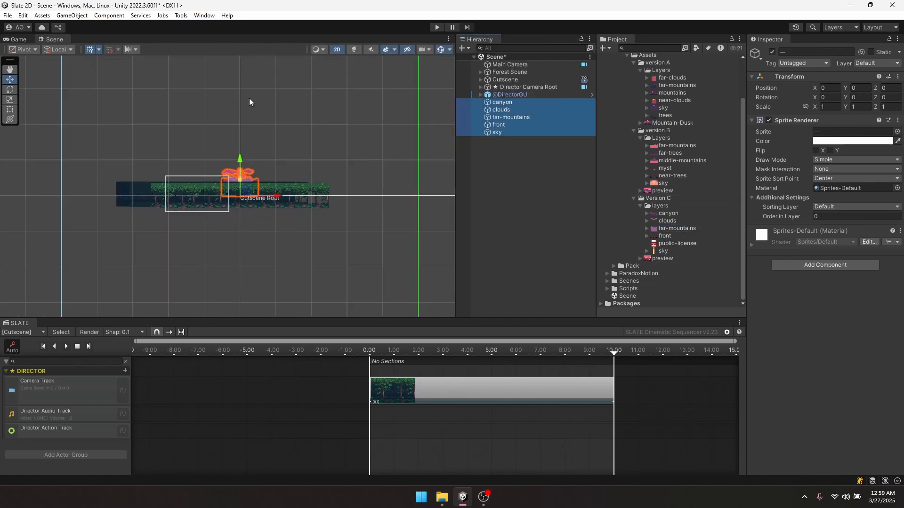
pyautogui.scroll(3, 156, 165)
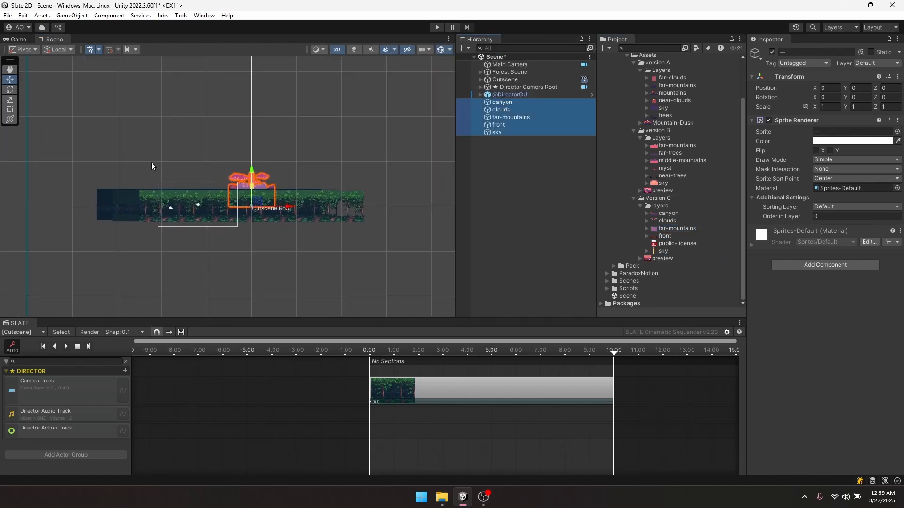
# - Frame the Cutscene object in the Scene view and create a new empty GameObject
pyautogui.click(506, 73)
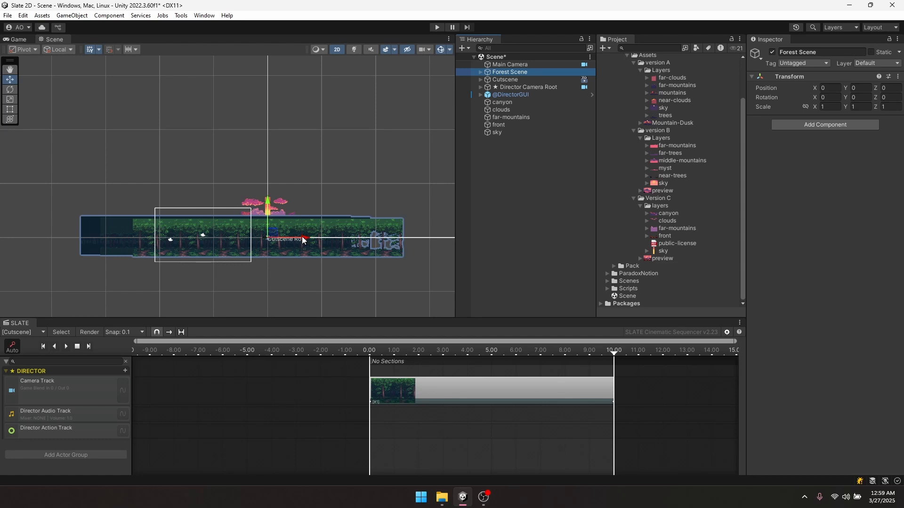
pyautogui.scroll(-5, 302, 240)
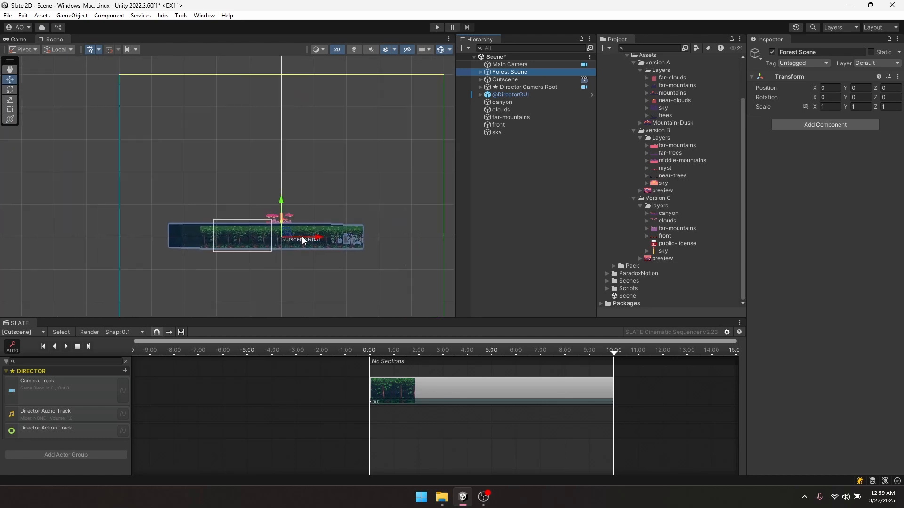
pyautogui.scroll(2, 302, 240)
pyautogui.scroll(-3, 303, 240)
pyautogui.moveTo(303, 241); pyautogui.dragTo(310, 203, button='middle')
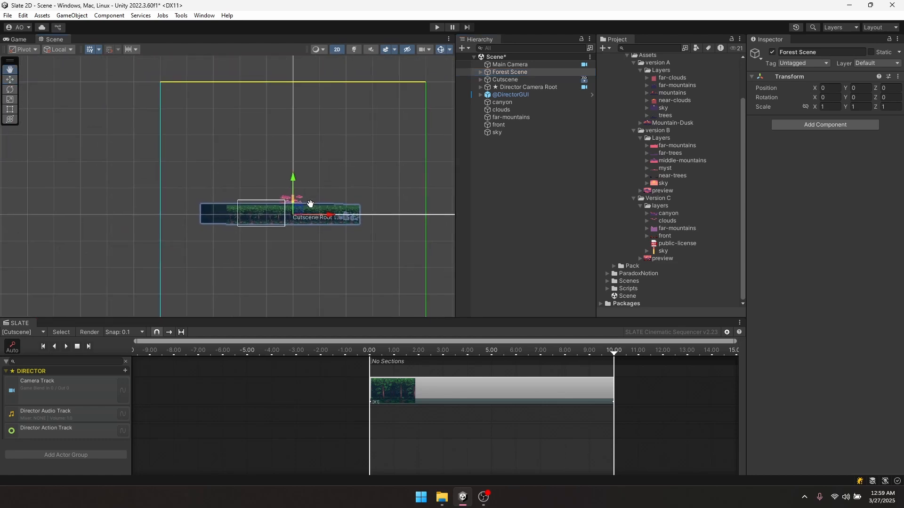
pyautogui.scroll(3, 309, 204)
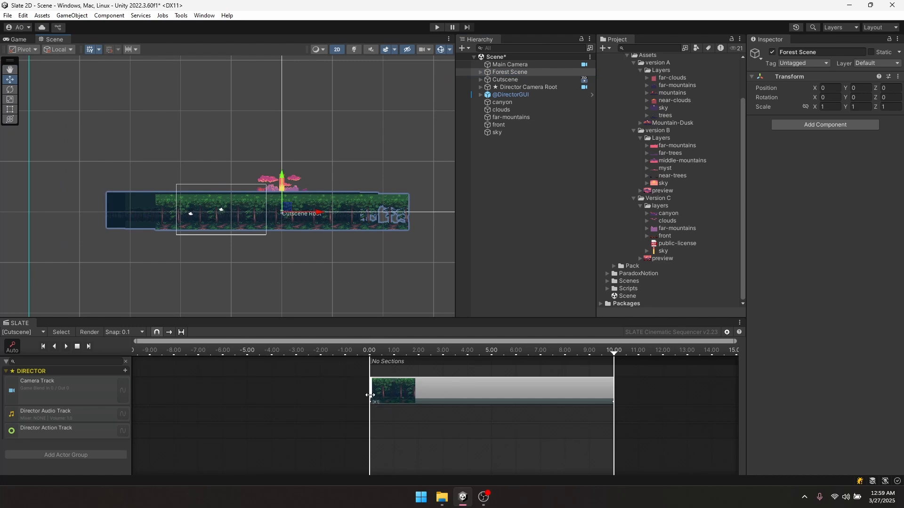
pyautogui.doubleClick(526, 82)
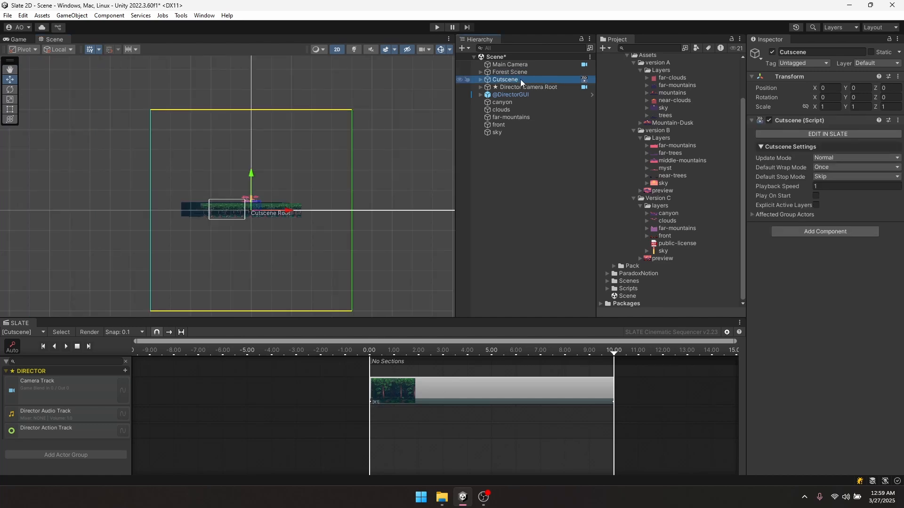
pyautogui.click(512, 74)
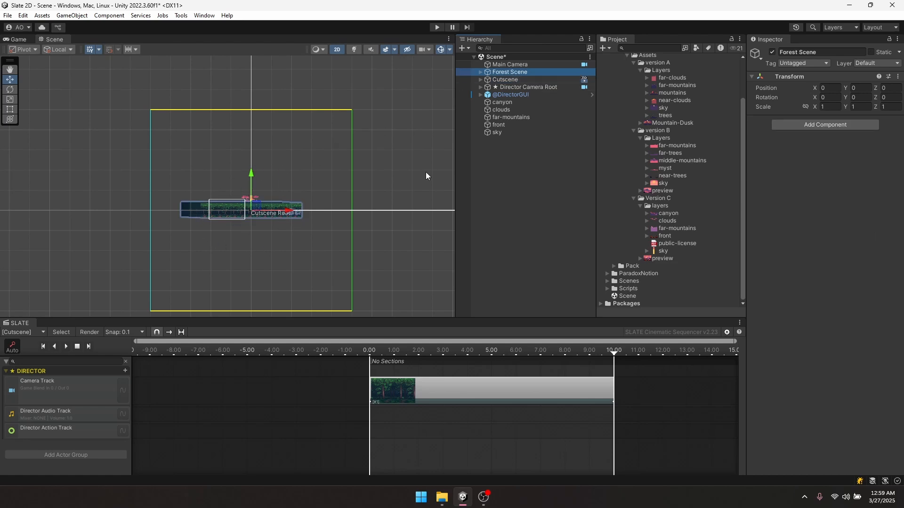
pyautogui.click(501, 102)
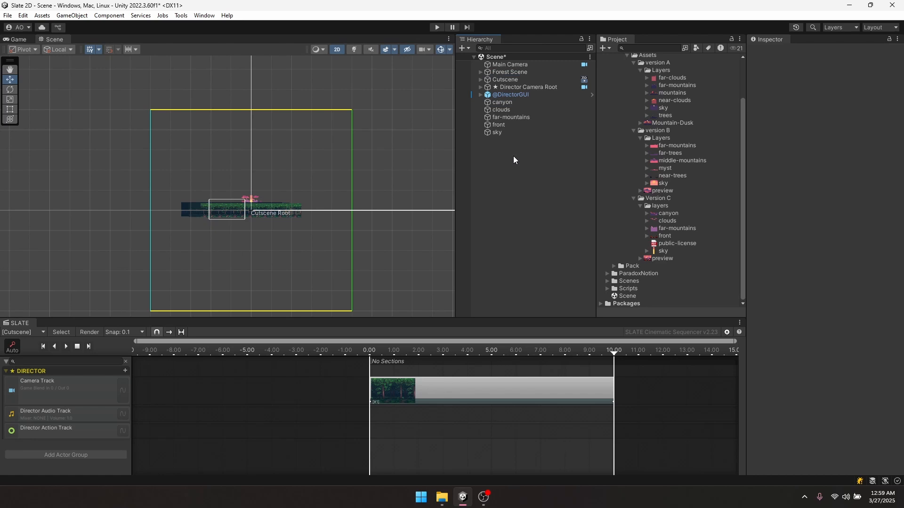
pyautogui.hotkey('ctrl', 'shift', 'n')
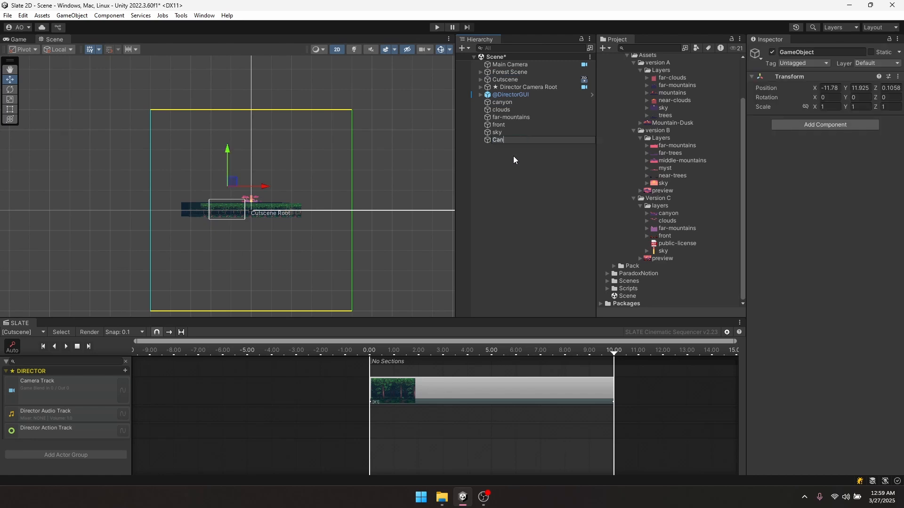
# - Name the empty 'Canyon', reset its Transform and set Position X to 100
pyautogui.click(898, 76)
pyautogui.click(801, 78)
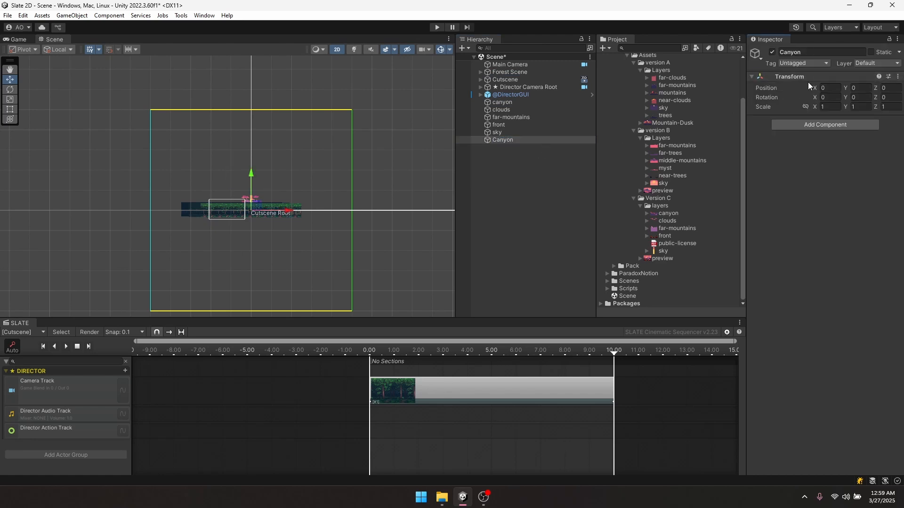
pyautogui.moveTo(815, 87); pyautogui.dragTo(405, 212)
pyautogui.moveTo(419, 211); pyautogui.dragTo(317, 224, button='middle')
pyautogui.click(829, 87)
pyautogui.write('100')
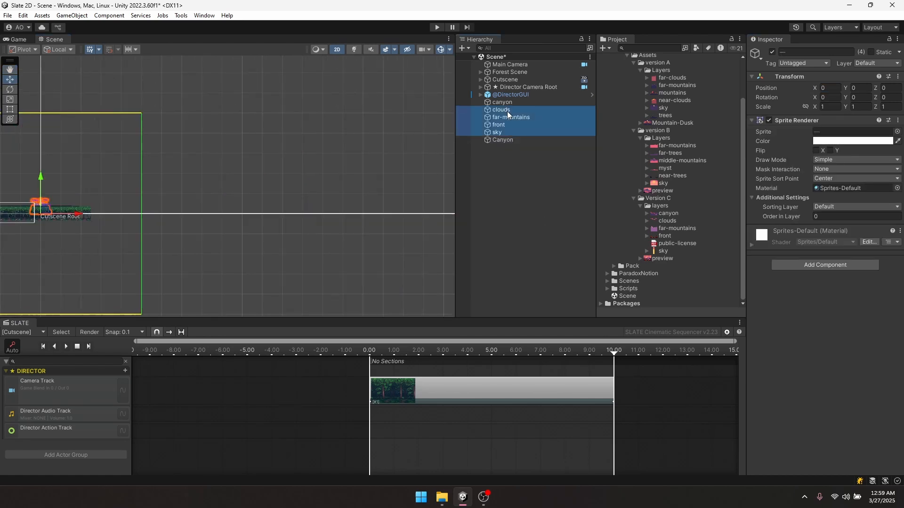
# - Nest clouds, far-mountains, front and sky under Canyon and reset their Transforms
pyautogui.moveTo(506, 113); pyautogui.dragTo(502, 141)
pyautogui.click(501, 112)
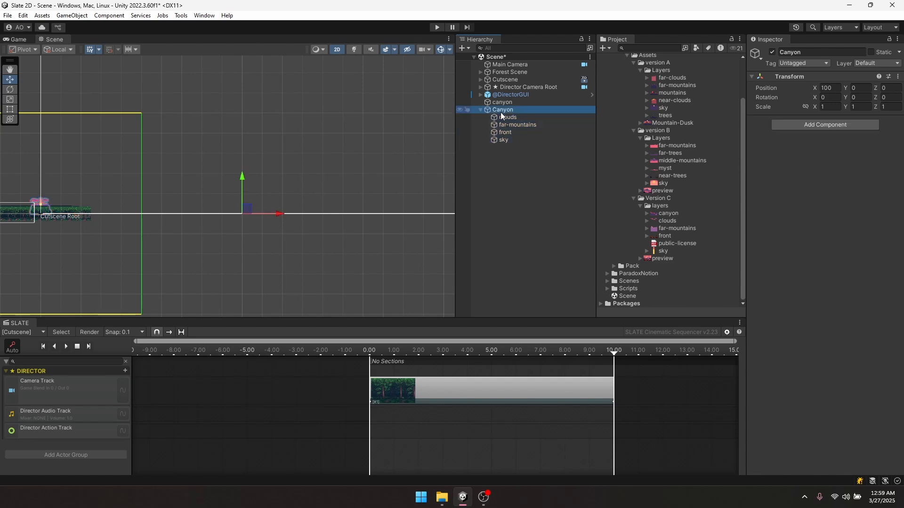
pyautogui.click(504, 116)
pyautogui.click(501, 110)
pyautogui.click(504, 117)
pyautogui.keyDown('shift'); pyautogui.click(506, 140); pyautogui.keyUp('shift')
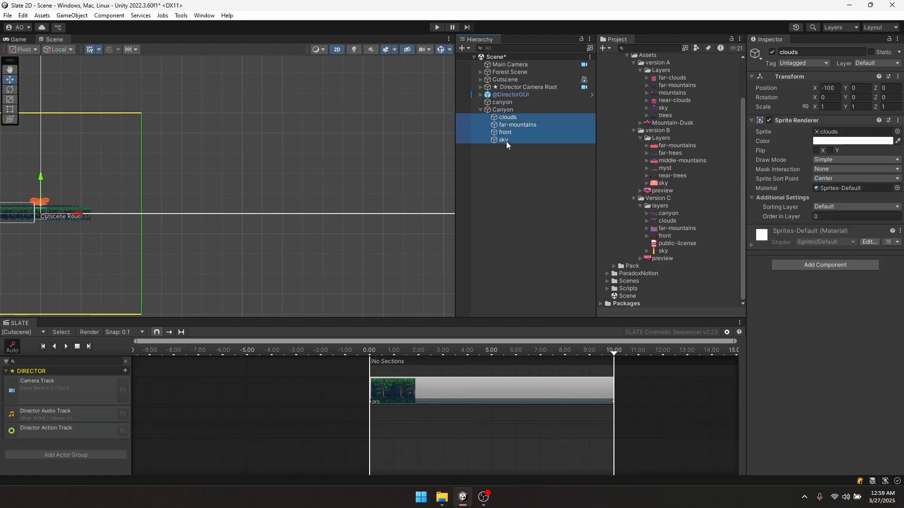
pyautogui.rightClick(795, 77)
pyautogui.click(806, 84)
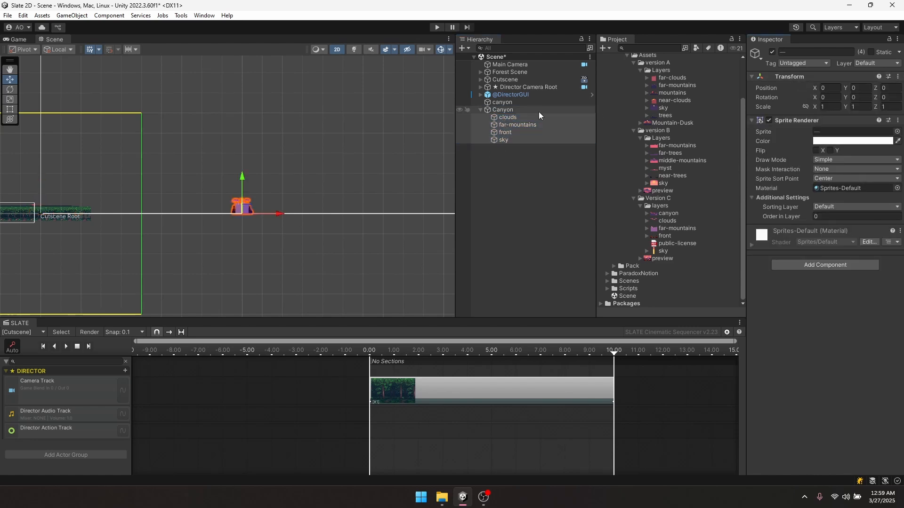
pyautogui.doubleClick(512, 118)
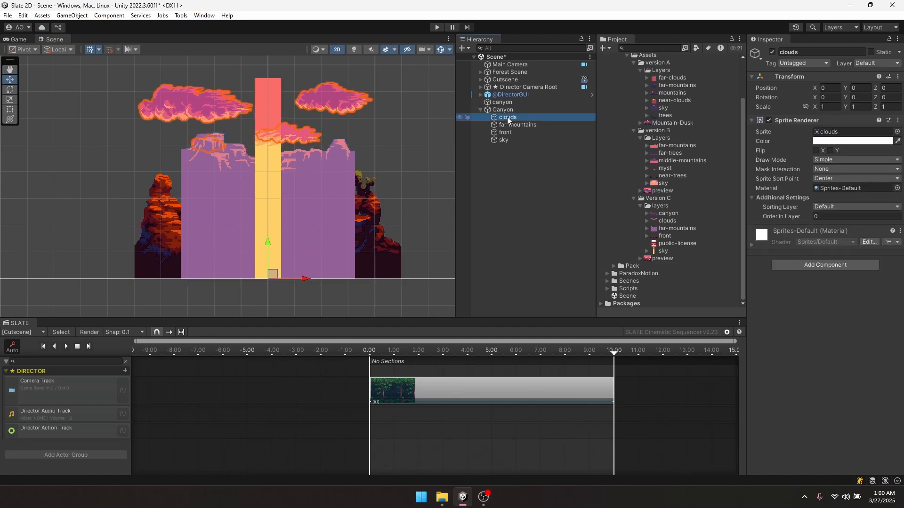
# - Put the four Canyon layers on the Background sorting layer
pyautogui.click(831, 206)
pyautogui.keyDown('shift'); pyautogui.click(511, 141); pyautogui.keyUp('shift')
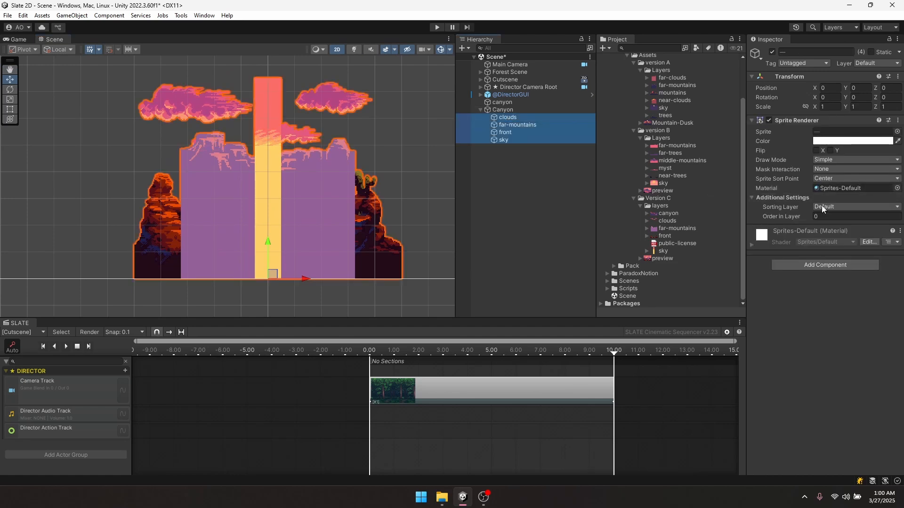
pyautogui.click(823, 208)
pyautogui.click(842, 227)
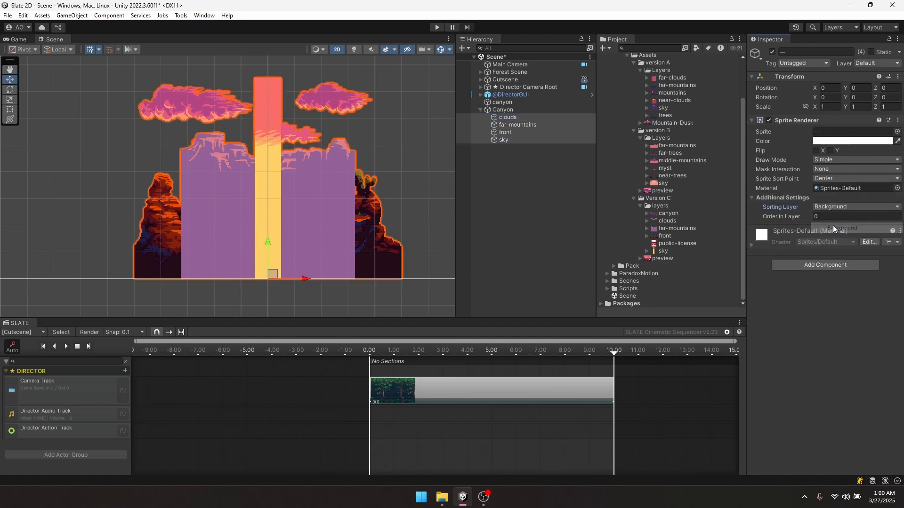
# - Set Order in Layer to 1, 2 and 3 for clouds, far-mountains and front
pyautogui.click(512, 118)
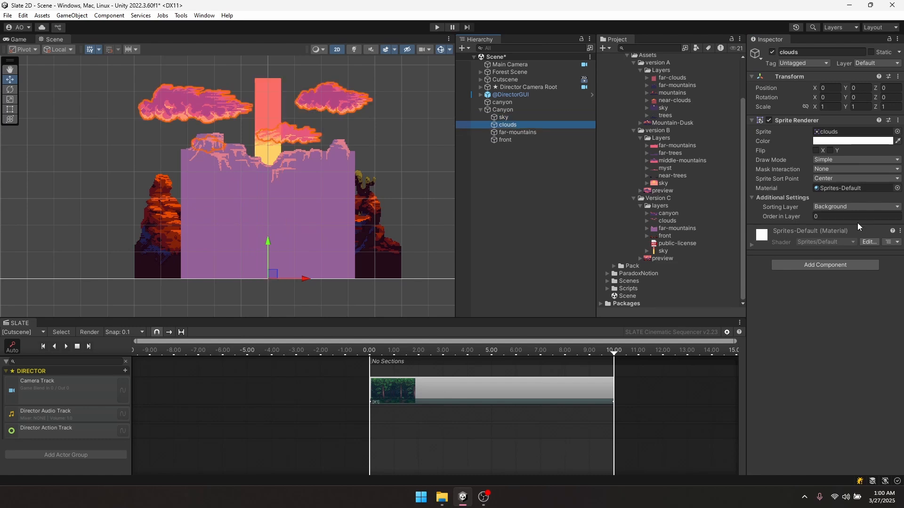
pyautogui.click(827, 216)
pyautogui.write('1')
pyautogui.click(518, 132)
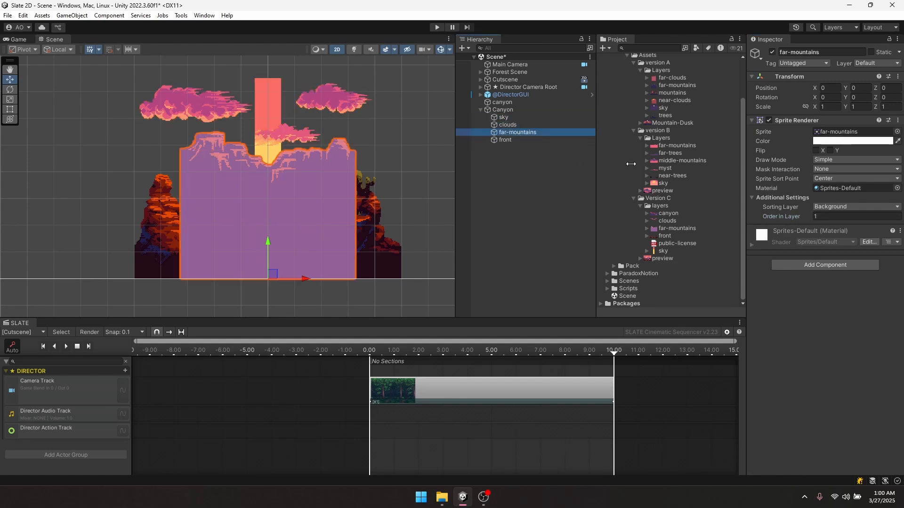
pyautogui.click(825, 217)
pyautogui.write('2')
pyautogui.click(549, 140)
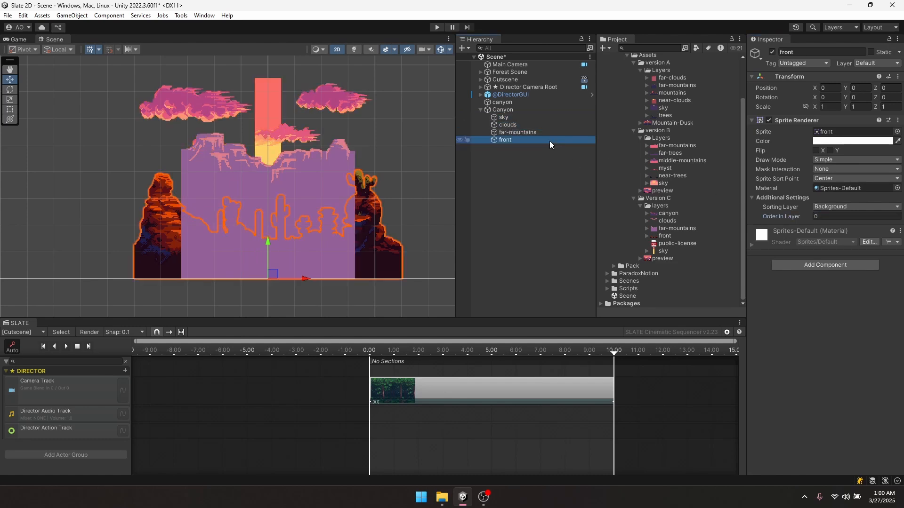
pyautogui.click(830, 216)
pyautogui.write('3')
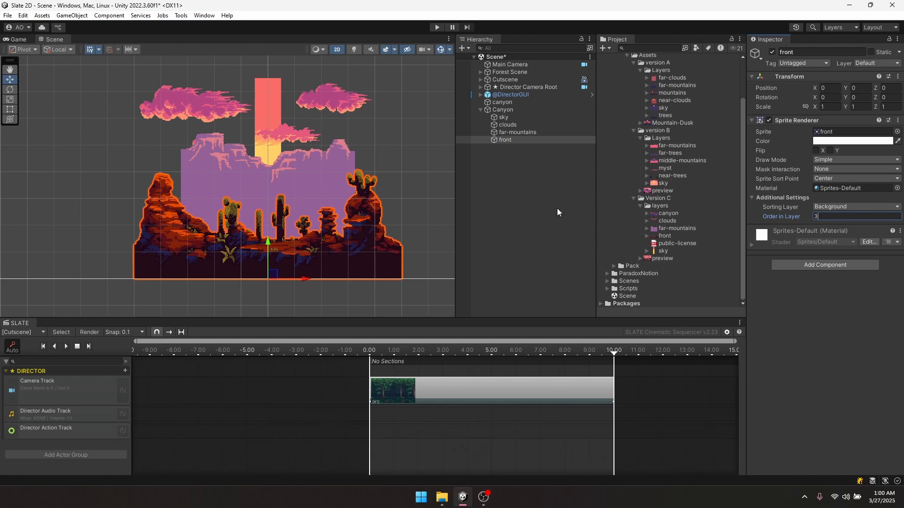
pyautogui.click(557, 186)
pyautogui.scroll(-3, 311, 206)
pyautogui.moveTo(296, 208); pyautogui.dragTo(346, 168, button='middle')
pyautogui.scroll(3, 336, 211)
pyautogui.scroll(-5, 336, 211)
pyautogui.click(316, 151)
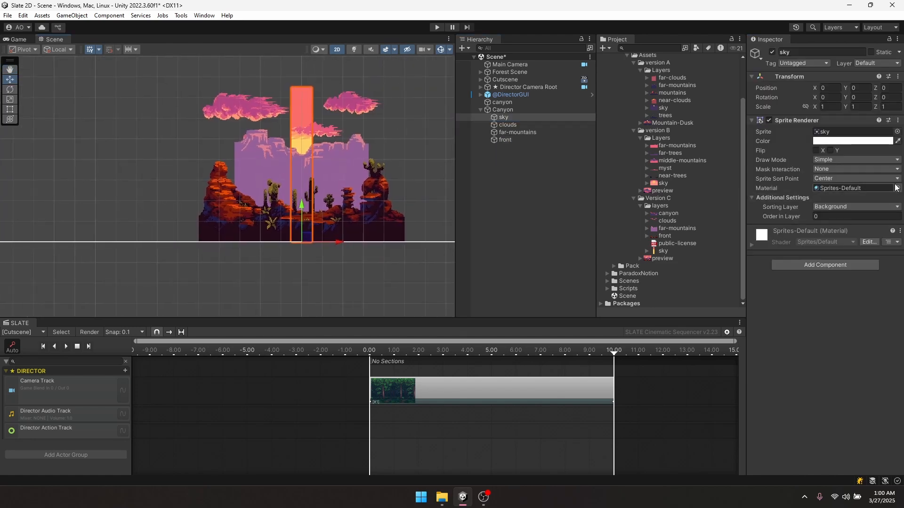
# - Switch the four canyon sprites to Tiled draw mode and widen them to 30
pyautogui.keyDown('shift'); pyautogui.click(513, 138); pyautogui.keyUp('shift')
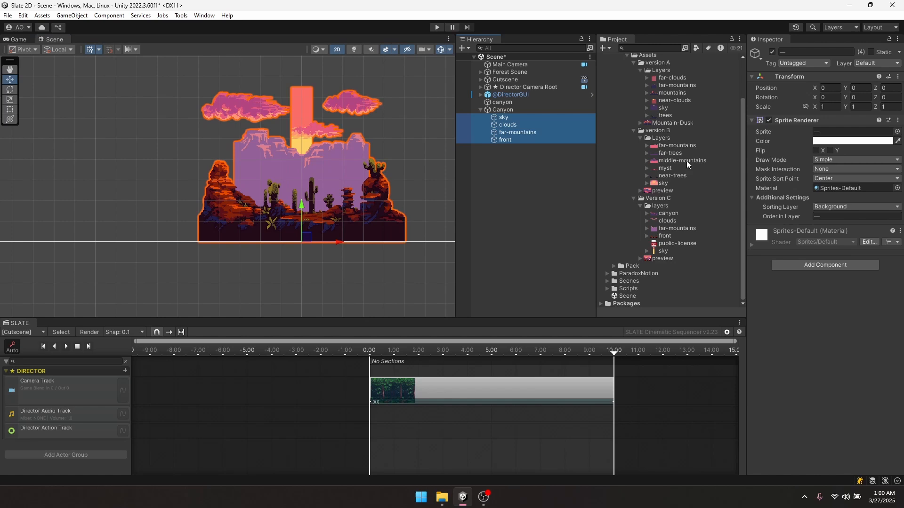
pyautogui.click(830, 161)
pyautogui.click(841, 188)
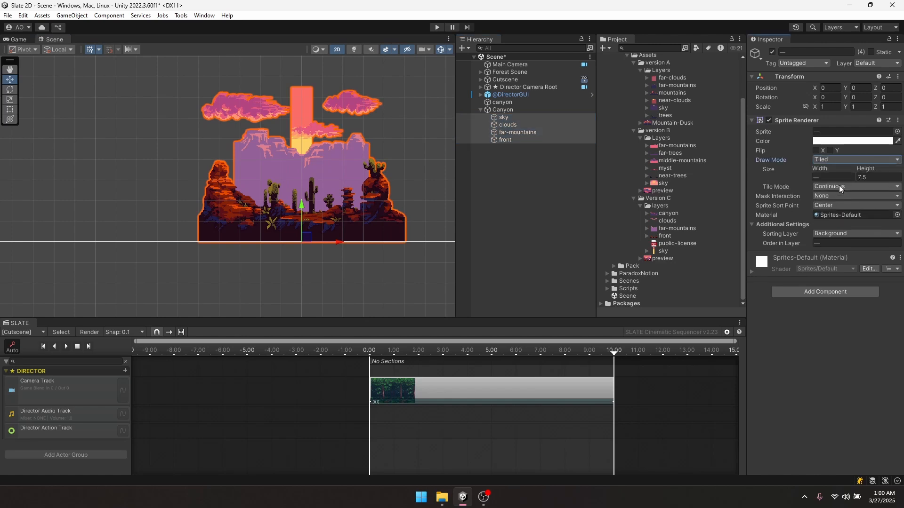
pyautogui.click(817, 173)
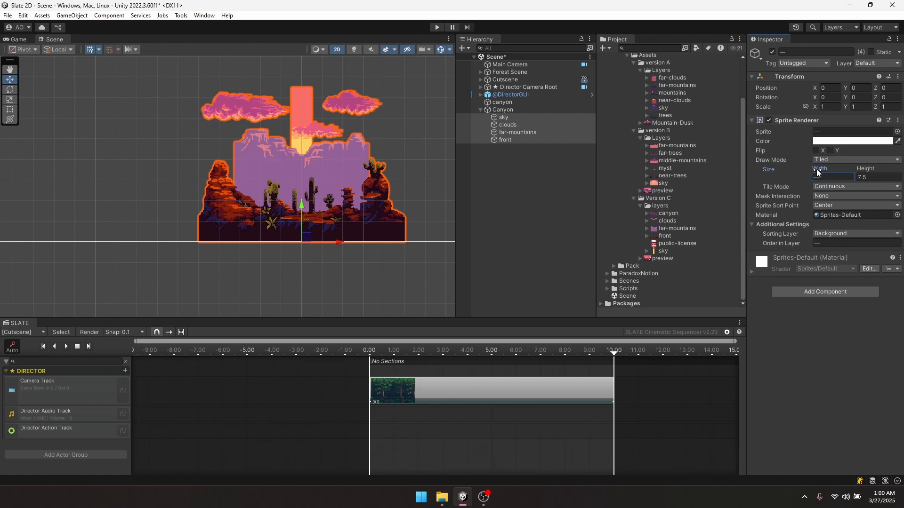
pyautogui.moveTo(817, 170); pyautogui.dragTo(478, 164)
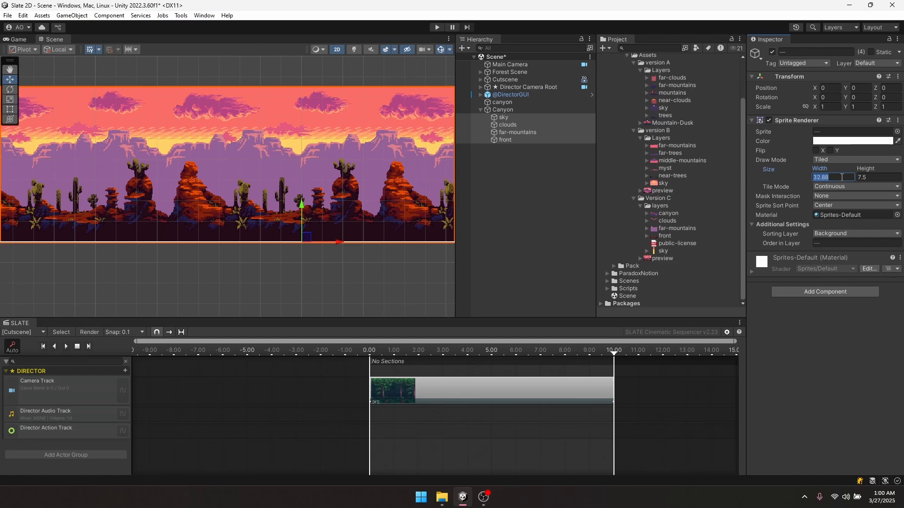
pyautogui.write('30')
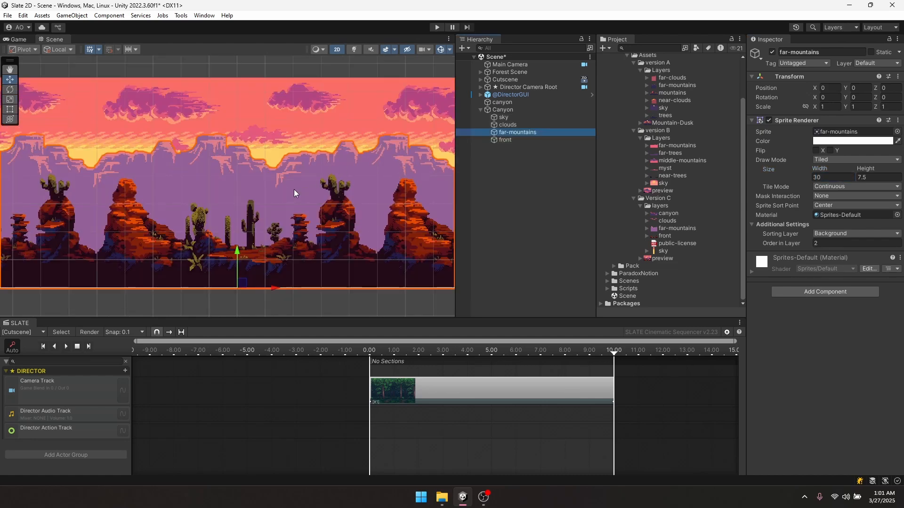
# - Set the far-mountains tiled width to 32.93, undoing a narrower trial width
pyautogui.scroll(4, 236, 171)
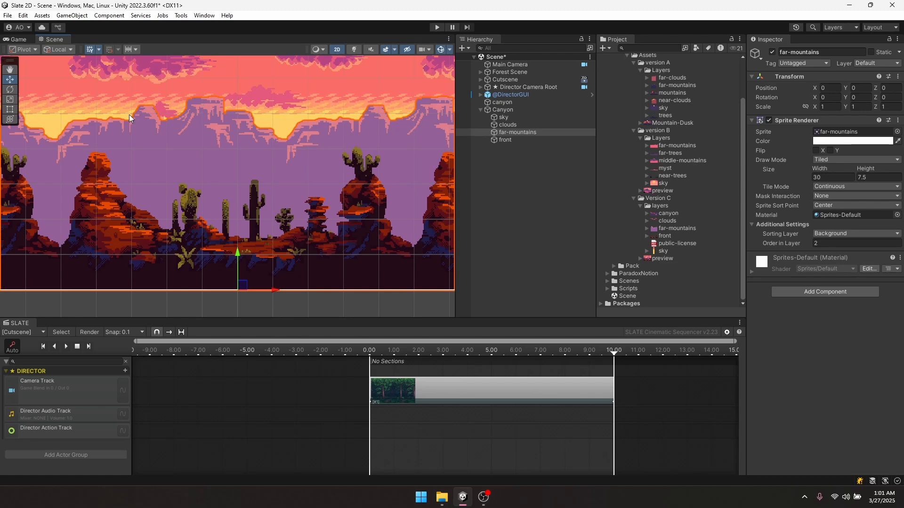
pyautogui.moveTo(822, 172); pyautogui.dragTo(870, 172)
pyautogui.scroll(-6, 322, 181)
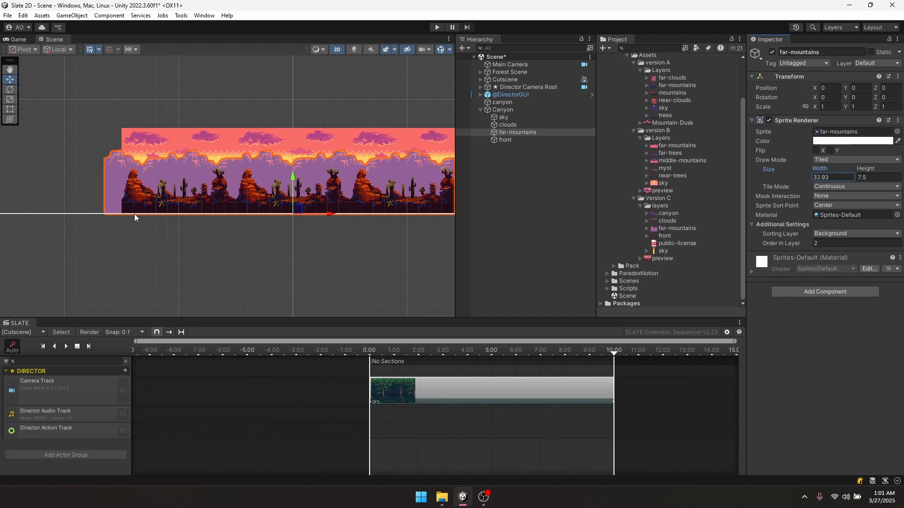
pyautogui.moveTo(286, 209); pyautogui.dragTo(267, 231, button='middle')
pyautogui.scroll(3, 267, 230)
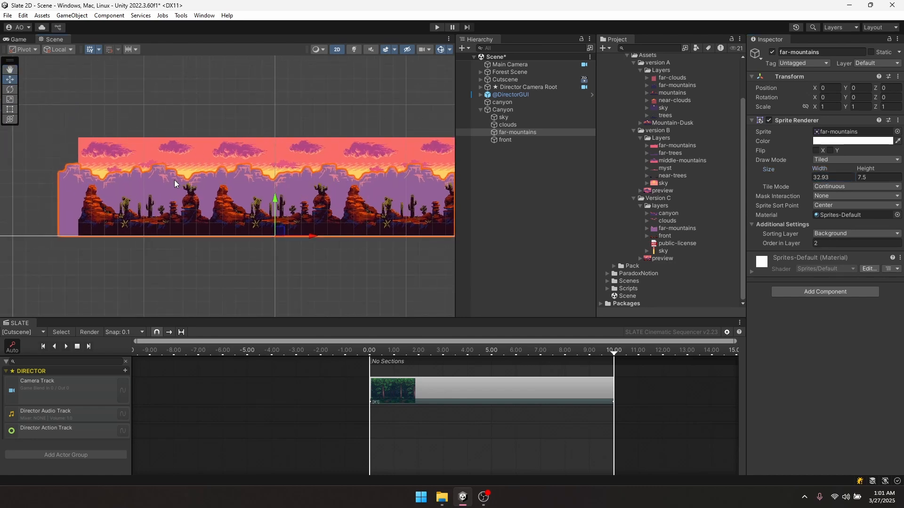
pyautogui.scroll(3, 209, 218)
pyautogui.scroll(-4, 201, 197)
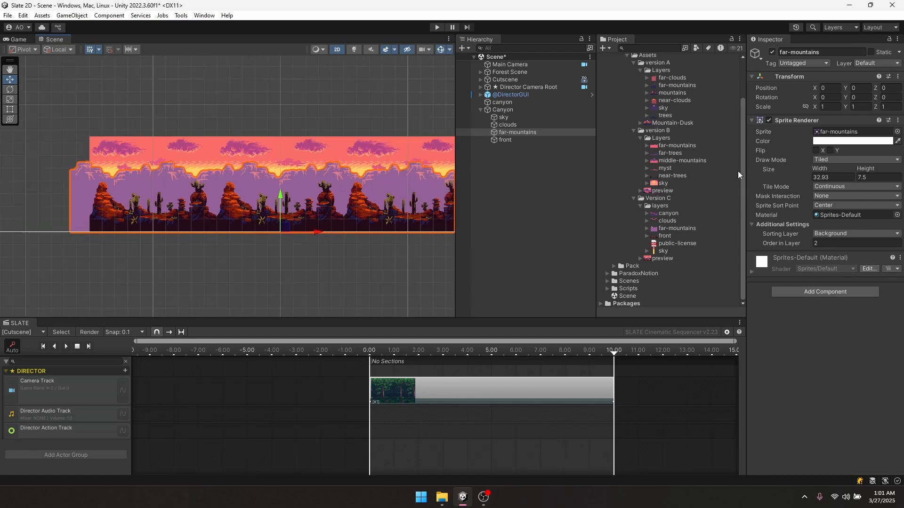
pyautogui.moveTo(820, 173)
pyautogui.mouseDown()
pyautogui.moveTo(852, 172)
pyautogui.moveTo(789, 171)
pyautogui.moveTo(819, 172)
pyautogui.moveTo(808, 172)
pyautogui.mouseUp()
pyautogui.hotkey('ctrl', 'z')
# - Review the canyon strip, trying a 40.9 width before reverting to 32.93
pyautogui.scroll(2, 281, 203)
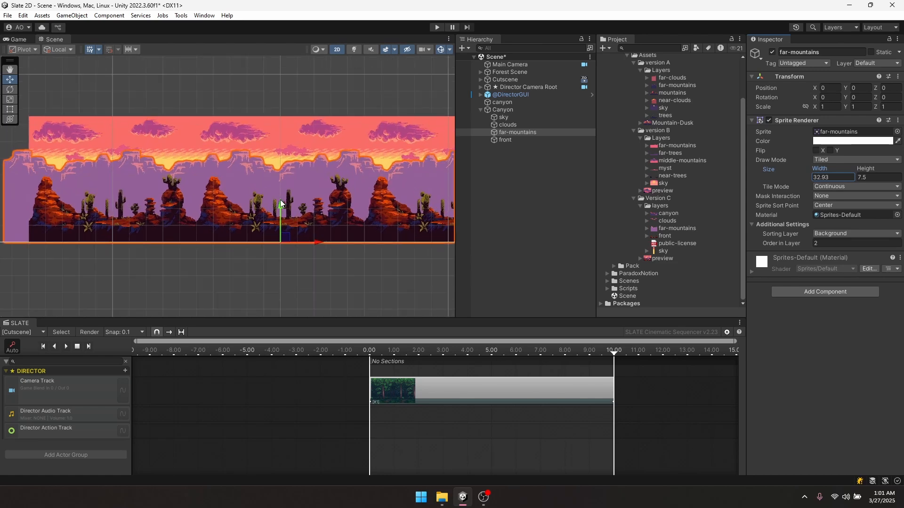
pyautogui.moveTo(322, 194); pyautogui.dragTo(251, 216, button='middle')
pyautogui.scroll(-1, 251, 217)
pyautogui.moveTo(193, 214); pyautogui.dragTo(279, 213, button='middle')
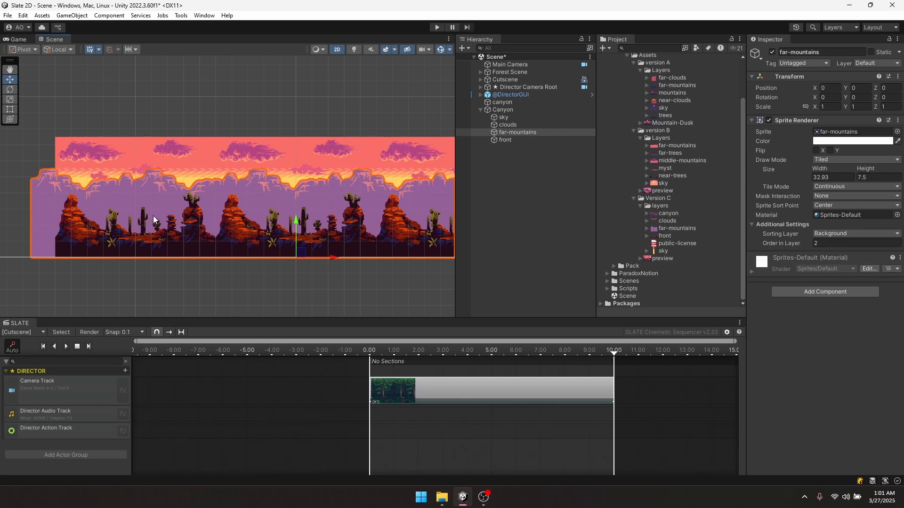
pyautogui.scroll(4, 155, 216)
pyautogui.scroll(-8, 154, 215)
pyautogui.scroll(4, 154, 216)
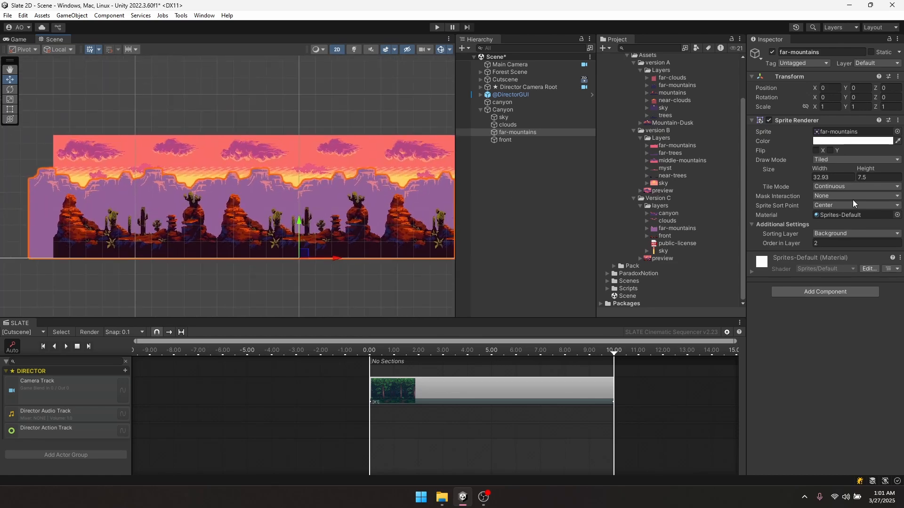
pyautogui.moveTo(824, 169); pyautogui.dragTo(844, 172)
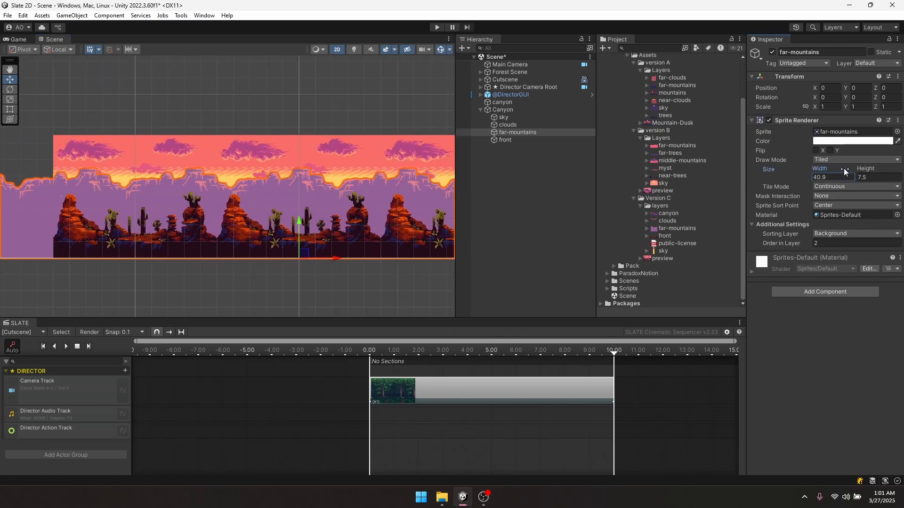
pyautogui.hotkey('ctrl', 'z')
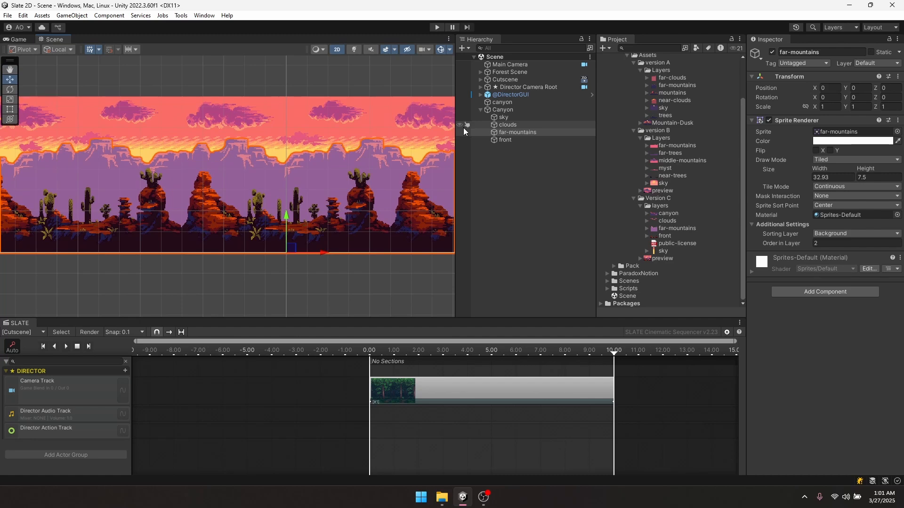
pyautogui.scroll(-4, 228, 184)
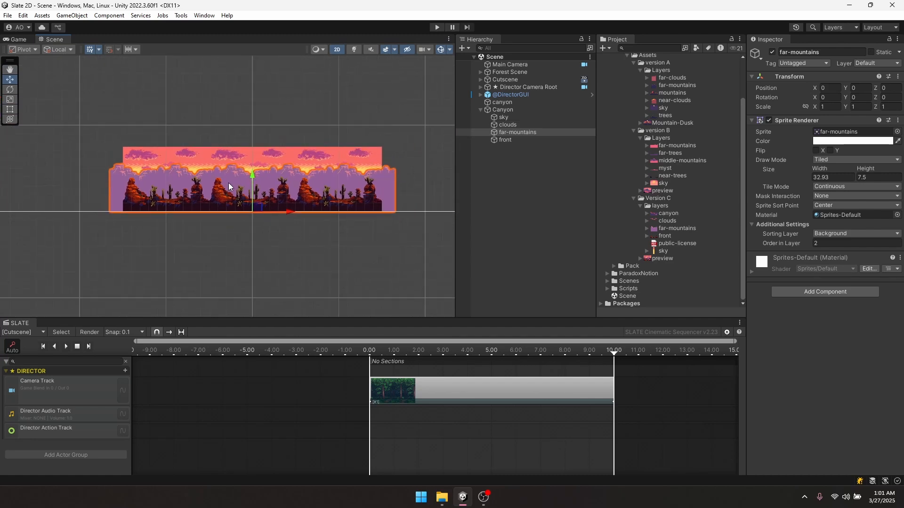
pyautogui.scroll(-5, 480, 379)
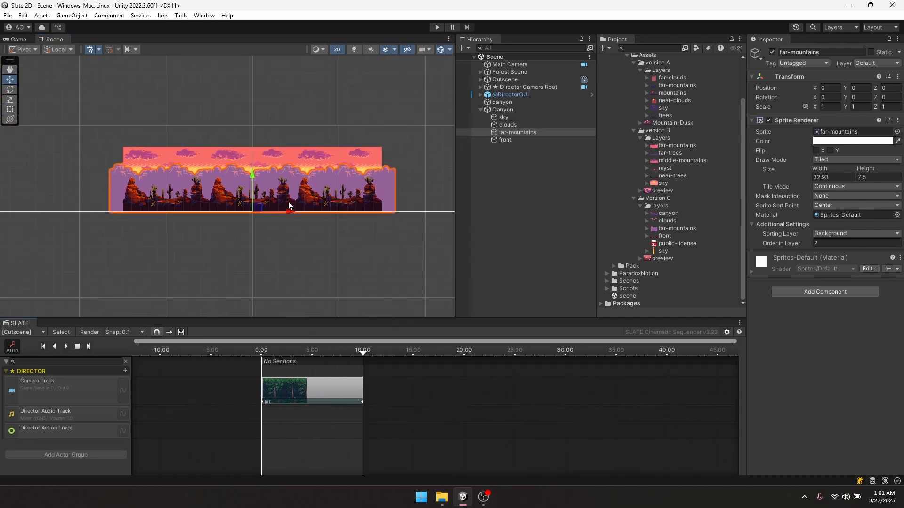
# - Add a Camera Shot Clip at 10 seconds on the Camera Track with its own shot camera
pyautogui.moveTo(350, 391); pyautogui.dragTo(311, 370, button='middle')
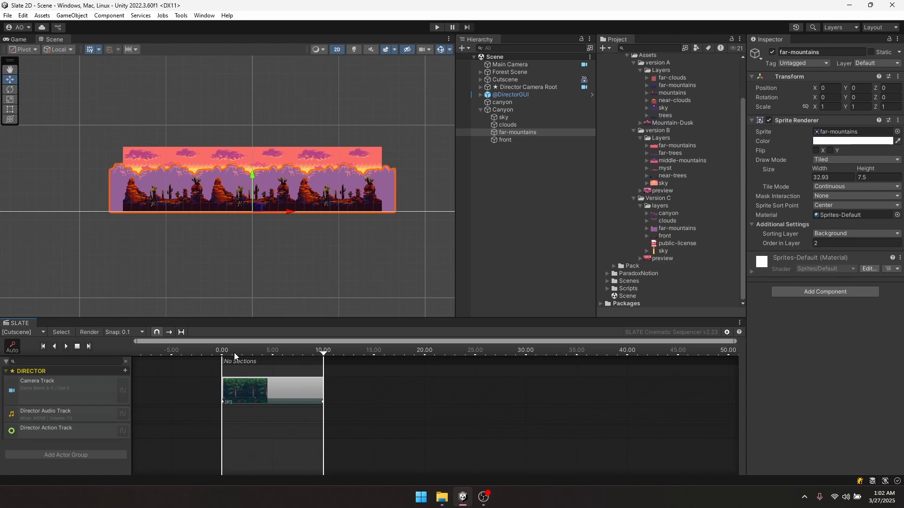
pyautogui.rightClick(359, 385)
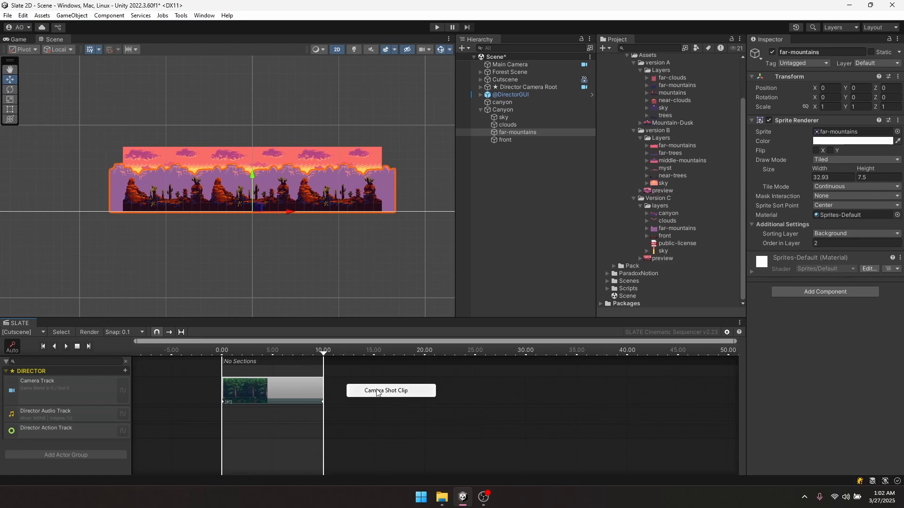
pyautogui.click(379, 396)
pyautogui.moveTo(380, 395); pyautogui.dragTo(356, 392)
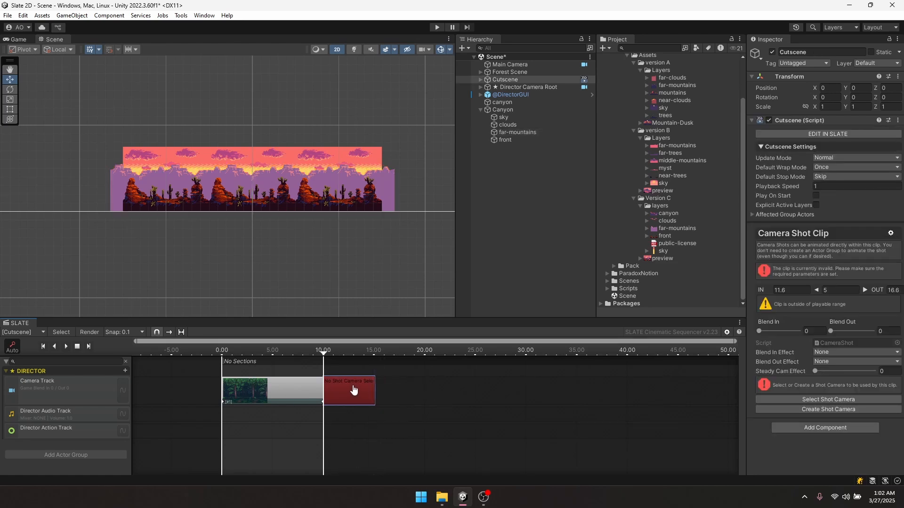
pyautogui.click(837, 410)
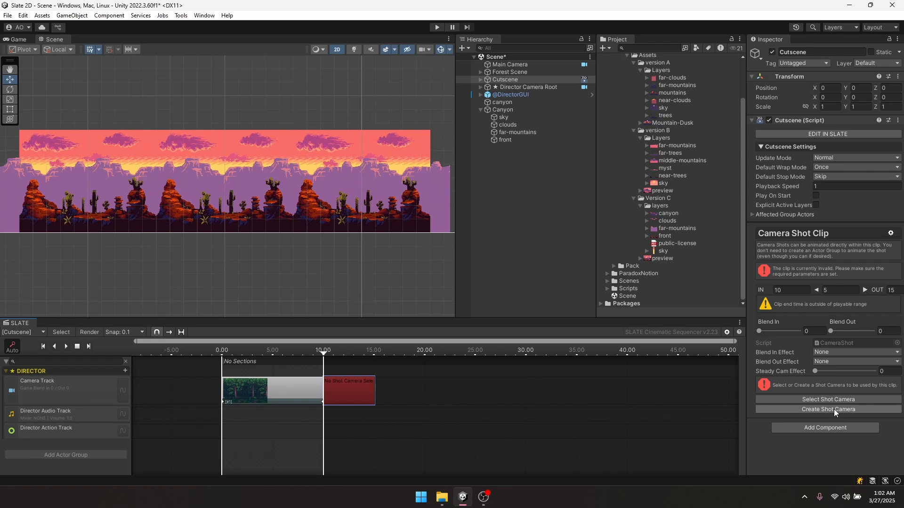
# - Extend the cutscene length to 15 seconds and save the scene
pyautogui.scroll(-4, 291, 187)
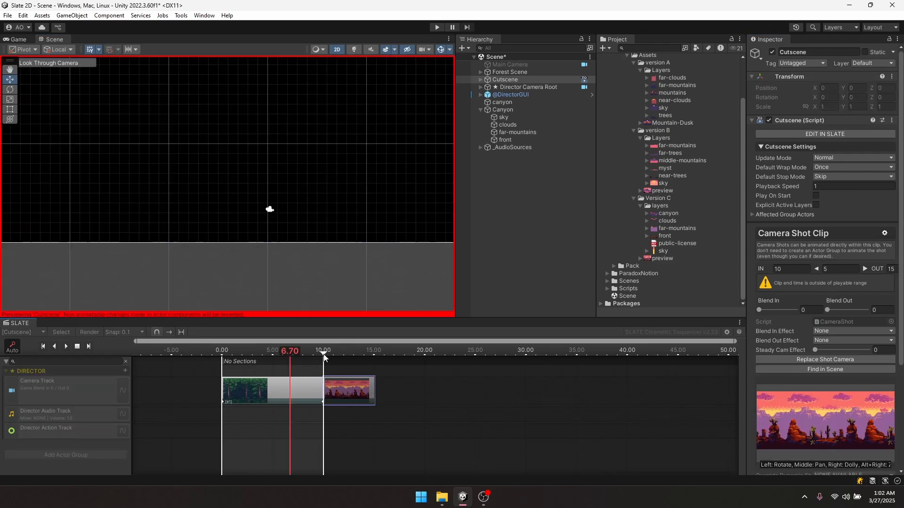
pyautogui.moveTo(324, 354); pyautogui.dragTo(374, 353)
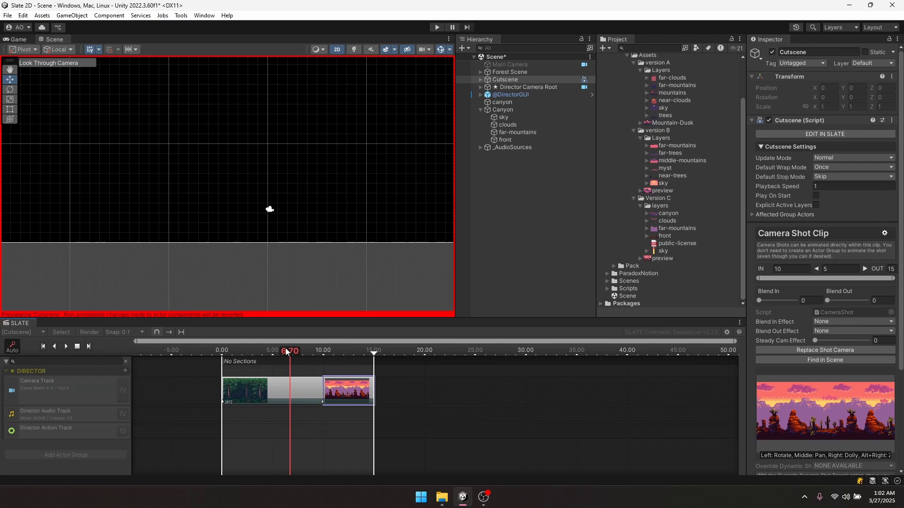
pyautogui.moveTo(286, 351); pyautogui.dragTo(336, 350)
pyautogui.hotkey('ctrl', 's')
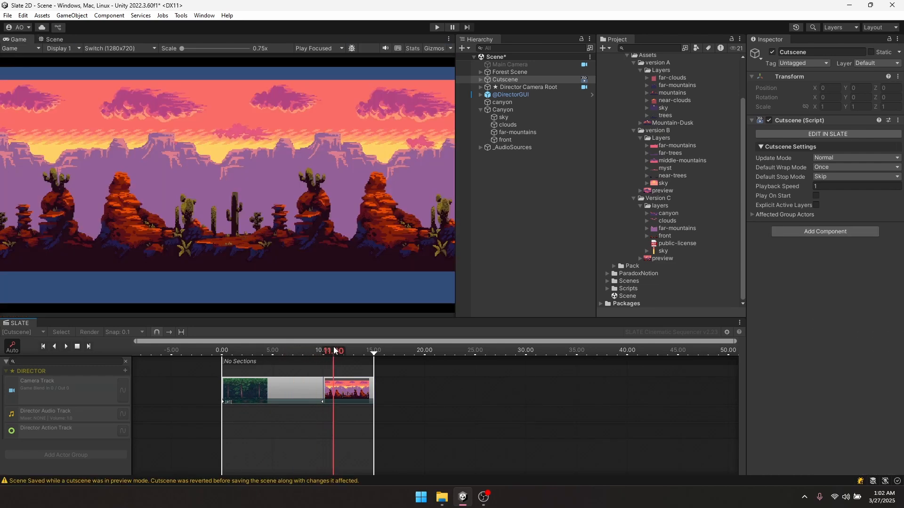
# - Set the canyon camera shot's Field Of View to 3
pyautogui.click(339, 389)
pyautogui.click(292, 391)
pyautogui.scroll(-5, 828, 301)
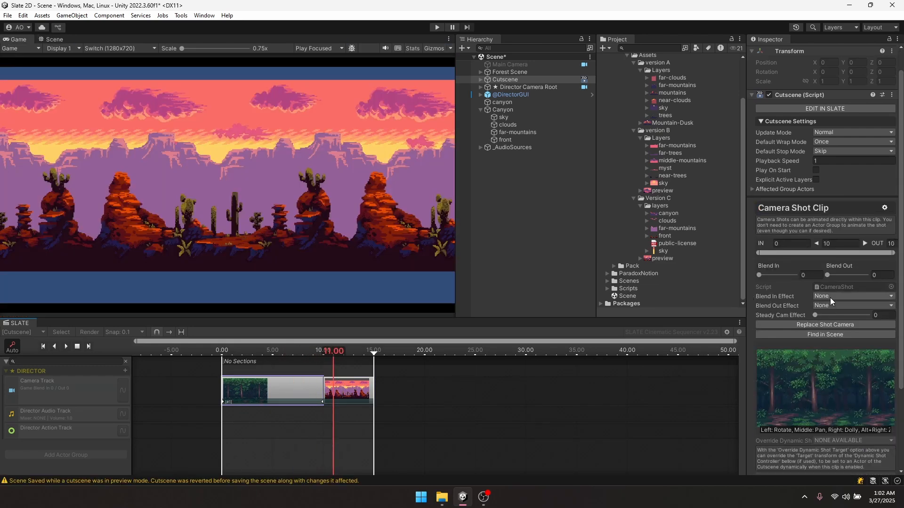
pyautogui.click(852, 414)
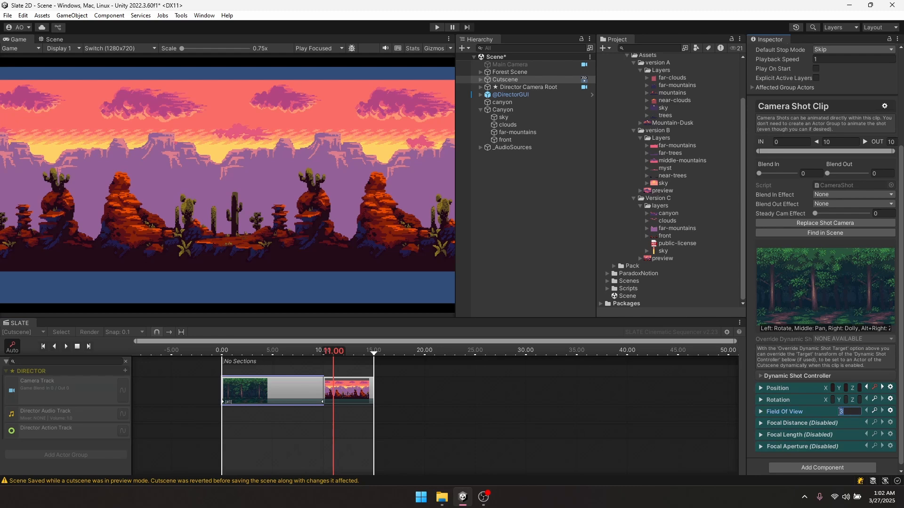
pyautogui.click(359, 396)
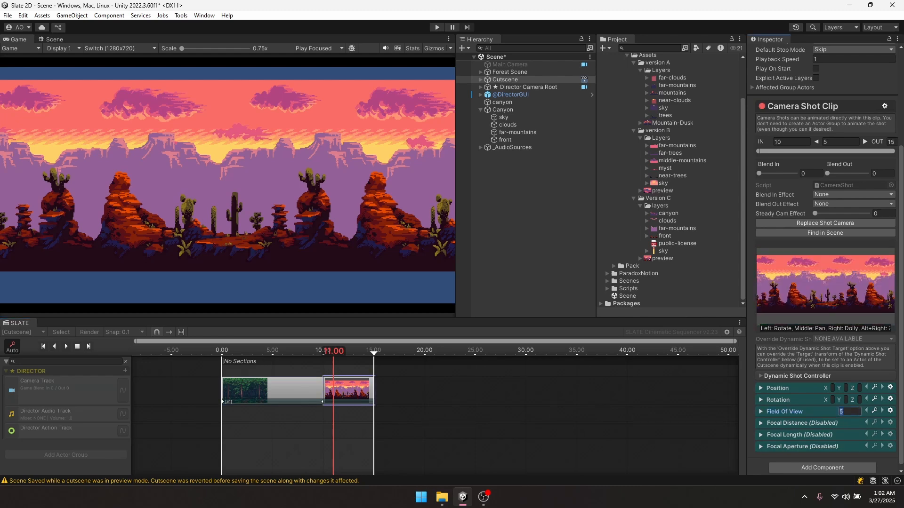
pyautogui.write('3')
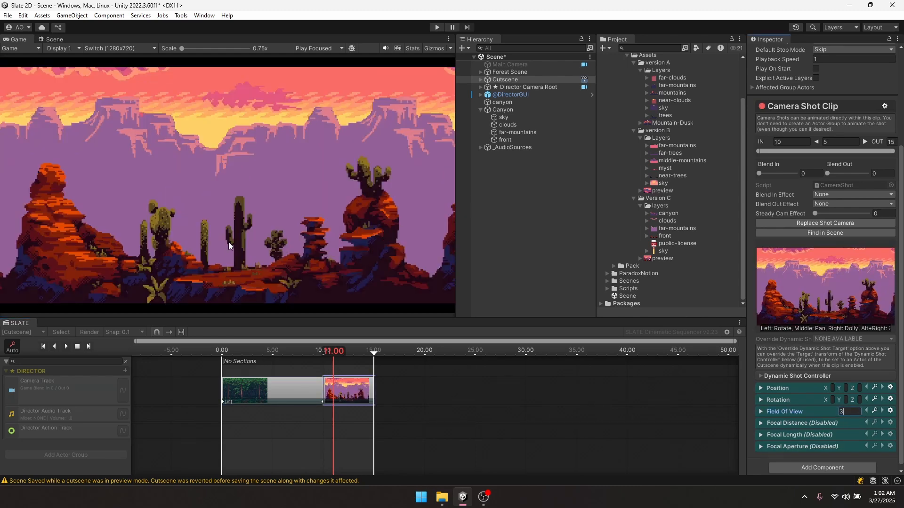
pyautogui.moveTo(336, 353)
pyautogui.mouseDown()
pyautogui.moveTo(349, 354)
pyautogui.moveTo(324, 356)
pyautogui.mouseUp()
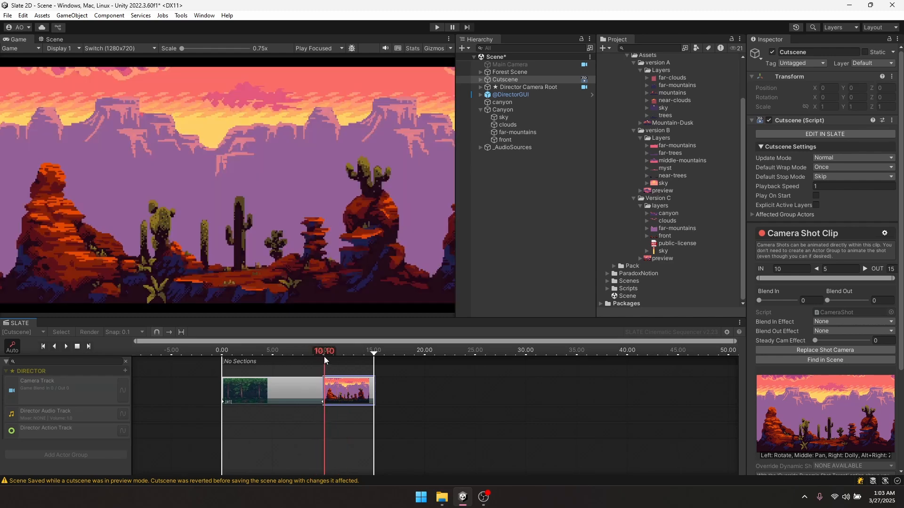
# - Widen the Inspector and raise the shot camera's Position Y to 20
pyautogui.scroll(10, 324, 357)
pyautogui.scroll(-8, 326, 427)
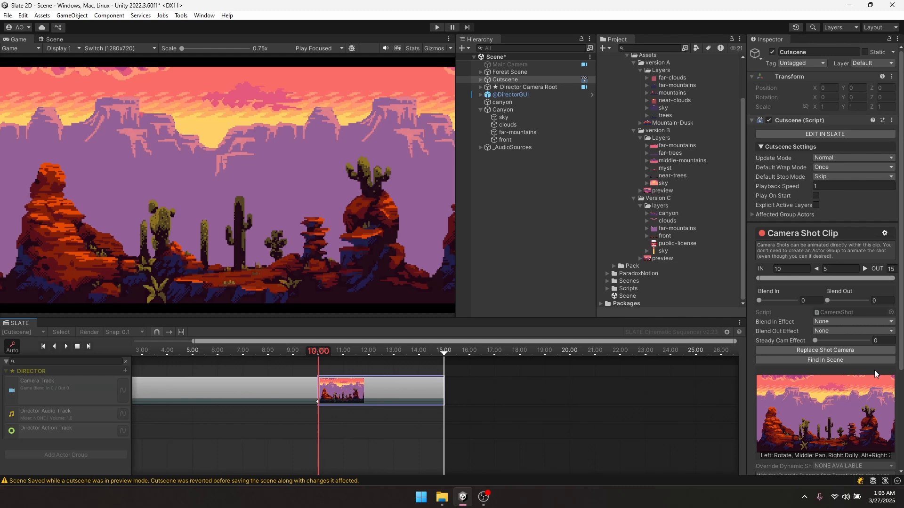
pyautogui.scroll(-5, 874, 370)
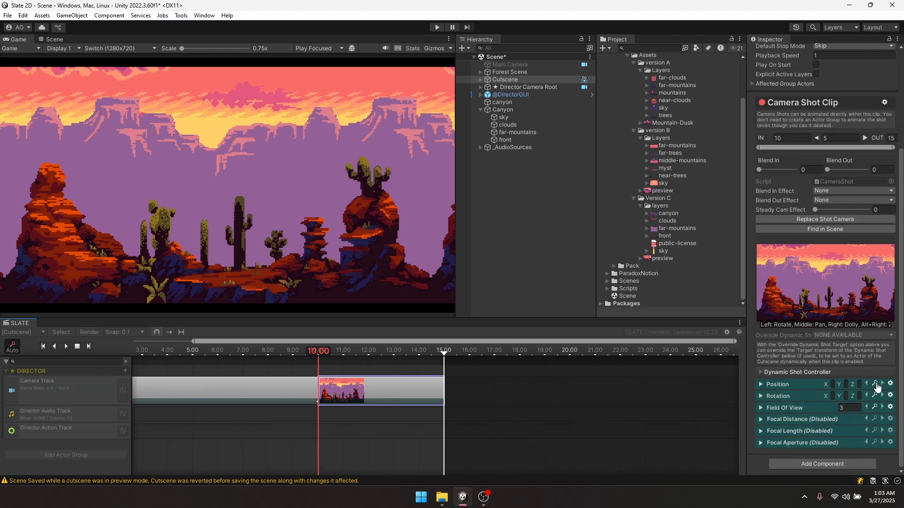
pyautogui.moveTo(742, 374); pyautogui.dragTo(673, 376)
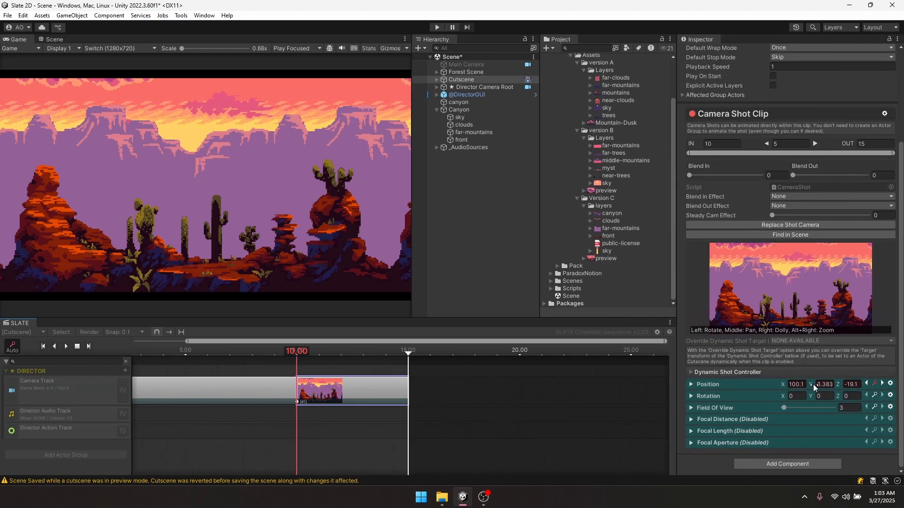
pyautogui.moveTo(811, 384); pyautogui.dragTo(829, 368)
pyautogui.click(831, 383)
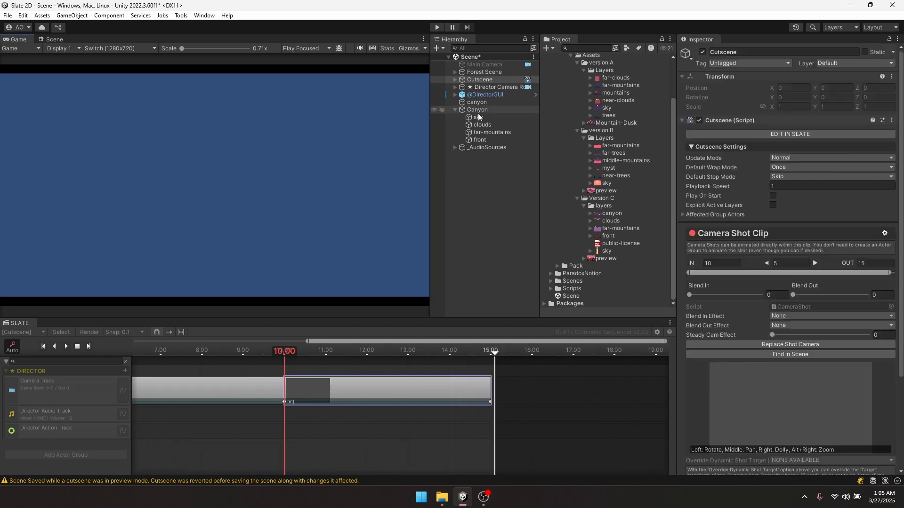
# - Add SimpleParallax to sky, clouds, far-mountains and front with Parallax Factor 0
pyautogui.click(478, 111)
pyautogui.click(486, 118)
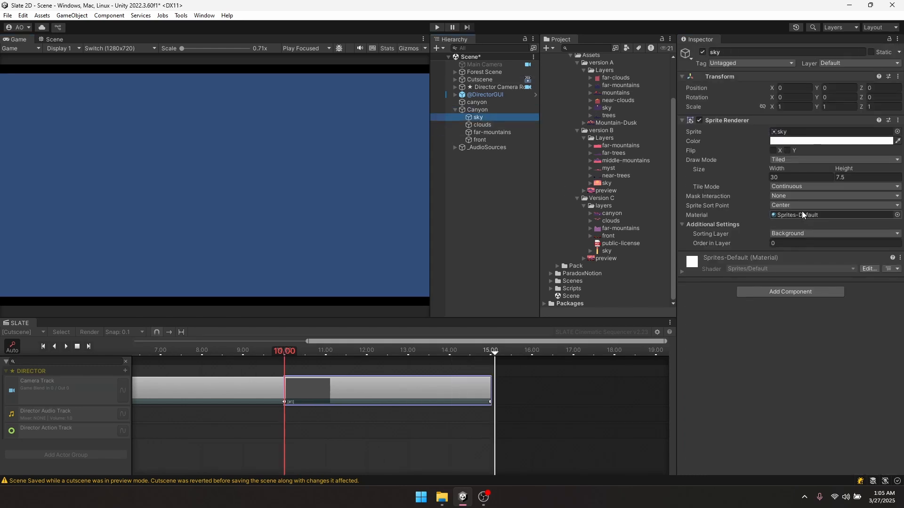
pyautogui.click(552, 289)
pyautogui.keyDown('shift'); pyautogui.click(490, 140); pyautogui.keyUp('shift')
pyautogui.moveTo(576, 296); pyautogui.dragTo(745, 326)
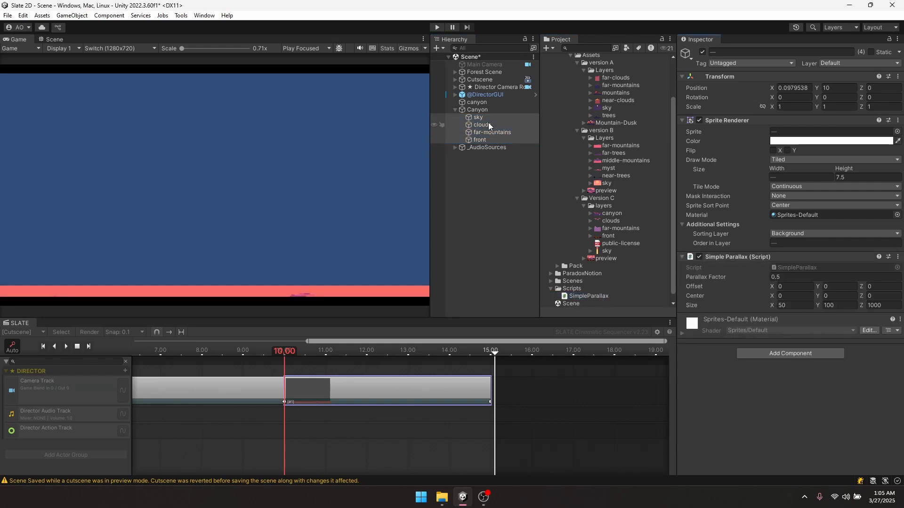
pyautogui.click(789, 277)
pyautogui.write('0')
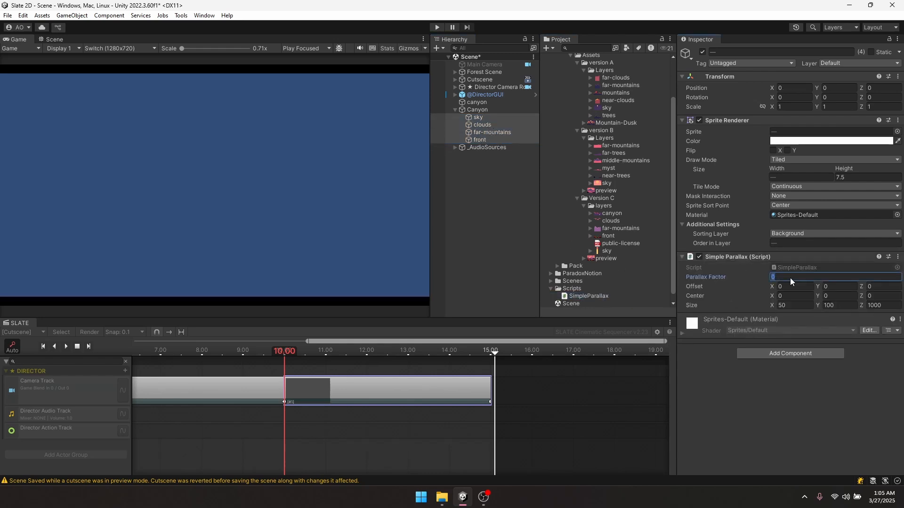
# - Move the Main Camera up toward the canyon backdrop
pyautogui.moveTo(300, 351); pyautogui.dragTo(332, 345)
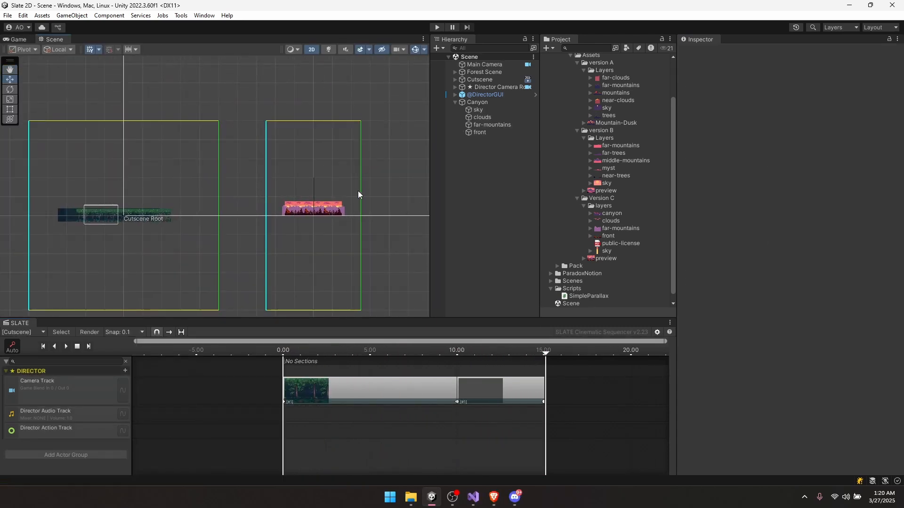
pyautogui.click(485, 64)
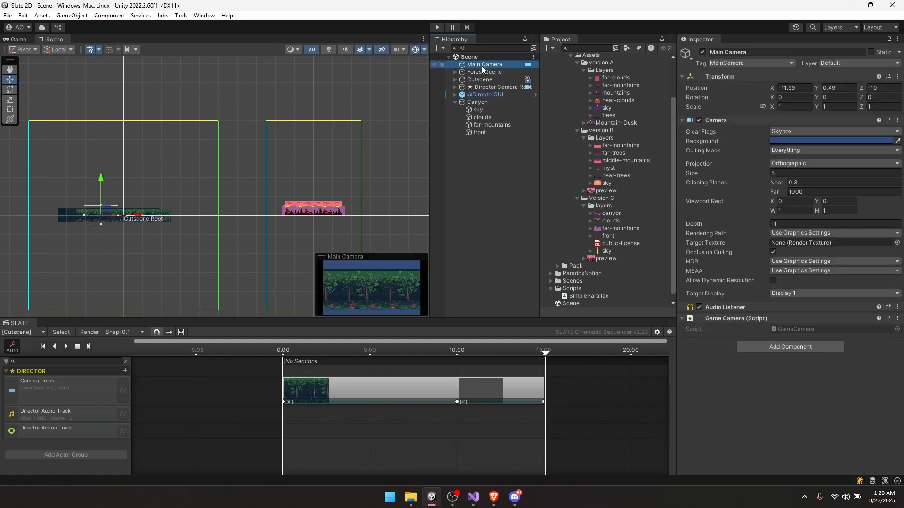
pyautogui.moveTo(108, 212); pyautogui.dragTo(198, 188)
# - Reposition the Main Camera just below the canyon layers
pyautogui.scroll(5, 211, 214)
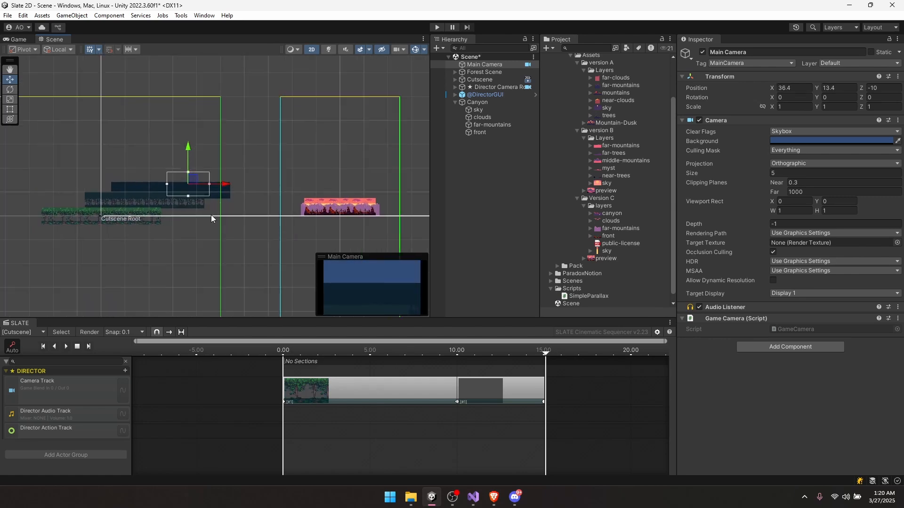
pyautogui.moveTo(211, 214); pyautogui.dragTo(159, 215, button='middle')
pyautogui.moveTo(148, 187); pyautogui.dragTo(270, 216)
# - Preview the cutscene at about 11.2 seconds in the Game view
pyautogui.moveTo(260, 355); pyautogui.dragTo(389, 351)
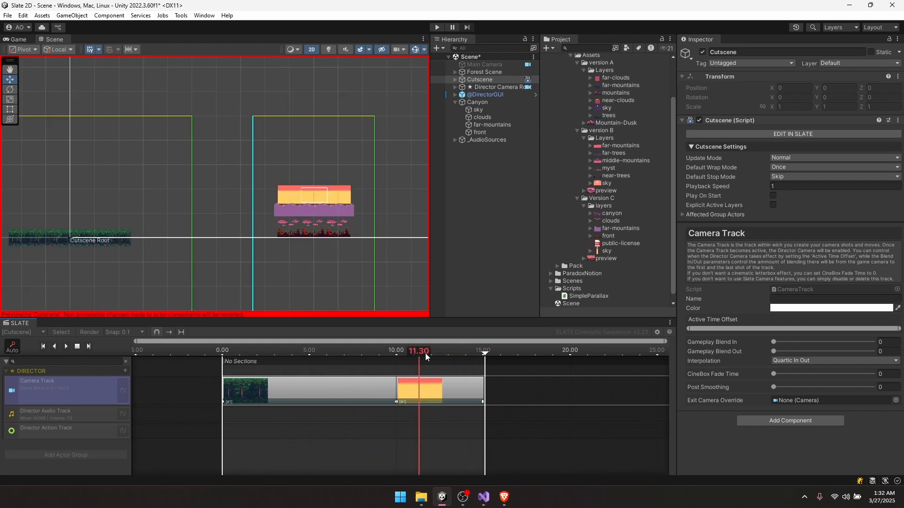
pyautogui.moveTo(425, 353); pyautogui.dragTo(416, 344)
pyautogui.click(19, 39)
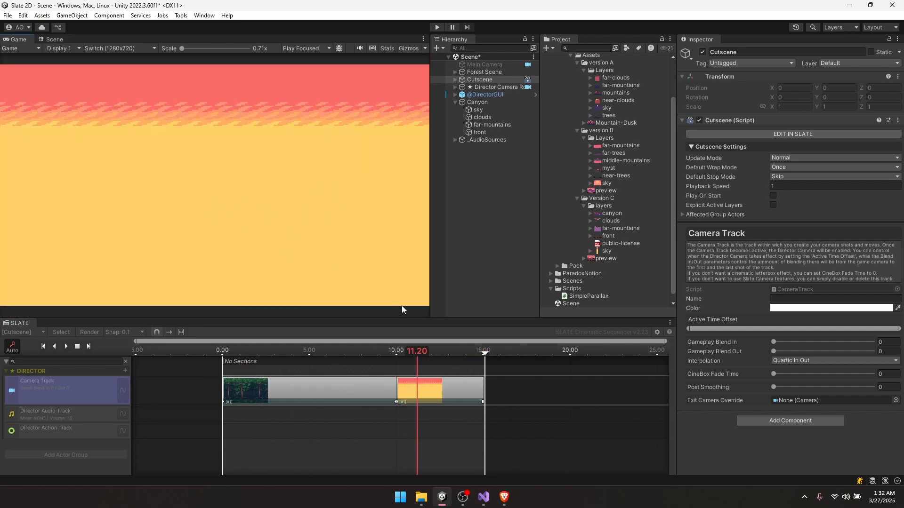
# - Change the sky layer's Simple Parallax Offset Y, entering -4-3
pyautogui.moveTo(420, 349); pyautogui.dragTo(428, 353)
pyautogui.click(480, 109)
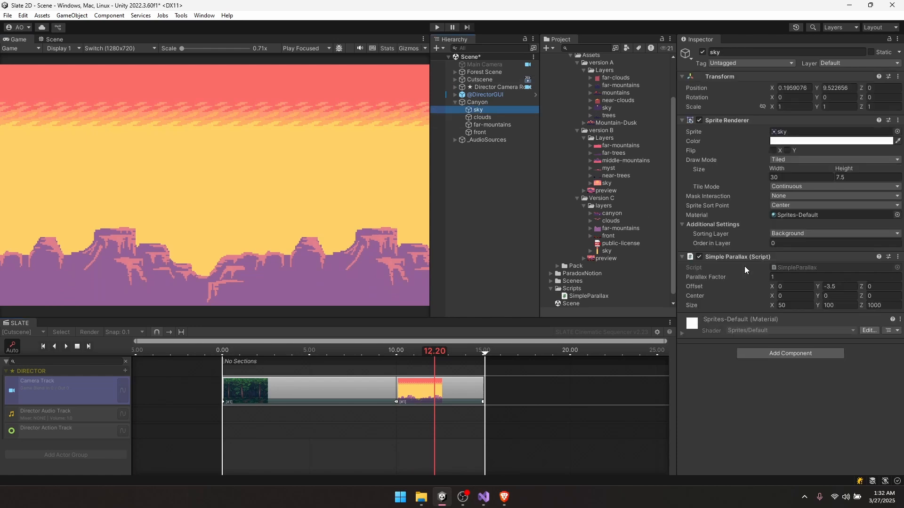
pyautogui.moveTo(818, 287); pyautogui.dragTo(843, 290)
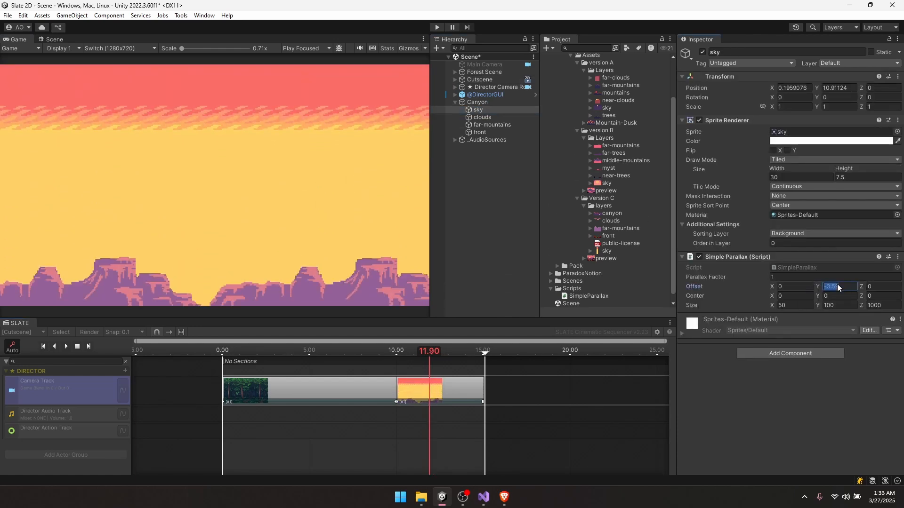
pyautogui.write('-4')
pyautogui.write('-3')
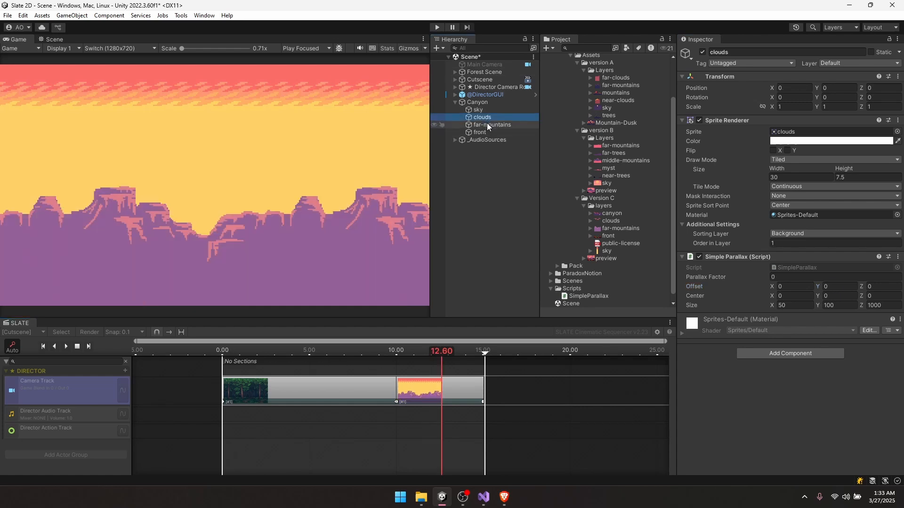
# - Edit the far-mountains layer's Parallax Factor
pyautogui.click(487, 124)
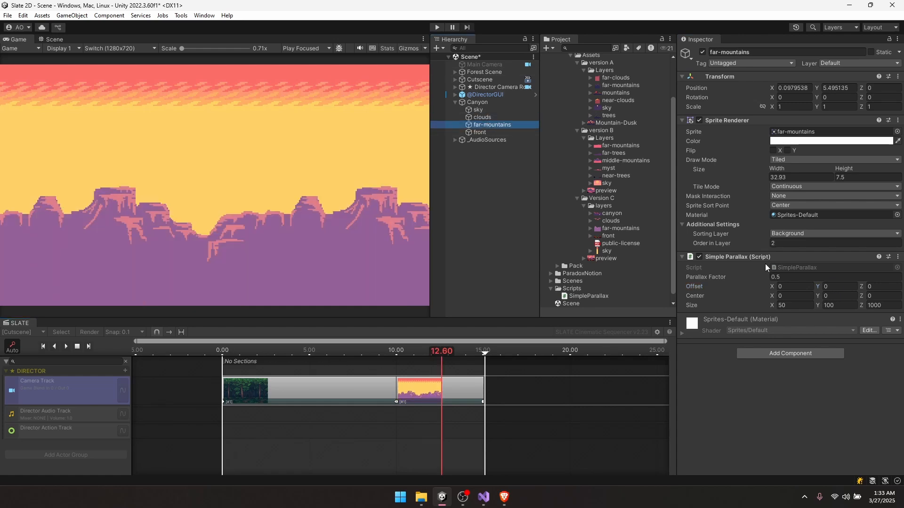
pyautogui.click(502, 132)
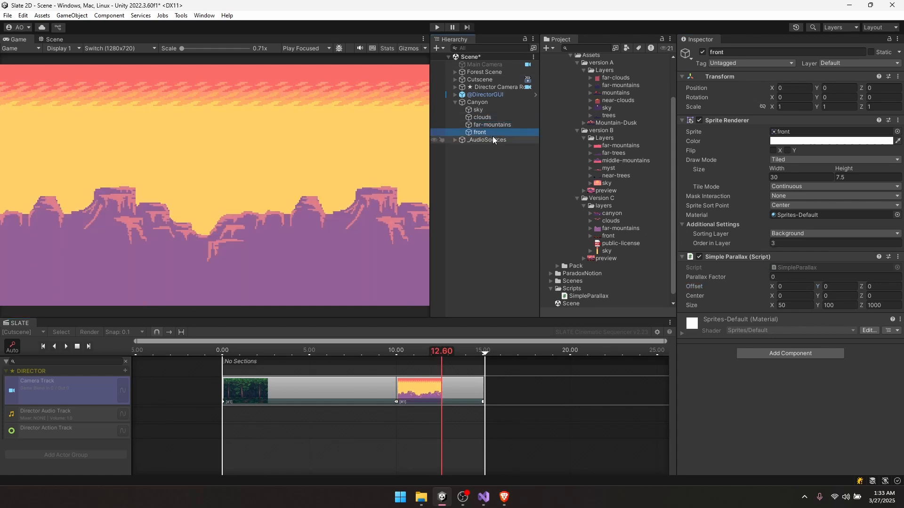
pyautogui.click(488, 125)
pyautogui.click(776, 278)
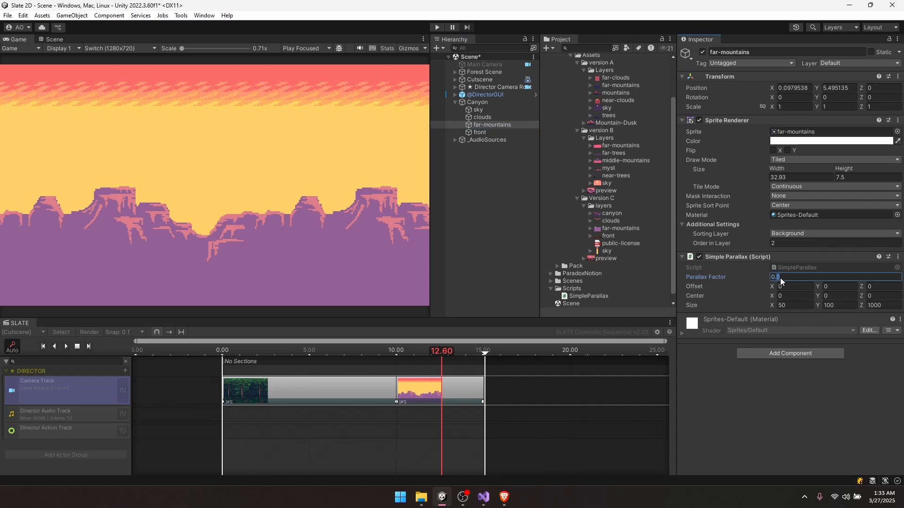
# - Drag the canyon sprite into the Hierarchy under Canyon, between far-mountains and front
pyautogui.click(610, 213)
pyautogui.click(609, 218)
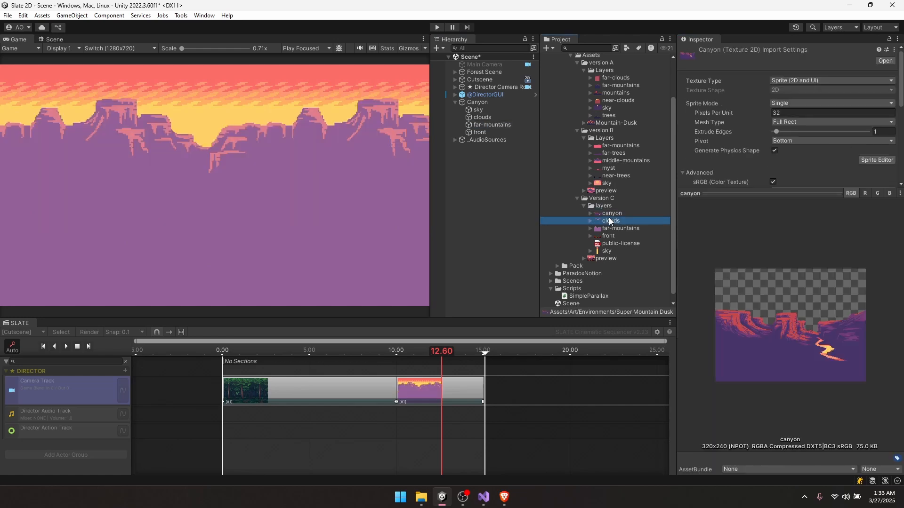
pyautogui.click(605, 213)
pyautogui.moveTo(487, 126)
pyautogui.mouseDown()
pyautogui.moveTo(482, 174)
pyautogui.moveTo(487, 127)
pyautogui.mouseUp()
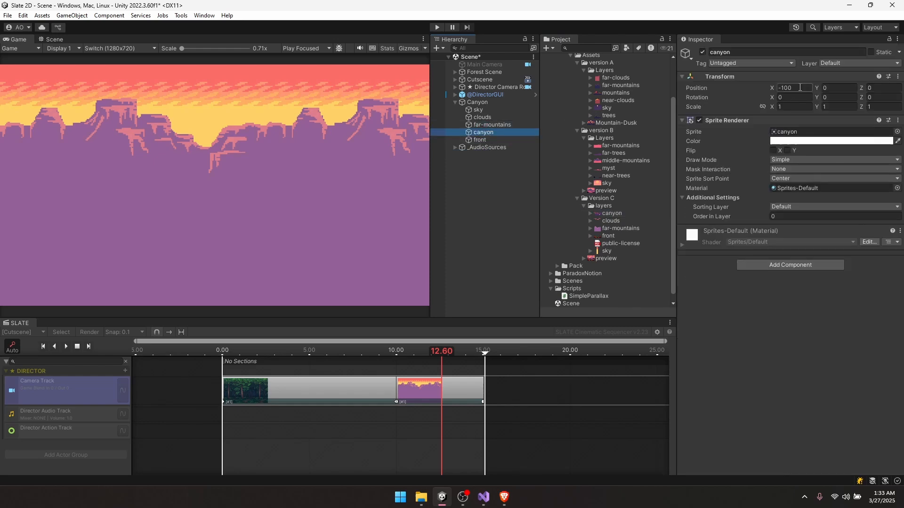
# - Reset the canyon's position and paste far-mountains' Simple Parallax component onto it
pyautogui.rightClick(728, 76)
pyautogui.click(748, 80)
pyautogui.click(477, 125)
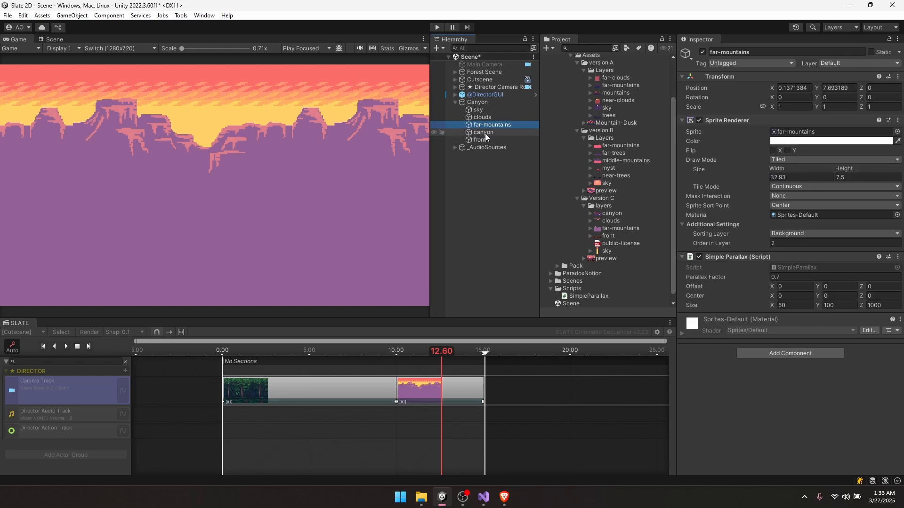
pyautogui.rightClick(732, 257)
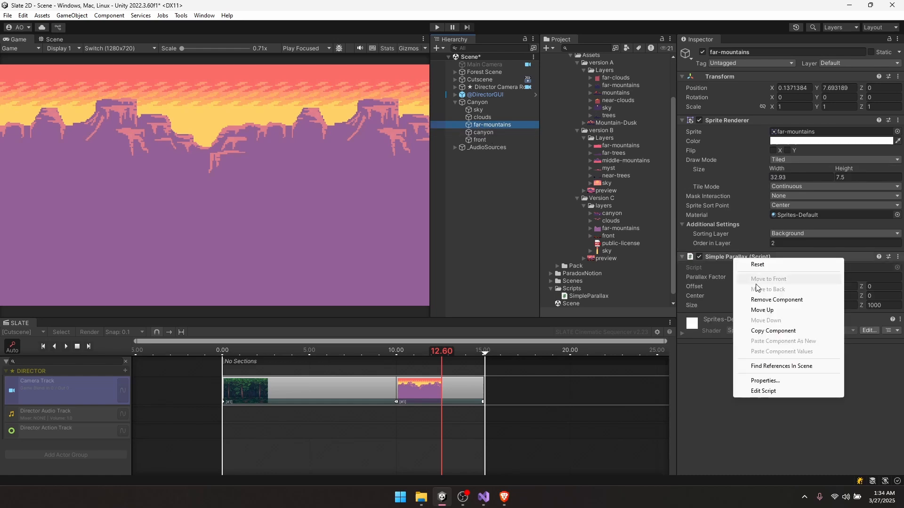
pyautogui.click(773, 331)
pyautogui.click(490, 133)
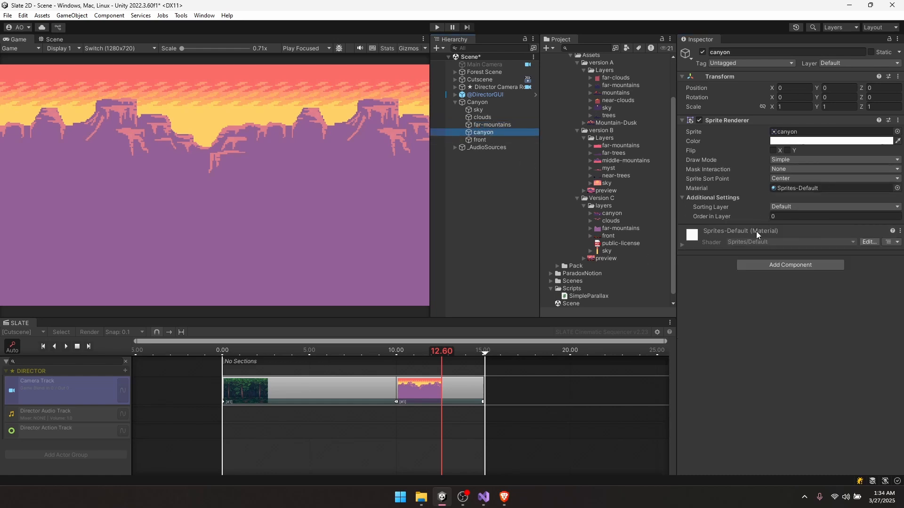
pyautogui.rightClick(728, 123)
pyautogui.click(753, 208)
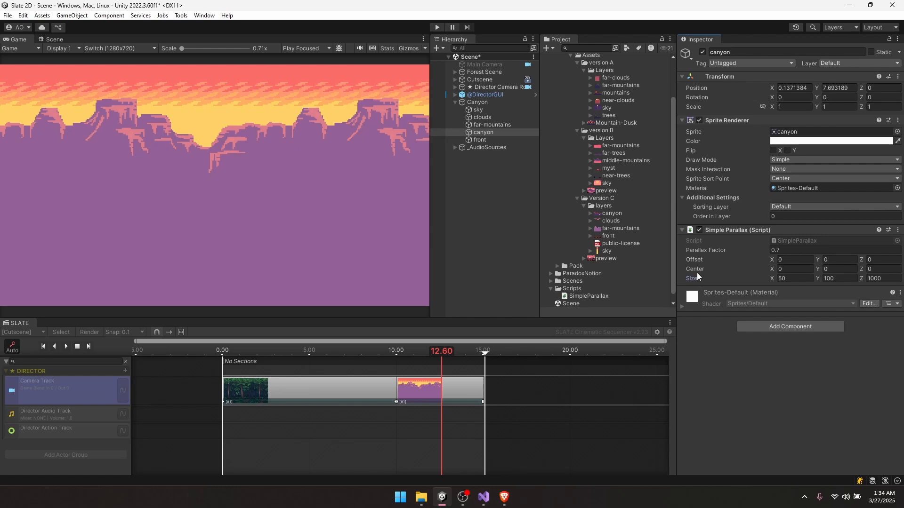
# - Set Order in Layer to 3 and put the canyon on the Background sorting layer
pyautogui.click(484, 124)
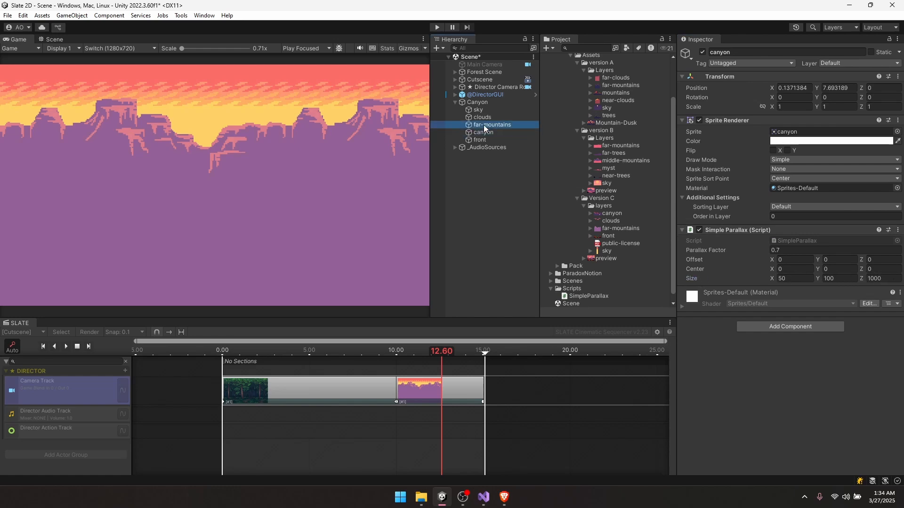
pyautogui.press('Up')
pyautogui.press('Up')
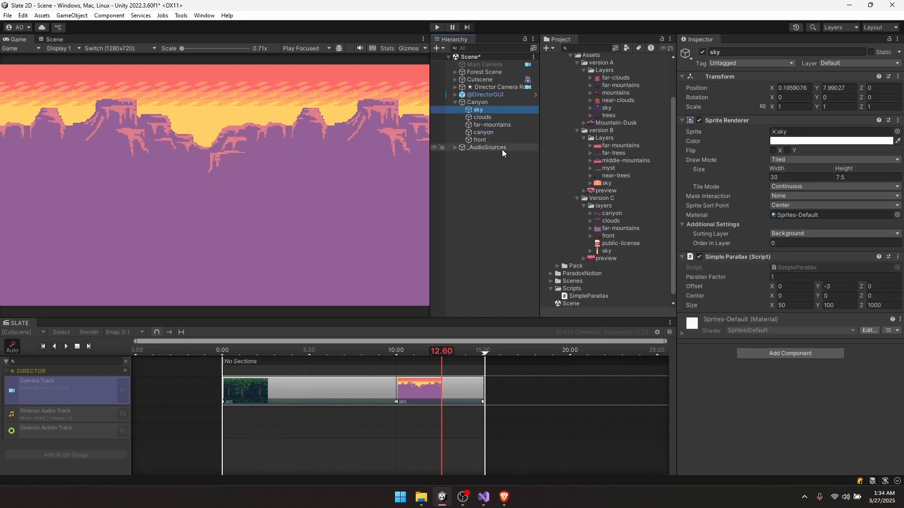
pyautogui.press('Down')
pyautogui.press('Down')
pyautogui.press('Down')
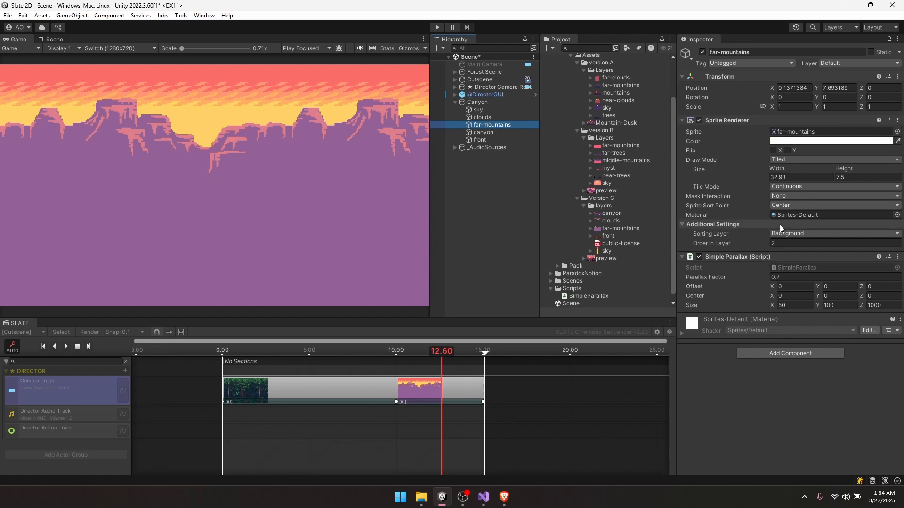
pyautogui.click(782, 217)
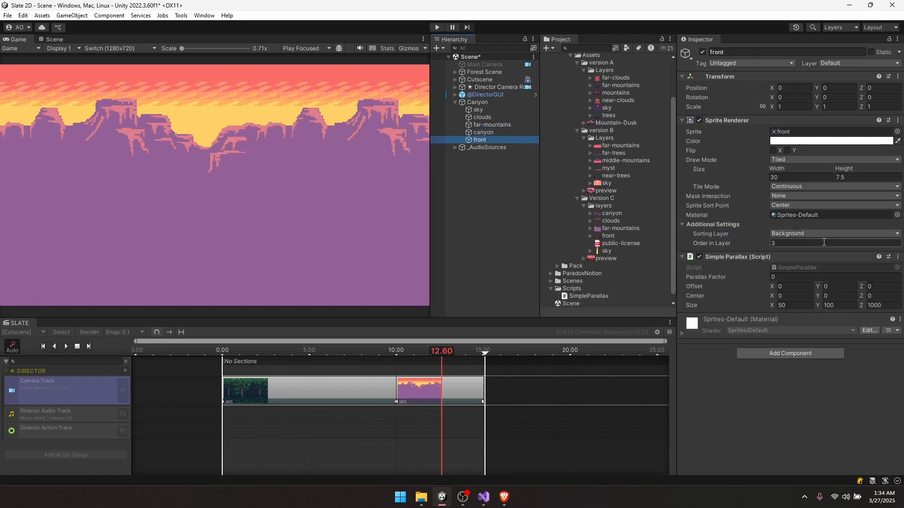
pyautogui.click(813, 243)
pyautogui.write('3')
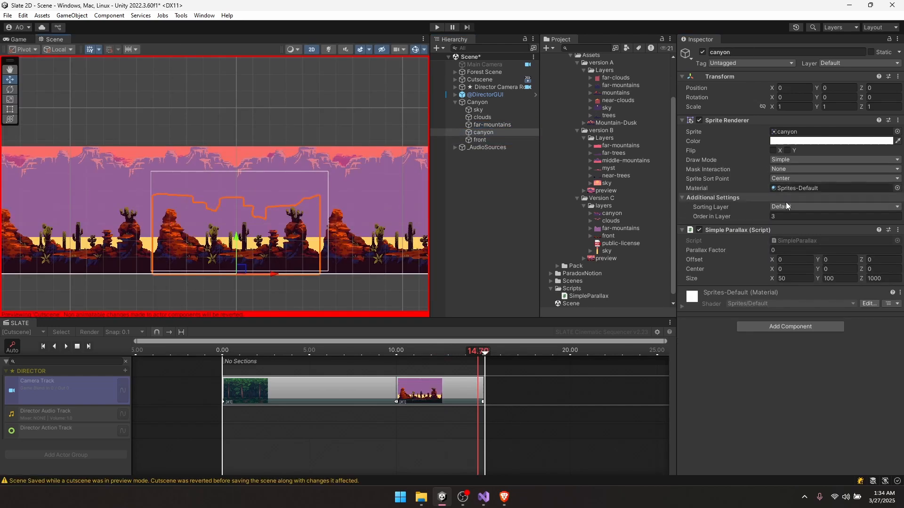
pyautogui.click(786, 206)
pyautogui.click(800, 230)
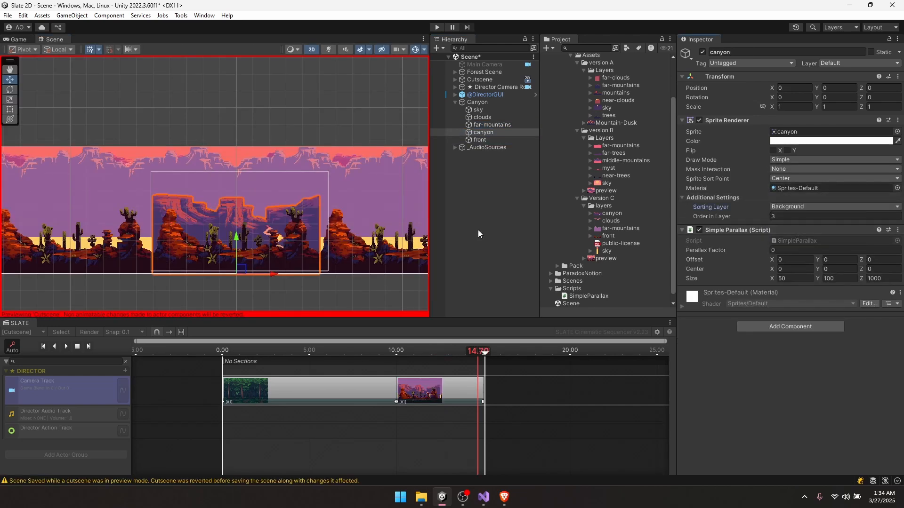
# - Preview the canyon shot in the Game view and drop far-mountains' parallax Offset Y to -2.68
pyautogui.click(19, 39)
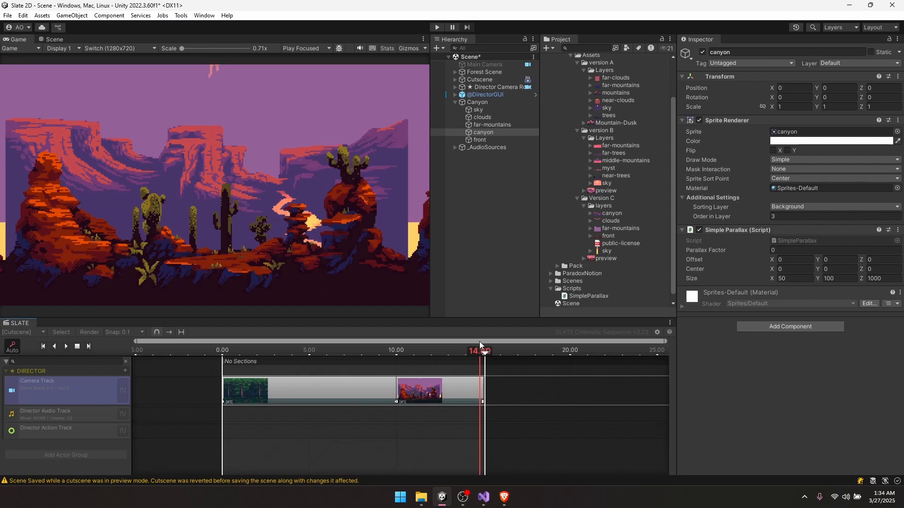
pyautogui.moveTo(479, 341)
pyautogui.mouseDown()
pyautogui.moveTo(414, 345)
pyautogui.moveTo(485, 331)
pyautogui.moveTo(390, 342)
pyautogui.moveTo(482, 335)
pyautogui.mouseUp()
pyautogui.press('space')
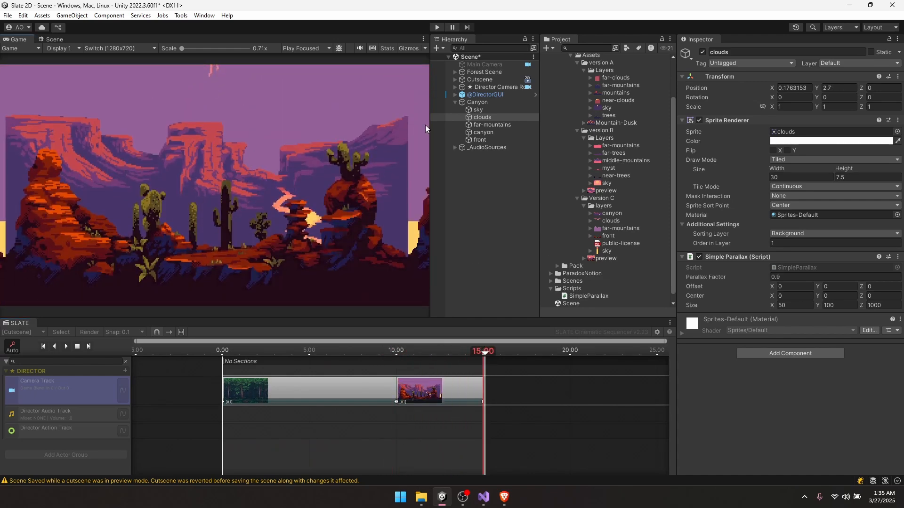
pyautogui.click(489, 125)
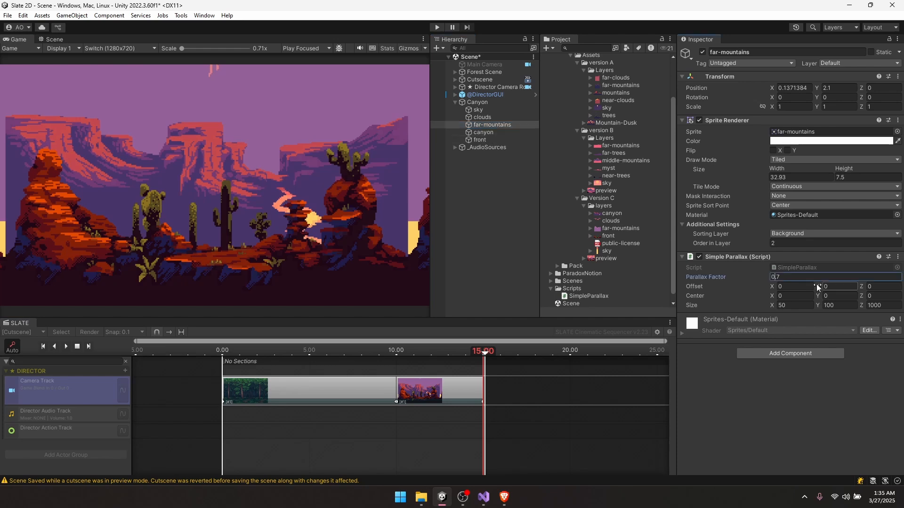
pyautogui.moveTo(817, 283)
pyautogui.mouseDown()
pyautogui.moveTo(831, 285)
pyautogui.moveTo(773, 278)
pyautogui.moveTo(809, 285)
pyautogui.mouseUp()
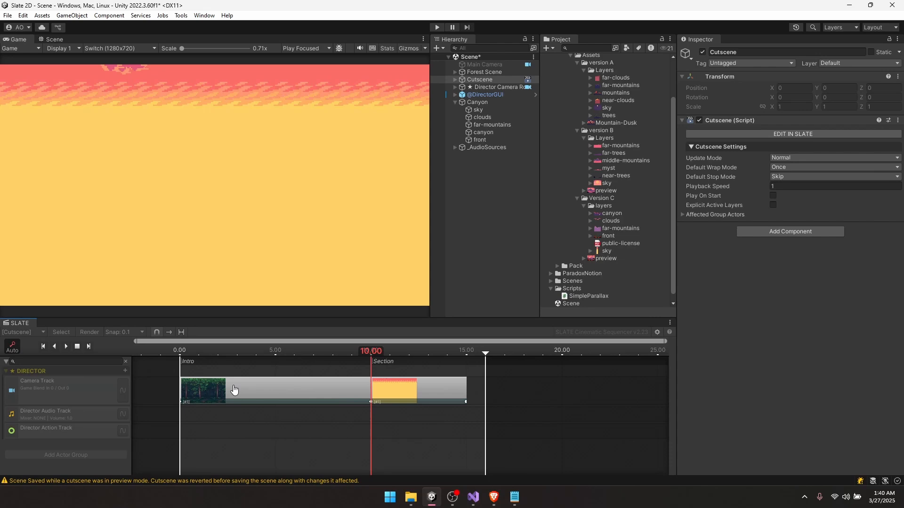
# - Move the canyon shot to the cutscene start ahead of the forest shot, ending at 5.00 s
pyautogui.click(234, 390)
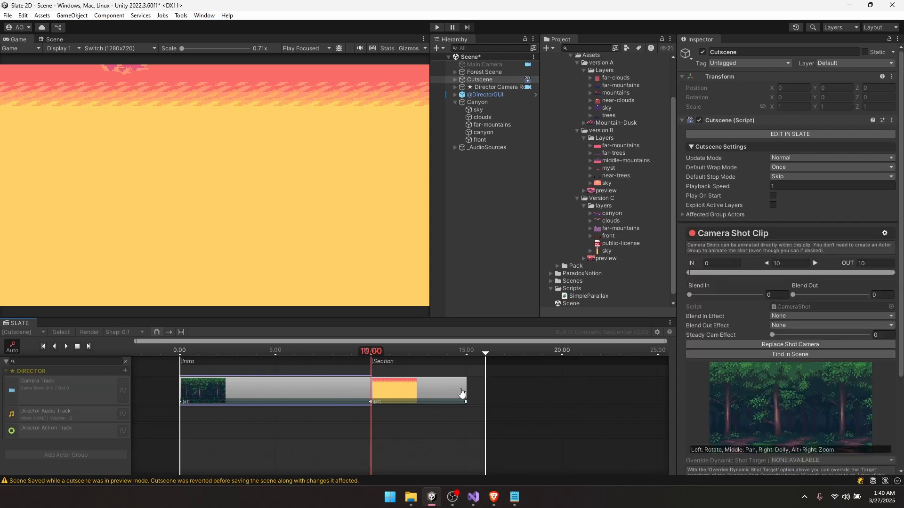
pyautogui.moveTo(234, 390); pyautogui.dragTo(556, 389)
pyautogui.click(403, 390)
pyautogui.moveTo(403, 390)
pyautogui.mouseDown()
pyautogui.moveTo(212, 377)
pyautogui.moveTo(208, 351)
pyautogui.moveTo(177, 351)
pyautogui.mouseUp()
pyautogui.moveTo(486, 352); pyautogui.dragTo(276, 357)
pyautogui.press('space')
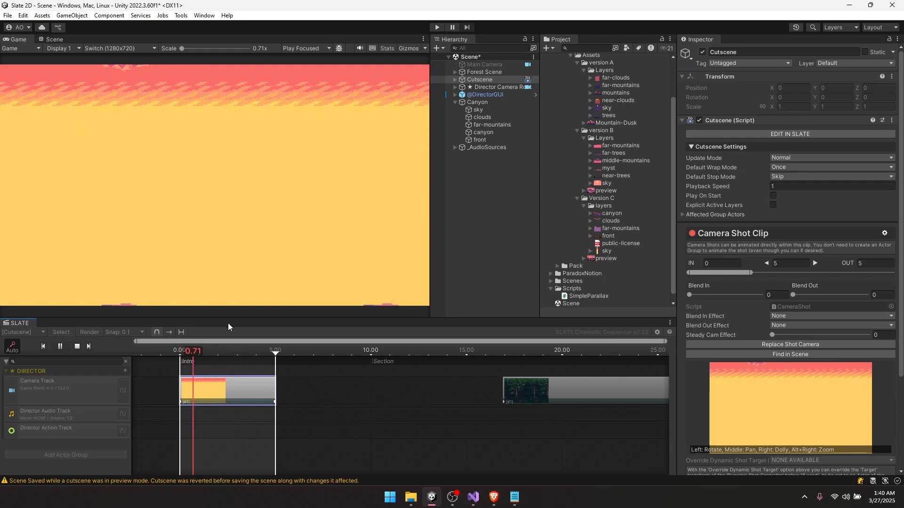
# - Review the background layers and widen the tiled canyon layer to Width 34.26
pyautogui.scroll(3, 406, 392)
pyautogui.scroll(3, 406, 392)
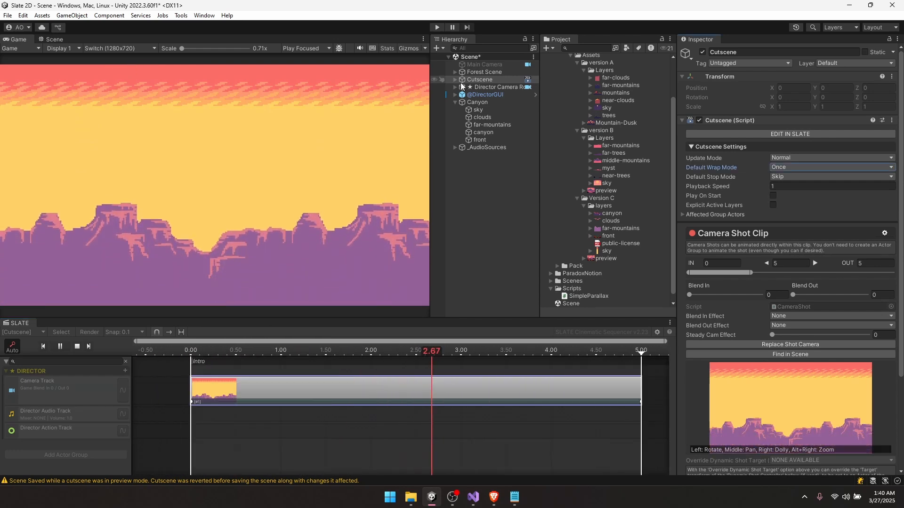
pyautogui.click(478, 109)
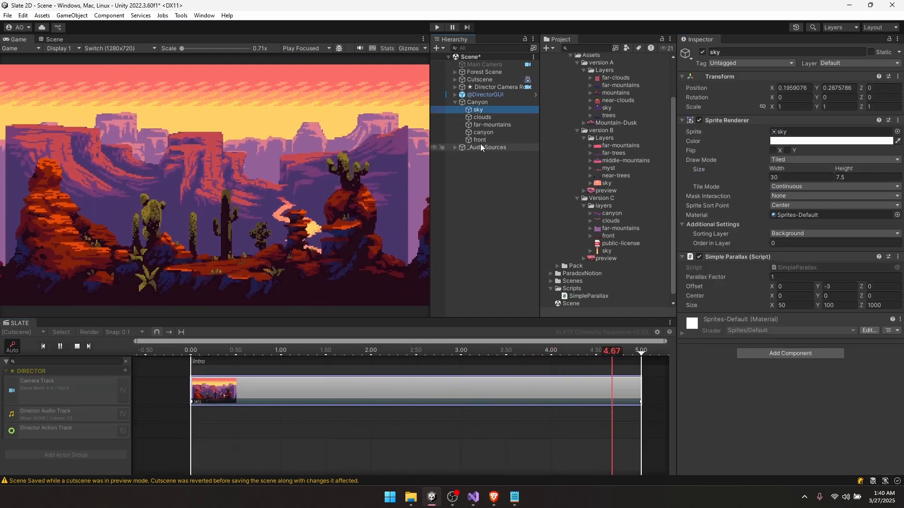
pyautogui.click(483, 118)
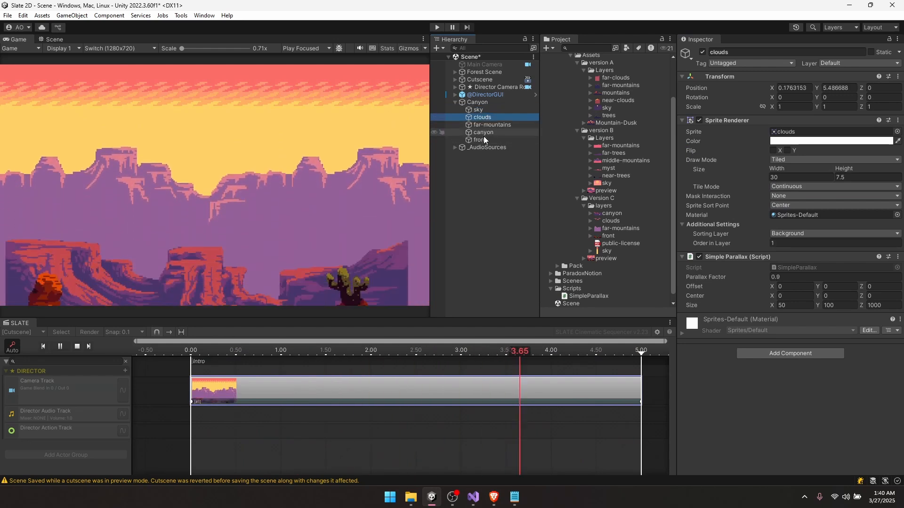
pyautogui.click(483, 137)
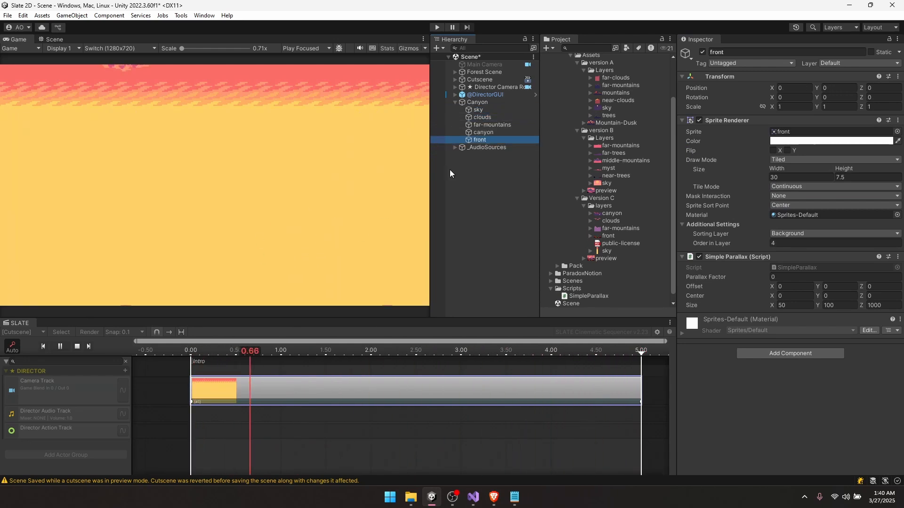
pyautogui.click(484, 132)
pyautogui.click(628, 348)
pyautogui.moveTo(818, 260)
pyautogui.mouseDown()
pyautogui.moveTo(805, 260)
pyautogui.moveTo(830, 256)
pyautogui.mouseUp()
pyautogui.moveTo(830, 256); pyautogui.dragTo(845, 256)
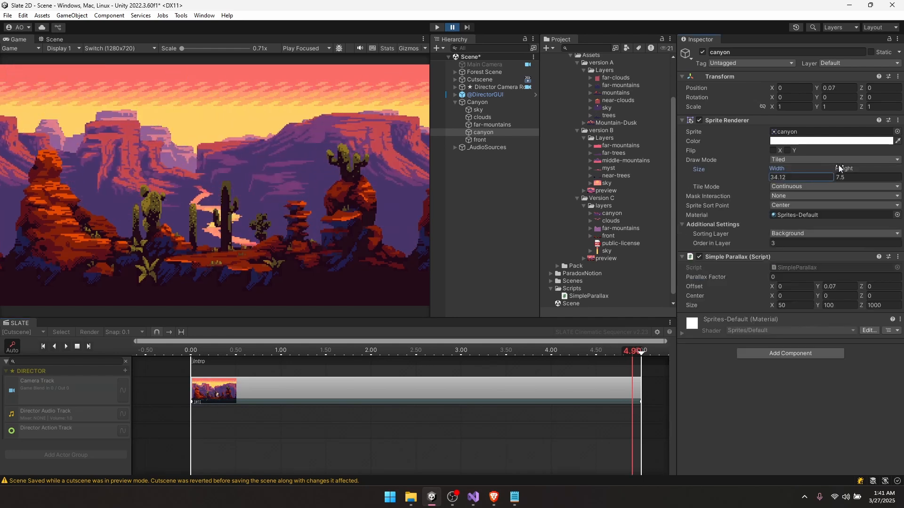
pyautogui.moveTo(838, 167)
pyautogui.mouseDown()
pyautogui.moveTo(874, 168)
pyautogui.moveTo(839, 168)
pyautogui.mouseUp()
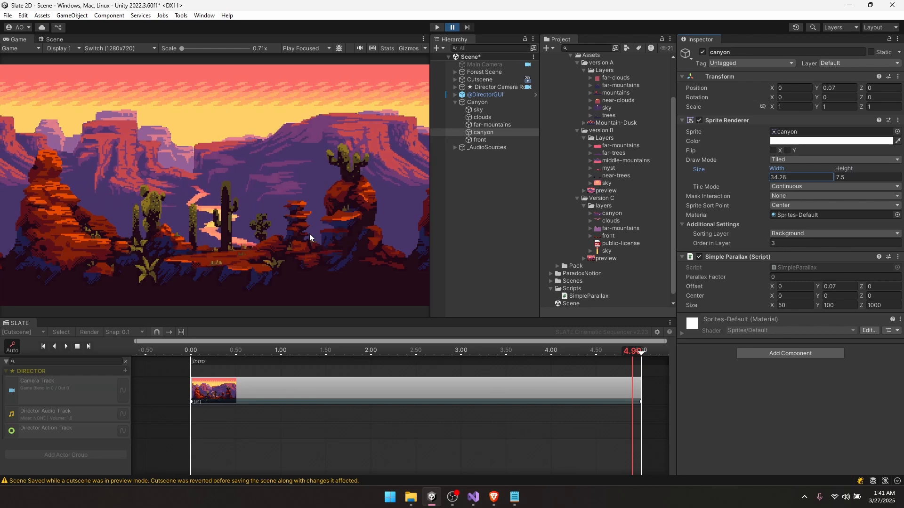
# - Widen far-mountains to Width 37.4 and raise its parallax Offset Y to -2.24
pyautogui.click(499, 124)
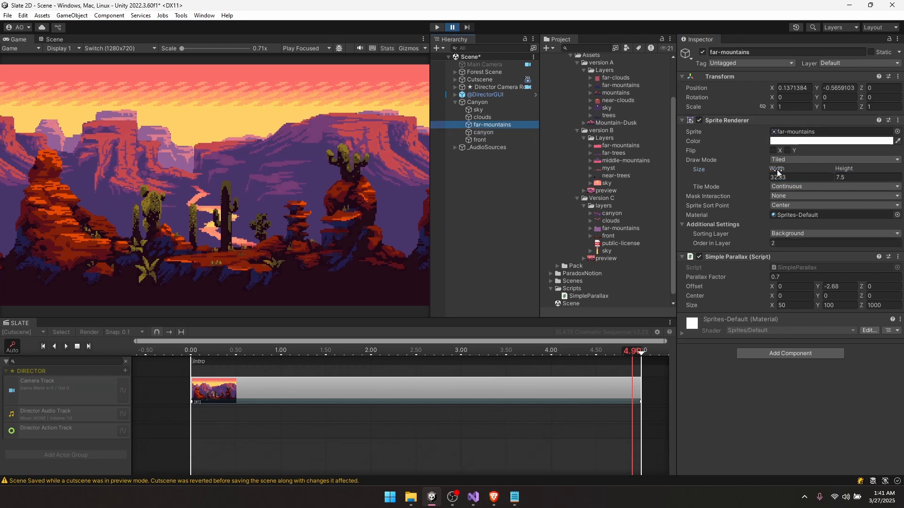
pyautogui.moveTo(778, 172)
pyautogui.mouseDown()
pyautogui.moveTo(764, 168)
pyautogui.moveTo(787, 173)
pyautogui.mouseUp()
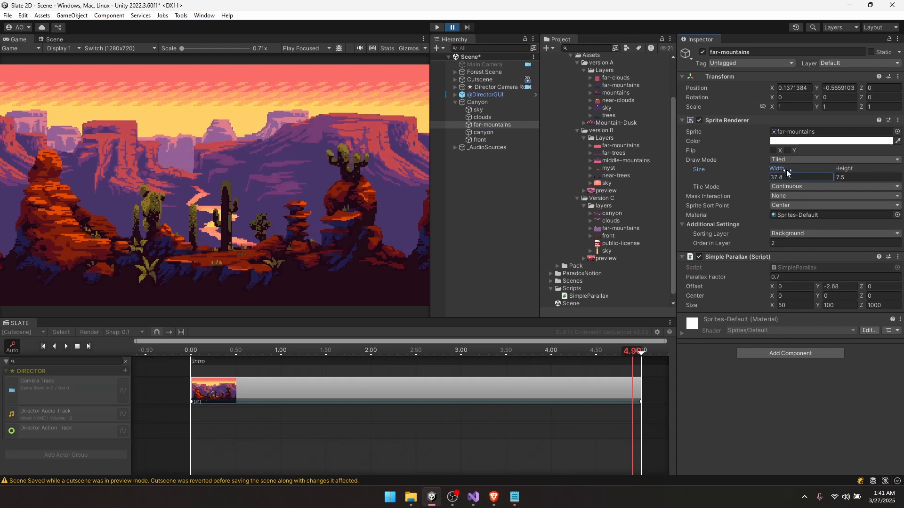
pyautogui.moveTo(818, 285)
pyautogui.mouseDown()
pyautogui.moveTo(828, 280)
pyautogui.moveTo(812, 284)
pyautogui.mouseUp()
pyautogui.click(484, 133)
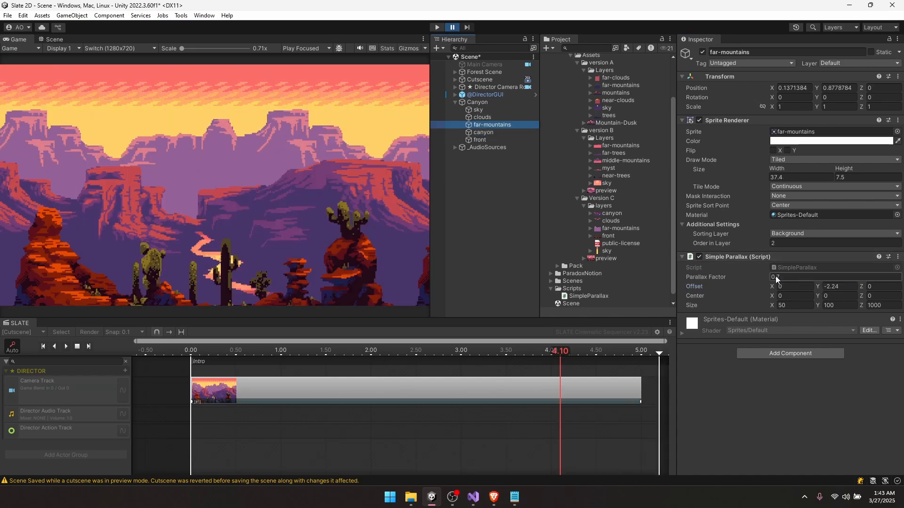
# - Stretch the cutscene end and the canyon Camera Shot Clip to 10.3 seconds
pyautogui.moveTo(202, 351); pyautogui.dragTo(641, 360)
pyautogui.scroll(-5, 443, 410)
pyautogui.moveTo(452, 409); pyautogui.dragTo(262, 403, button='middle')
pyautogui.click(312, 393)
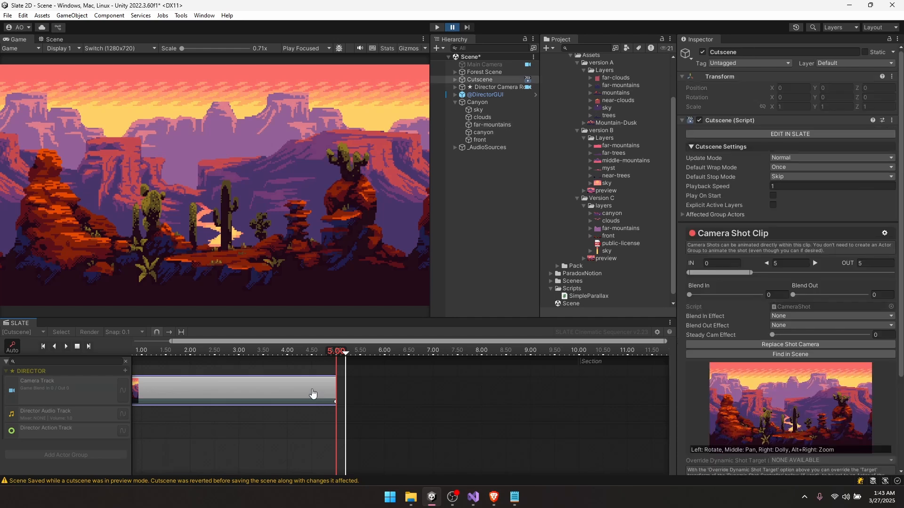
pyautogui.moveTo(345, 352); pyautogui.dragTo(593, 353)
pyautogui.moveTo(335, 386); pyautogui.dragTo(594, 389)
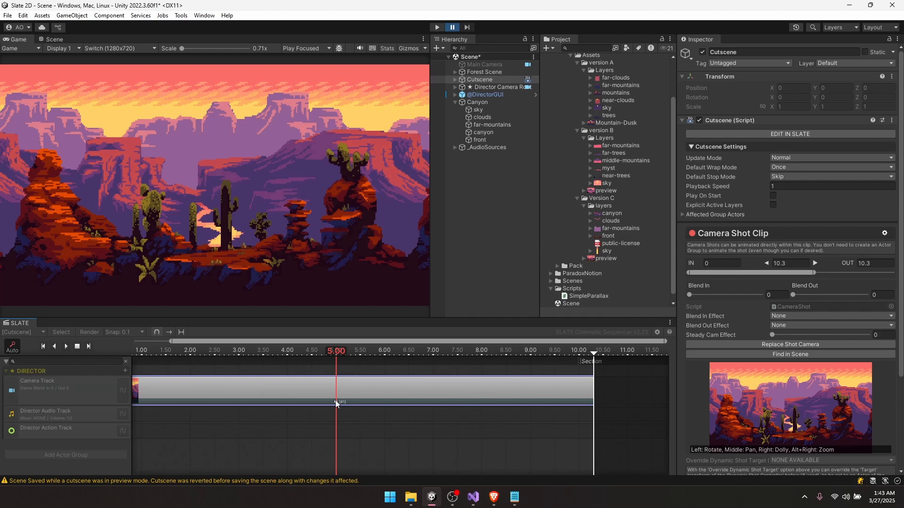
# - Set the camera Position X to 97 at 10.3 s, then preview the pan's curves
pyautogui.scroll(-5, 872, 413)
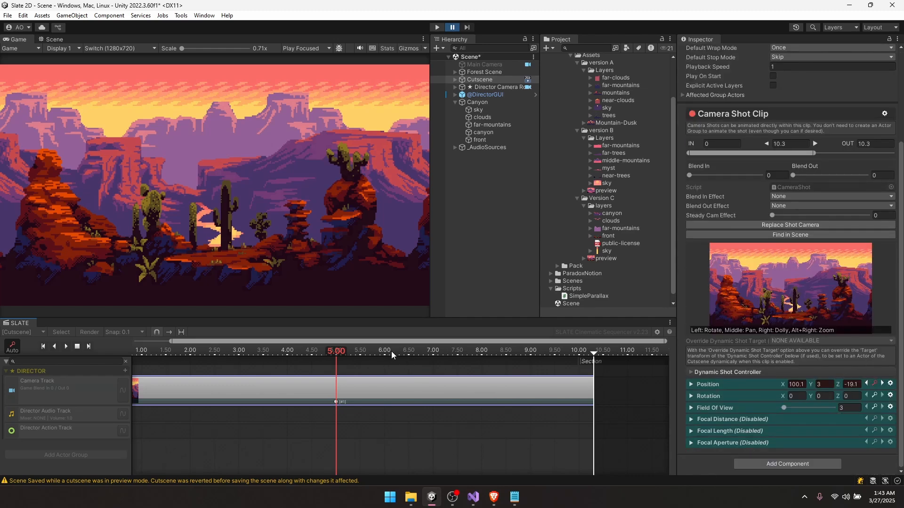
pyautogui.moveTo(391, 352); pyautogui.dragTo(592, 357)
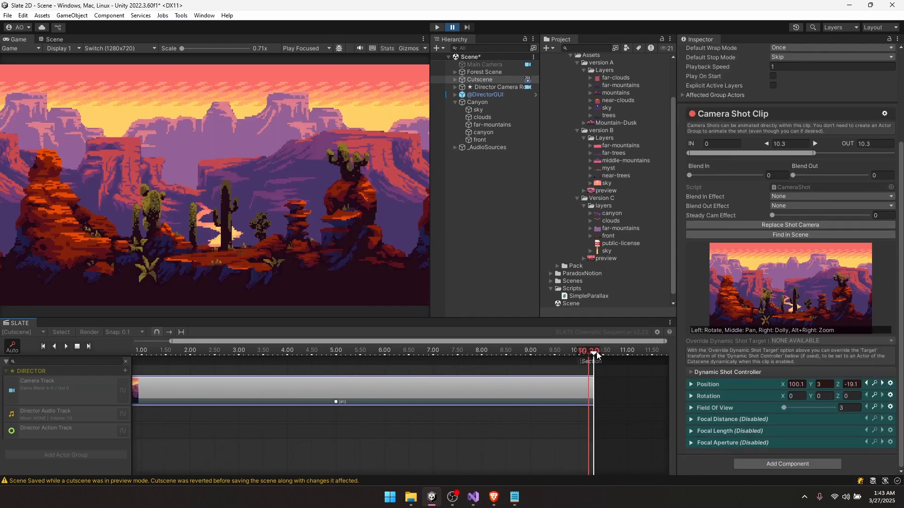
pyautogui.moveTo(782, 385)
pyautogui.mouseDown()
pyautogui.moveTo(758, 384)
pyautogui.moveTo(768, 382)
pyautogui.mouseUp()
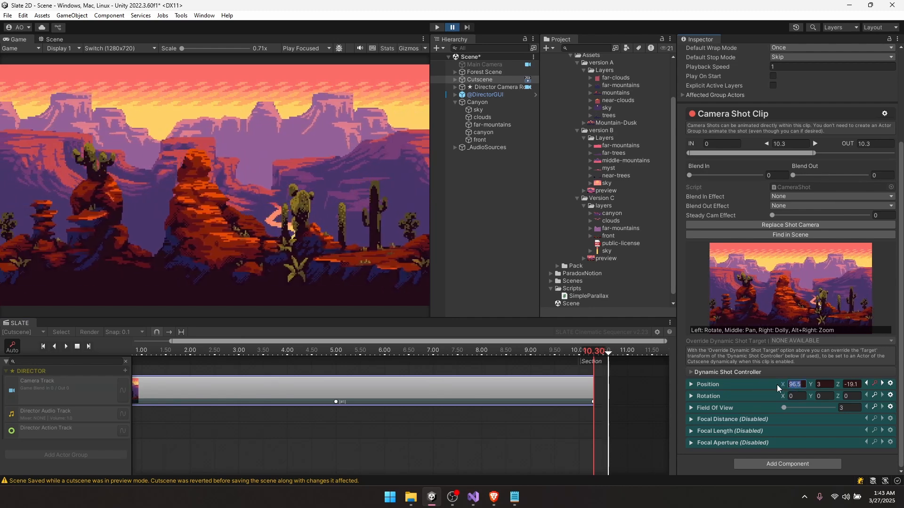
pyautogui.write('97')
pyautogui.press('Return')
pyautogui.click(123, 392)
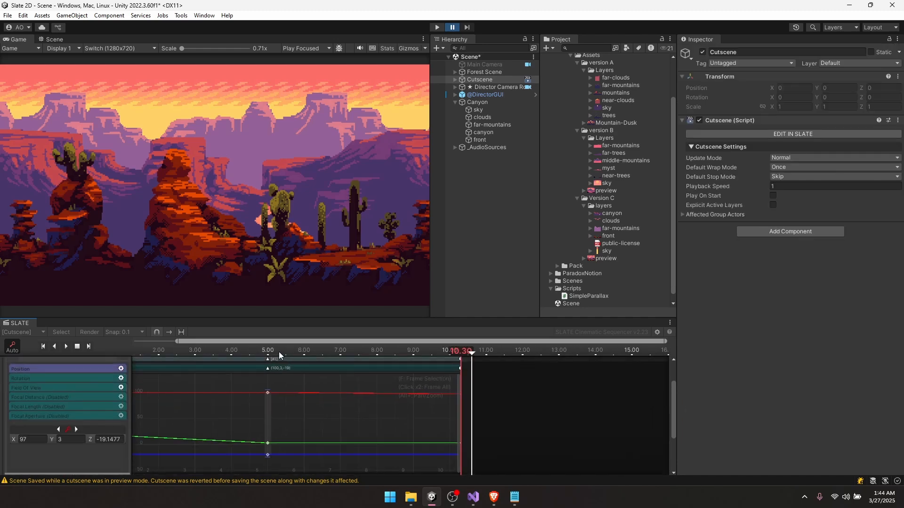
pyautogui.moveTo(278, 351); pyautogui.dragTo(308, 359)
pyautogui.press('space')
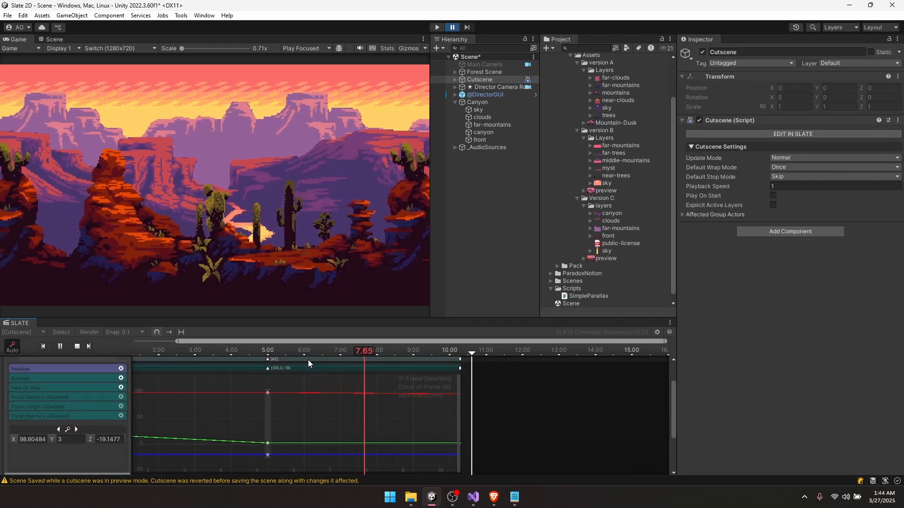
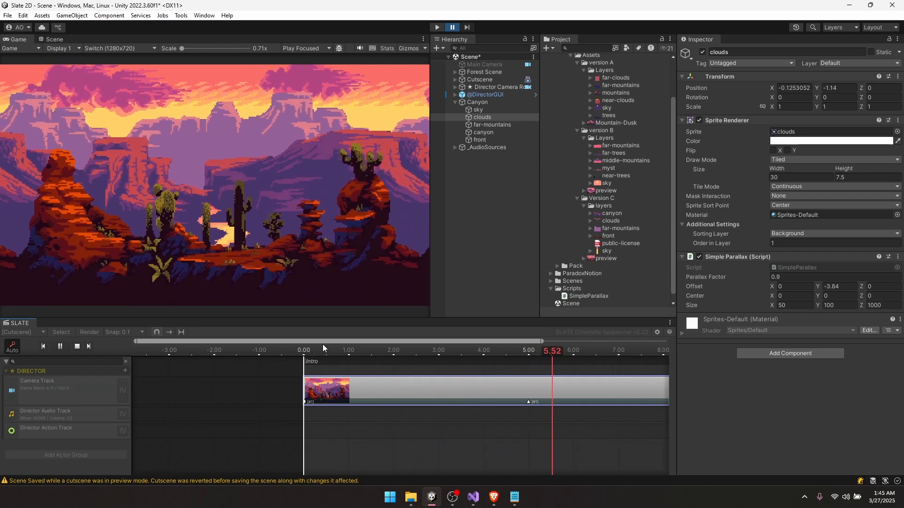
# - Duplicate the clouds layer below far-mountains and give it Parallax Factor 0.6, Offset Y -2.31, Order 3
pyautogui.press('space')
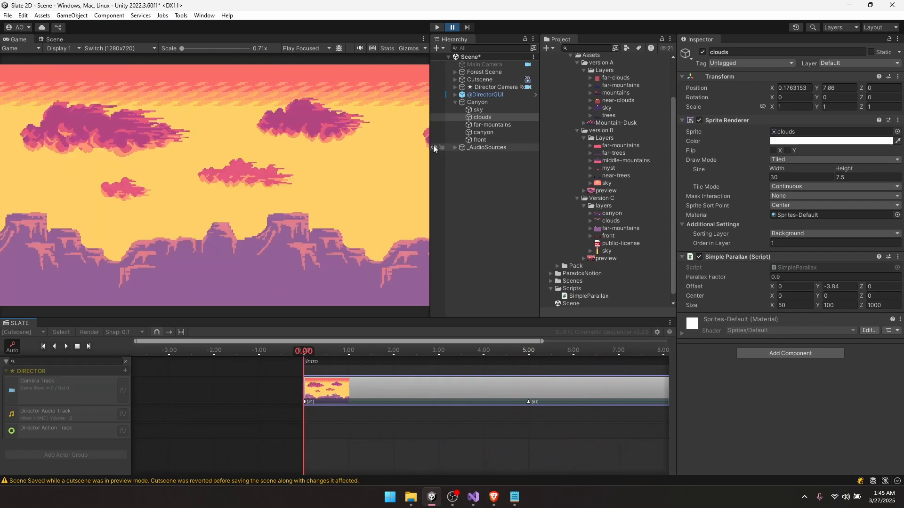
pyautogui.hotkey('ctrl', 'd')
pyautogui.moveTo(483, 134)
pyautogui.mouseDown()
pyautogui.moveTo(490, 137)
pyautogui.moveTo(487, 123)
pyautogui.mouseUp()
pyautogui.click(487, 132)
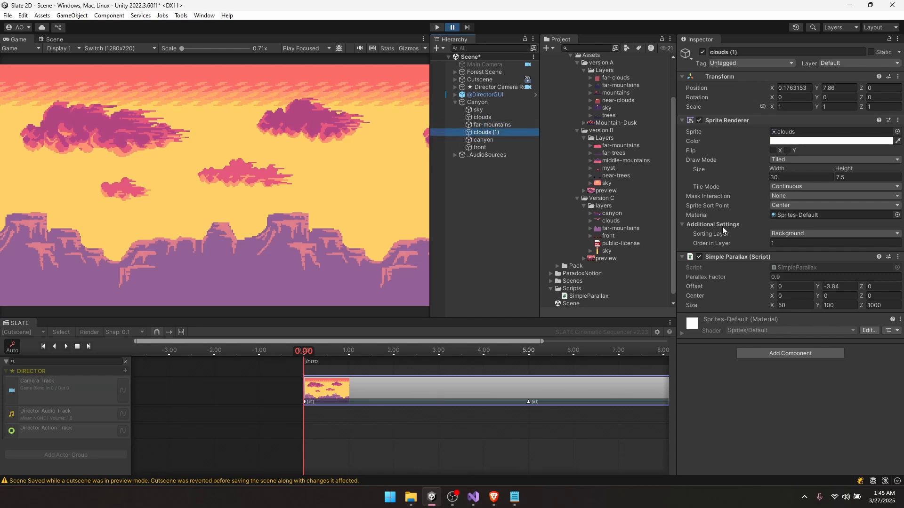
pyautogui.moveTo(304, 353); pyautogui.dragTo(479, 360)
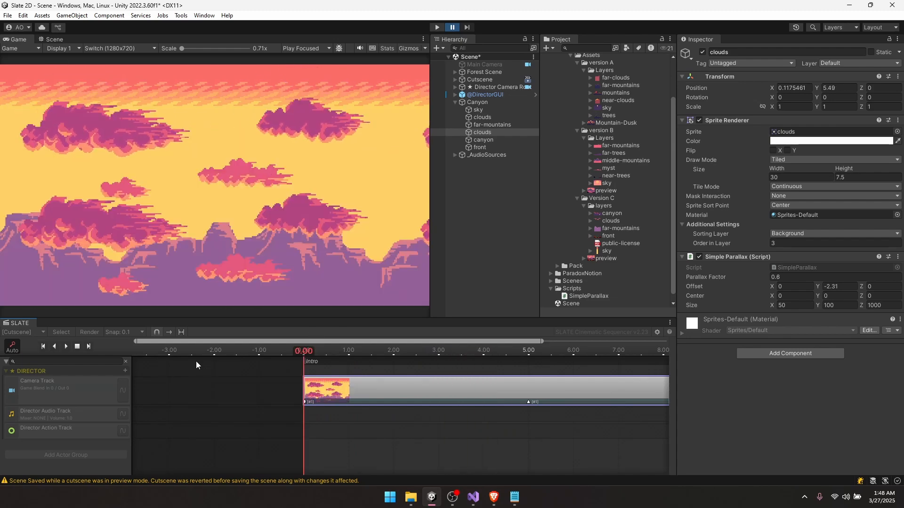
# - Add both clouds layers to the Slate cutscene as actor groups
pyautogui.click(77, 346)
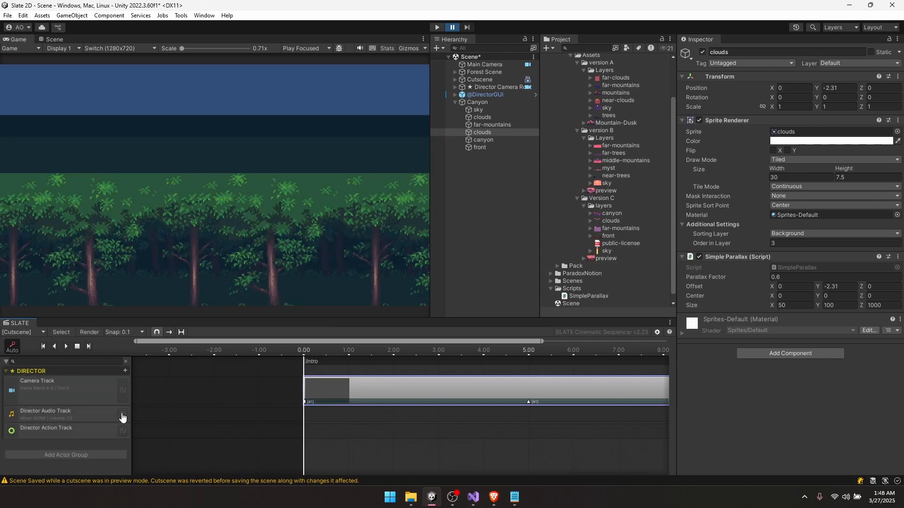
pyautogui.moveTo(563, 381); pyautogui.dragTo(249, 382, button='middle')
pyautogui.scroll(-5, 321, 392)
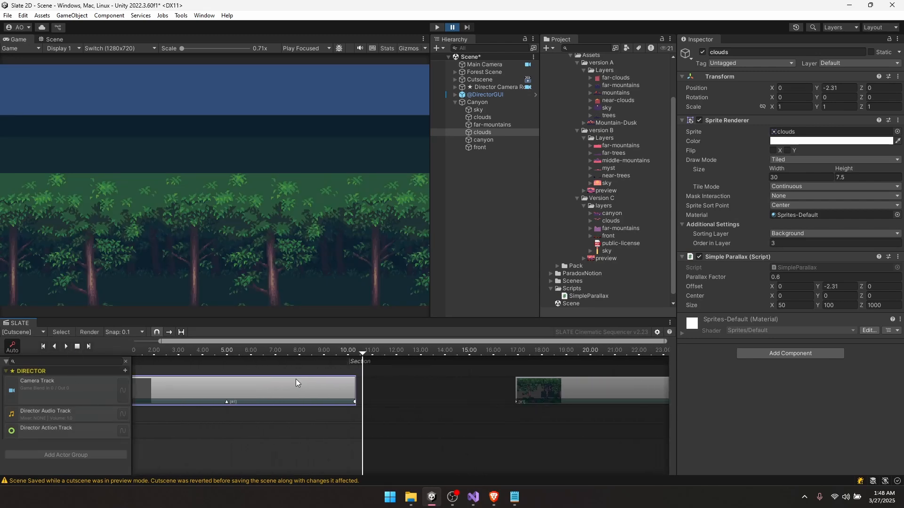
pyautogui.scroll(-2, 300, 385)
pyautogui.moveTo(358, 382); pyautogui.dragTo(463, 387, button='middle')
pyautogui.scroll(-2, 412, 395)
pyautogui.scroll(3, 463, 387)
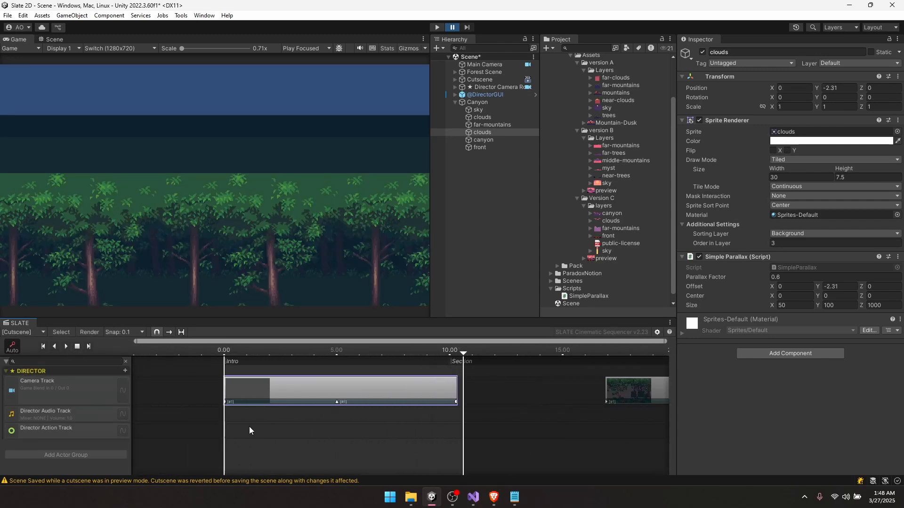
pyautogui.moveTo(250, 426); pyautogui.dragTo(317, 420, button='middle')
pyautogui.scroll(3, 316, 419)
pyautogui.scroll(2, 281, 422)
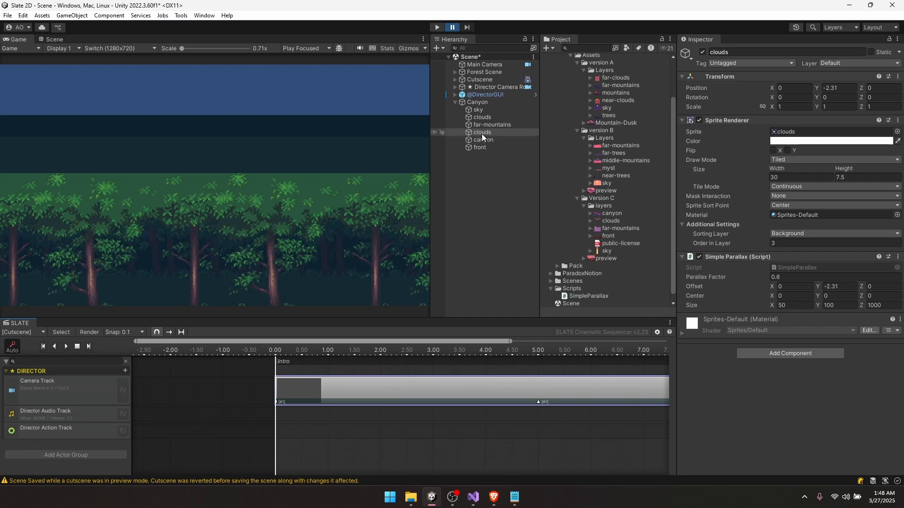
pyautogui.moveTo(484, 117); pyautogui.dragTo(309, 452)
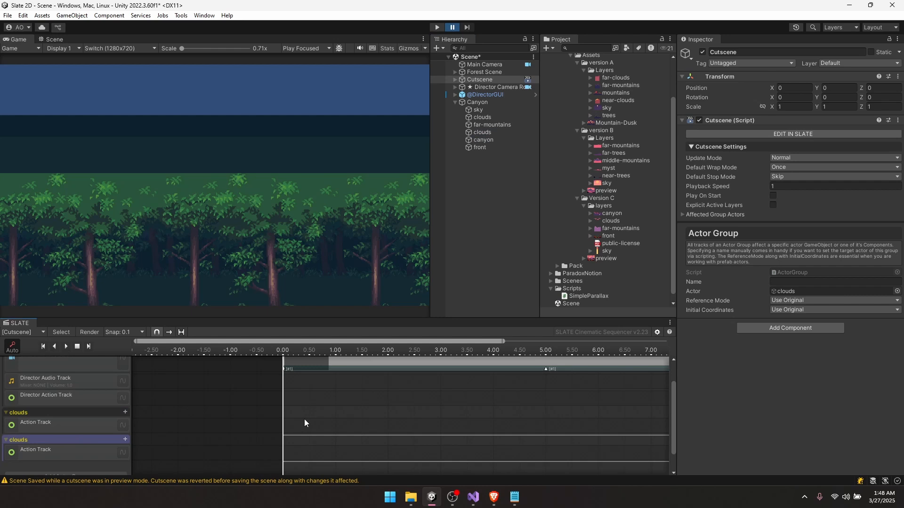
pyautogui.scroll(3, 304, 423)
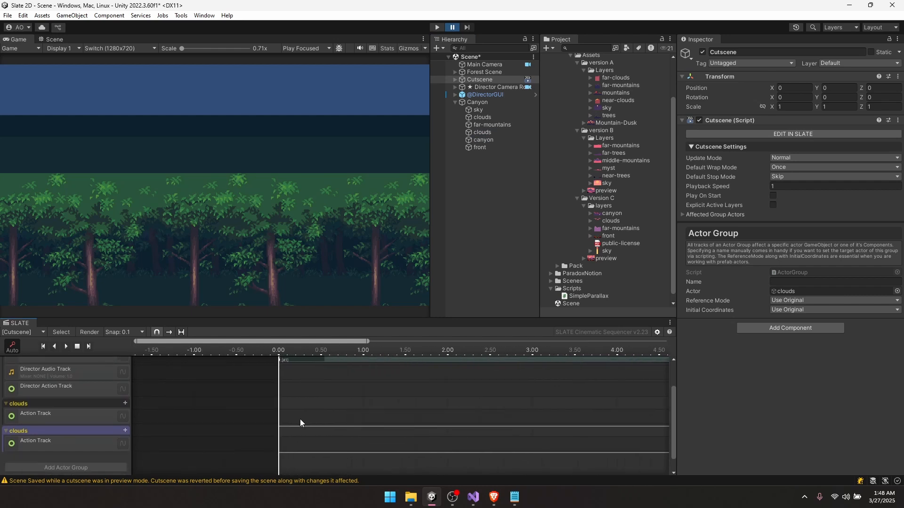
# - Add an Animate Properties clip to each clouds Action Track
pyautogui.rightClick(288, 420)
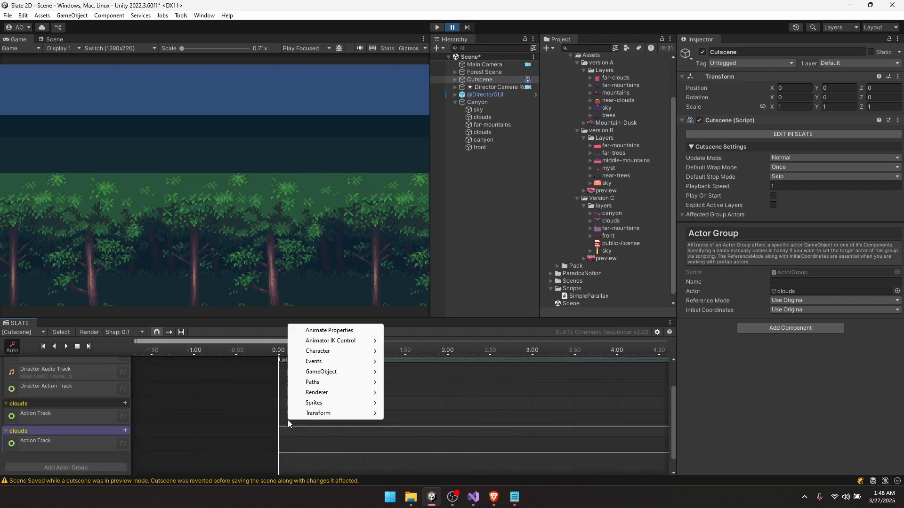
pyautogui.click(346, 334)
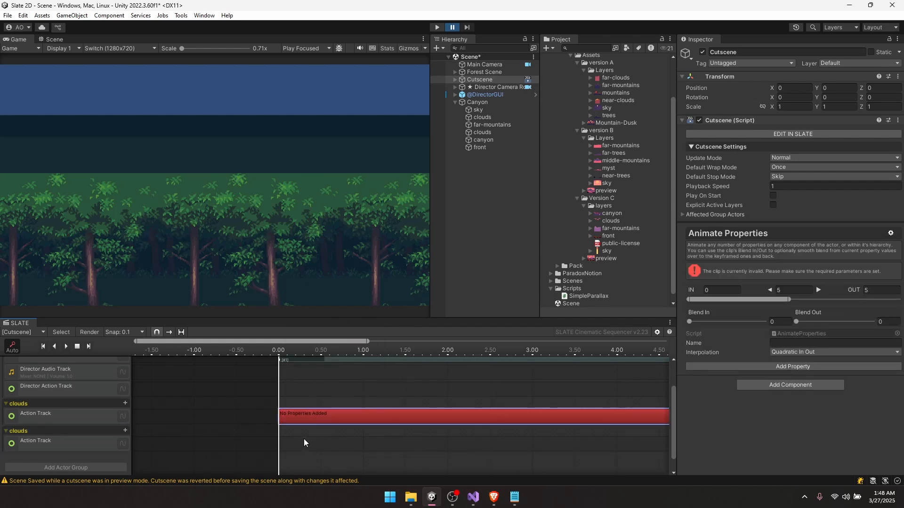
pyautogui.rightClick(293, 453)
pyautogui.click(339, 361)
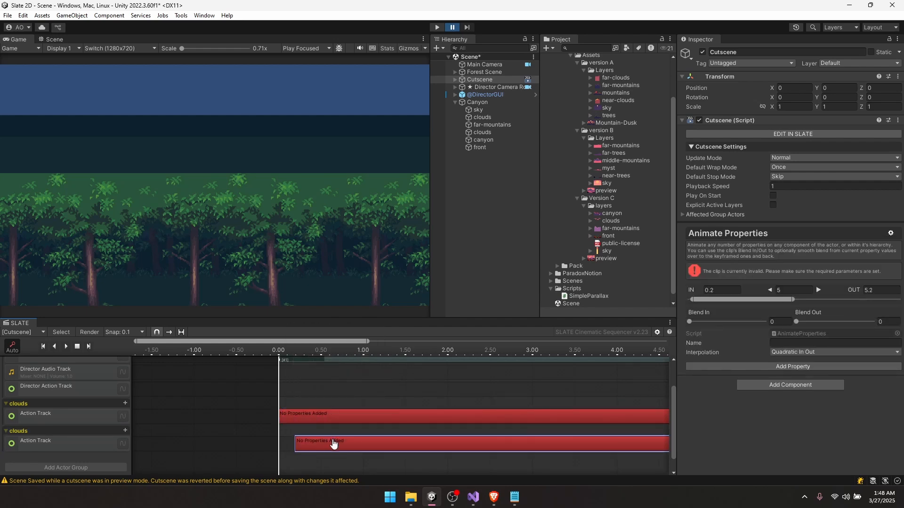
# - Key the first clouds layer's parallax Offset at 0, then set Offset X to 2 at 5 seconds
pyautogui.click(308, 419)
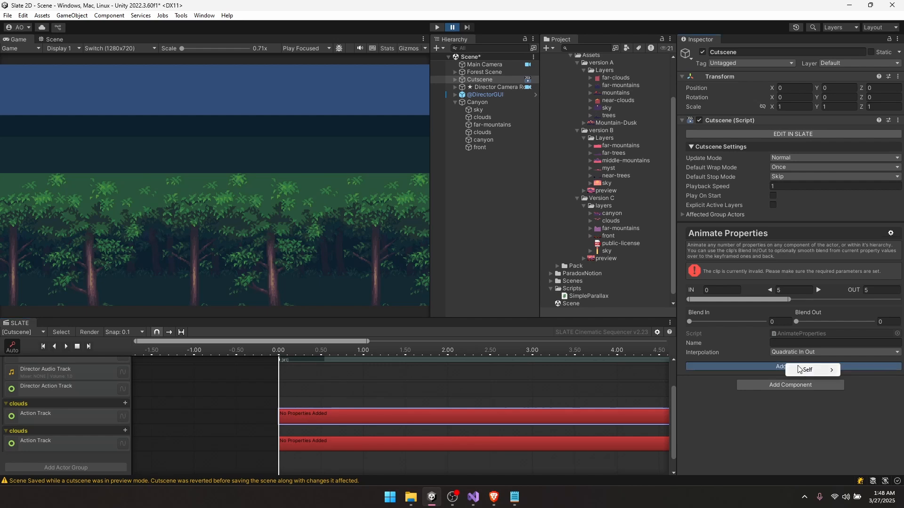
pyautogui.click(750, 368)
pyautogui.moveTo(751, 370)
pyautogui.moveTo(744, 394)
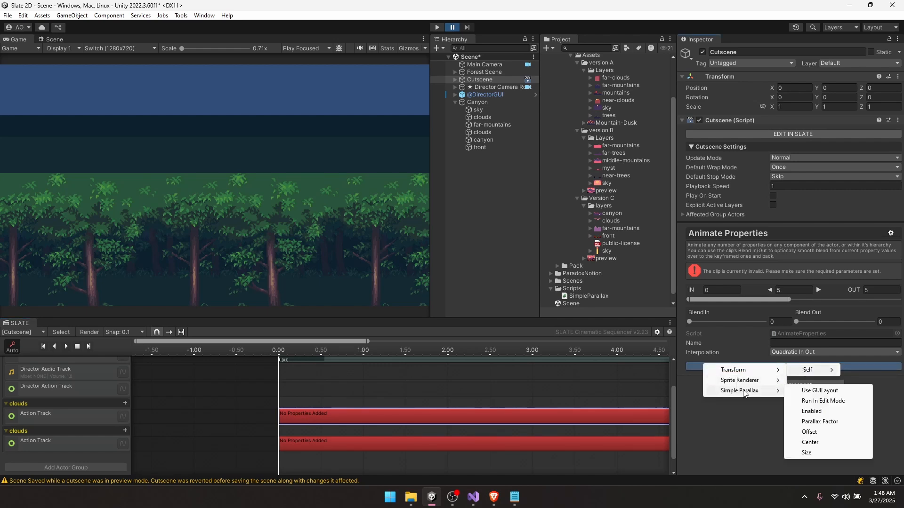
pyautogui.click(809, 431)
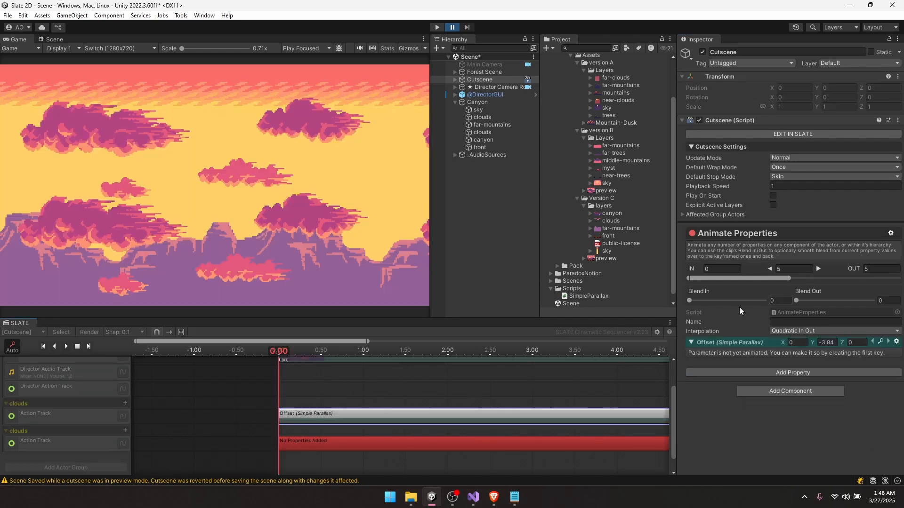
pyautogui.click(881, 343)
pyautogui.moveTo(290, 351); pyautogui.dragTo(586, 394)
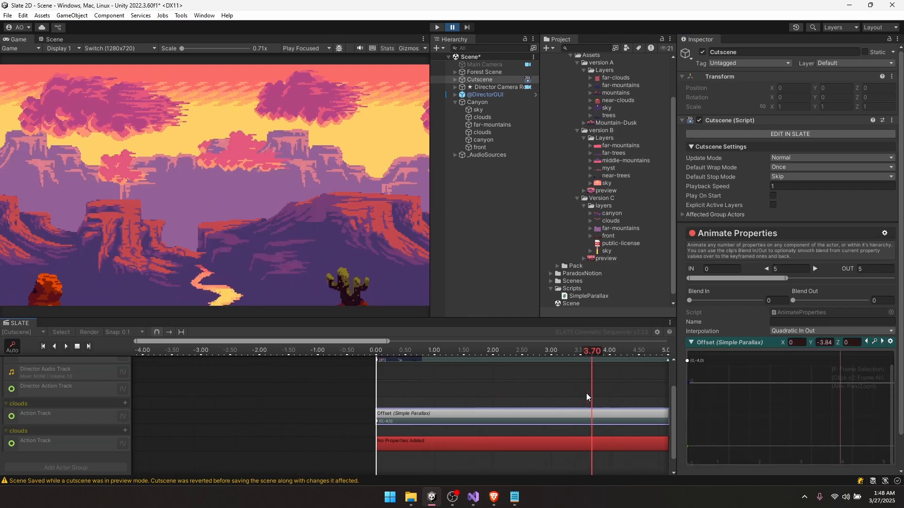
pyautogui.scroll(-6, 587, 394)
pyautogui.moveTo(490, 352); pyautogui.dragTo(525, 352)
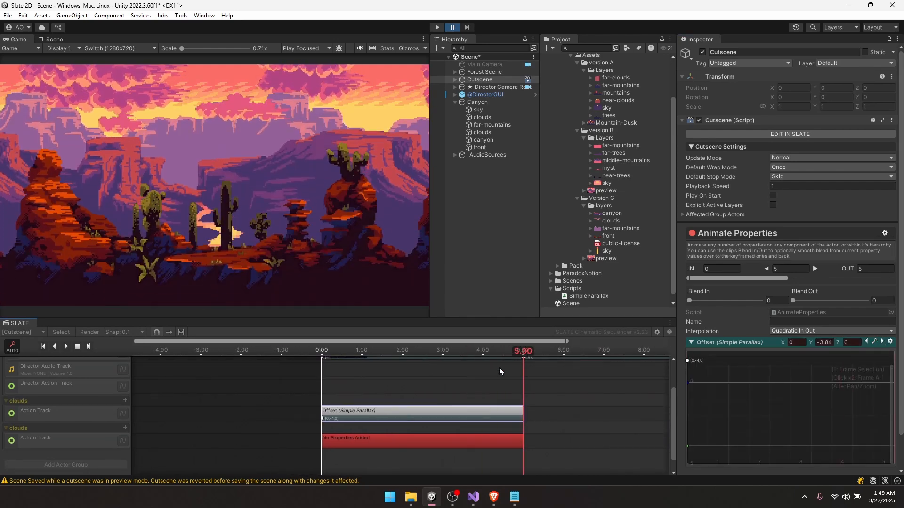
pyautogui.moveTo(782, 344); pyautogui.dragTo(818, 344)
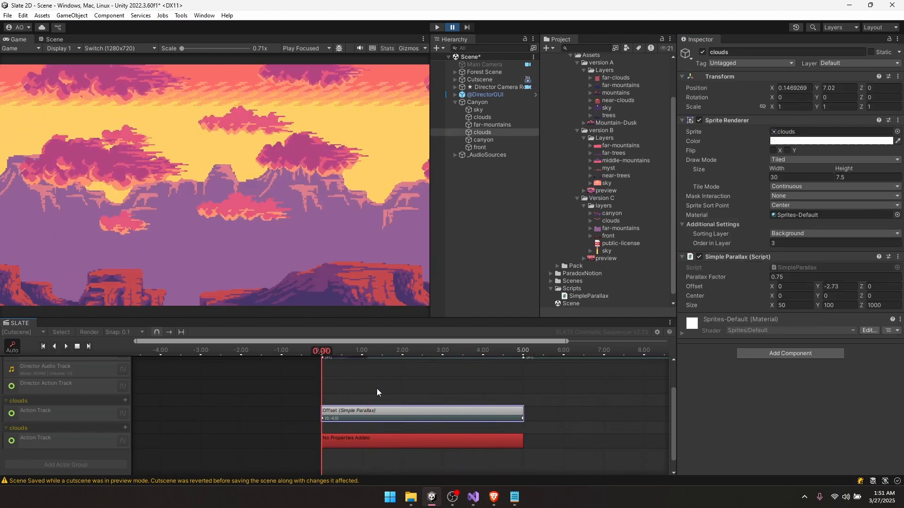
pyautogui.scroll(-1, 376, 388)
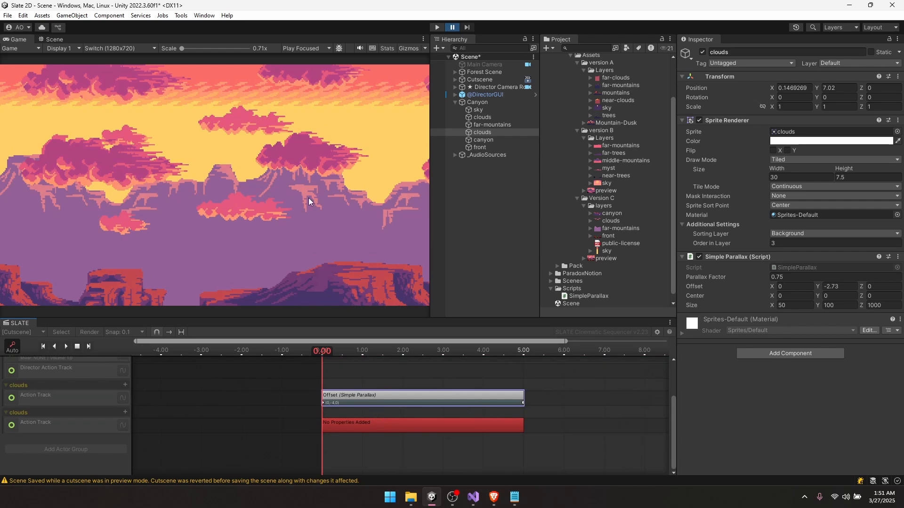
# - Set the second clouds clip's interpolation to Linear
pyautogui.click(344, 429)
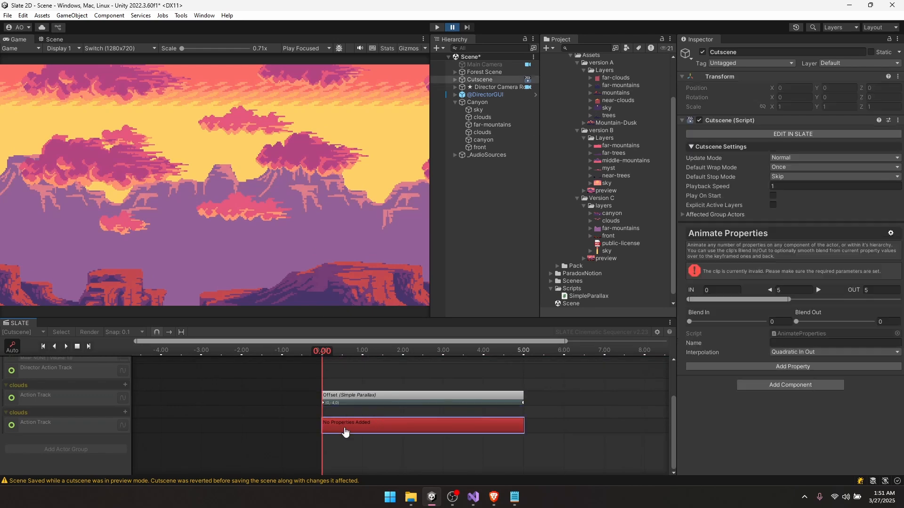
pyautogui.click(811, 368)
pyautogui.moveTo(811, 373)
pyautogui.click(800, 352)
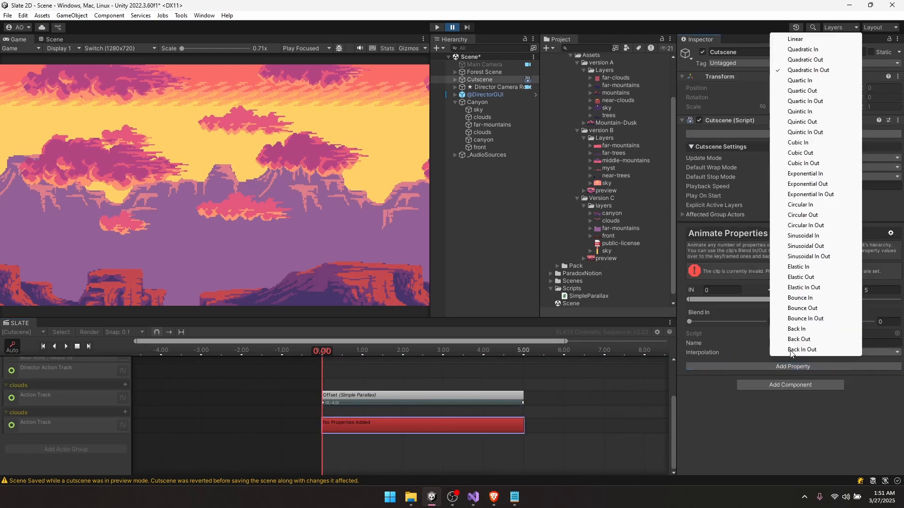
pyautogui.click(798, 40)
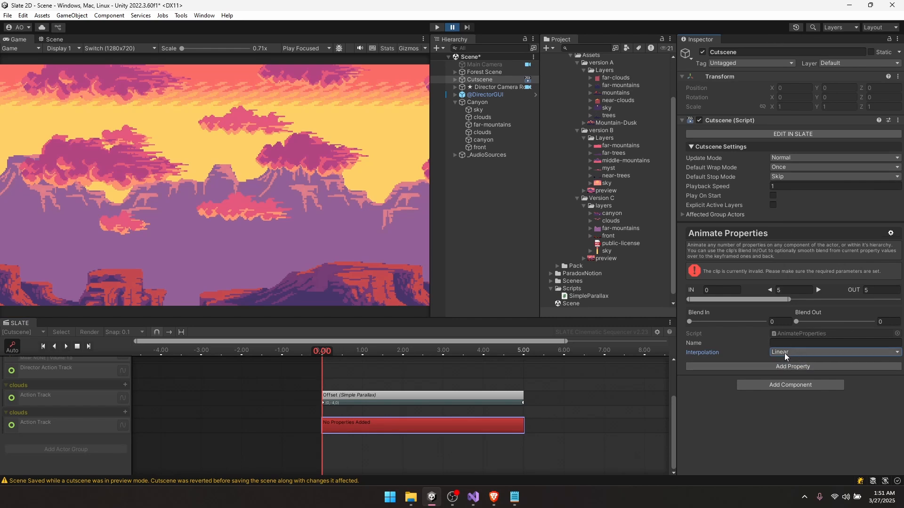
# - Key the second clouds layer's Offset at 0 and set Offset X to -1.99 at 5 seconds
pyautogui.click(754, 367)
pyautogui.moveTo(769, 375)
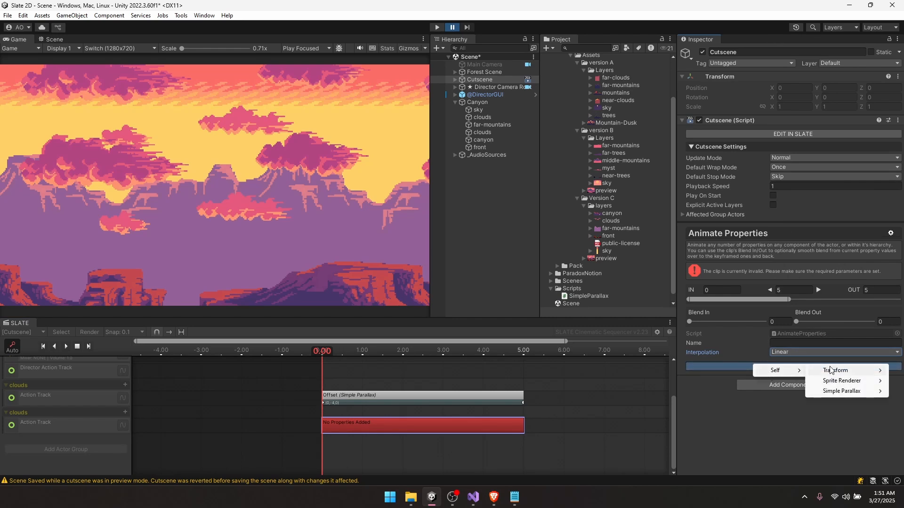
pyautogui.moveTo(838, 393)
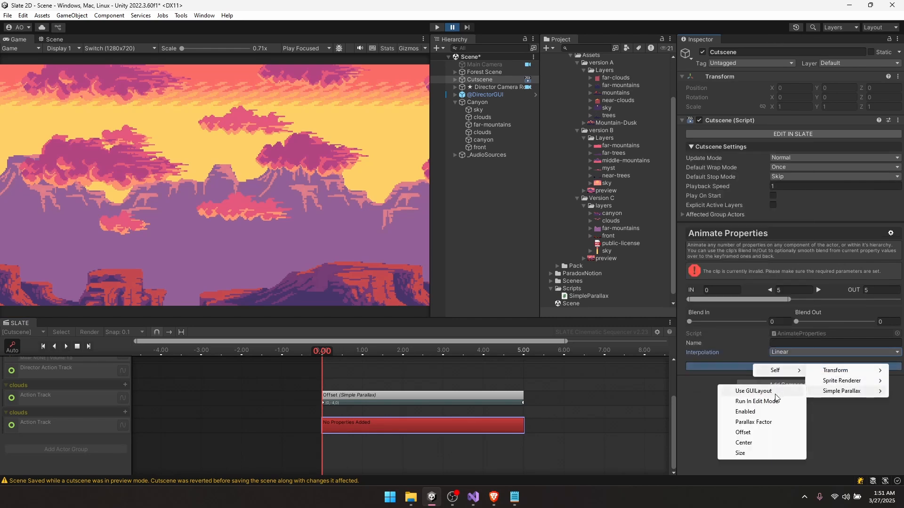
pyautogui.click(744, 432)
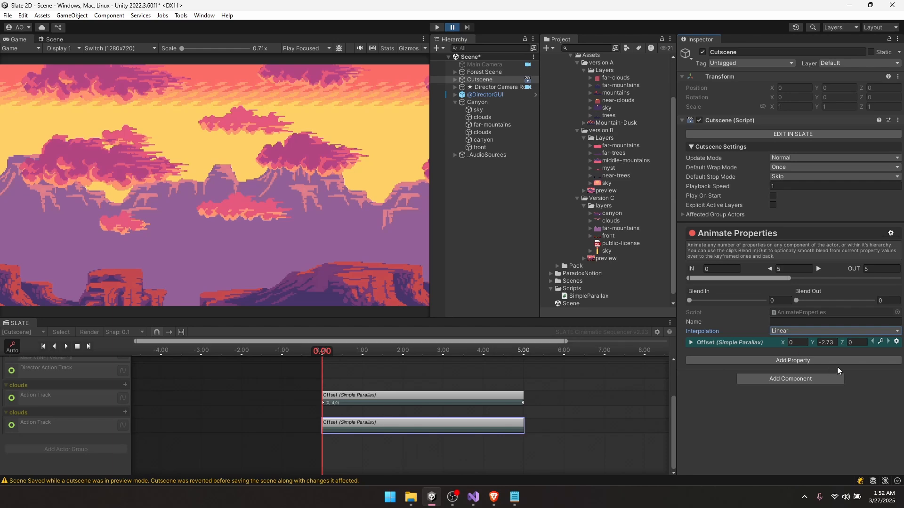
pyautogui.click(880, 343)
pyautogui.moveTo(415, 352); pyautogui.dragTo(524, 351)
pyautogui.click(794, 343)
pyautogui.moveTo(781, 341); pyautogui.dragTo(752, 340)
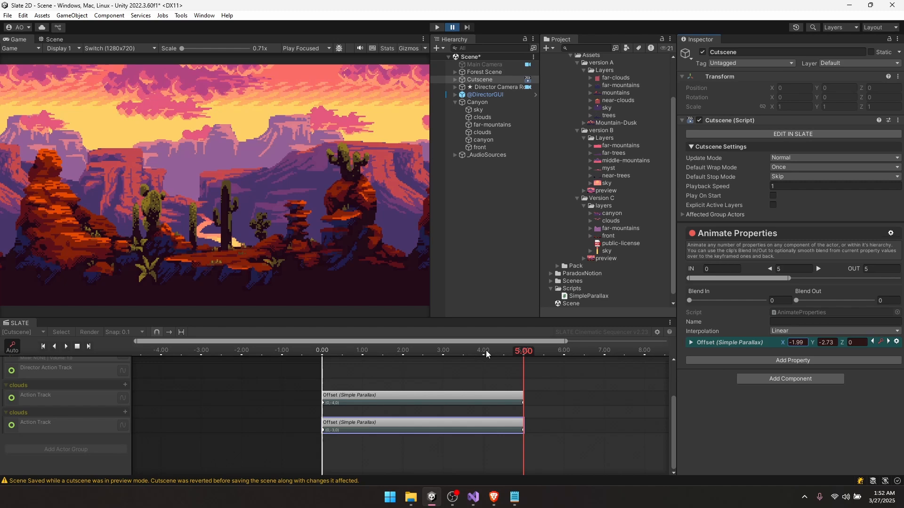
# - Play and scrub the cutscene to preview both cloud layers drifting
pyautogui.press('space')
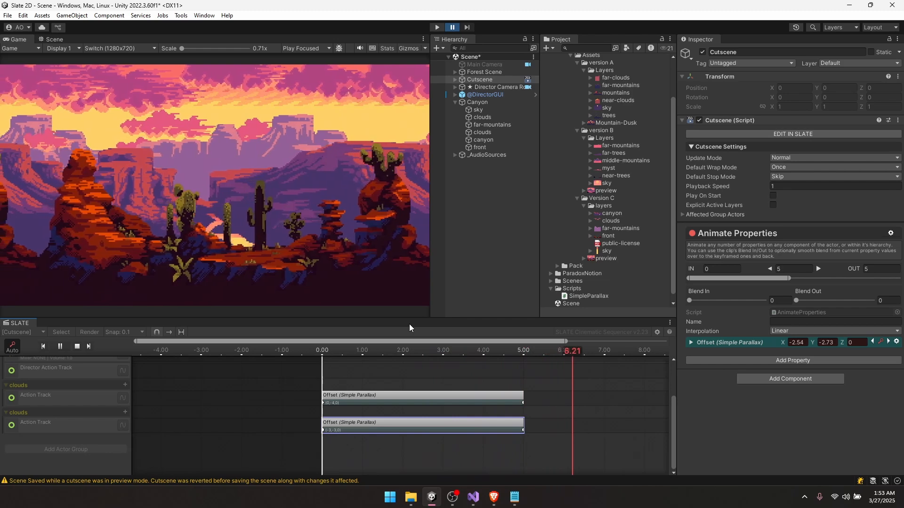
pyautogui.scroll(-5, 394, 383)
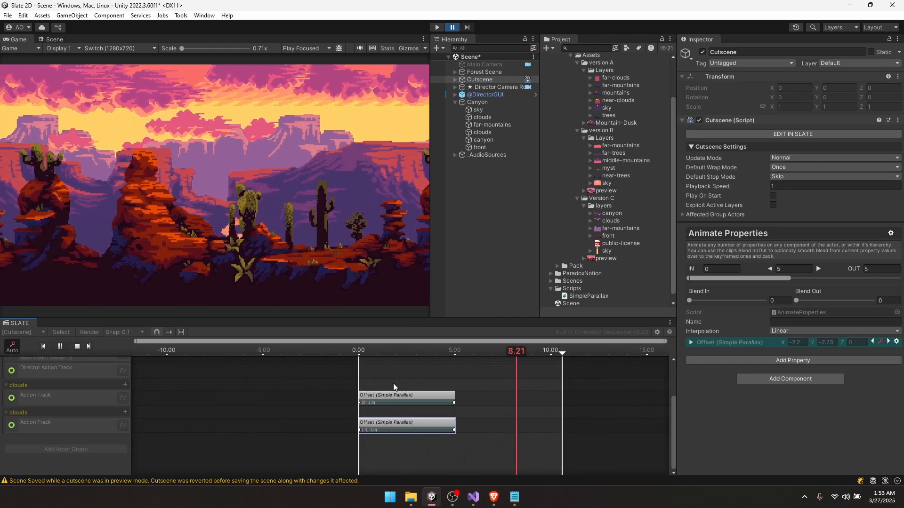
pyautogui.moveTo(380, 350); pyautogui.dragTo(550, 353)
pyautogui.scroll(-5, 511, 377)
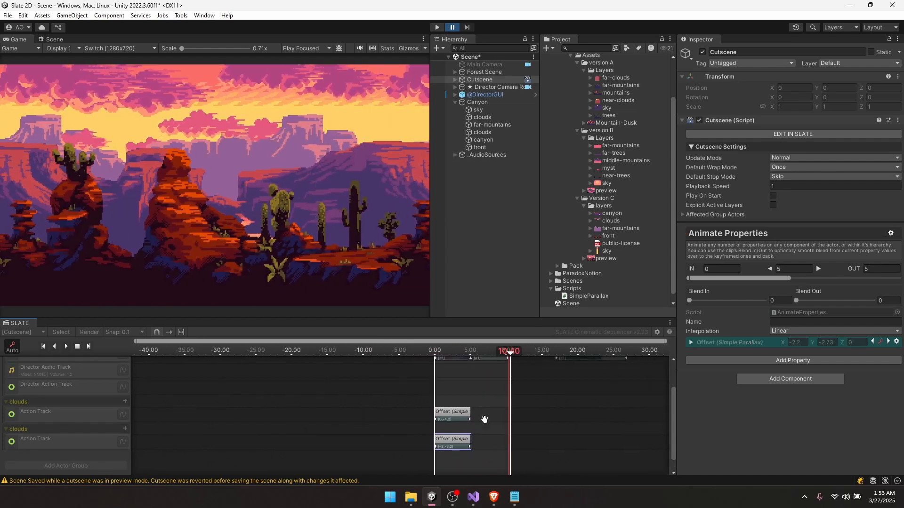
# - Turn on retiming and stretch the upper clouds Offset clip to end at 10.6
pyautogui.moveTo(485, 419); pyautogui.dragTo(452, 433, button='middle')
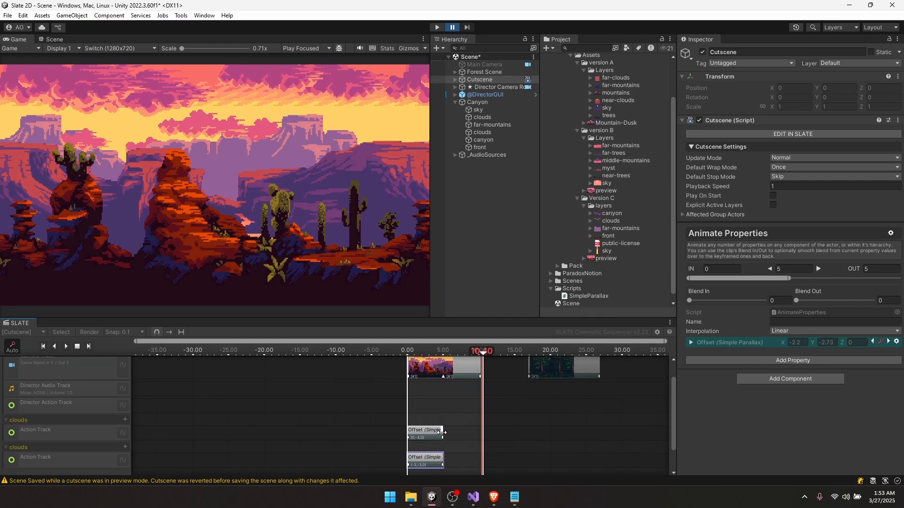
pyautogui.click(436, 437)
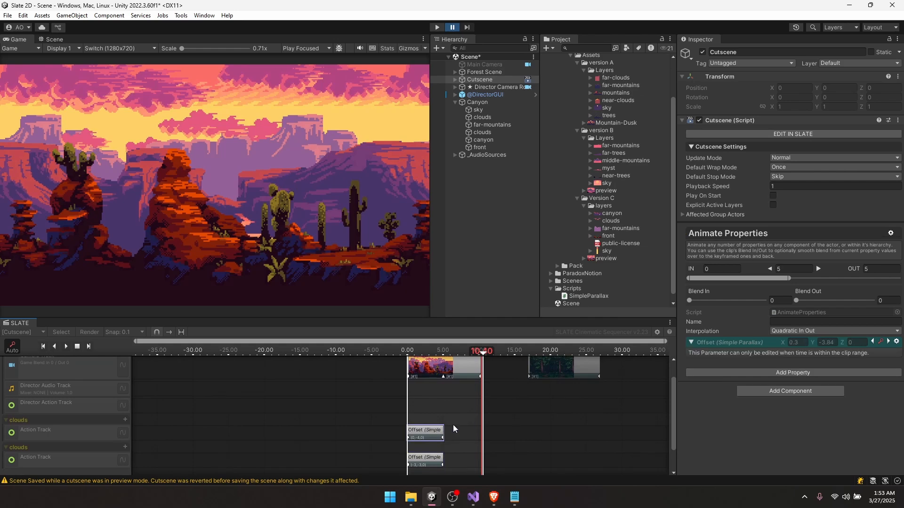
pyautogui.moveTo(440, 351); pyautogui.dragTo(497, 350)
pyautogui.scroll(7, 475, 372)
pyautogui.moveTo(398, 427); pyautogui.dragTo(402, 400, button='middle')
pyautogui.scroll(-1, 372, 403)
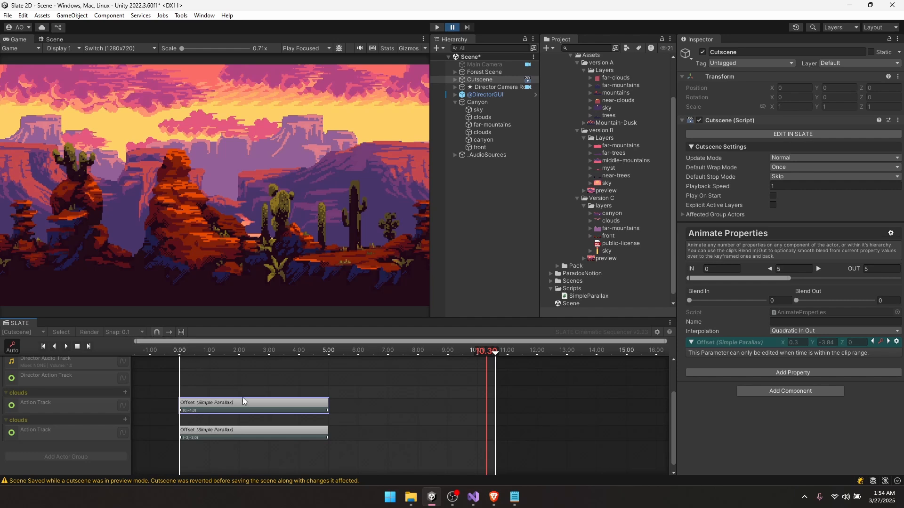
pyautogui.click(181, 332)
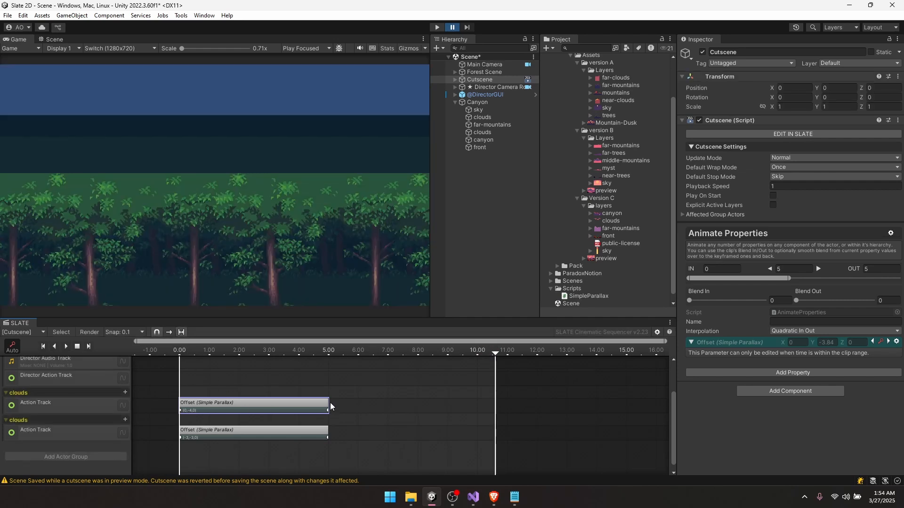
pyautogui.moveTo(329, 404); pyautogui.dragTo(421, 394)
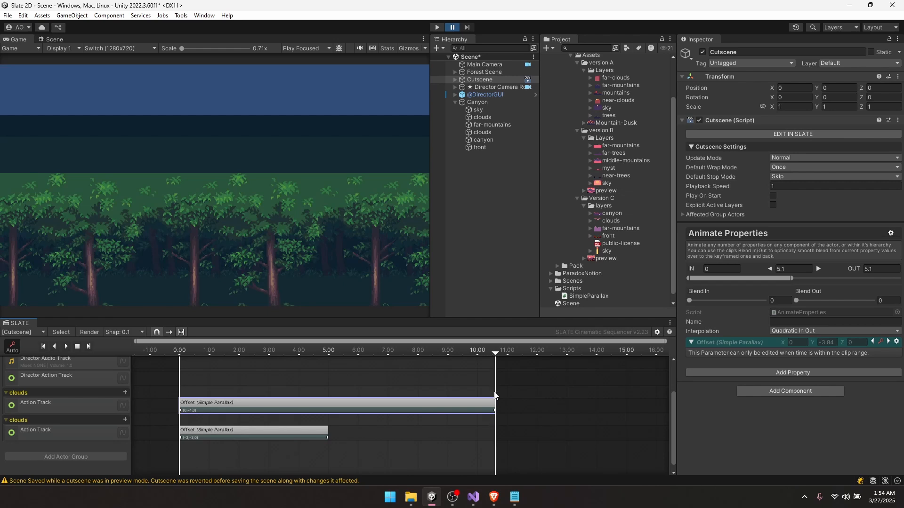
pyautogui.moveTo(494, 392); pyautogui.dragTo(494, 394)
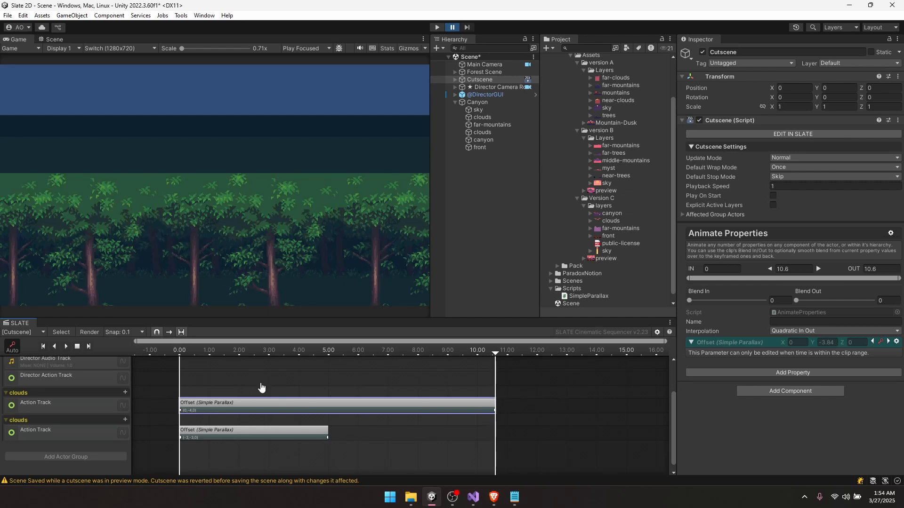
# - Stretch the lower clouds Offset clip to end at 10.6 as well
pyautogui.moveTo(327, 431); pyautogui.dragTo(465, 429)
pyautogui.hotkey('ctrl', 'z')
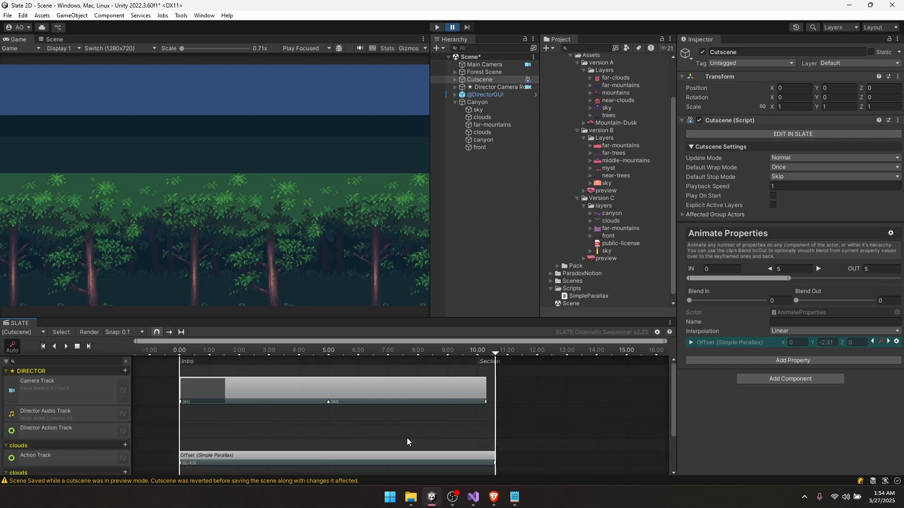
pyautogui.scroll(-3, 372, 444)
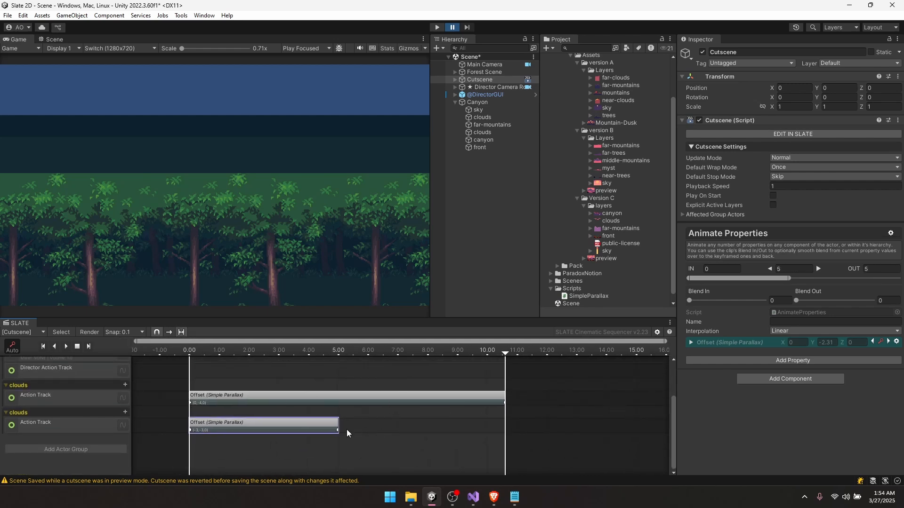
pyautogui.moveTo(337, 424); pyautogui.dragTo(503, 420)
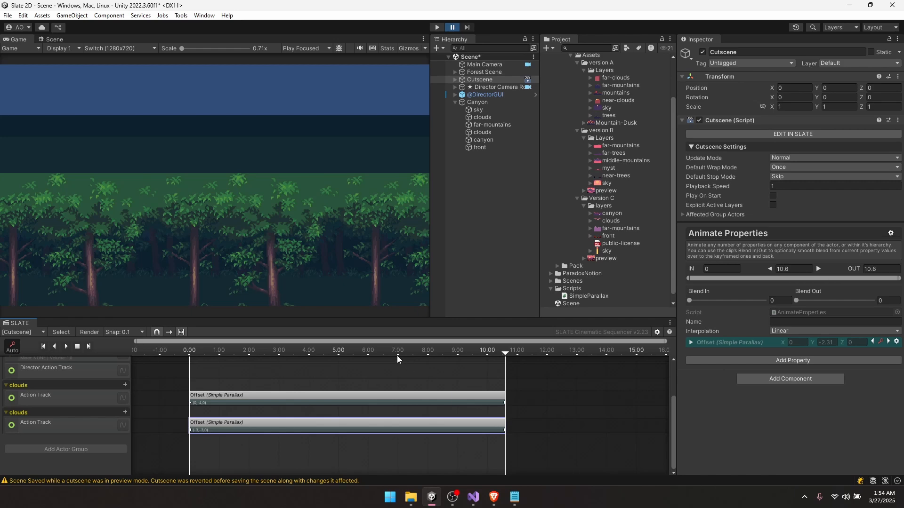
pyautogui.scroll(-1, 390, 370)
pyautogui.moveTo(381, 377); pyautogui.dragTo(396, 398, button='middle')
# - Play the cutscene from the start and check the clouds clips around 10.5–10.6 seconds
pyautogui.moveTo(383, 360); pyautogui.dragTo(216, 346)
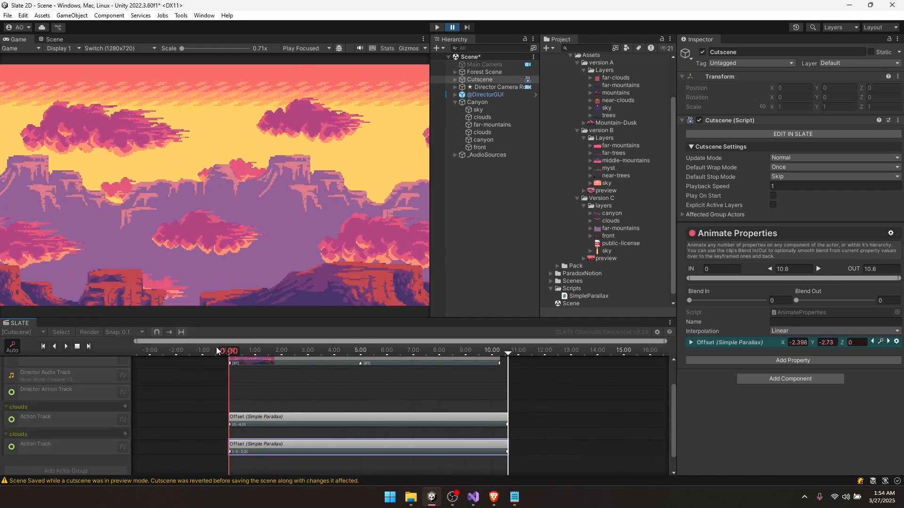
pyautogui.press('space')
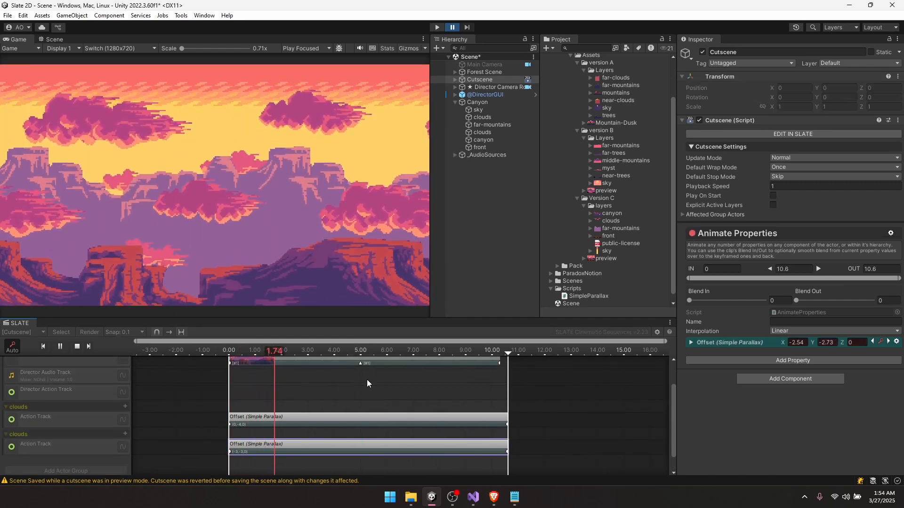
pyautogui.press('space')
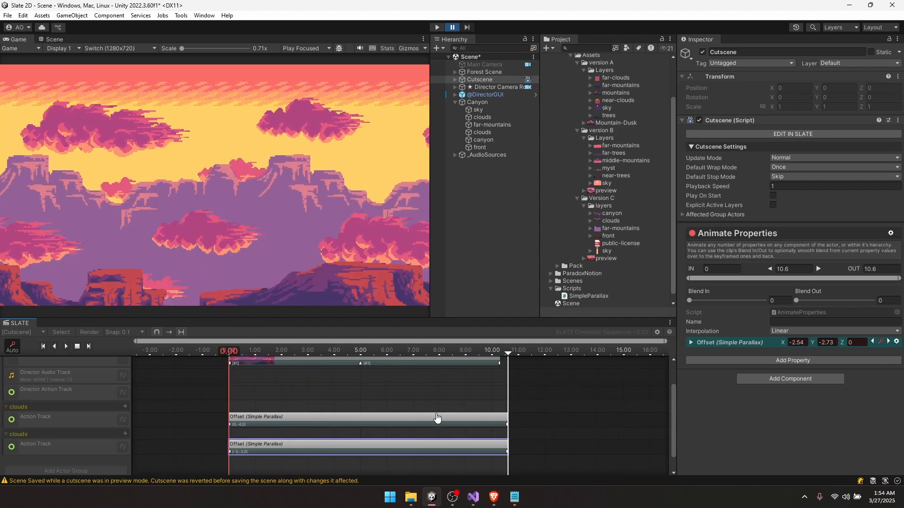
pyautogui.moveTo(438, 419); pyautogui.dragTo(398, 416, button='middle')
pyautogui.click(454, 353)
pyautogui.click(469, 355)
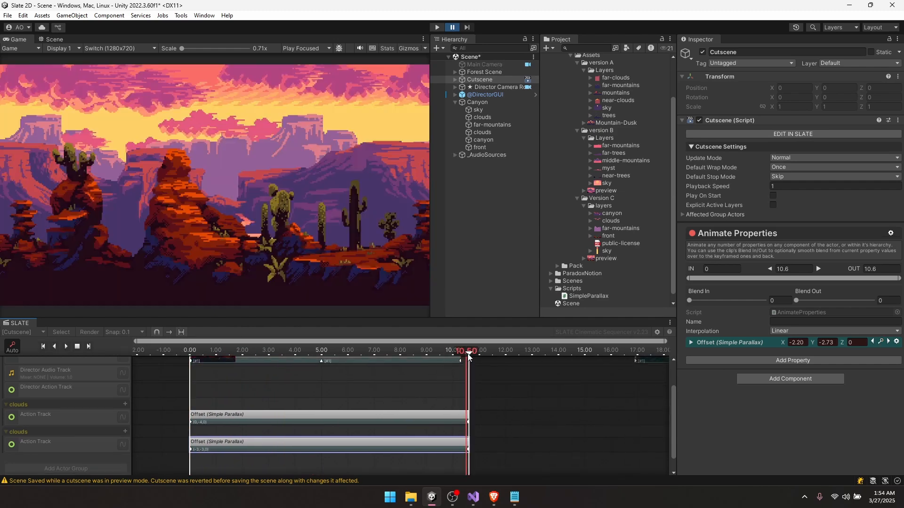
pyautogui.scroll(5, 468, 418)
pyautogui.click(422, 355)
pyautogui.click(430, 354)
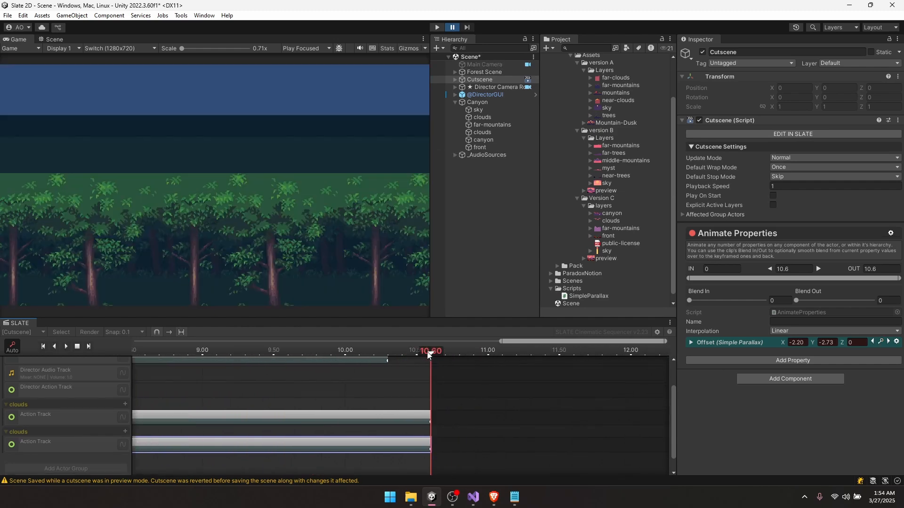
pyautogui.click(428, 417)
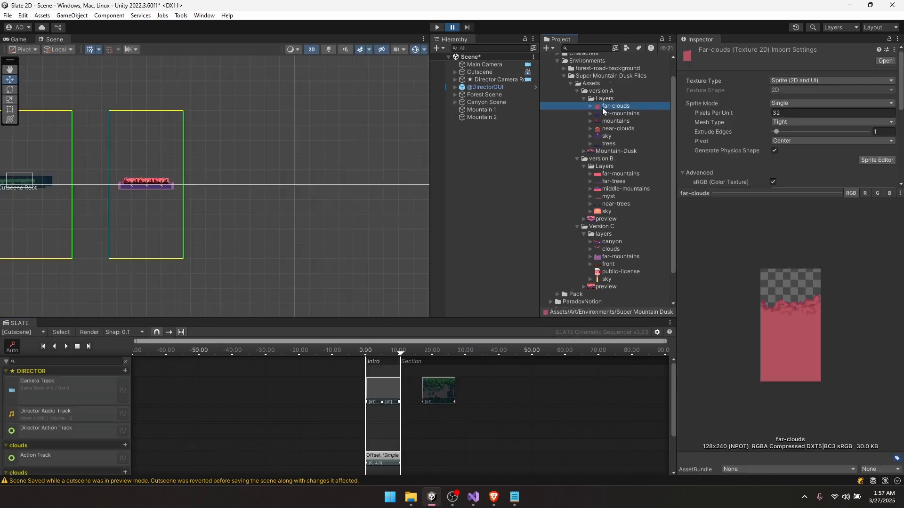
# - Add the trees sprite as a layer inside Mountain 1
pyautogui.press('Right')
pyautogui.press('Down')
pyautogui.press('Down')
pyautogui.press('Down')
pyautogui.press('Down')
pyautogui.moveTo(604, 144); pyautogui.dragTo(482, 110)
pyautogui.keyDown('shift'); pyautogui.click(485, 118); pyautogui.keyUp('shift')
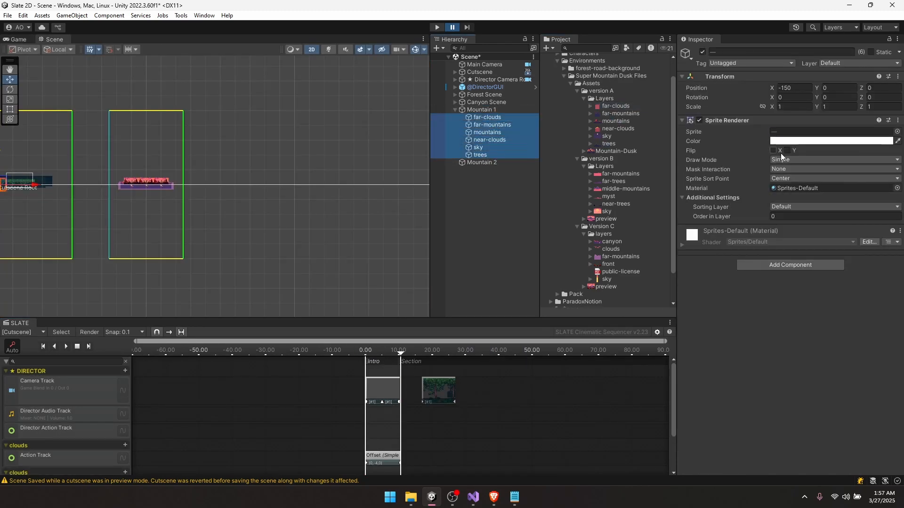
# - Set the Mountain 1 sprites to Tiled draw mode and apply their texture import settings
pyautogui.click(782, 159)
pyautogui.click(791, 189)
pyautogui.click(615, 107)
pyautogui.keyDown('shift'); pyautogui.click(608, 144); pyautogui.keyUp('shift')
pyautogui.click(887, 167)
# - Give all six Mountain 1 layers X position 0, Simple Parallax, and width 28.58
pyautogui.click(484, 116)
pyautogui.keyDown('shift'); pyautogui.click(486, 155); pyautogui.keyUp('shift')
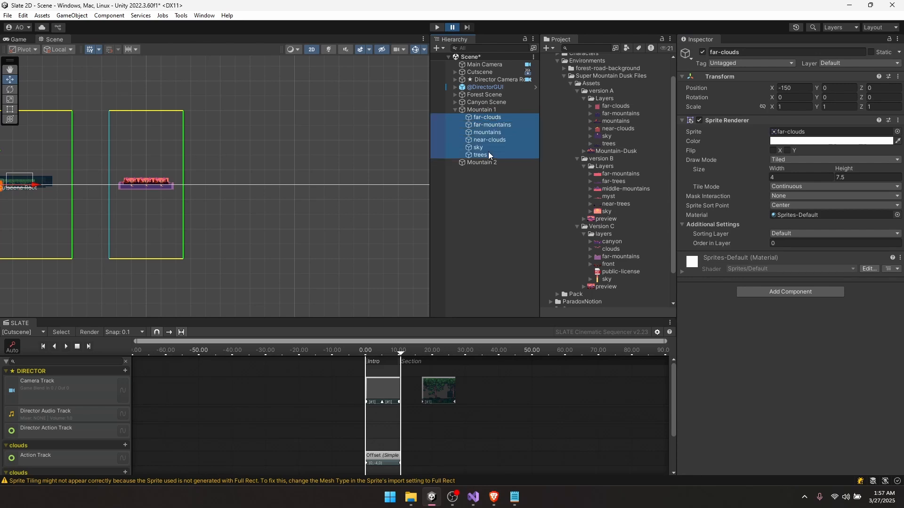
pyautogui.click(794, 88)
pyautogui.write('0')
pyautogui.click(455, 102)
pyautogui.click(487, 117)
pyautogui.keyDown('shift'); pyautogui.click(482, 155); pyautogui.keyUp('shift')
pyautogui.press('f')
pyautogui.moveTo(778, 169); pyautogui.dragTo(111, 151)
# - Put the six layers on the Background sorting layer and move sky to the top
pyautogui.click(486, 119)
pyautogui.keyDown('shift'); pyautogui.click(482, 154); pyautogui.keyUp('shift')
pyautogui.click(800, 233)
pyautogui.click(795, 245)
pyautogui.click(491, 118)
pyautogui.click(491, 125)
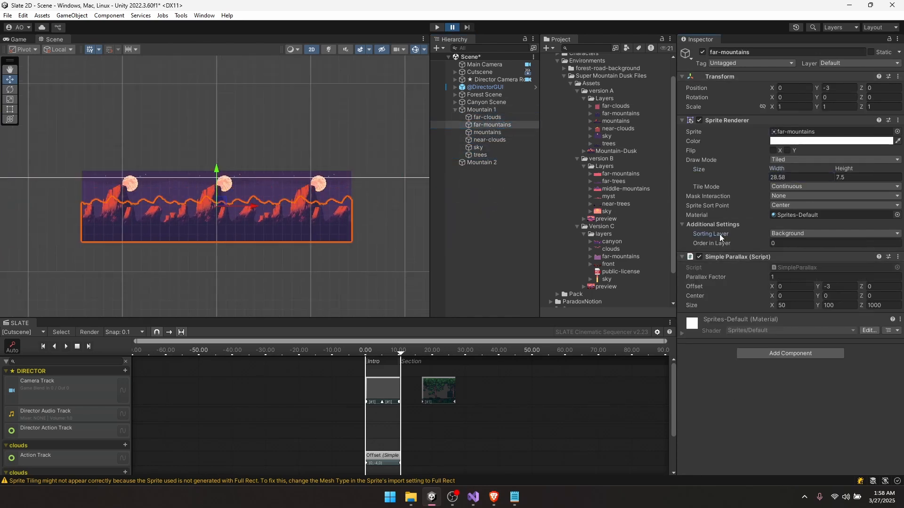
pyautogui.moveTo(480, 147); pyautogui.dragTo(481, 113)
# - Set Order in Layer 1–5 for far-clouds, far-mountains, mountains, near-clouds and trees
pyautogui.click(487, 125)
pyautogui.click(779, 243)
pyautogui.write('1')
pyautogui.click(491, 132)
pyautogui.click(782, 244)
pyautogui.write('2')
pyautogui.click(616, 151)
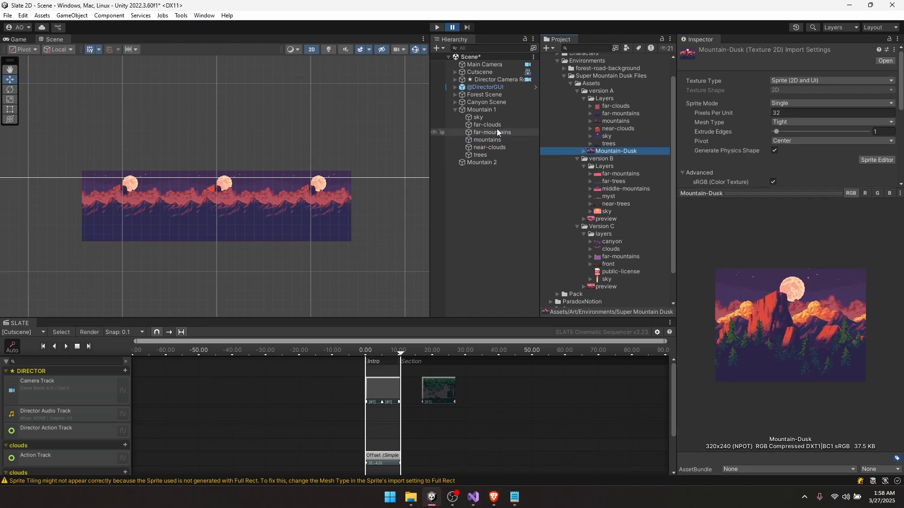
pyautogui.click(488, 140)
pyautogui.click(781, 243)
pyautogui.write('3')
pyautogui.click(489, 147)
pyautogui.click(781, 243)
pyautogui.write('4')
pyautogui.click(481, 155)
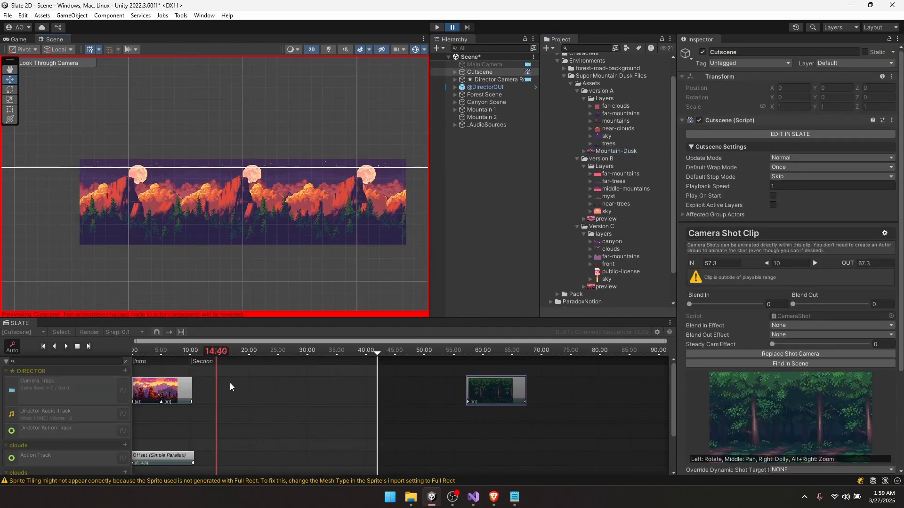
# - Add a new Camera Shot Clip to the camera track starting at 10.3
pyautogui.rightClick(230, 390)
pyautogui.click(262, 391)
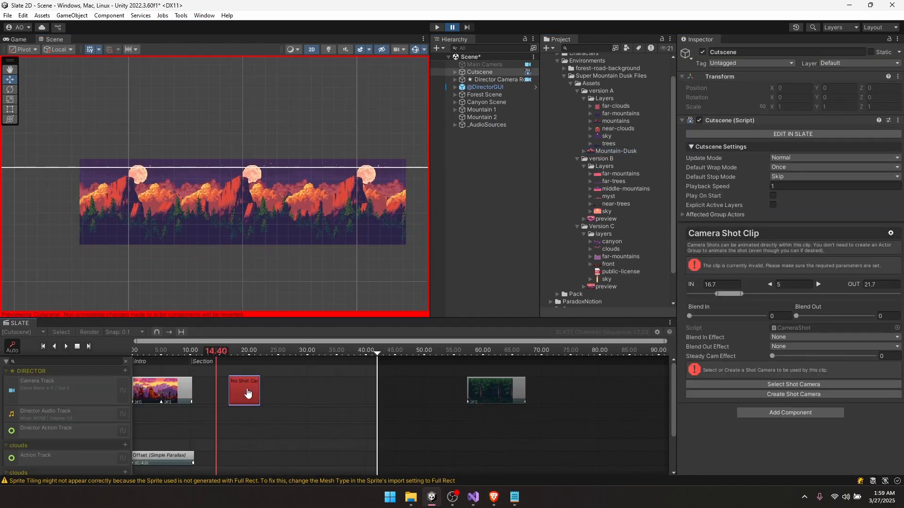
pyautogui.moveTo(242, 389); pyautogui.dragTo(222, 390)
pyautogui.scroll(4, 254, 375)
pyautogui.moveTo(207, 369); pyautogui.dragTo(277, 365, button='middle')
pyautogui.moveTo(272, 355); pyautogui.dragTo(243, 355)
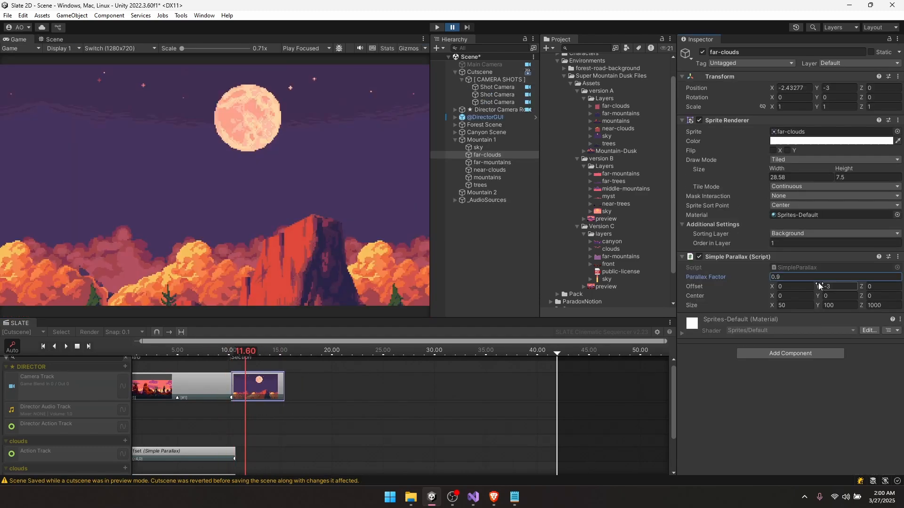
# - Lower the mountains layer's Offset Y to -0.47, adjust its width, and frame the new shot camera
pyautogui.moveTo(818, 282); pyautogui.dragTo(834, 279)
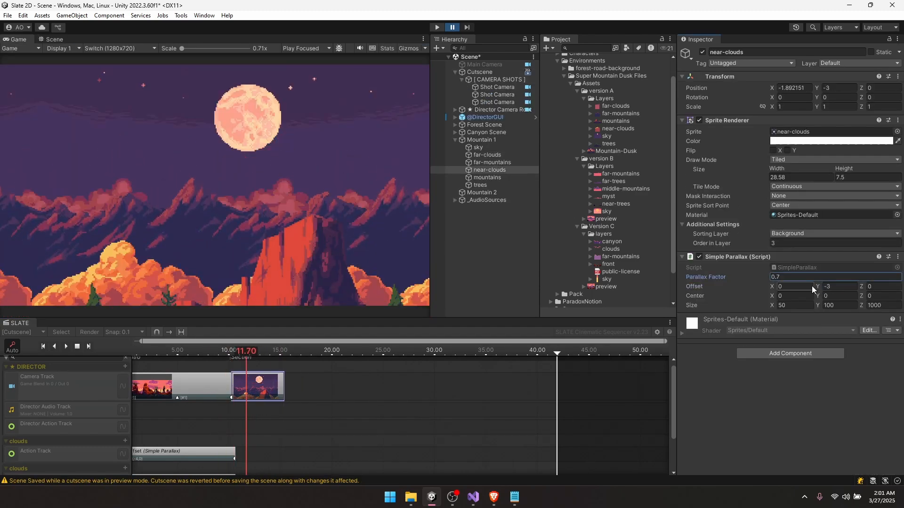
pyautogui.moveTo(811, 286); pyautogui.dragTo(785, 277)
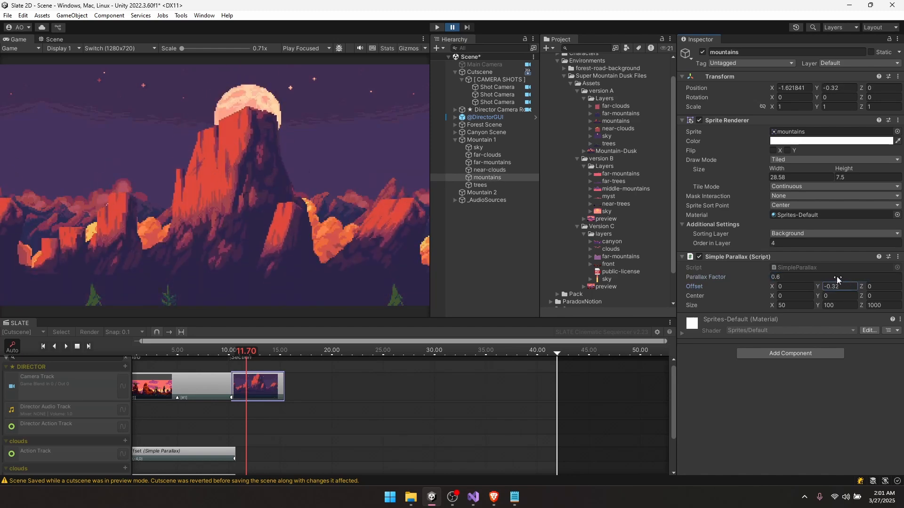
pyautogui.moveTo(838, 280); pyautogui.dragTo(836, 279)
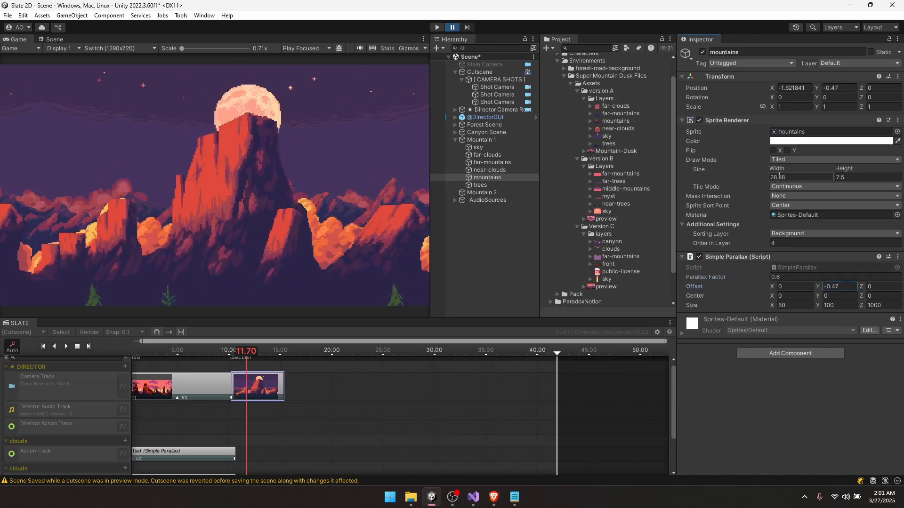
pyautogui.moveTo(780, 170)
pyautogui.mouseDown()
pyautogui.moveTo(801, 170)
pyautogui.moveTo(768, 169)
pyautogui.mouseUp()
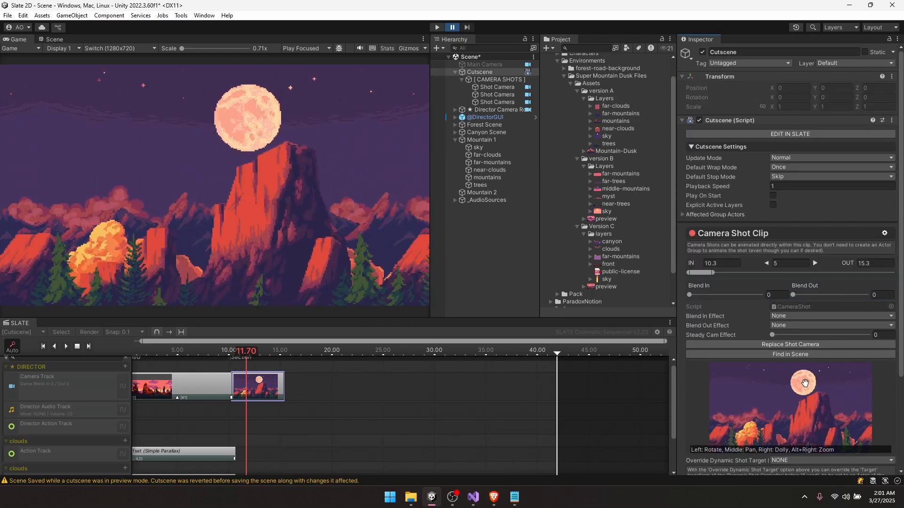
pyautogui.moveTo(801, 410); pyautogui.dragTo(682, 389)
pyautogui.moveTo(725, 397); pyautogui.dragTo(854, 412, button='middle')
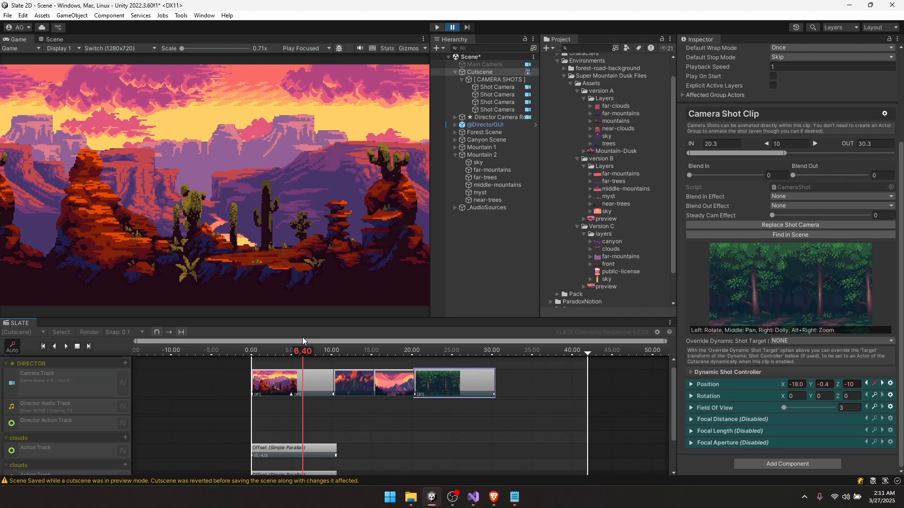
# - Pan the second camera shot up to show the moon, then scrub through to the forest shot
pyautogui.moveTo(289, 351); pyautogui.dragTo(356, 354)
pyautogui.click(353, 385)
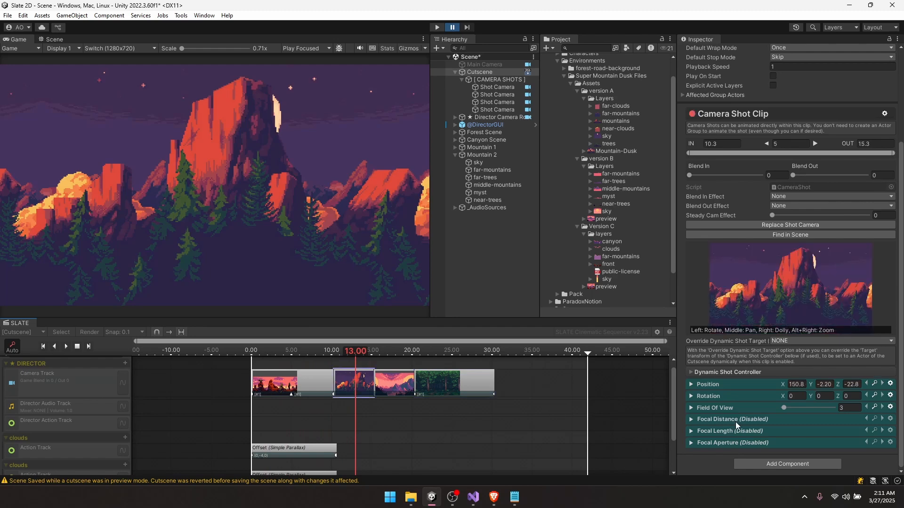
pyautogui.moveTo(777, 292)
pyautogui.mouseDown(button='middle')
pyautogui.moveTo(765, 291)
pyautogui.moveTo(791, 292)
pyautogui.mouseUp(button='middle')
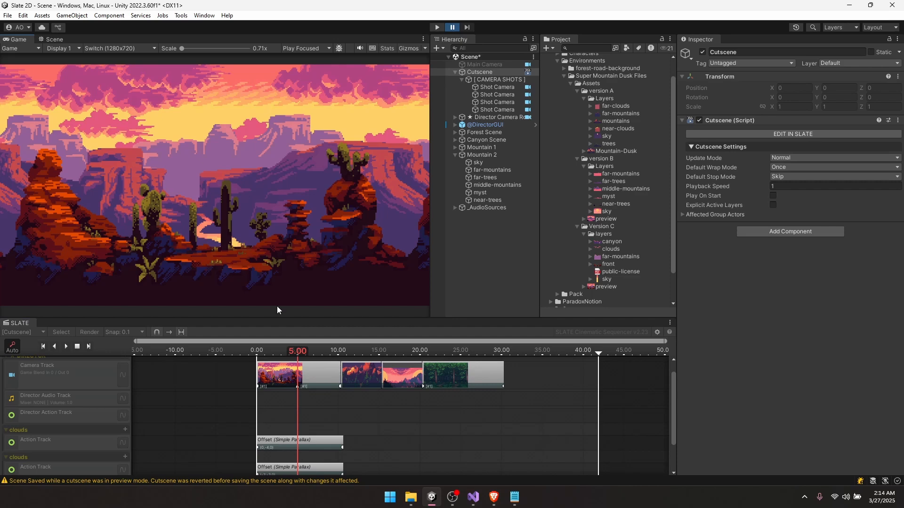
pyautogui.click(321, 350)
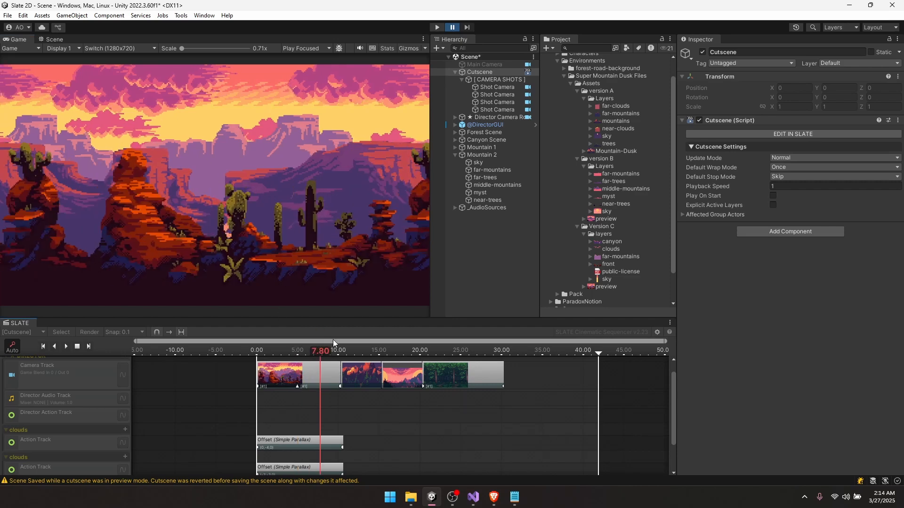
pyautogui.moveTo(425, 351); pyautogui.dragTo(449, 350)
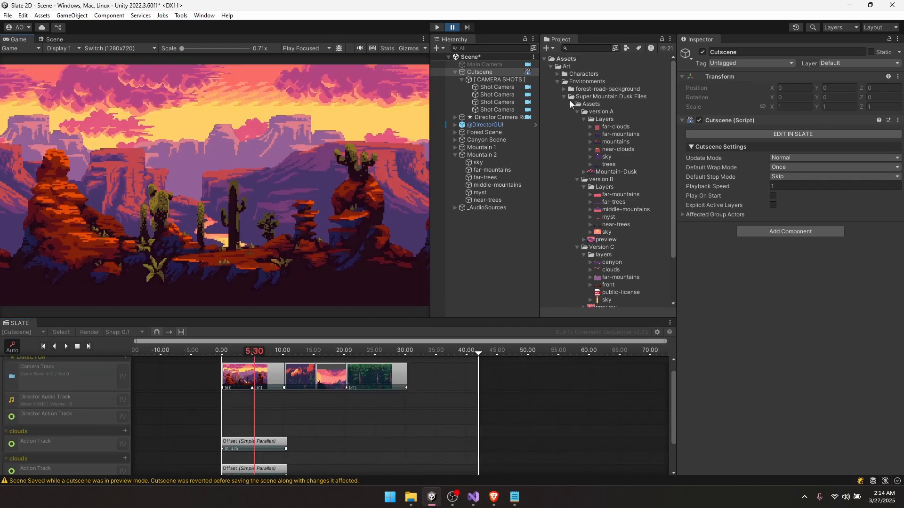
pyautogui.click(563, 96)
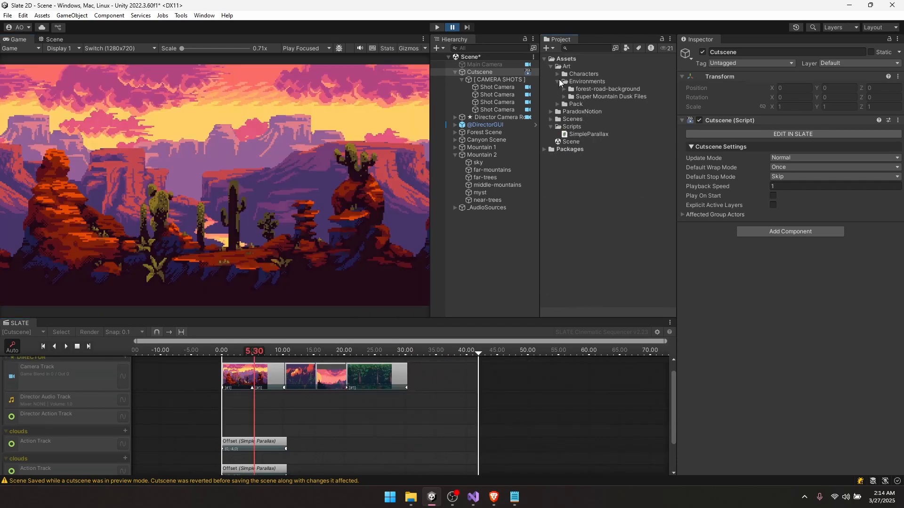
# - Expand the Characters folder and its blacksmith, samurai and Knight 2D Pixel Art subfolders
pyautogui.click(556, 81)
pyautogui.click(556, 74)
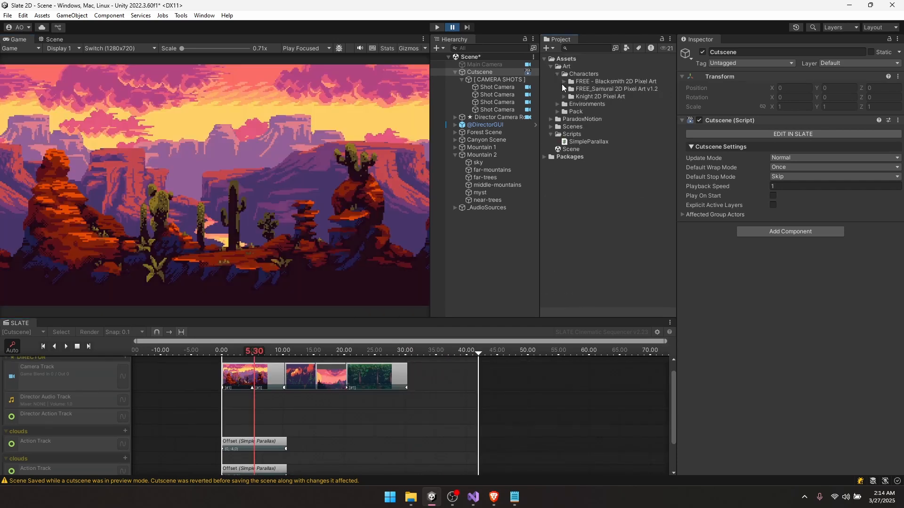
pyautogui.click(563, 82)
pyautogui.click(564, 96)
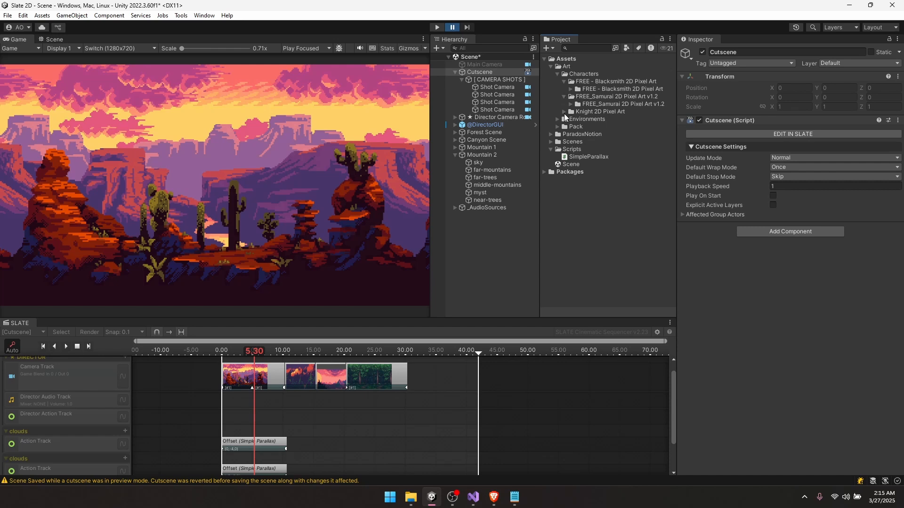
pyautogui.click(563, 112)
pyautogui.click(571, 120)
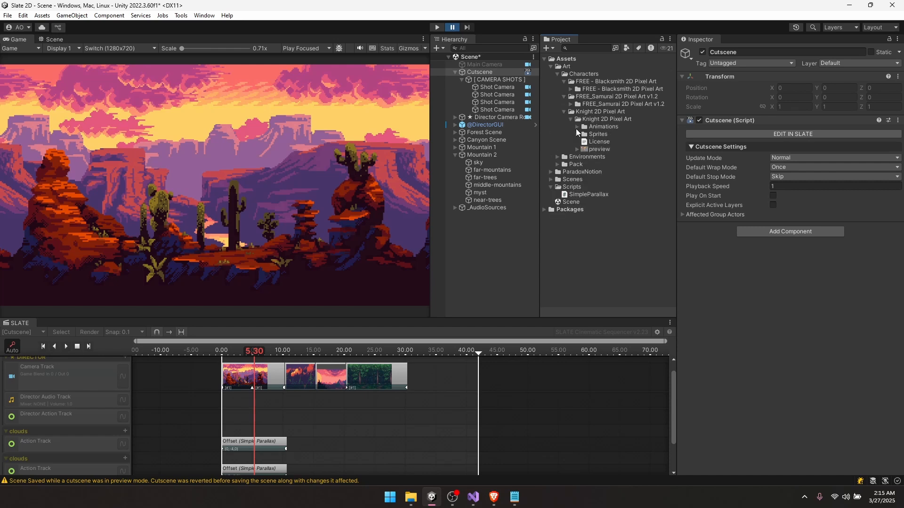
pyautogui.click(576, 127)
pyautogui.click(577, 125)
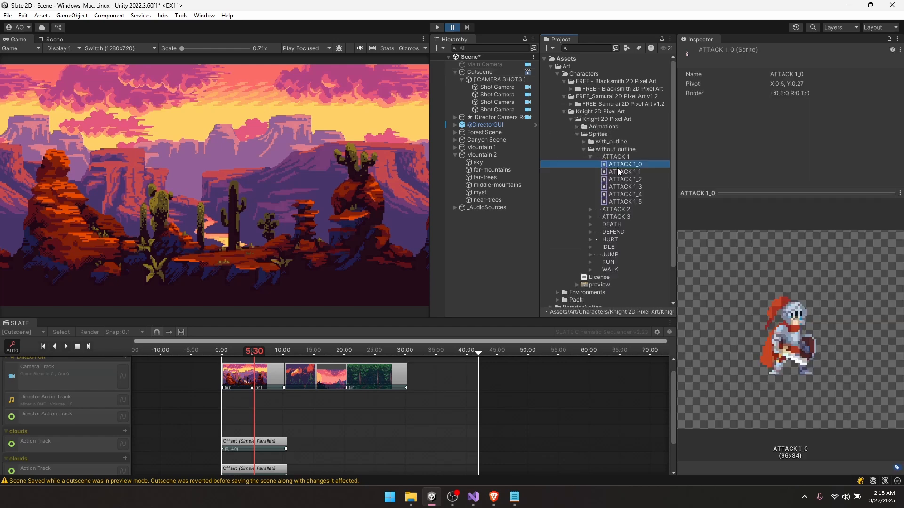
# - Browse the knight's and samurai's sprite and animation folders with the arrow keys
pyautogui.press('Down')
pyautogui.press('Down')
pyautogui.press('Down')
pyautogui.press('Down')
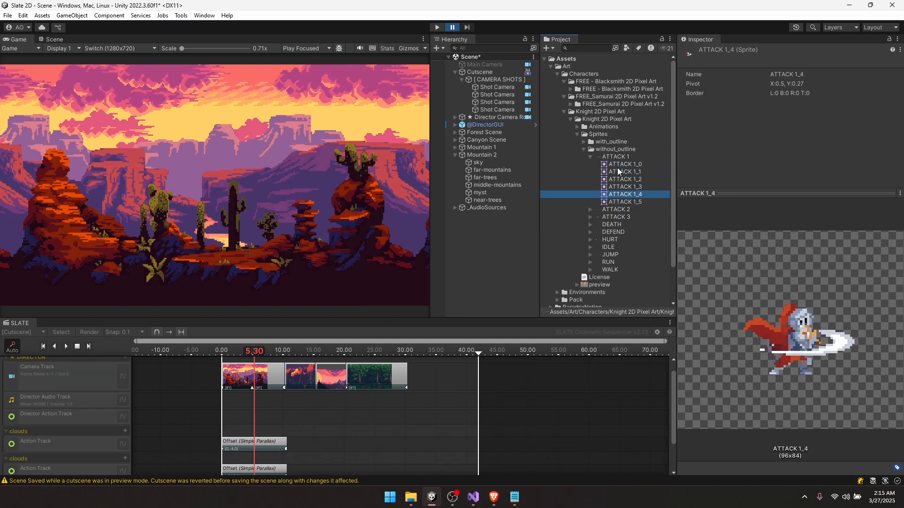
pyautogui.press('Up')
pyautogui.press('Up')
pyautogui.press('Up')
pyautogui.press('Up')
pyautogui.press('Up')
pyautogui.press('Left')
pyautogui.press('Down')
pyautogui.press('Left')
pyautogui.press('Left')
pyautogui.press('Left')
pyautogui.press('Left')
pyautogui.press('Left')
pyautogui.press('Left')
pyautogui.press('Left')
pyautogui.press('Left')
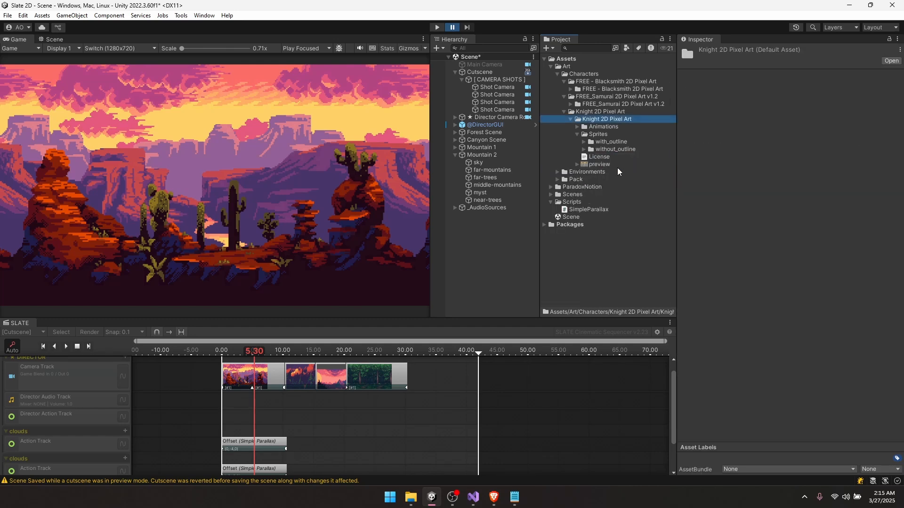
pyautogui.press('Up')
pyautogui.press('Right')
pyautogui.press('Down')
pyautogui.press('Down')
pyautogui.press('Down')
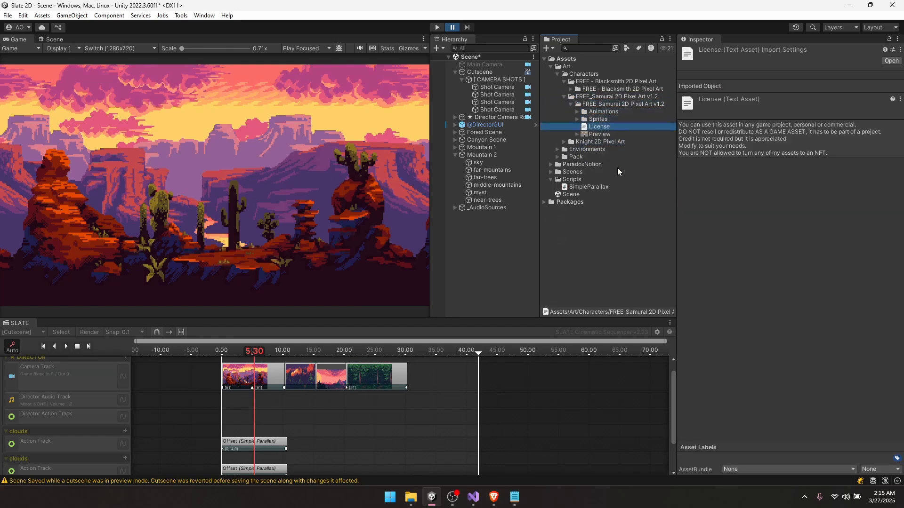
pyautogui.press('Up')
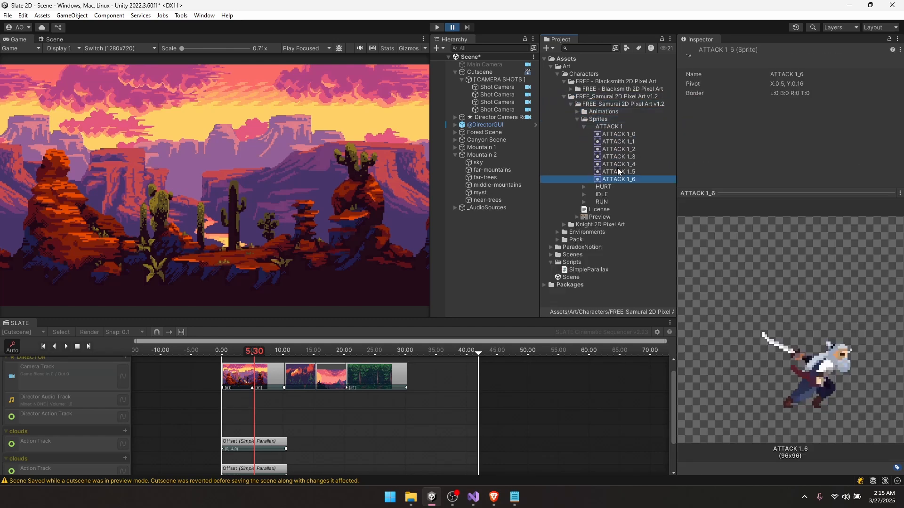
pyautogui.press('Up')
pyautogui.press('Up')
pyautogui.press('Up')
pyautogui.press('Up')
pyautogui.press('Up')
pyautogui.press('Up')
pyautogui.press('Up')
pyautogui.press('Up')
pyautogui.press('Left')
pyautogui.press('Left')
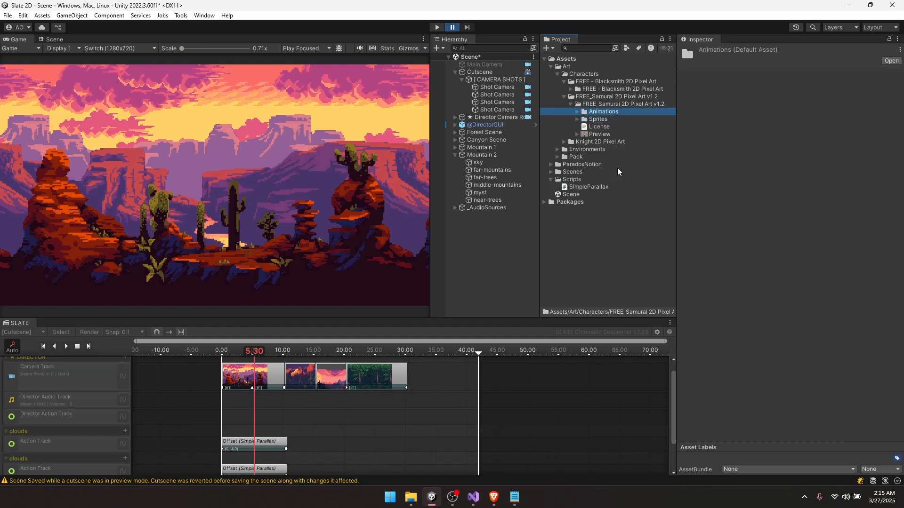
pyautogui.press('Left')
pyautogui.press('Left')
pyautogui.press('Left')
pyautogui.press('Down')
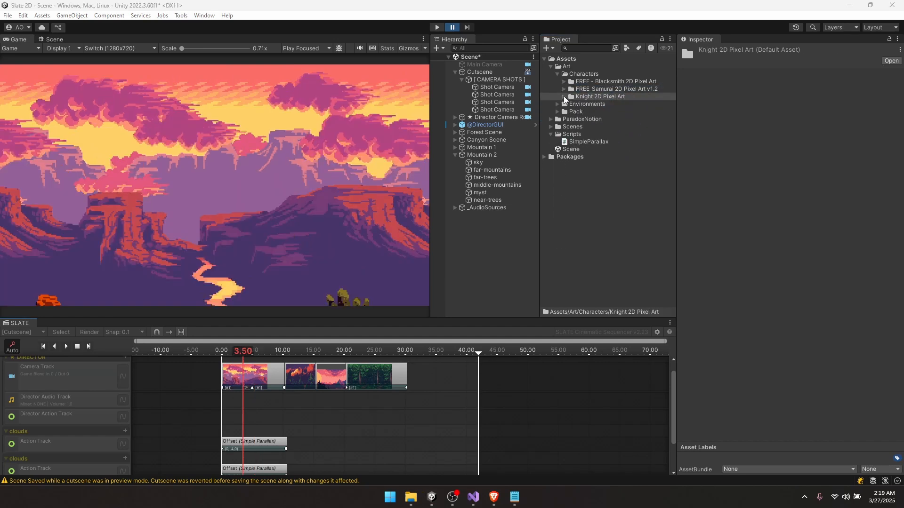
# - Select the without_outline ATTACK 1 sheet and check its Multiple sprite mode and 32 pixels per unit
pyautogui.click(564, 97)
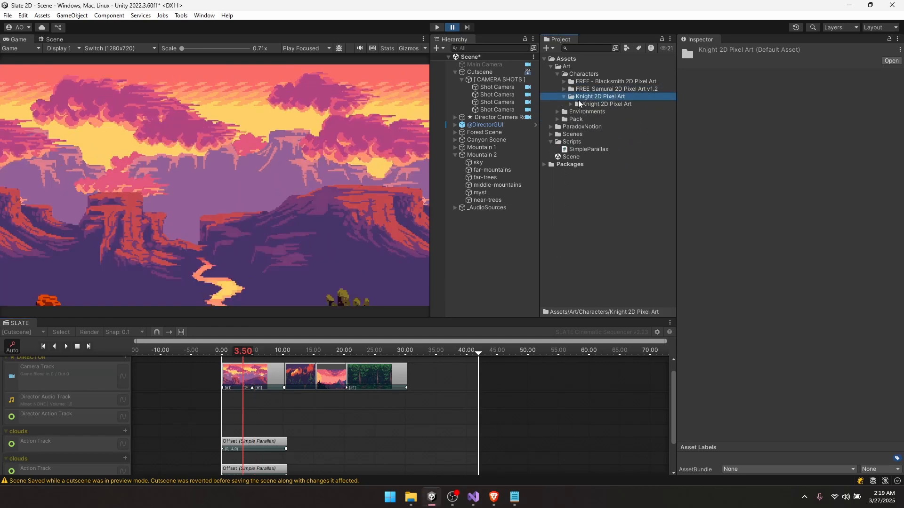
pyautogui.click(569, 105)
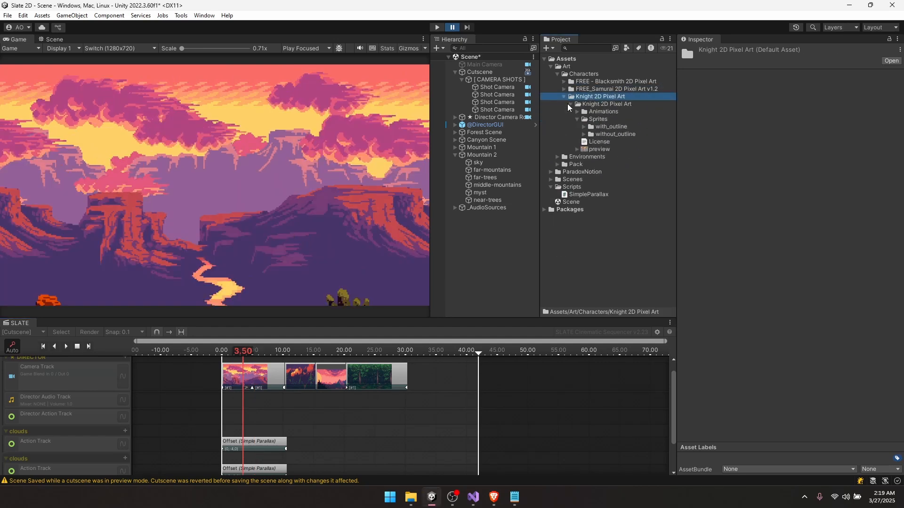
pyautogui.click(584, 135)
pyautogui.click(606, 143)
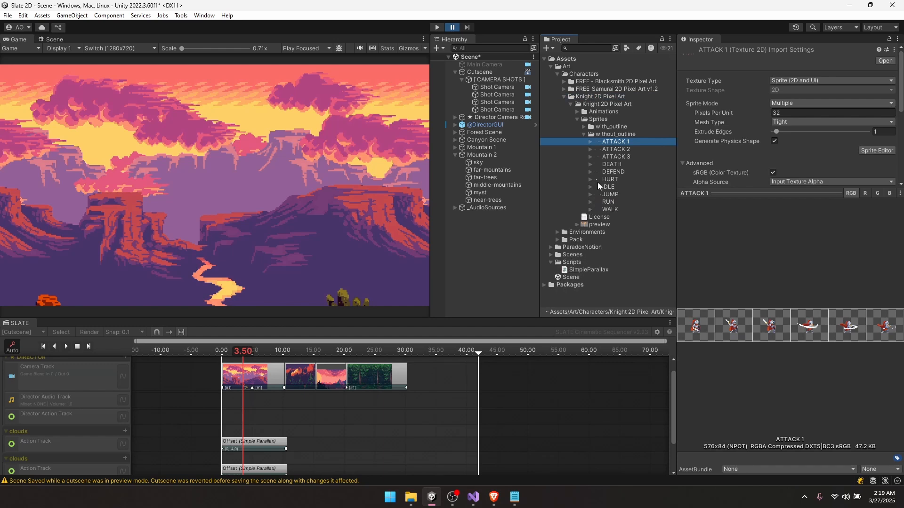
pyautogui.scroll(-3, 803, 145)
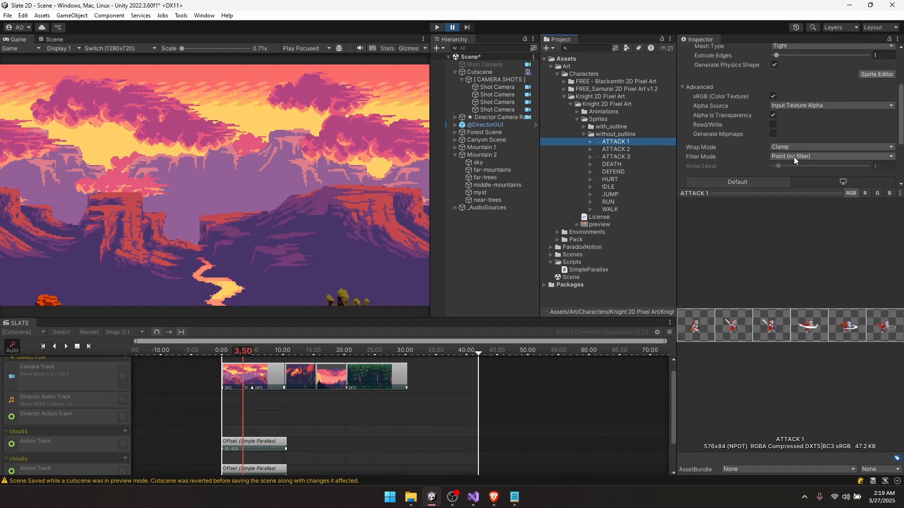
pyautogui.click(591, 142)
pyautogui.click(618, 157)
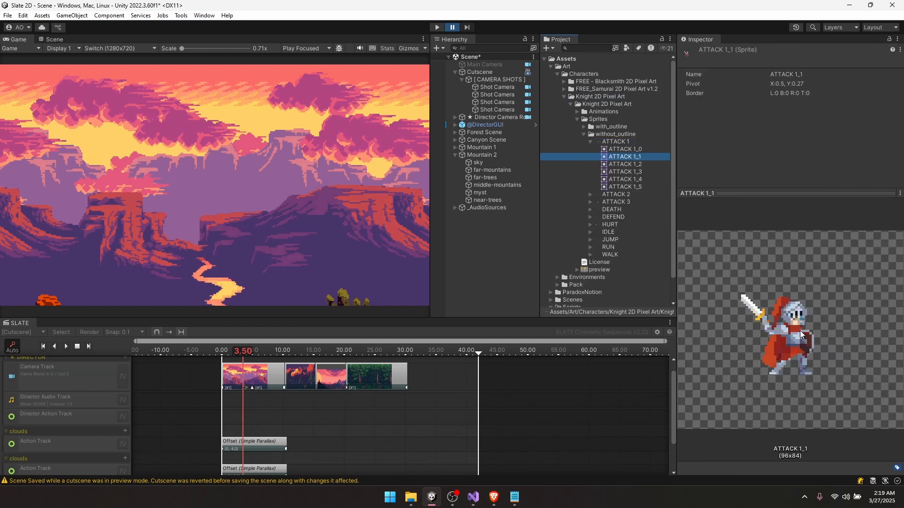
pyautogui.click(611, 134)
pyautogui.click(614, 142)
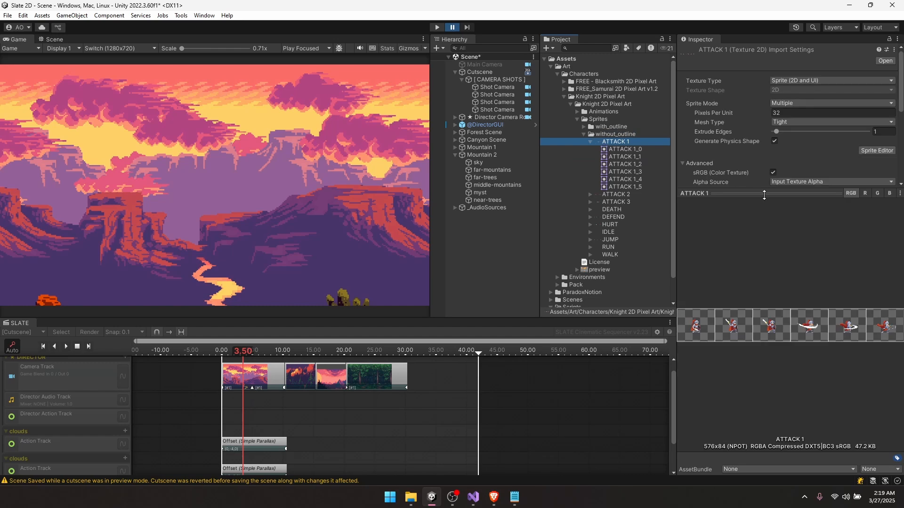
pyautogui.click(713, 103)
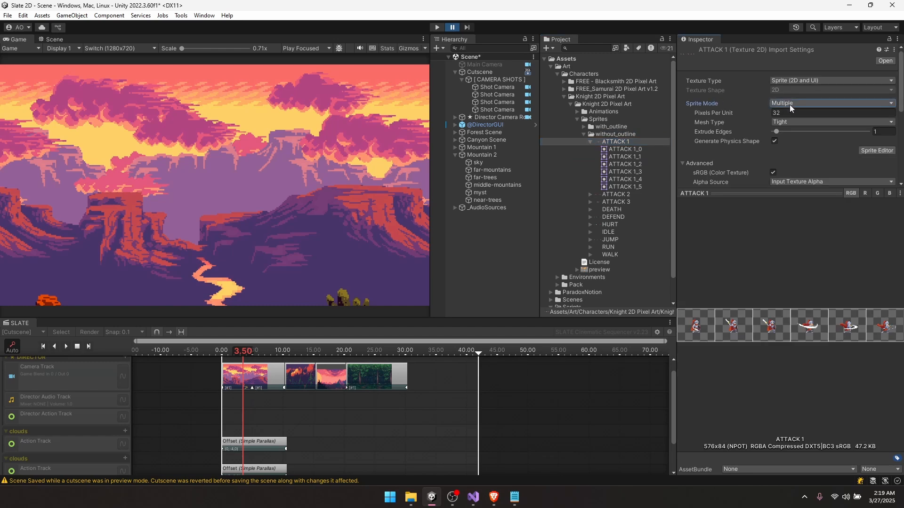
pyautogui.click(714, 113)
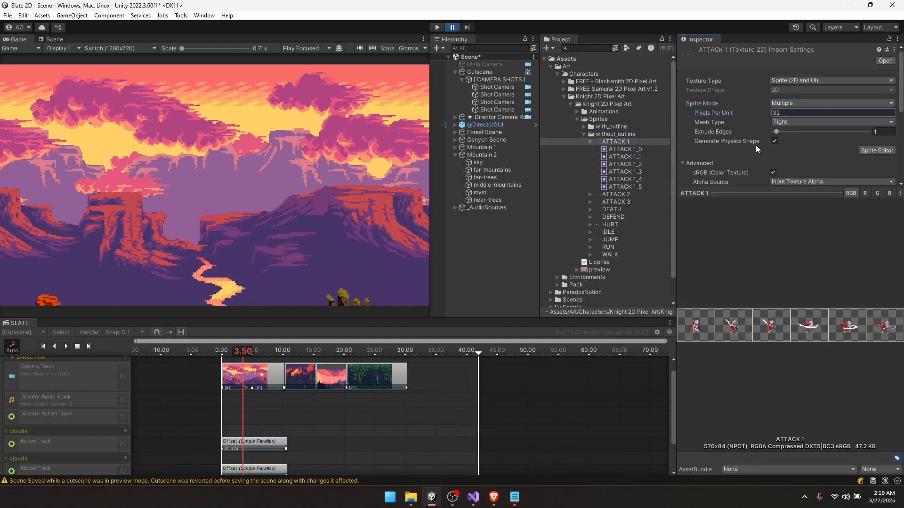
# - In the Sprite Editor, slice ATTACK 1 by Grid By Cell Count into 6 columns
pyautogui.click(877, 151)
pyautogui.click(54, 72)
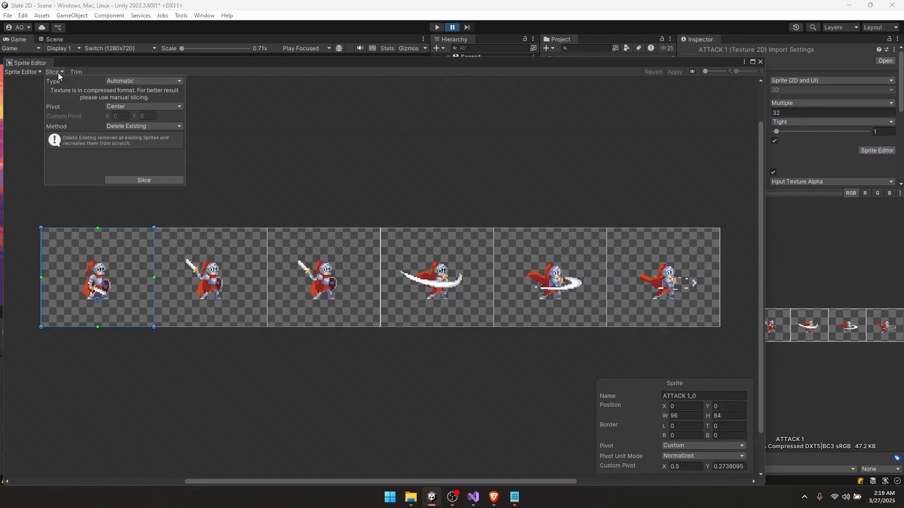
pyautogui.click(141, 180)
pyautogui.click(141, 81)
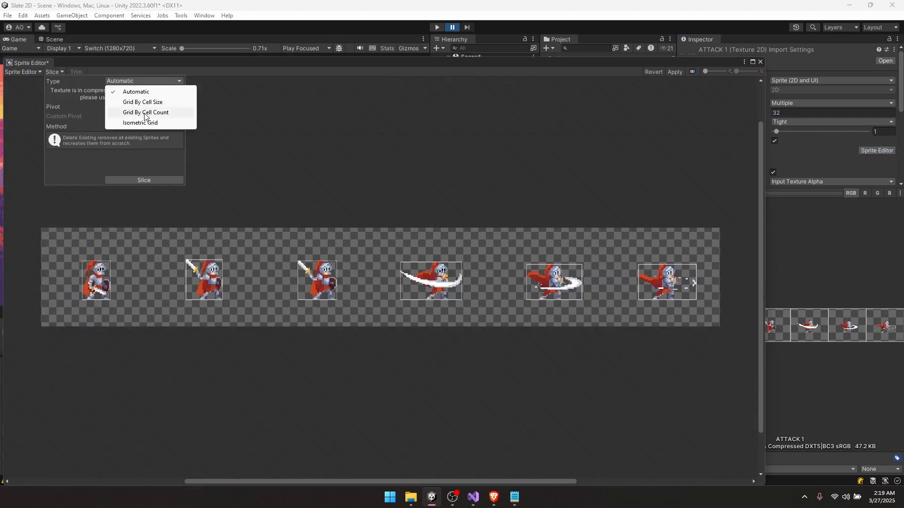
pyautogui.click(142, 112)
pyautogui.click(128, 91)
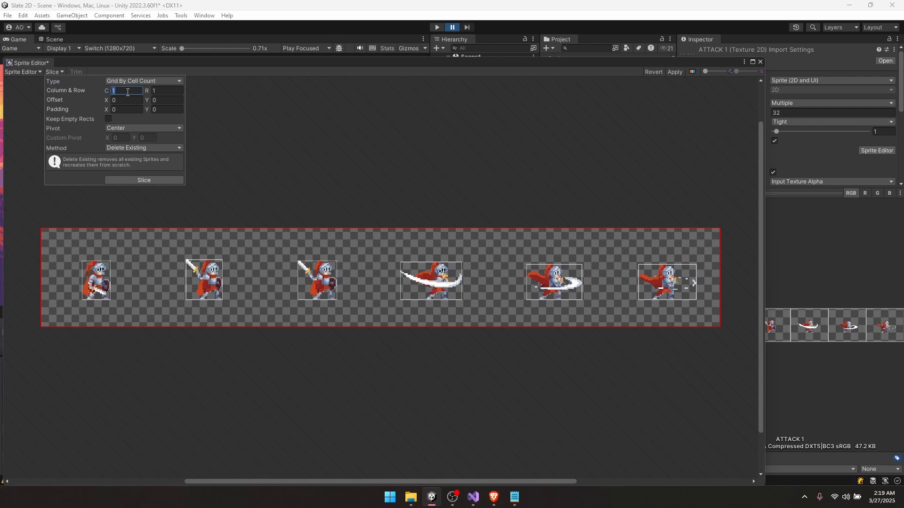
pyautogui.click(133, 181)
# - Pin the first frame's pivot at the knight's feet, 48, 23 pixels, and apply
pyautogui.click(114, 250)
pyautogui.scroll(3, 55, 297)
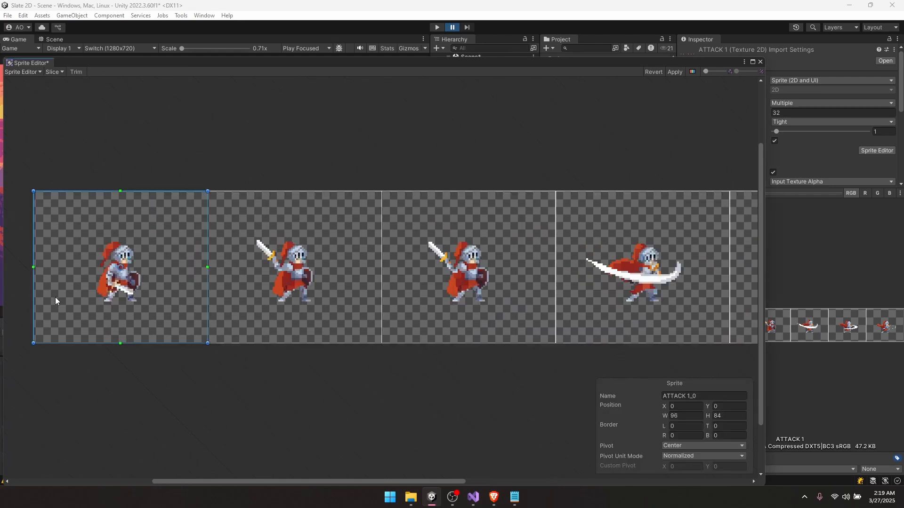
pyautogui.scroll(5, 55, 298)
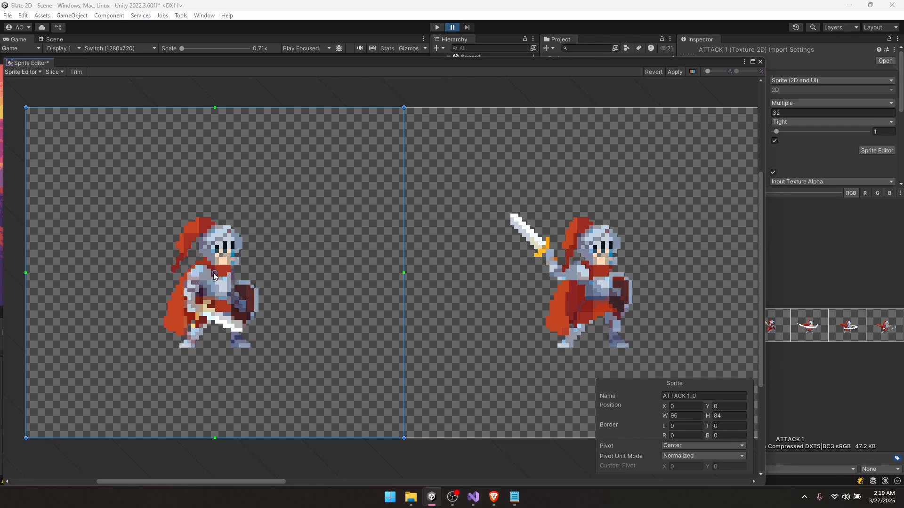
pyautogui.moveTo(213, 274); pyautogui.dragTo(213, 349)
pyautogui.click(746, 455)
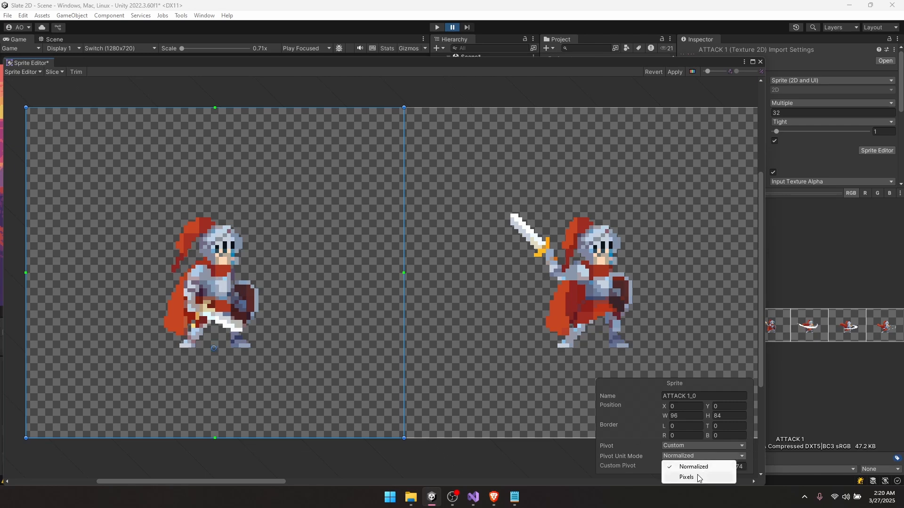
pyautogui.click(698, 477)
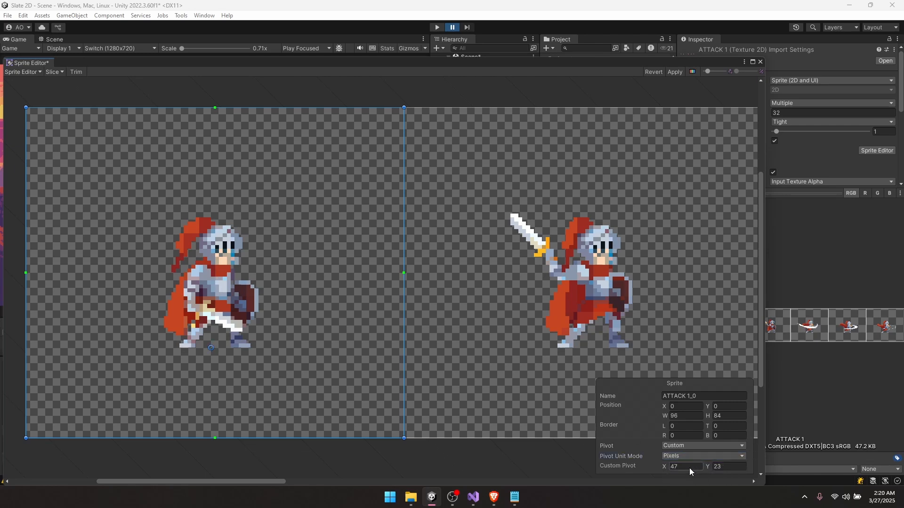
pyautogui.click(689, 469)
pyautogui.write('48')
pyautogui.click(691, 417)
pyautogui.click(728, 466)
pyautogui.scroll(-3, 479, 406)
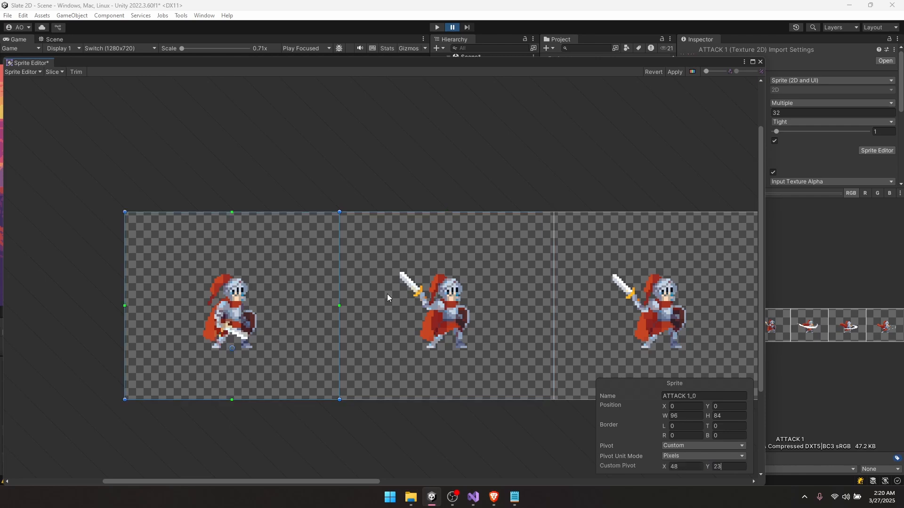
pyautogui.click(675, 72)
# - Drop ATTACK 1_0 into the forest scene and put it on the Characters sorting layer
pyautogui.click(761, 62)
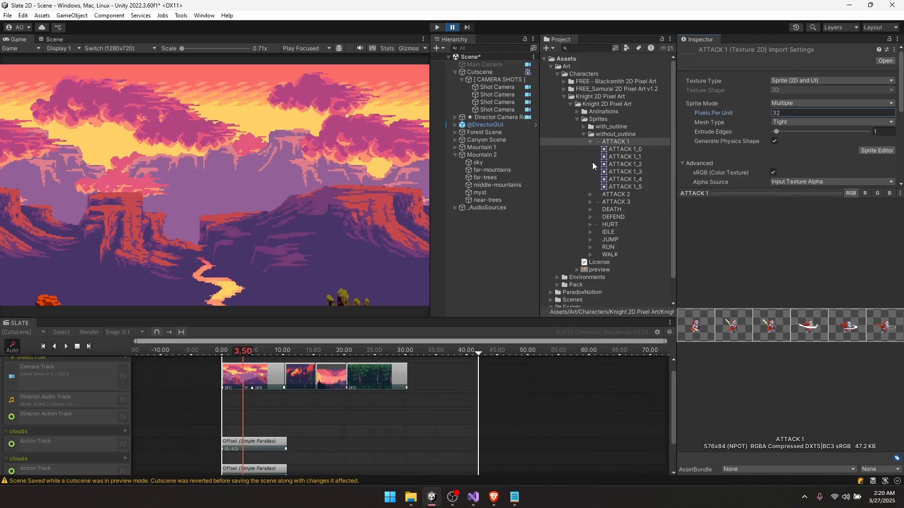
pyautogui.moveTo(602, 146); pyautogui.dragTo(179, 233)
pyautogui.moveTo(167, 294); pyautogui.dragTo(197, 213)
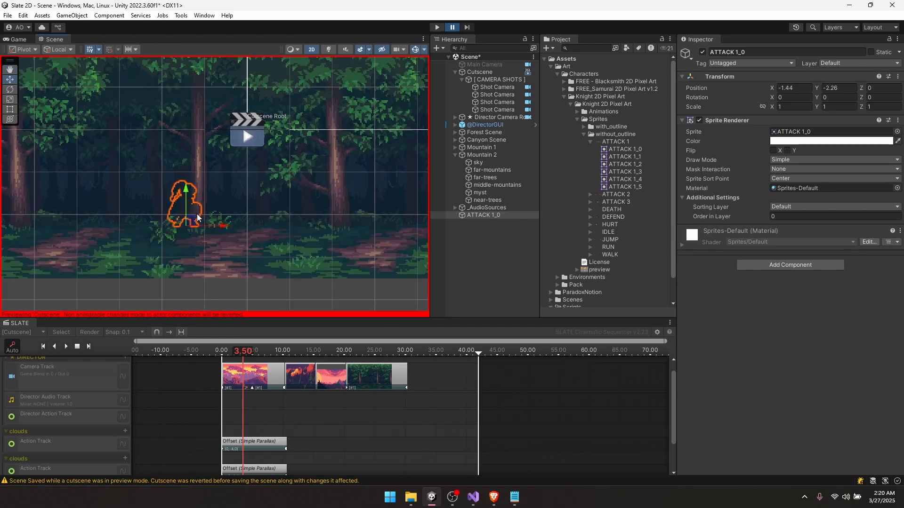
pyautogui.click(802, 207)
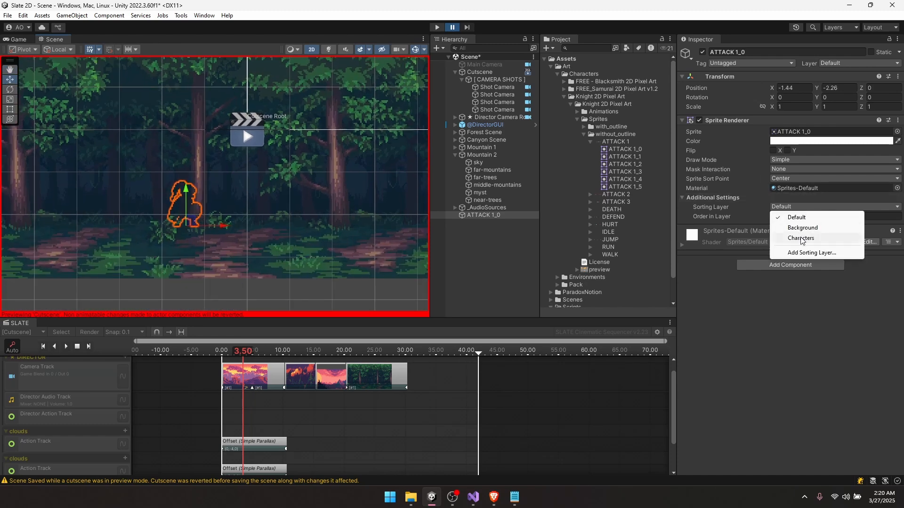
pyautogui.click(801, 238)
# - Set the knight down on the forest floor and start renaming the object
pyautogui.moveTo(191, 225); pyautogui.dragTo(236, 254)
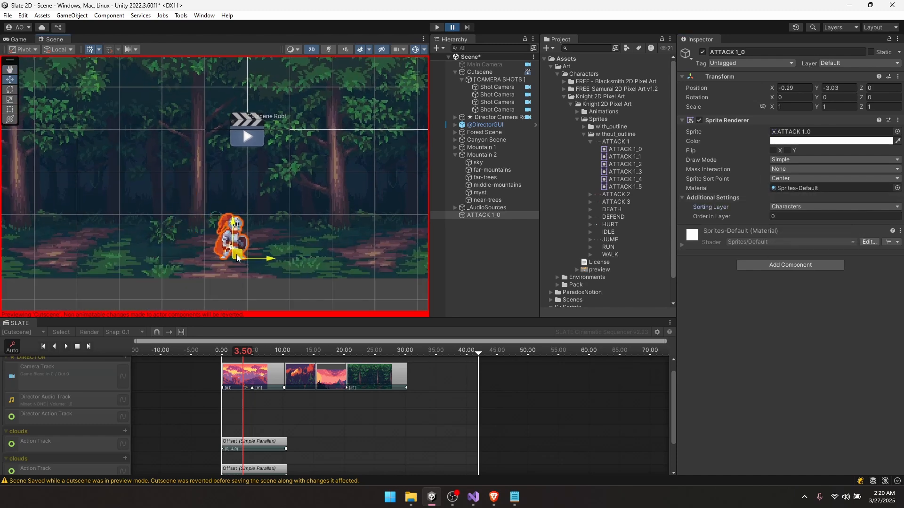
pyautogui.scroll(6, 236, 254)
pyautogui.moveTo(219, 182); pyautogui.dragTo(197, 188)
pyautogui.scroll(-4, 198, 188)
pyautogui.scroll(-5, 200, 190)
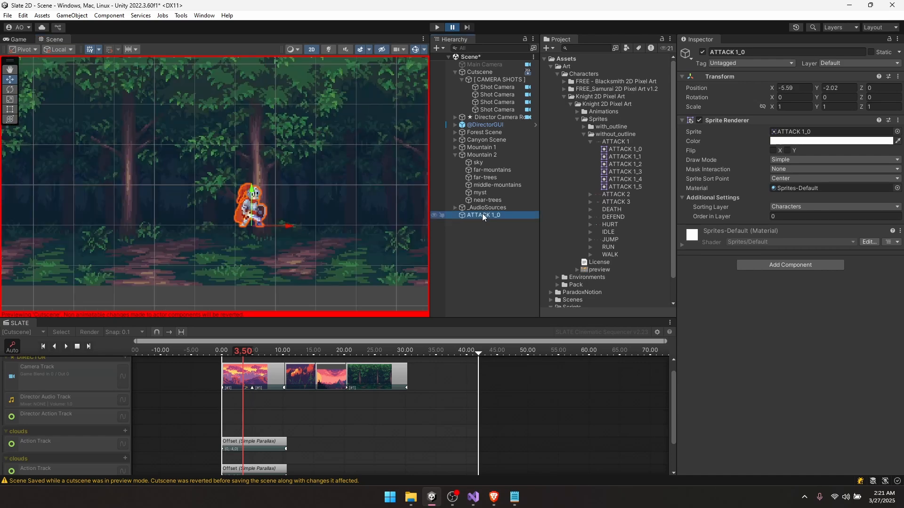
pyautogui.press('F2')
# - Name the first object Knight and add the samurai's IDLE_0 sprite as Samurai
pyautogui.write('Knight')
pyautogui.press('Return')
pyautogui.click(578, 112)
pyautogui.click(578, 112)
pyautogui.click(564, 89)
pyautogui.click(595, 112)
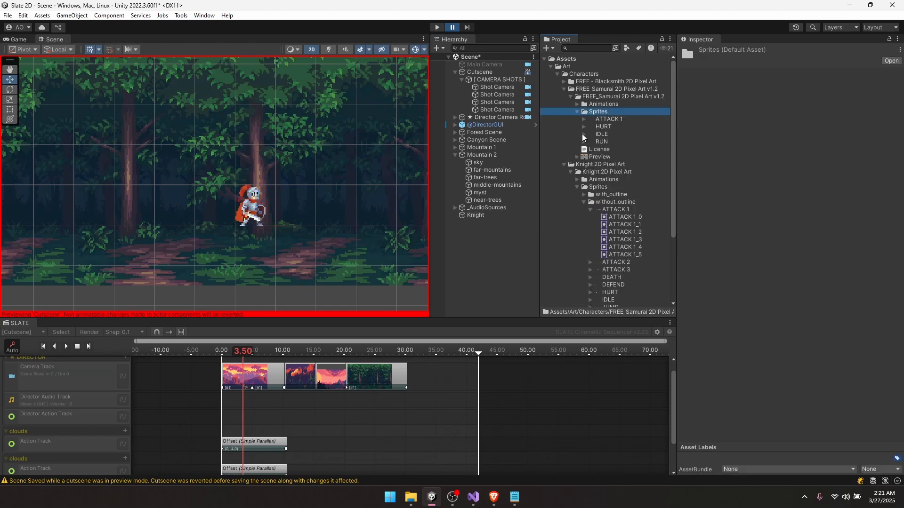
pyautogui.click(585, 134)
pyautogui.moveTo(596, 142); pyautogui.dragTo(474, 223)
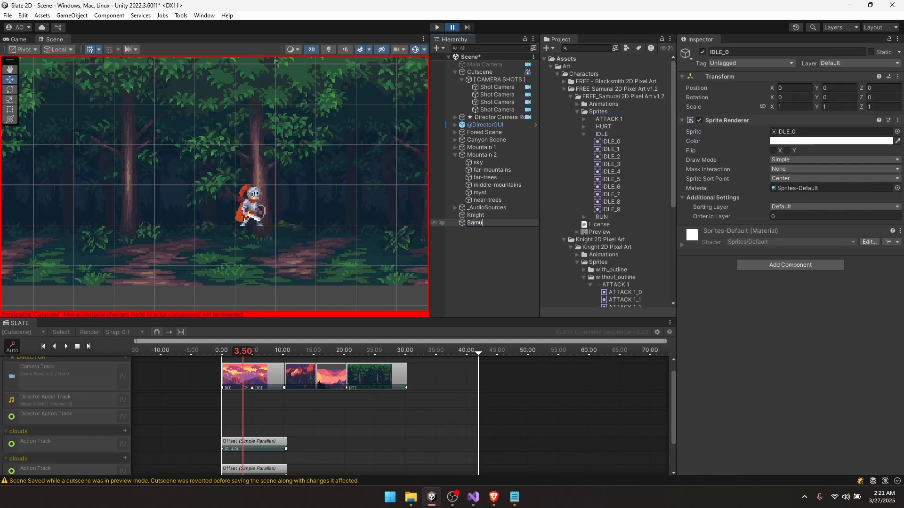
pyautogui.press('Return')
# - Move the Samurai right of the knight and select all ten samurai idle frames
pyautogui.scroll(-3, 244, 217)
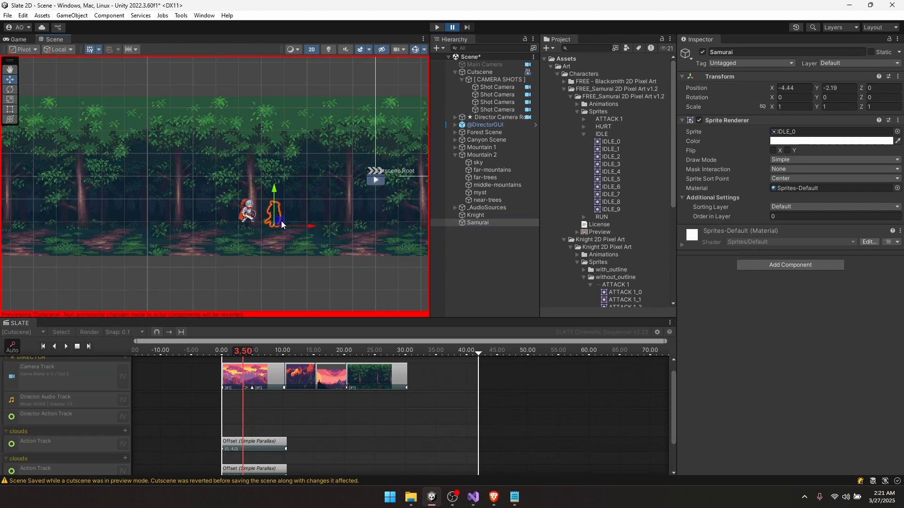
pyautogui.moveTo(244, 217); pyautogui.dragTo(281, 221)
pyautogui.scroll(5, 244, 202)
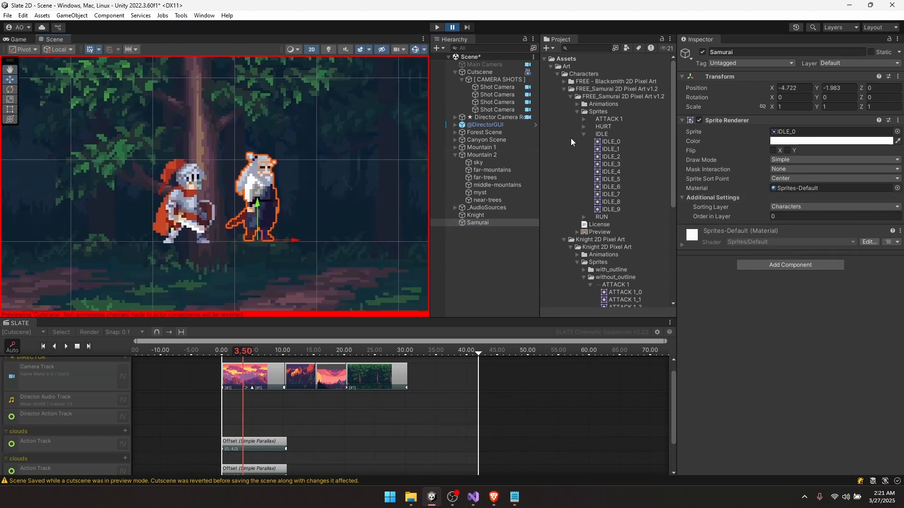
pyautogui.click(611, 141)
pyautogui.keyDown('shift'); pyautogui.click(608, 210); pyautogui.keyUp('shift')
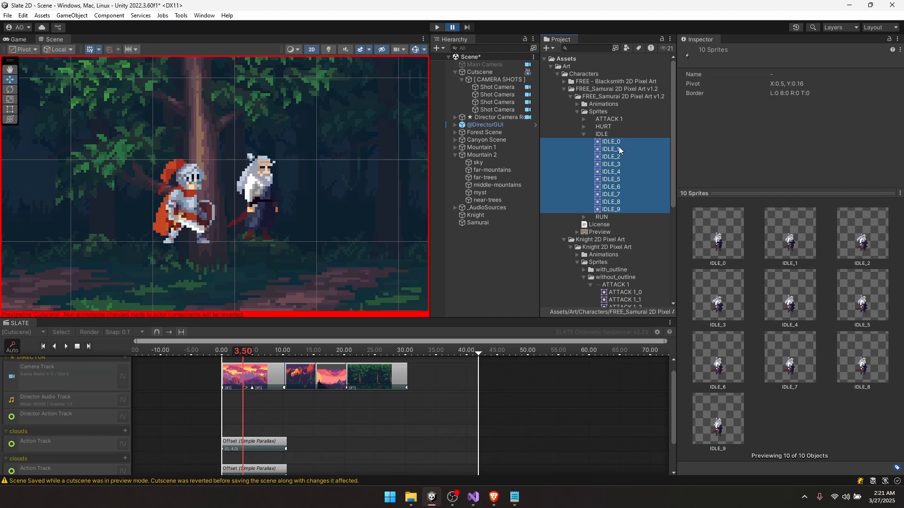
# - Turn the idle frames into a saved New Animation clip and inspect its Sprite keys
pyautogui.moveTo(513, 224); pyautogui.dragTo(496, 244)
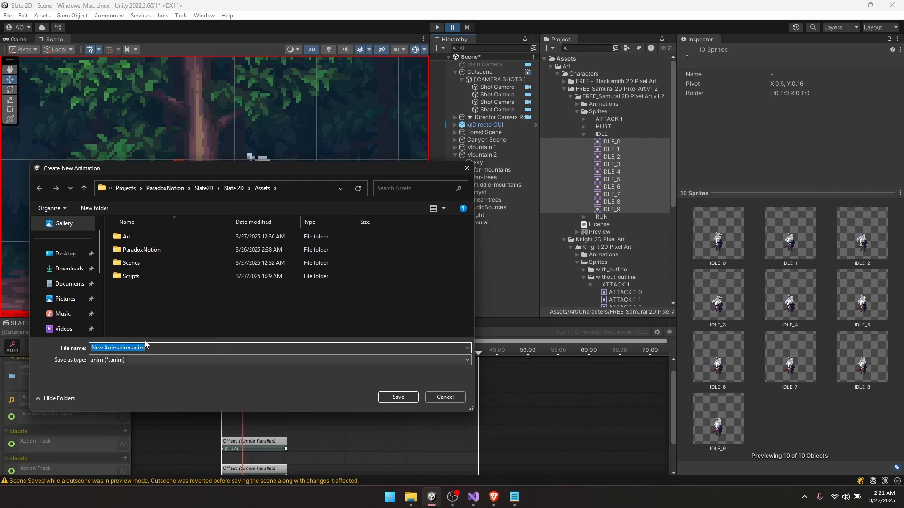
pyautogui.click(393, 396)
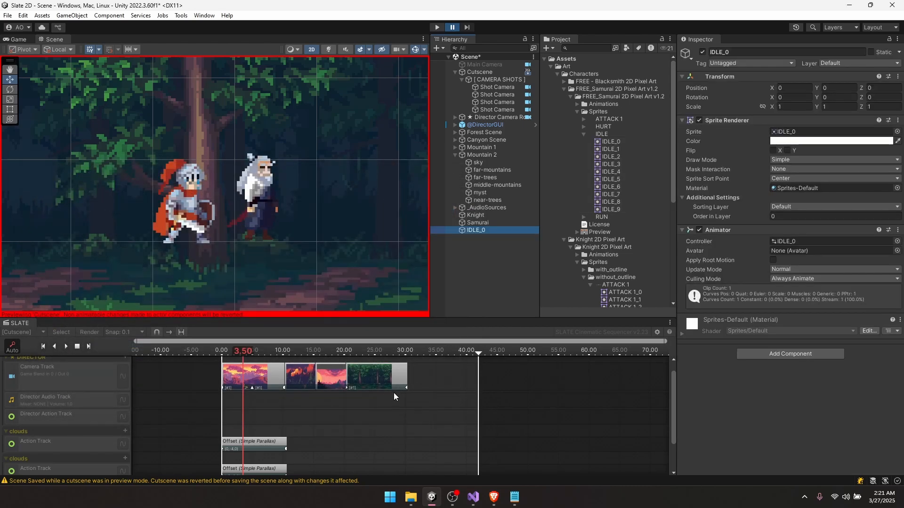
pyautogui.scroll(-8, 616, 256)
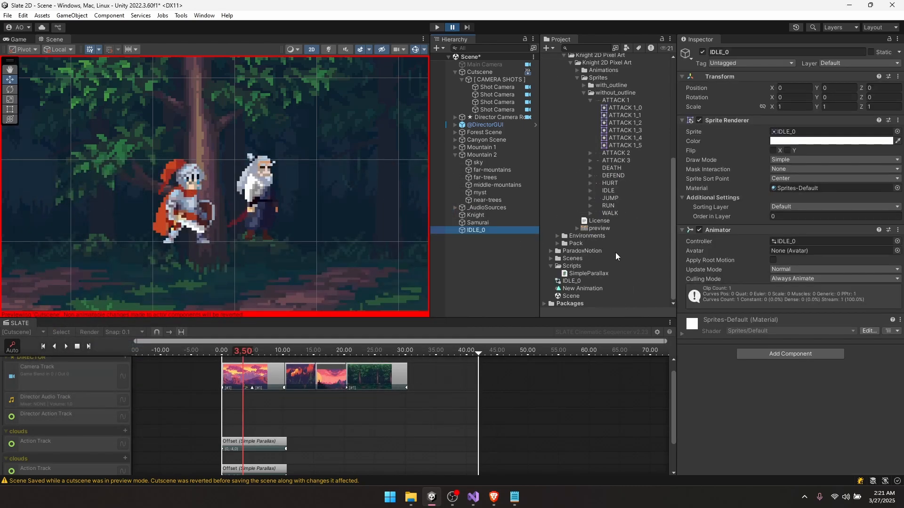
pyautogui.click(584, 289)
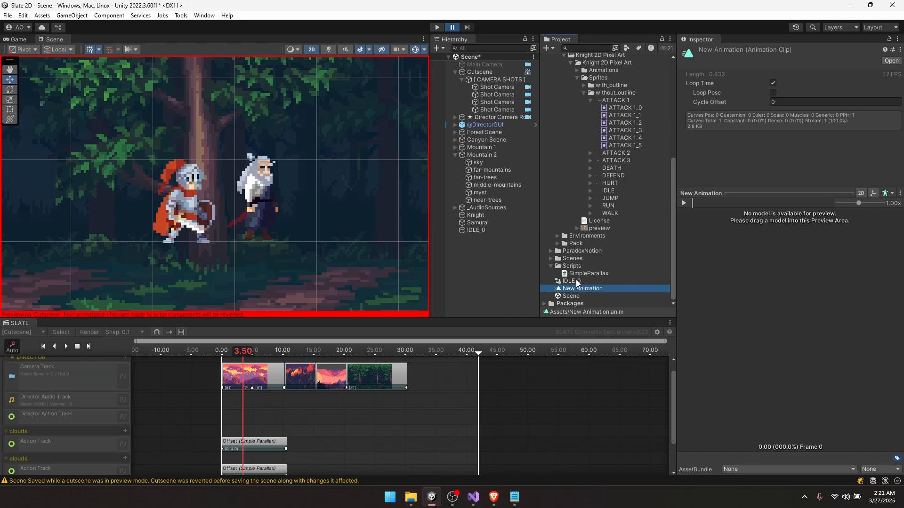
pyautogui.doubleClick(578, 288)
pyautogui.moveTo(473, 123); pyautogui.dragTo(438, 161)
pyautogui.moveTo(435, 170); pyautogui.dragTo(411, 202)
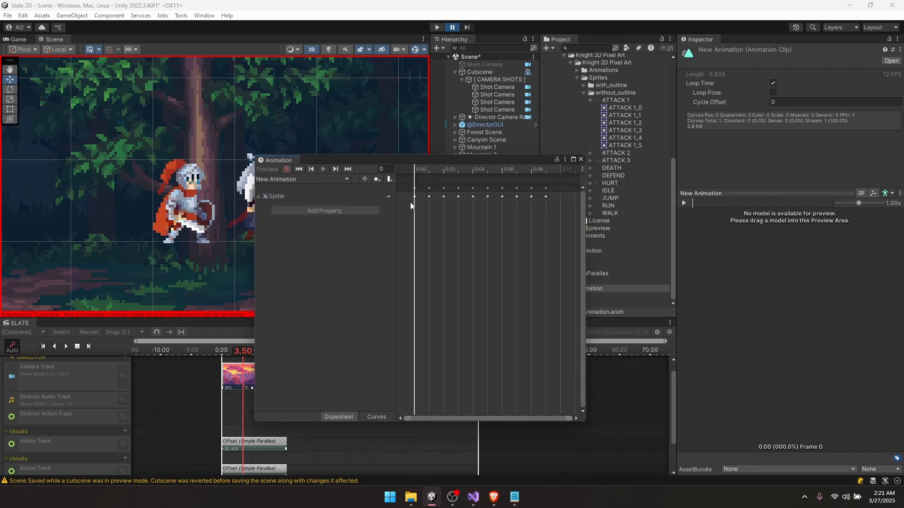
pyautogui.click(259, 196)
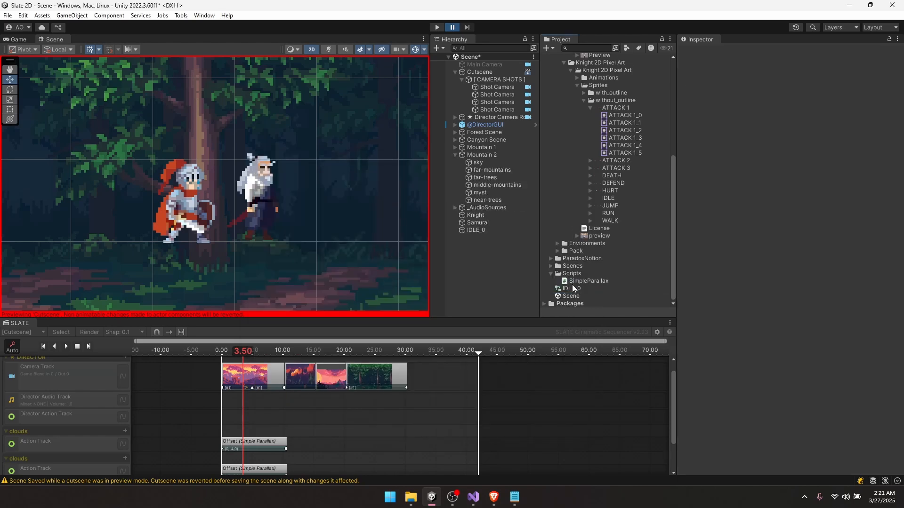
# - Select the IDLE_0 object and look through the samurai's Attack and Hurt clips
pyautogui.click(573, 289)
pyautogui.scroll(4, 577, 81)
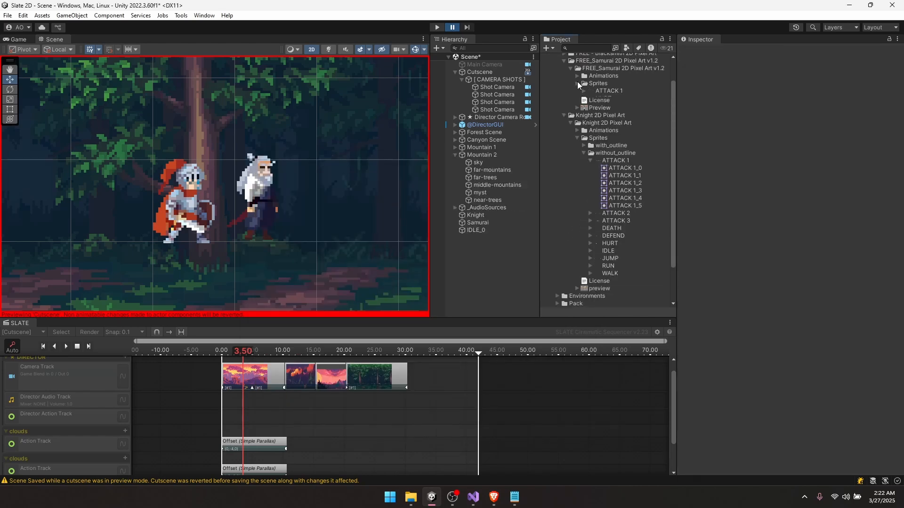
pyautogui.click(592, 85)
pyautogui.click(593, 91)
# - Move Knight and Samurai under the Canyon Scene group in the Hierarchy
pyautogui.click(595, 99)
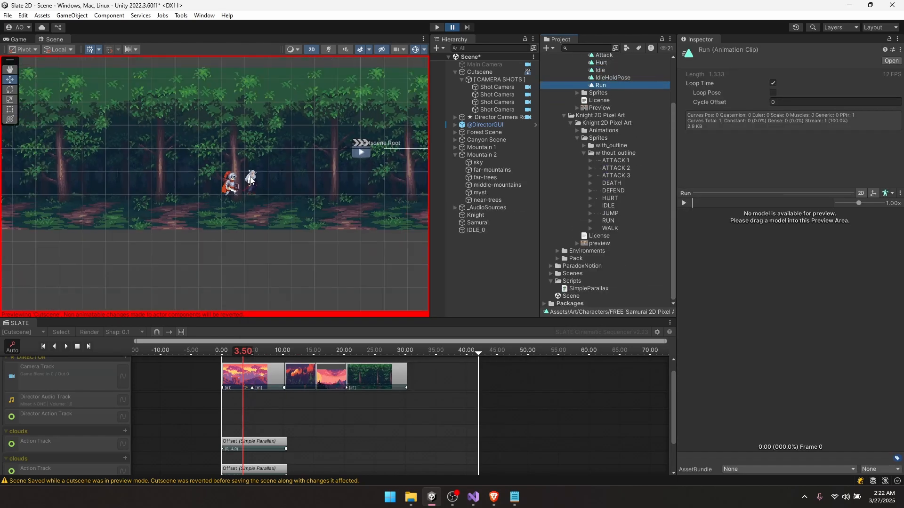
pyautogui.scroll(-9, 264, 176)
pyautogui.click(489, 216)
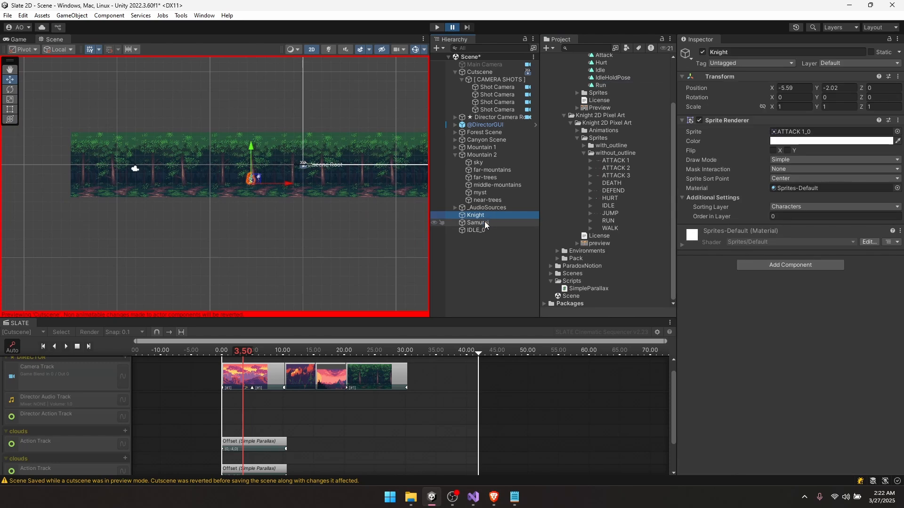
pyautogui.keyDown('shift'); pyautogui.click(485, 221); pyautogui.keyUp('shift')
pyautogui.scroll(-1, 377, 176)
pyautogui.moveTo(395, 183); pyautogui.dragTo(397, 212, button='middle')
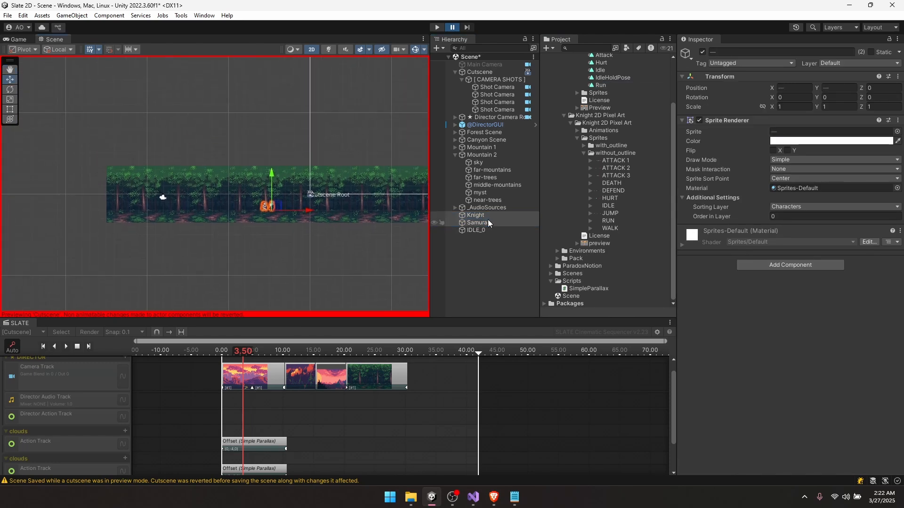
pyautogui.moveTo(486, 220); pyautogui.dragTo(485, 140)
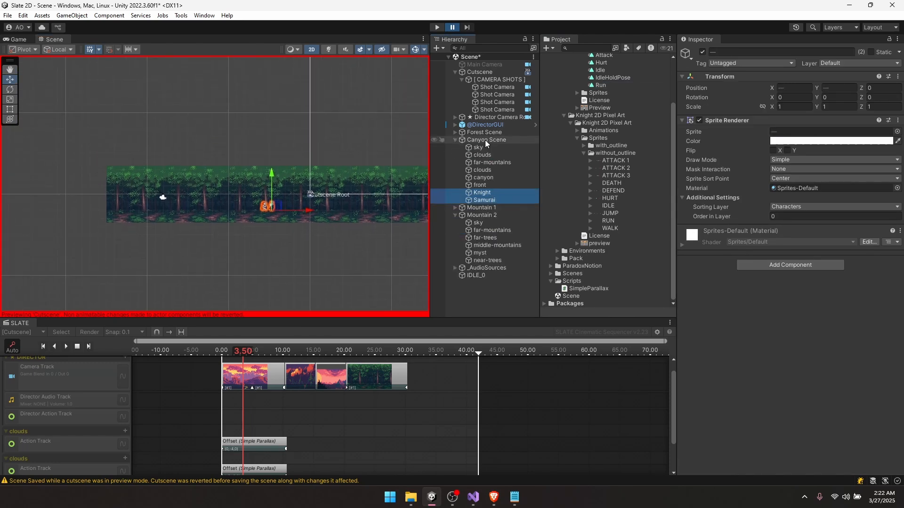
pyautogui.click(456, 214)
# - Reset both characters' transforms and move them together into the canyon
pyautogui.rightClick(725, 80)
pyautogui.click(746, 87)
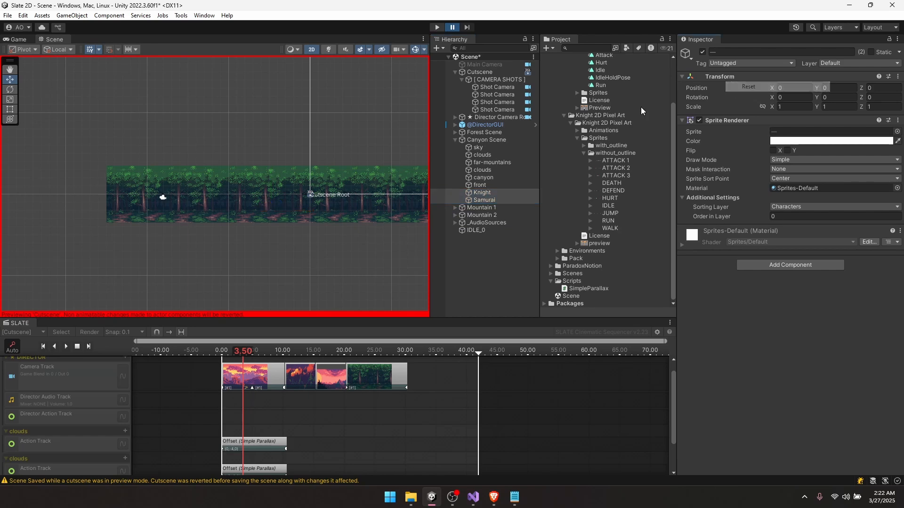
pyautogui.press('f')
pyautogui.scroll(-1, 245, 180)
pyautogui.moveTo(226, 206); pyautogui.dragTo(226, 153)
pyautogui.scroll(8, 220, 162)
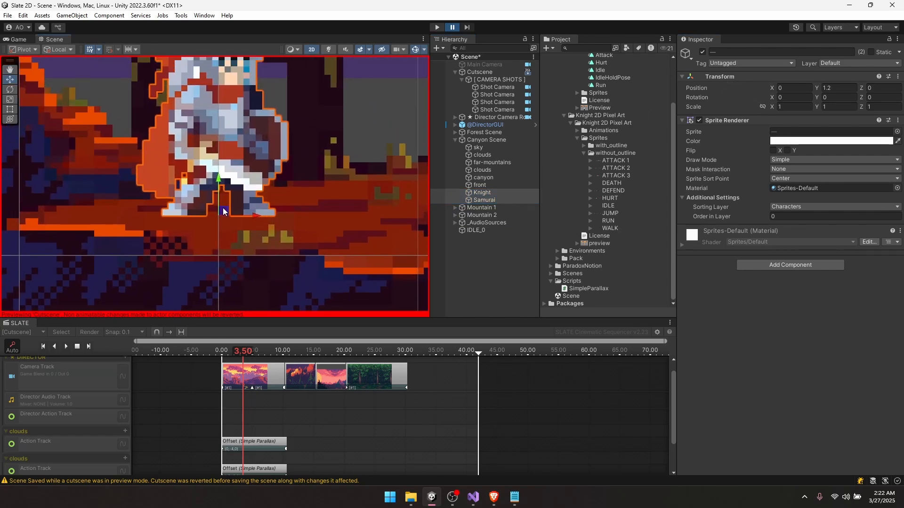
pyautogui.moveTo(224, 211); pyautogui.dragTo(382, 203)
# - Move the Knight alone left onto the rock ledge, ending at about X 0.711
pyautogui.click(164, 215)
pyautogui.scroll(-5, 296, 162)
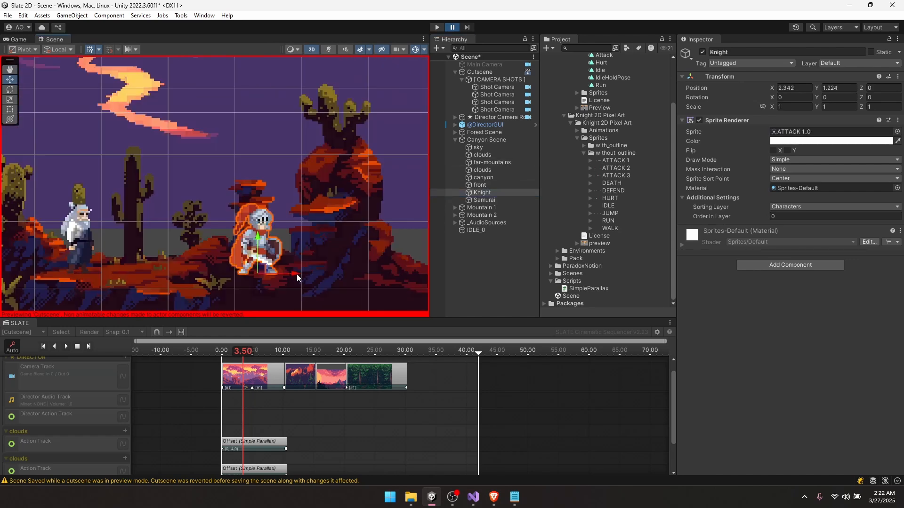
pyautogui.moveTo(296, 274); pyautogui.dragTo(188, 273)
pyautogui.scroll(7, 172, 263)
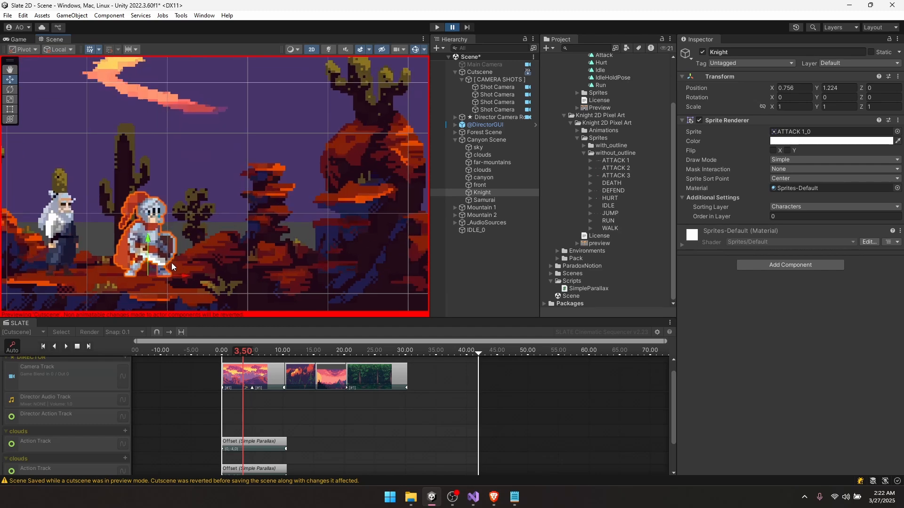
pyautogui.moveTo(150, 269); pyautogui.dragTo(277, 235, button='middle')
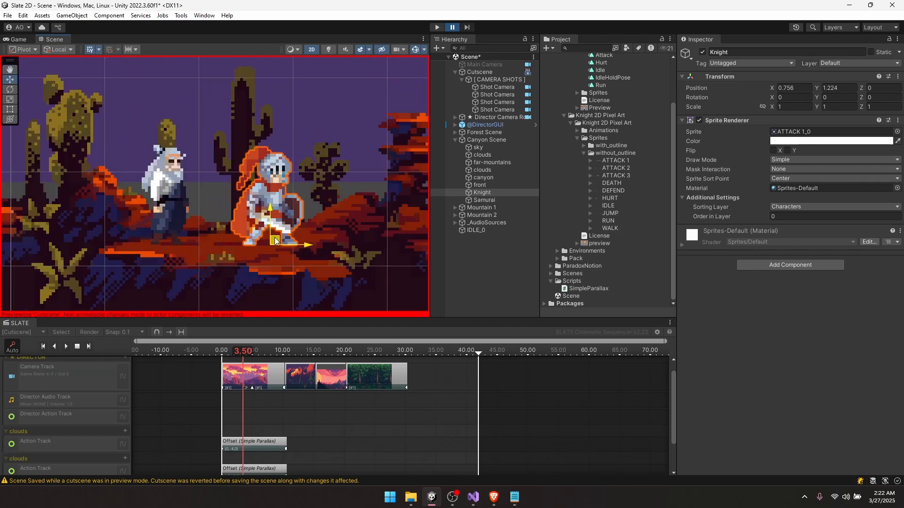
pyautogui.moveTo(272, 238)
pyautogui.mouseDown()
pyautogui.moveTo(255, 247)
pyautogui.moveTo(263, 231)
pyautogui.moveTo(257, 245)
pyautogui.moveTo(270, 250)
pyautogui.mouseUp()
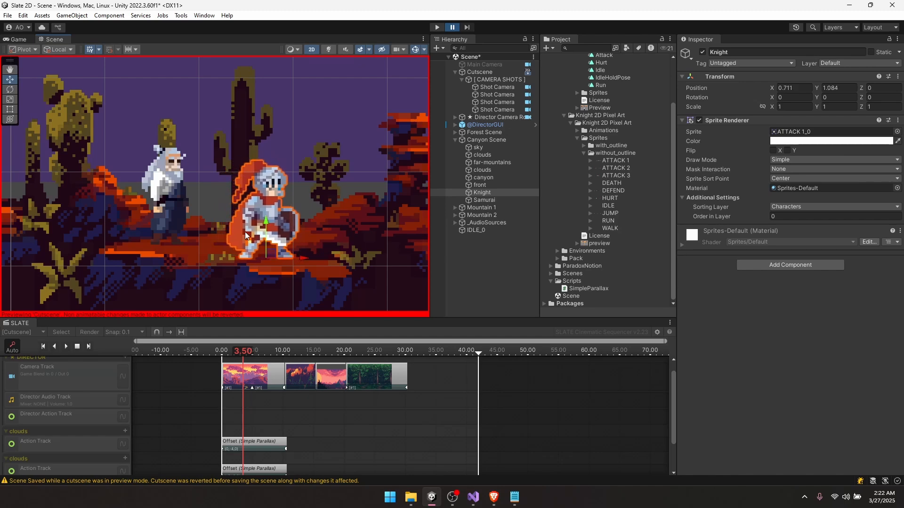
pyautogui.scroll(-4, 191, 194)
pyautogui.scroll(5, 167, 189)
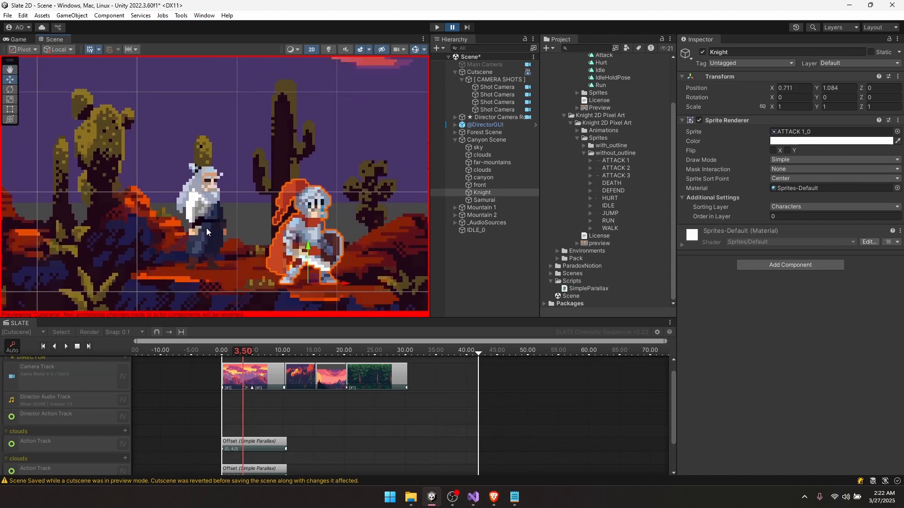
pyautogui.click(490, 261)
pyautogui.scroll(-5, 224, 230)
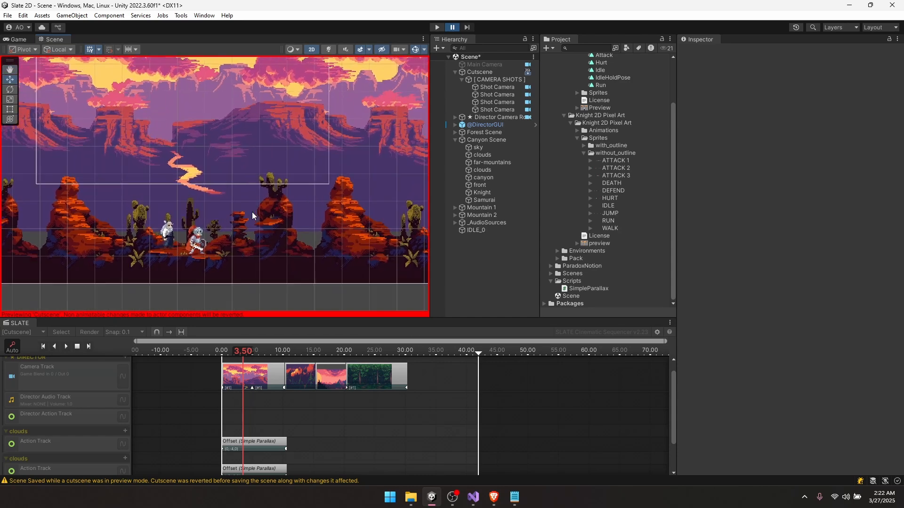
# - Scrub the cutscene to about 0.30 seconds and deselect the camera shot clip
pyautogui.moveTo(210, 239); pyautogui.dragTo(253, 231, button='middle')
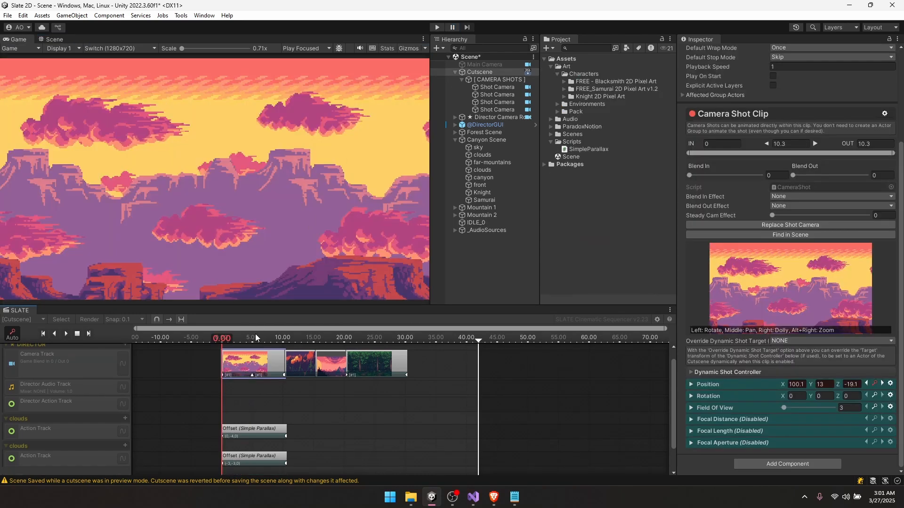
pyautogui.moveTo(234, 336); pyautogui.dragTo(223, 330)
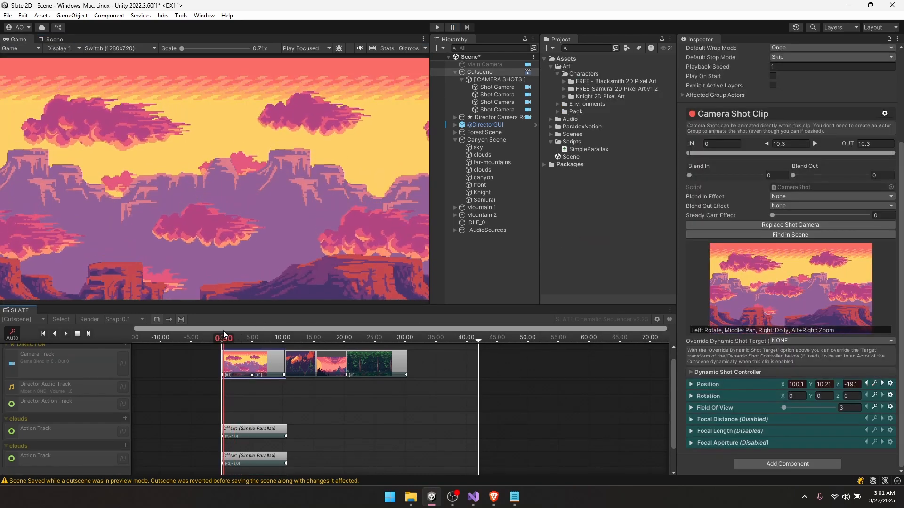
pyautogui.click(235, 397)
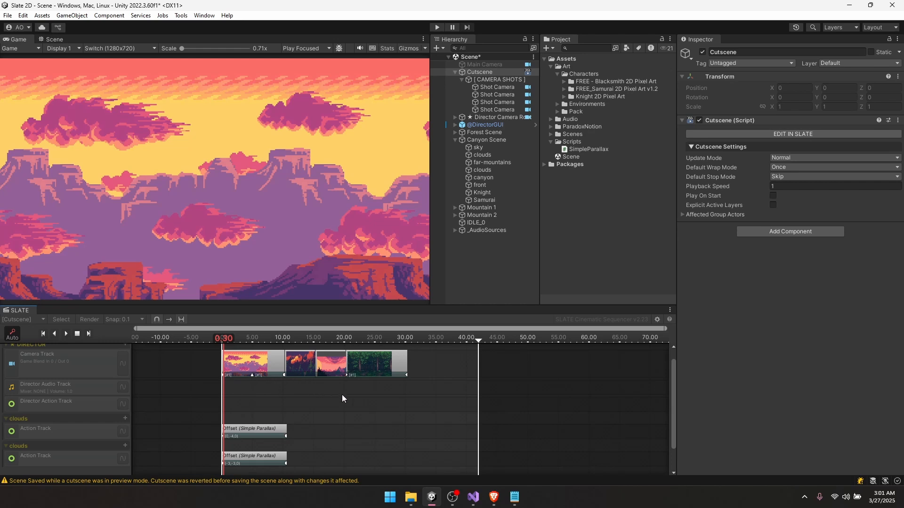
# - Stop the cutscene preview and select the Director Audio Track
pyautogui.scroll(3, 278, 375)
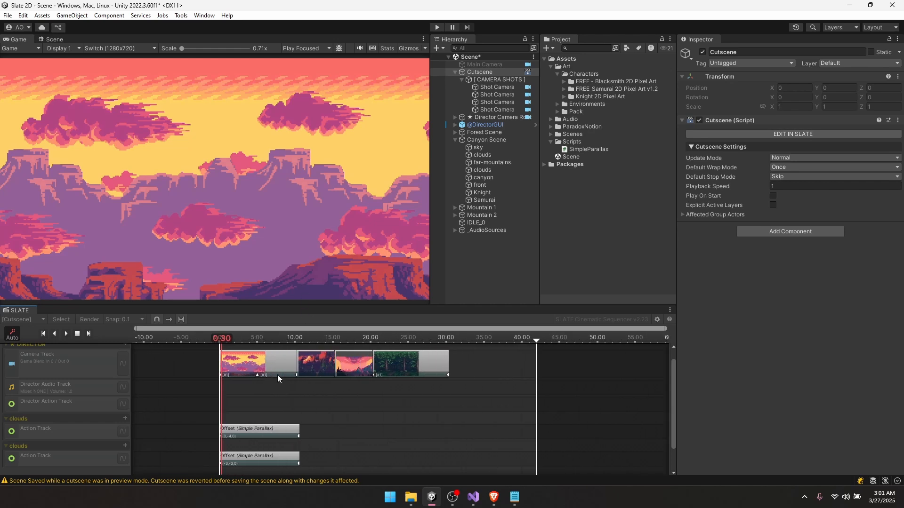
pyautogui.moveTo(287, 384); pyautogui.dragTo(263, 411, button='middle')
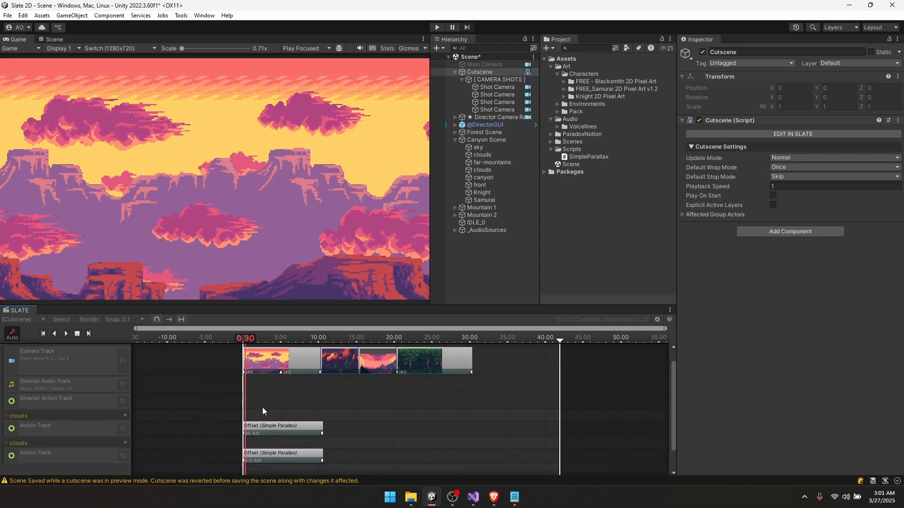
pyautogui.rightClick(251, 386)
pyautogui.click(100, 340)
pyautogui.click(79, 334)
pyautogui.click(72, 385)
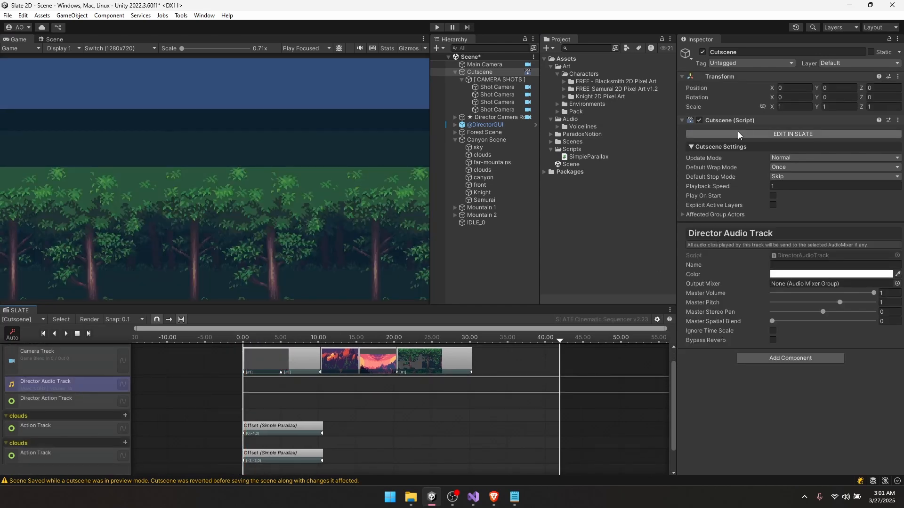
# - Rename the audio track to Voices and add 1_Knight_StuckUpHere, matched to its clip length
pyautogui.click(806, 266)
pyautogui.write('s')
pyautogui.rightClick(262, 386)
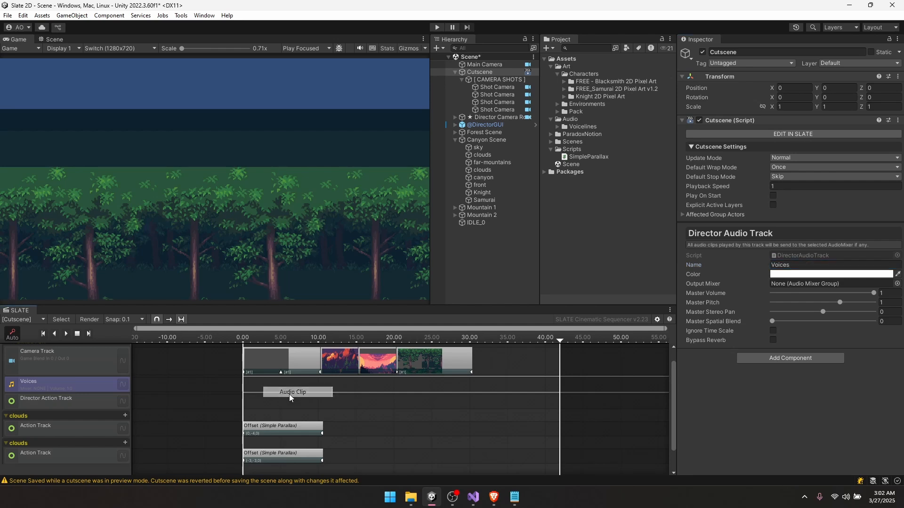
pyautogui.click(283, 394)
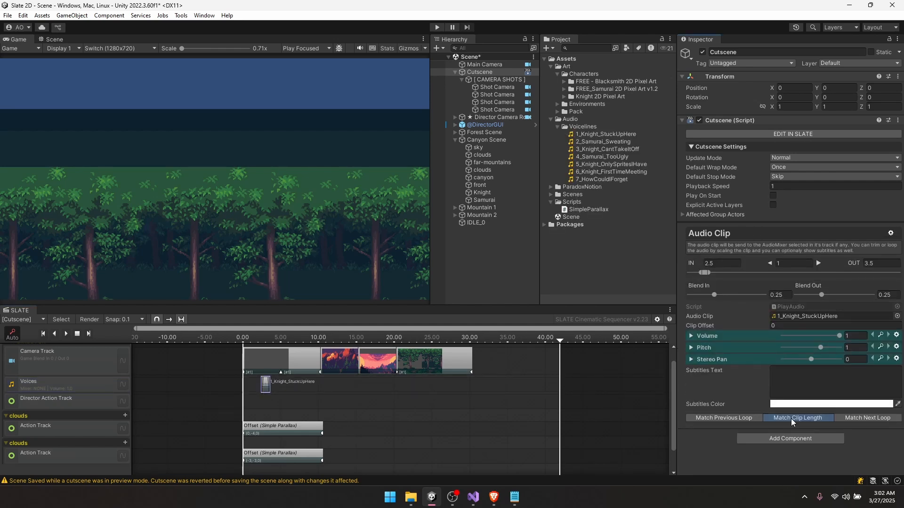
pyautogui.click(791, 419)
pyautogui.scroll(5, 253, 380)
# - Add 2_Samurai_Sweating with zero blend in and out, butted against the first line
pyautogui.rightClick(377, 400)
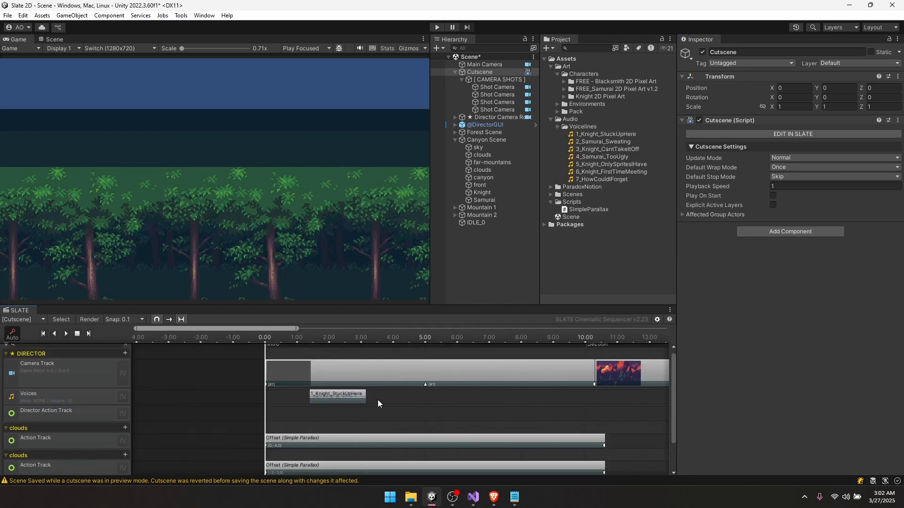
pyautogui.click(390, 402)
pyautogui.moveTo(390, 402); pyautogui.dragTo(399, 403)
pyautogui.moveTo(620, 142); pyautogui.dragTo(802, 338)
pyautogui.click(797, 418)
pyautogui.moveTo(695, 295); pyautogui.dragTo(688, 295)
pyautogui.moveTo(802, 295); pyautogui.dragTo(794, 295)
pyautogui.moveTo(439, 402); pyautogui.dragTo(418, 401)
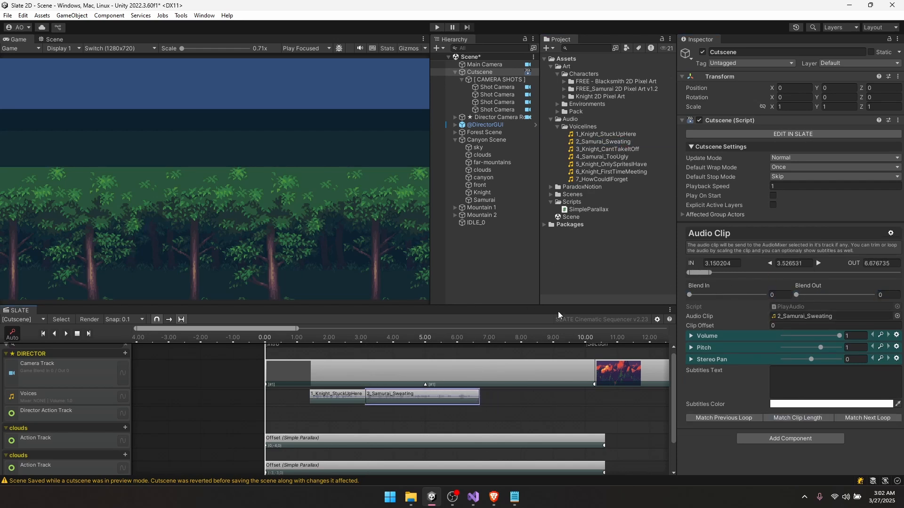
# - Add 3_Knight_CantTakeItOff at 7.6, fit to its sound and snapped after 2_Samurai_Sweating
pyautogui.rightClick(507, 400)
pyautogui.click(530, 405)
pyautogui.moveTo(608, 149); pyautogui.dragTo(828, 317)
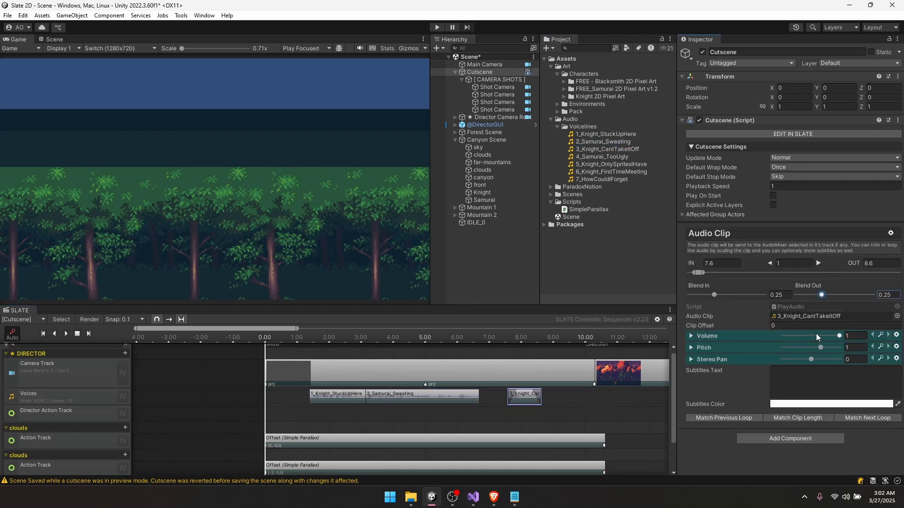
pyautogui.click(798, 418)
pyautogui.moveTo(571, 399); pyautogui.dragTo(532, 400)
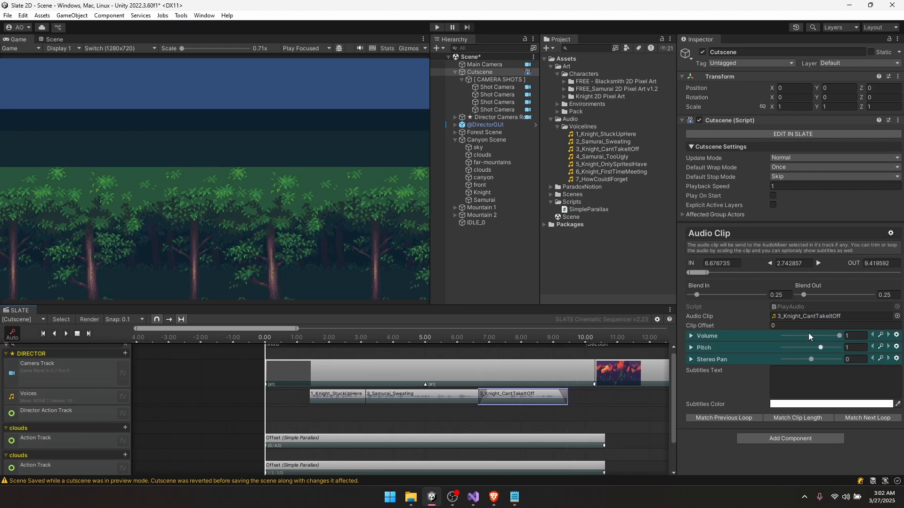
# - Add 6_Knight_FirstTimeMeeting and 7_HowCouldIForget clips, each matched to its sound length
pyautogui.hscroll(6, 471, 405)
pyautogui.rightClick(471, 406)
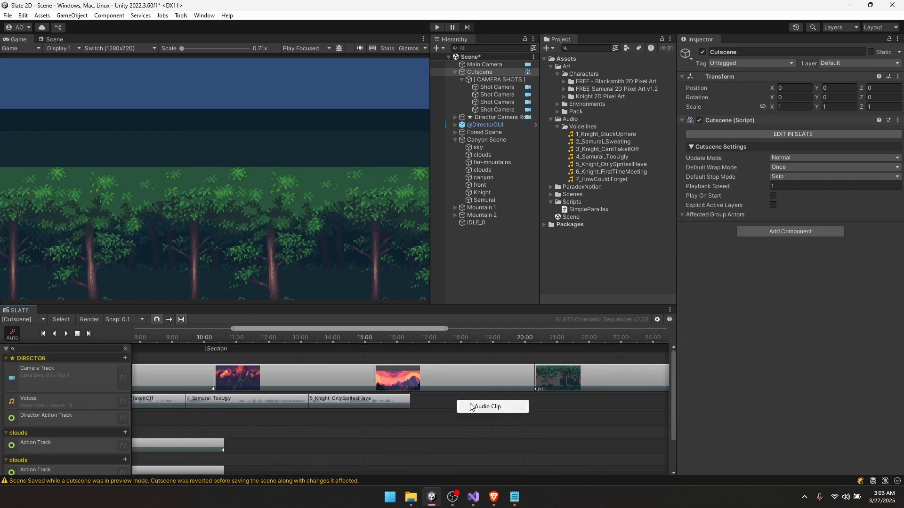
pyautogui.click(471, 407)
pyautogui.moveTo(611, 172); pyautogui.dragTo(795, 336)
pyautogui.click(797, 418)
pyautogui.rightClick(521, 406)
pyautogui.click(536, 412)
pyautogui.moveTo(601, 180); pyautogui.dragTo(800, 336)
pyautogui.click(797, 418)
# - Select the three later camera shots and shift them later in time
pyautogui.scroll(-5, 380, 418)
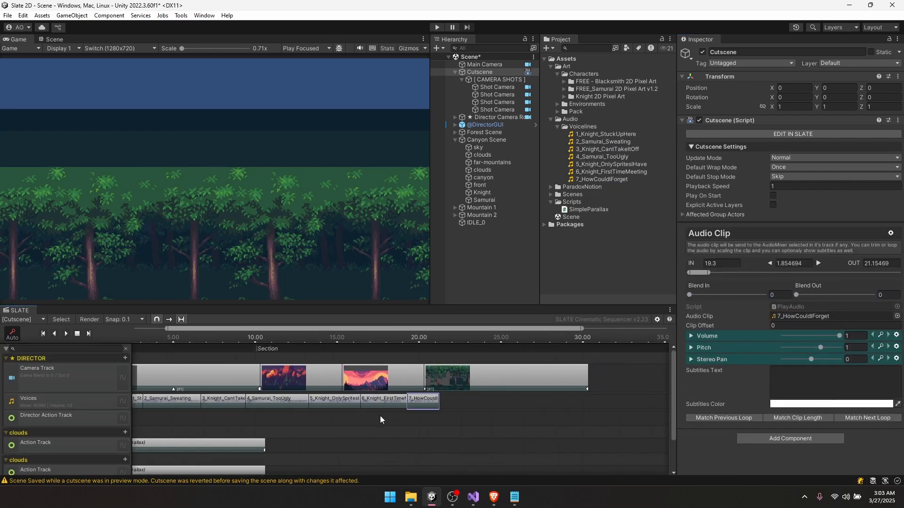
pyautogui.scroll(1, 379, 416)
pyautogui.moveTo(306, 408); pyautogui.dragTo(324, 391, button='middle')
pyautogui.moveTo(296, 352); pyautogui.dragTo(462, 382)
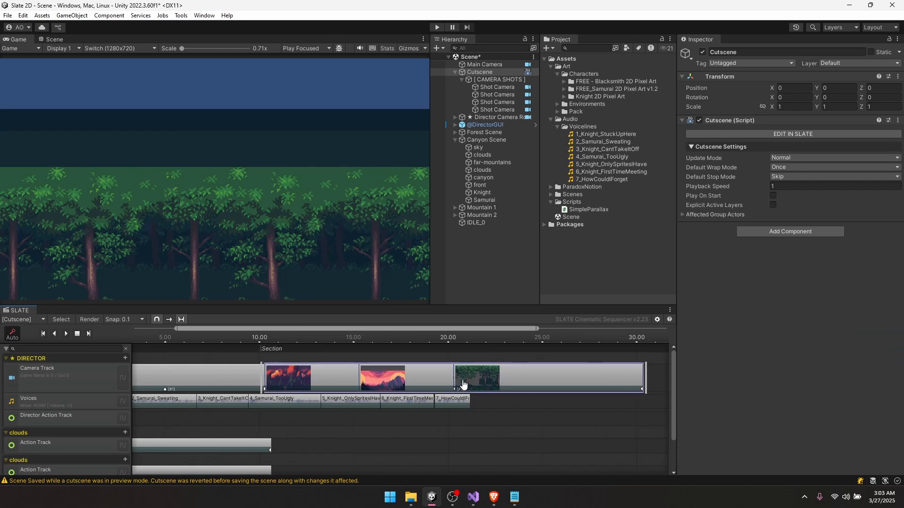
pyautogui.moveTo(291, 375); pyautogui.dragTo(573, 376)
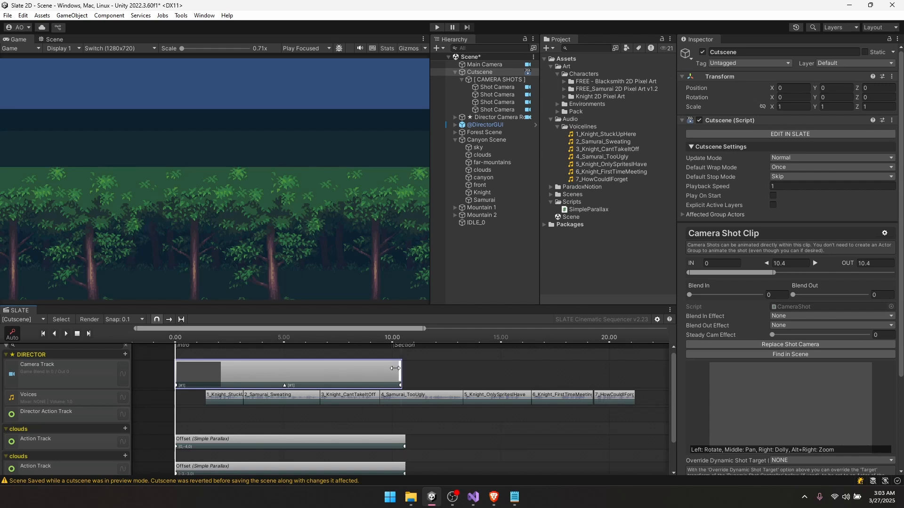
# - Stretch the camera shot across the timeline and nudge its 5-second framing slightly left
pyautogui.moveTo(401, 372); pyautogui.dragTo(634, 371)
pyautogui.moveTo(390, 338); pyautogui.dragTo(284, 345)
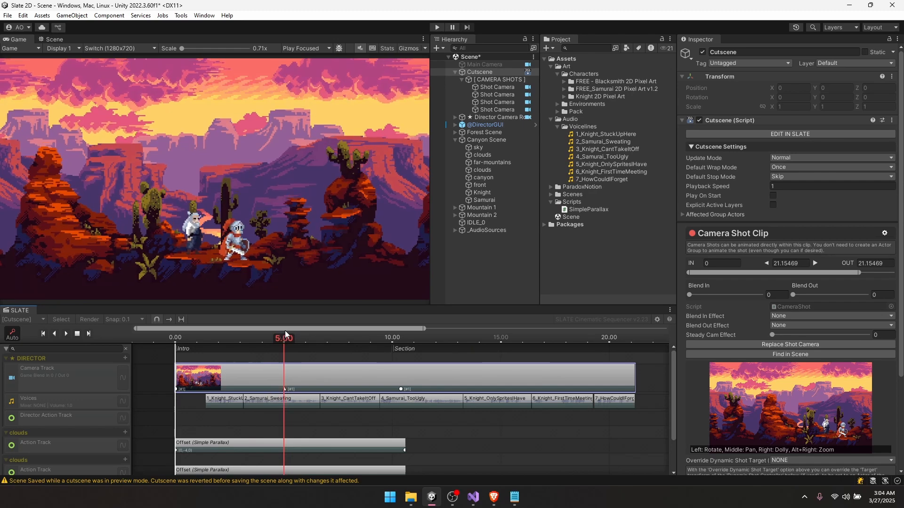
pyautogui.scroll(-5, 775, 245)
pyautogui.moveTo(783, 385); pyautogui.dragTo(794, 385)
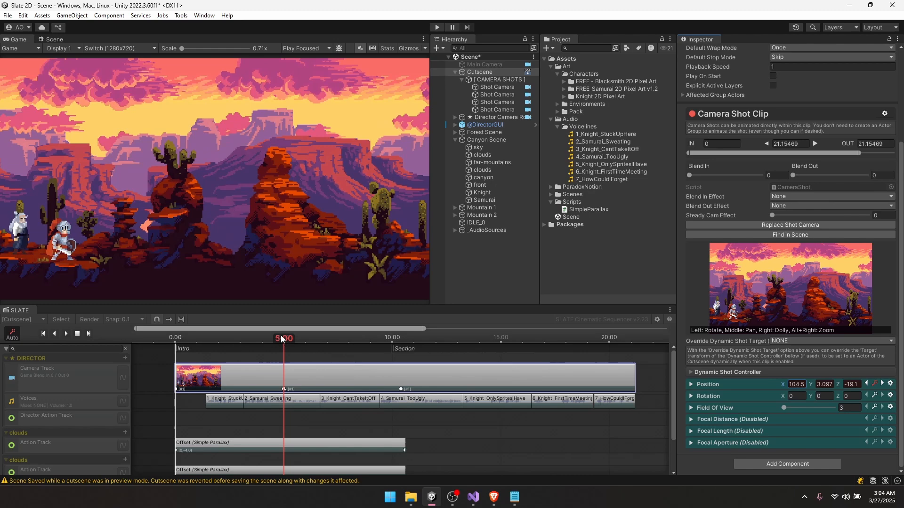
pyautogui.moveTo(281, 336); pyautogui.dragTo(283, 337)
pyautogui.scroll(15, 284, 390)
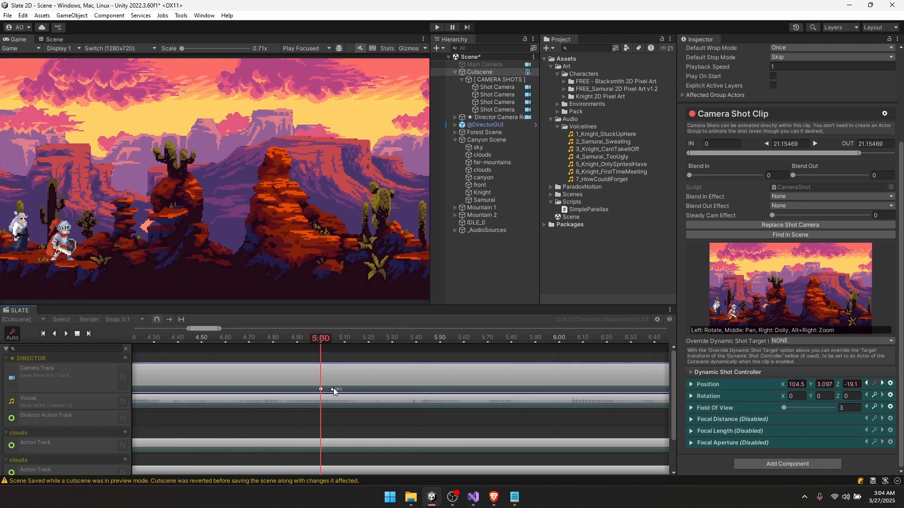
pyautogui.scroll(-10, 332, 389)
pyautogui.moveTo(211, 337)
pyautogui.mouseDown()
pyautogui.moveTo(195, 335)
pyautogui.moveTo(222, 336)
pyautogui.mouseUp()
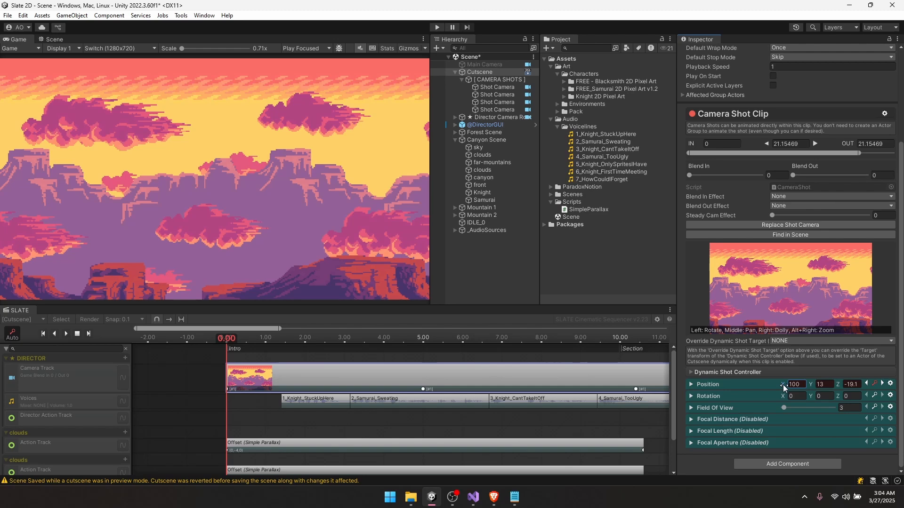
# - Set the camera's horizontal position to 110 at the start and delete the 10.40 key
pyautogui.click(802, 384)
pyautogui.write('11')
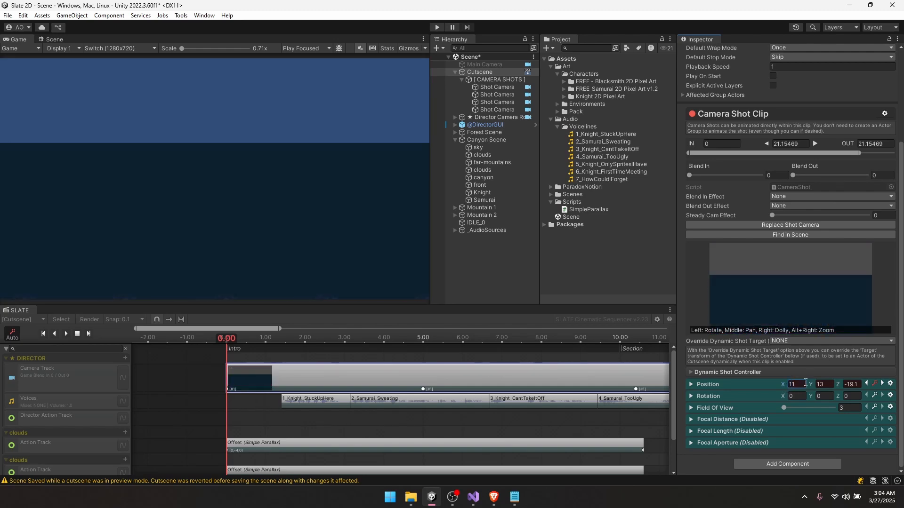
pyautogui.write('0')
pyautogui.moveTo(603, 336); pyautogui.dragTo(637, 336)
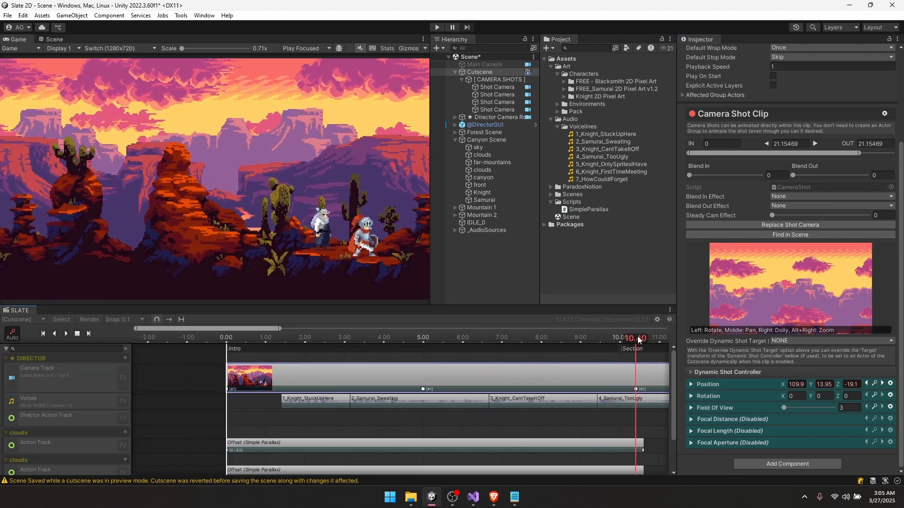
pyautogui.rightClick(635, 389)
pyautogui.click(660, 439)
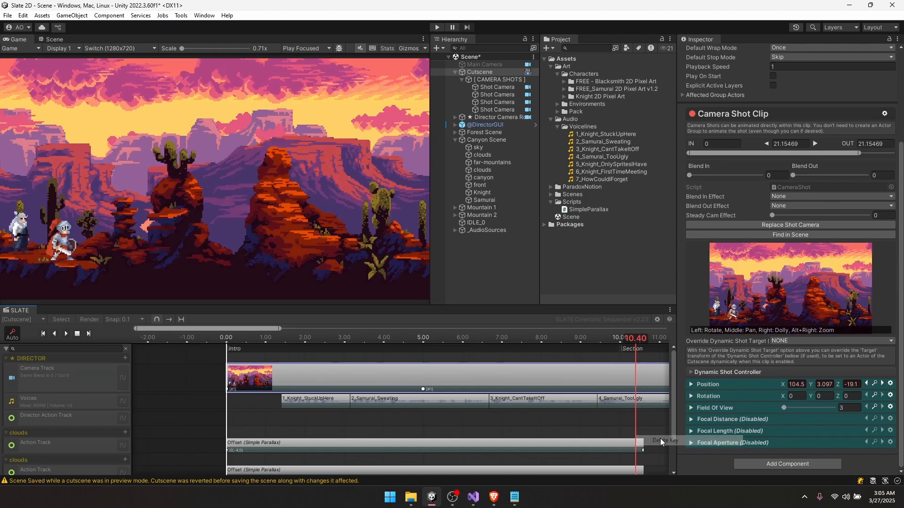
pyautogui.click(586, 342)
pyautogui.moveTo(586, 343); pyautogui.dragTo(425, 344)
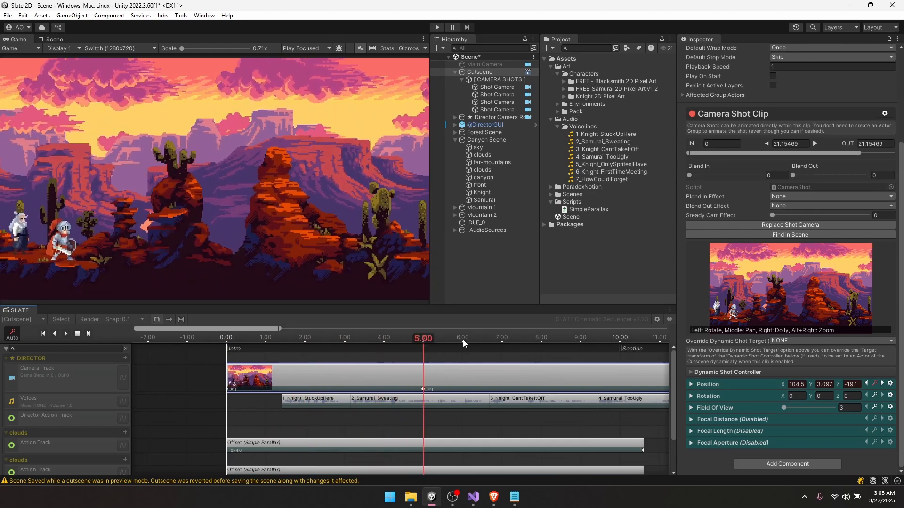
# - Add a camera Position key at 6.70, adjust its horizontal position, and preview the cloud pan
pyautogui.moveTo(462, 340)
pyautogui.mouseDown()
pyautogui.moveTo(507, 343)
pyautogui.moveTo(422, 339)
pyautogui.mouseUp()
pyautogui.click(874, 384)
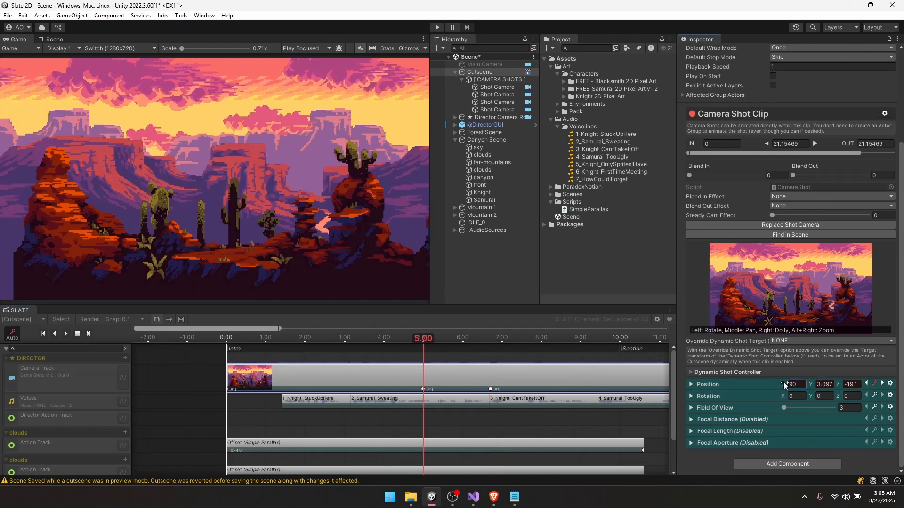
pyautogui.moveTo(783, 383); pyautogui.dragTo(838, 380)
pyautogui.moveTo(227, 339); pyautogui.dragTo(429, 328)
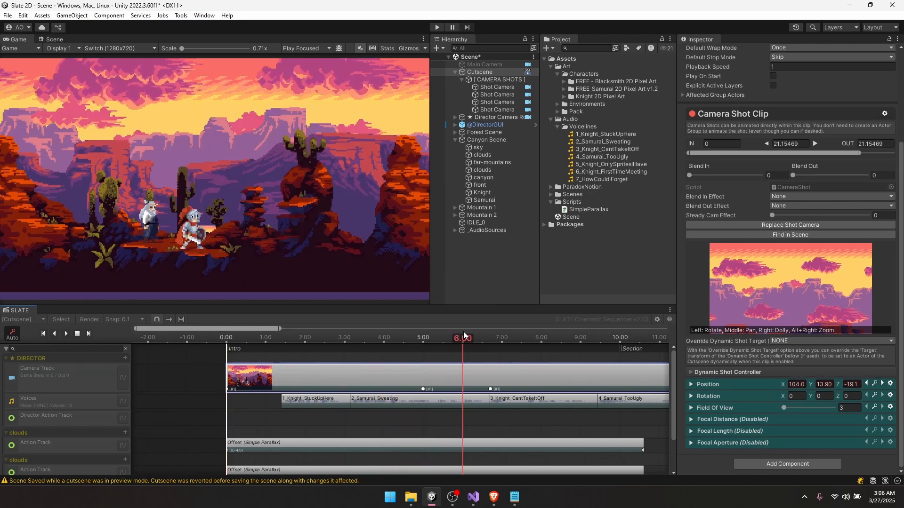
pyautogui.moveTo(463, 332); pyautogui.dragTo(423, 337)
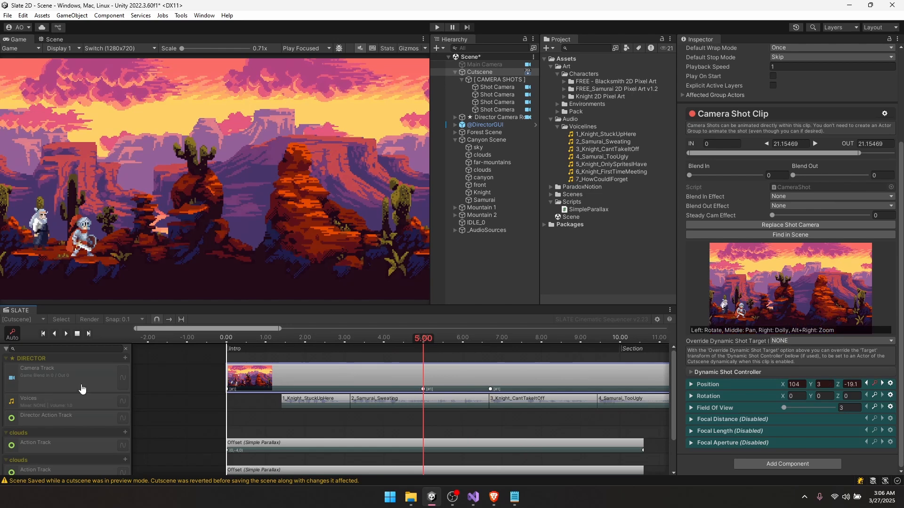
pyautogui.click(123, 378)
# - Set the 5.00 camera key to Both Tangents and preview the cutscene from the start
pyautogui.scroll(-3, 280, 405)
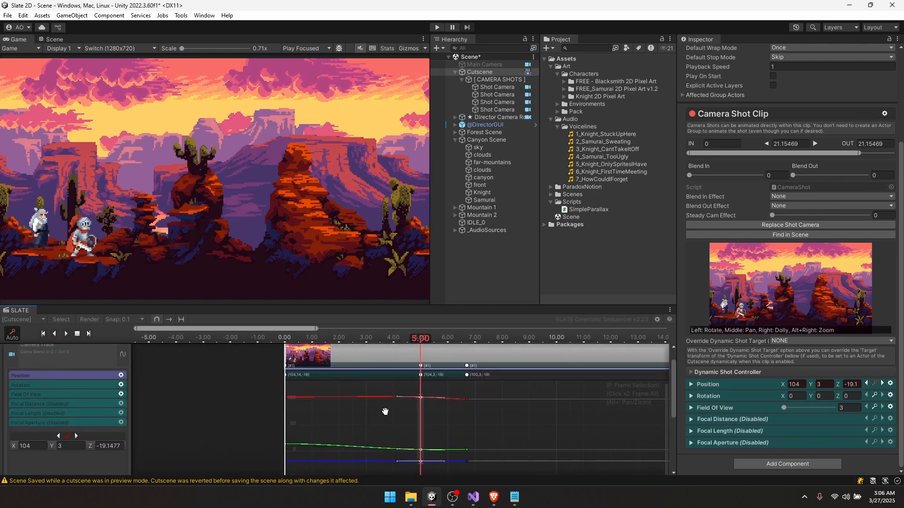
pyautogui.scroll(-1, 275, 413)
pyautogui.moveTo(272, 382); pyautogui.dragTo(473, 448)
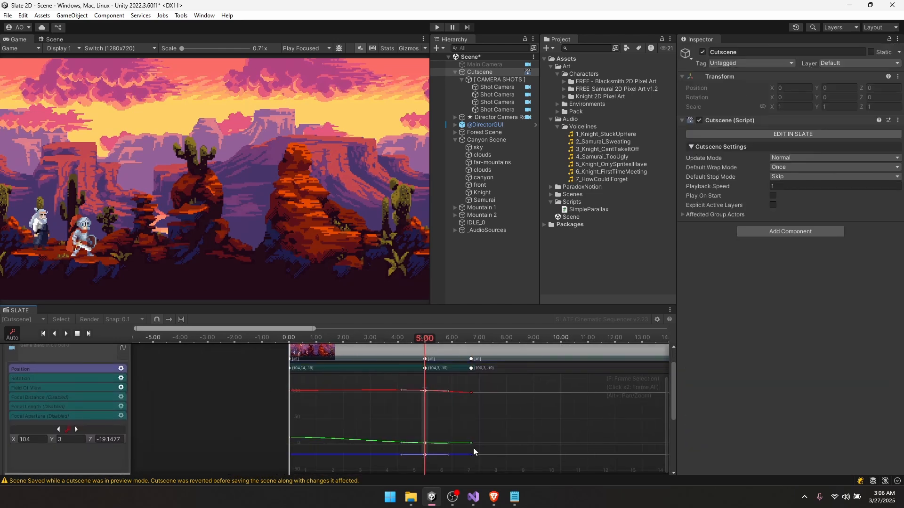
pyautogui.rightClick(425, 390)
pyautogui.moveTo(469, 384)
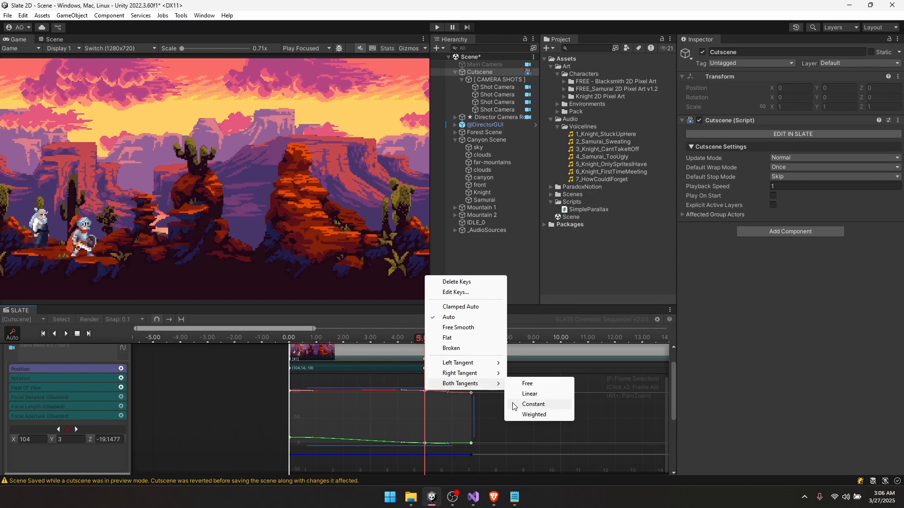
pyautogui.click(524, 411)
pyautogui.moveTo(466, 338); pyautogui.dragTo(286, 335)
pyautogui.press('space')
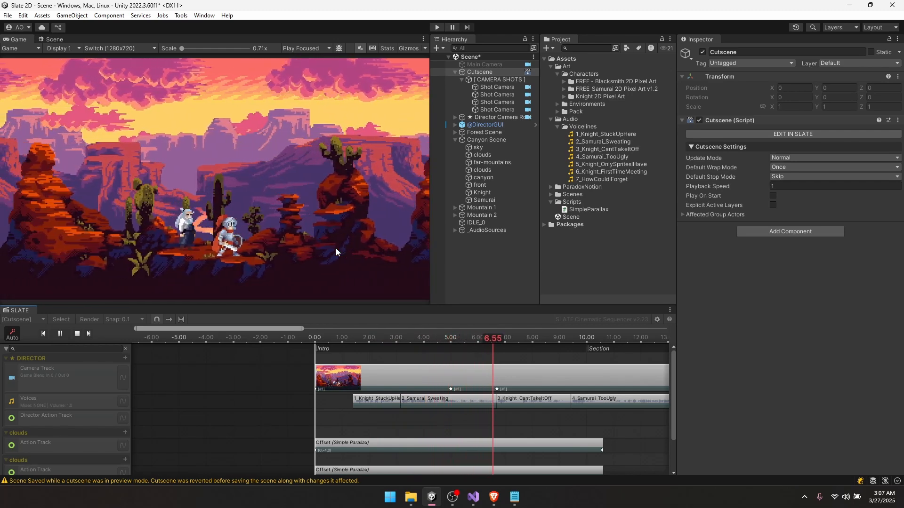
pyautogui.press('space')
# - Move the voice clips later so they start around 5.20 seconds
pyautogui.scroll(-3, 526, 413)
pyautogui.moveTo(523, 414); pyautogui.dragTo(397, 415, button='middle')
pyautogui.moveTo(258, 340); pyautogui.dragTo(354, 344)
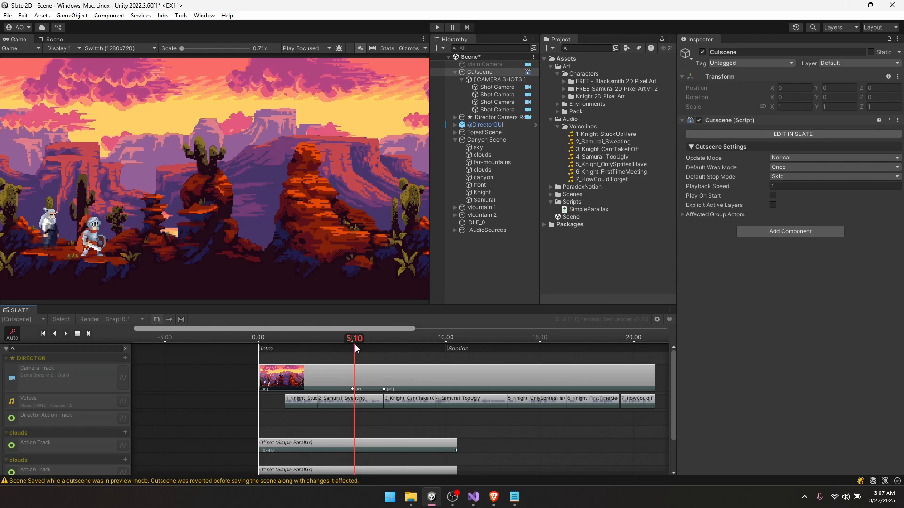
pyautogui.scroll(-2, 294, 402)
pyautogui.moveTo(293, 402); pyautogui.dragTo(351, 404)
pyautogui.scroll(4, 348, 405)
pyautogui.click(391, 425)
# - Push the voice clips about 2 seconds further, to roughly 7.4 seconds
pyautogui.scroll(-3, 359, 404)
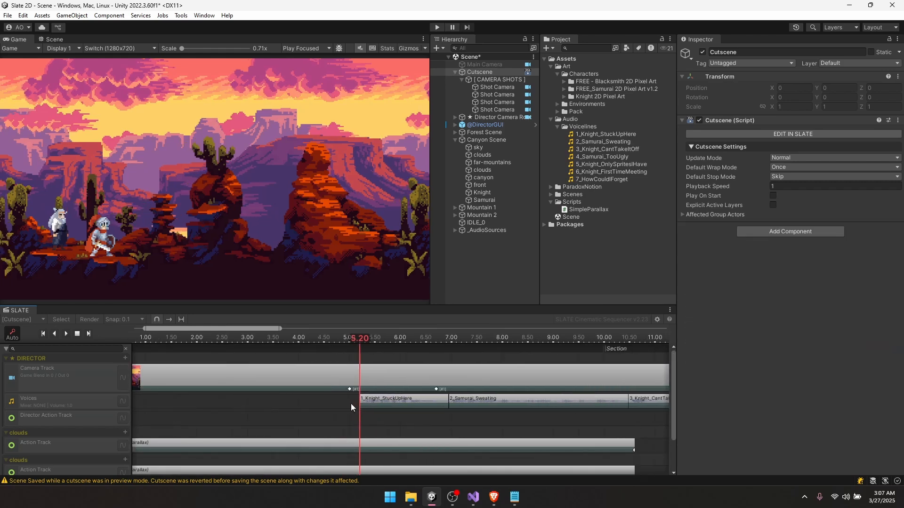
pyautogui.click(425, 338)
pyautogui.moveTo(488, 397); pyautogui.dragTo(417, 393, button='middle')
pyautogui.scroll(-3, 417, 394)
pyautogui.moveTo(483, 408); pyautogui.dragTo(392, 416, button='middle')
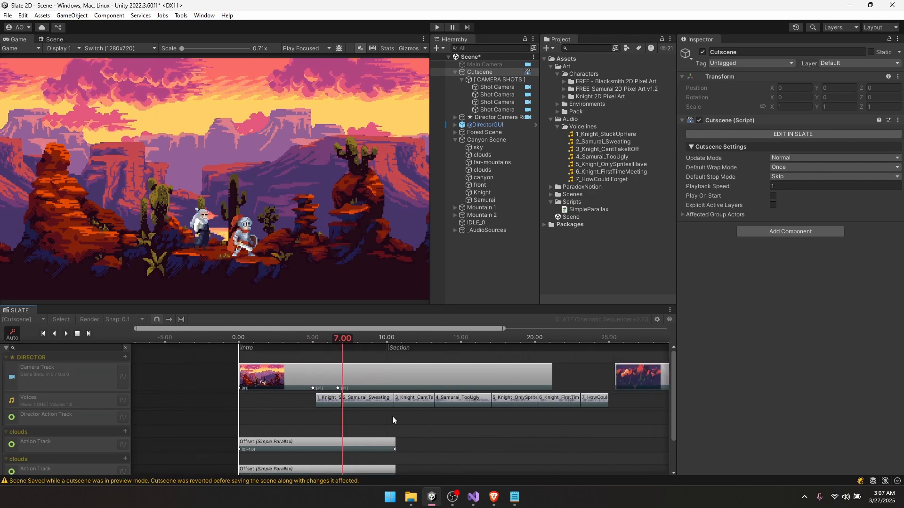
pyautogui.moveTo(321, 401); pyautogui.dragTo(351, 402)
pyautogui.click(349, 339)
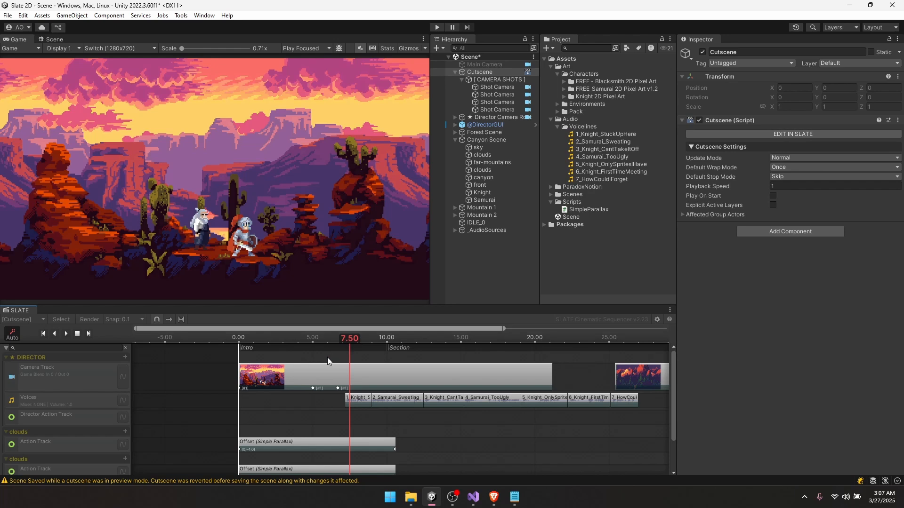
pyautogui.scroll(1, 330, 396)
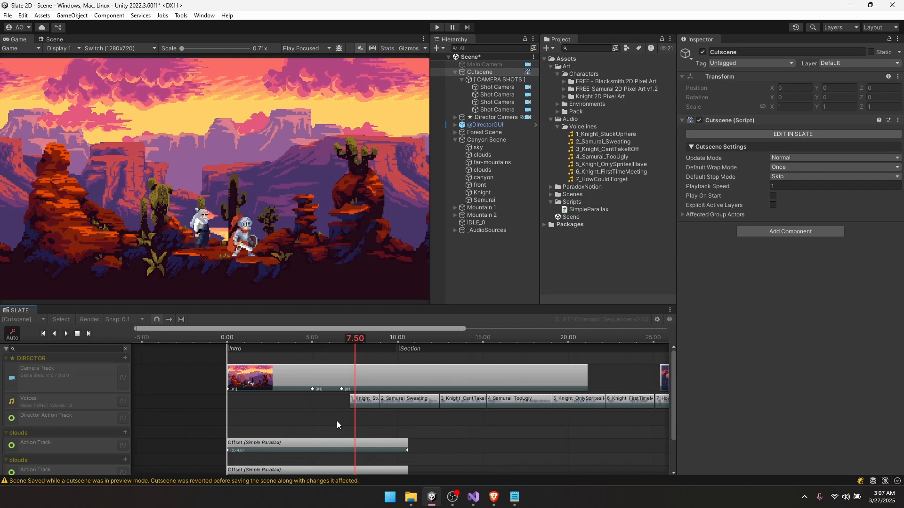
pyautogui.scroll(-2, 337, 421)
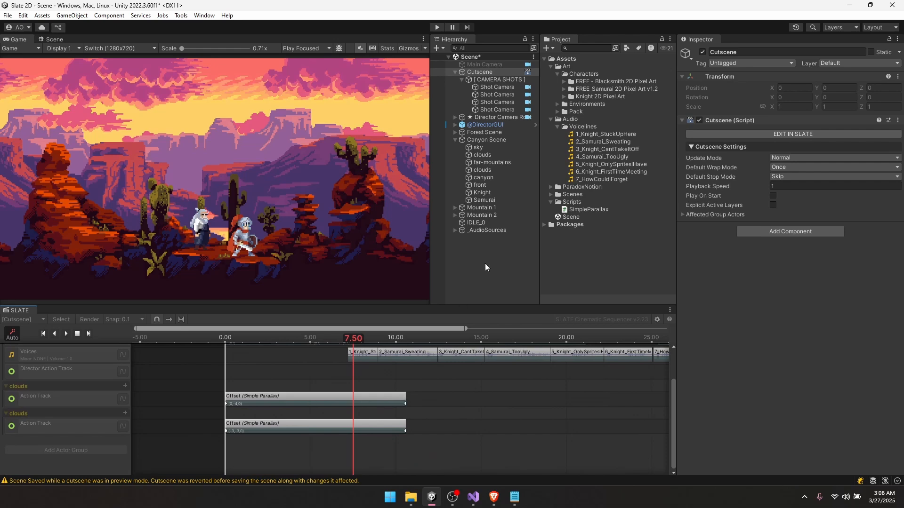
# - Add an Animator component to both the Knight and Samurai objects
pyautogui.click(482, 193)
pyautogui.keyDown('ctrl'); pyautogui.click(486, 200); pyautogui.keyUp('ctrl')
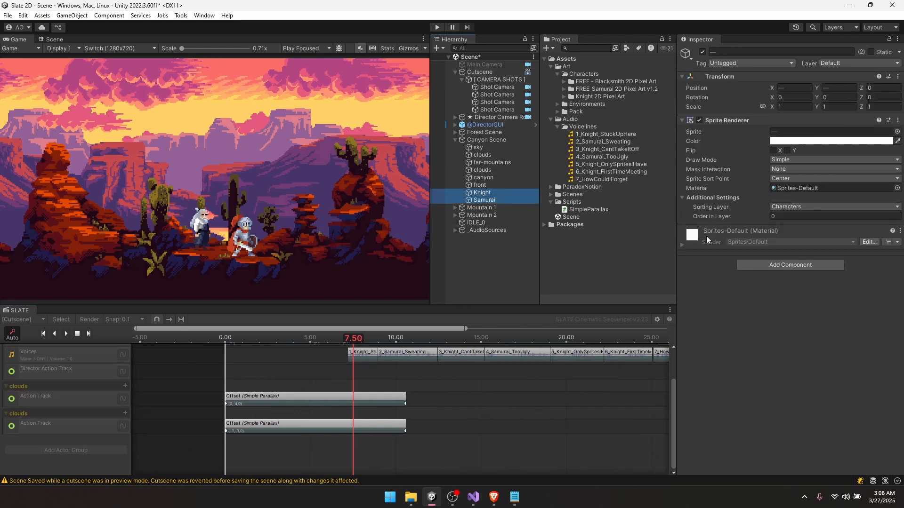
pyautogui.click(801, 262)
pyautogui.write('anima')
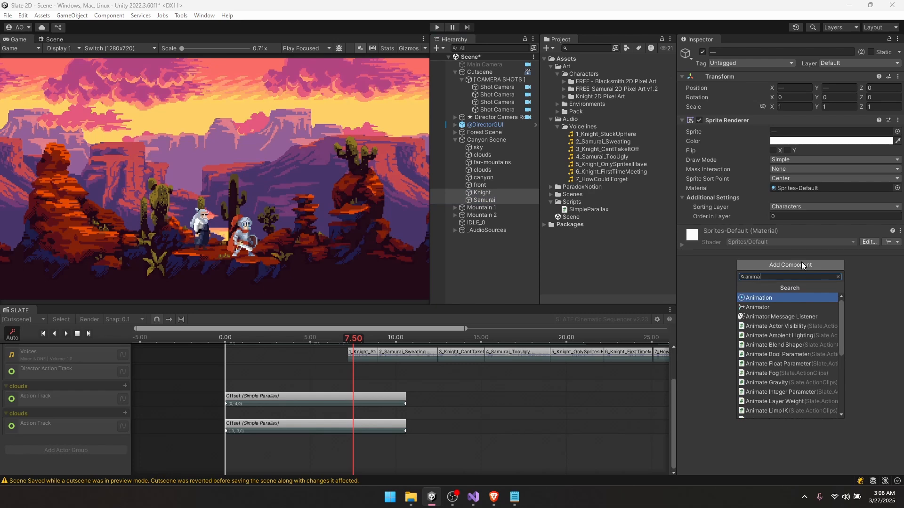
pyautogui.press('Down')
pyautogui.press('Return')
# - Drag Knight and Samurai into the cutscene as actor groups with Animator Tracks
pyautogui.click(78, 333)
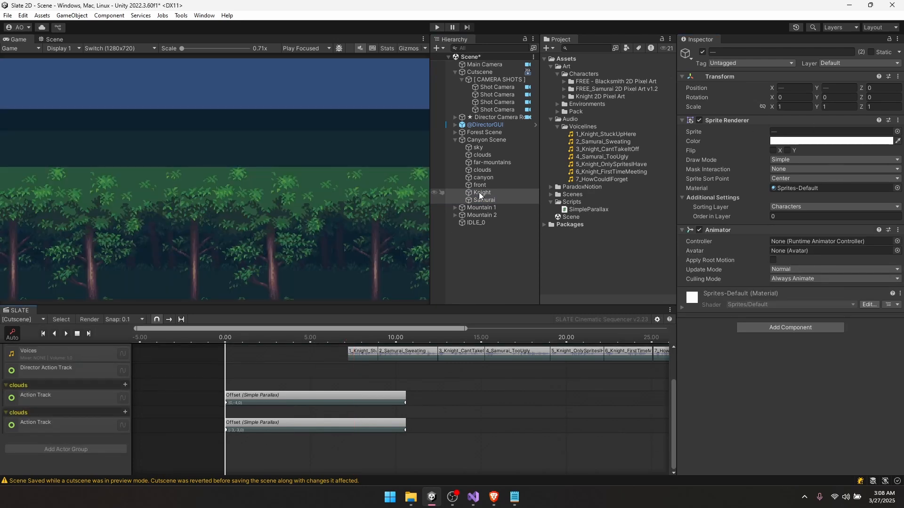
pyautogui.moveTo(478, 192); pyautogui.dragTo(82, 444)
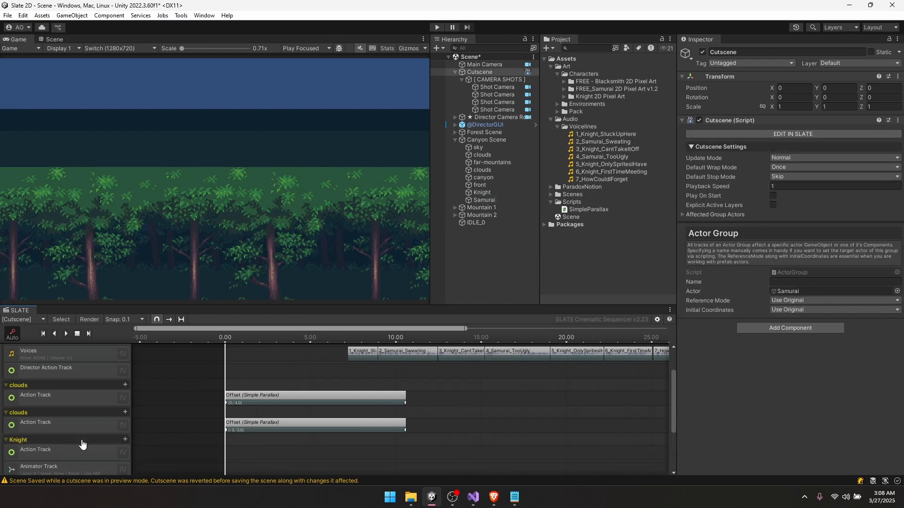
pyautogui.scroll(-3, 66, 424)
pyautogui.click(52, 400)
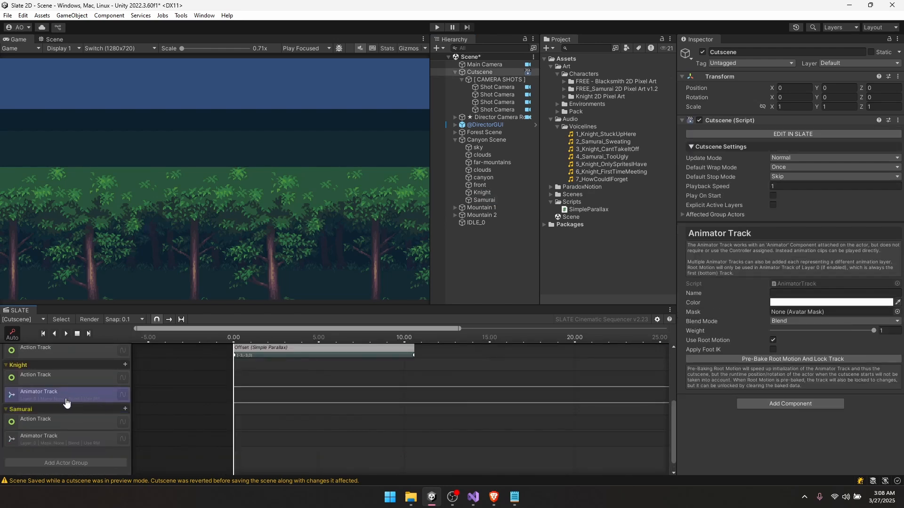
pyautogui.click(49, 444)
pyautogui.click(37, 369)
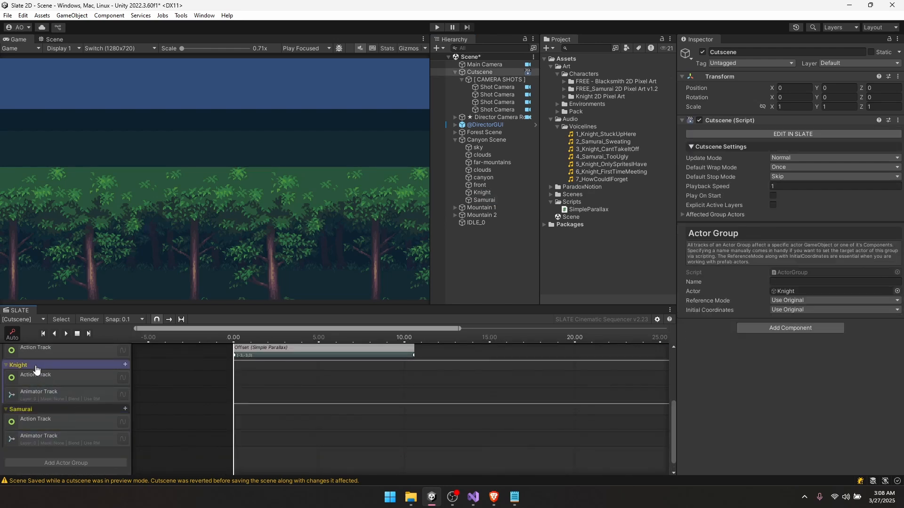
pyautogui.click(33, 412)
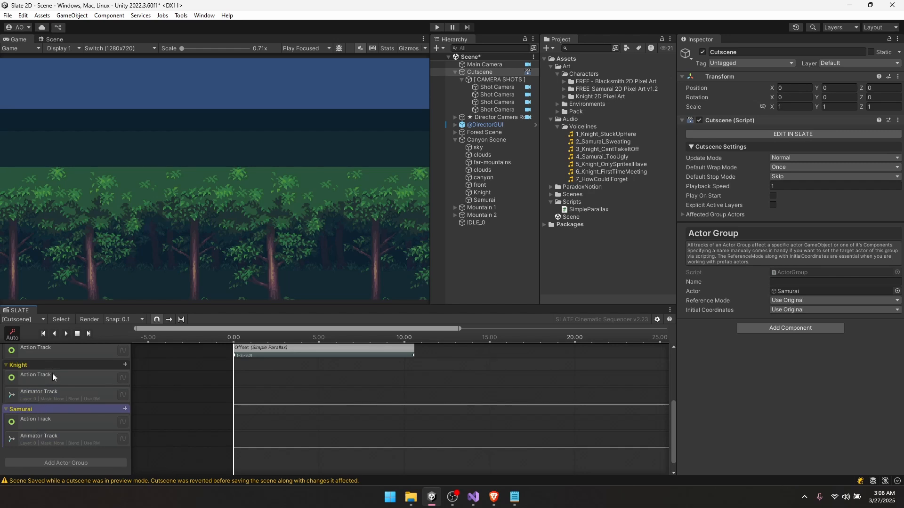
pyautogui.moveTo(248, 401); pyautogui.dragTo(263, 430, button='middle')
pyautogui.scroll(-2, 264, 430)
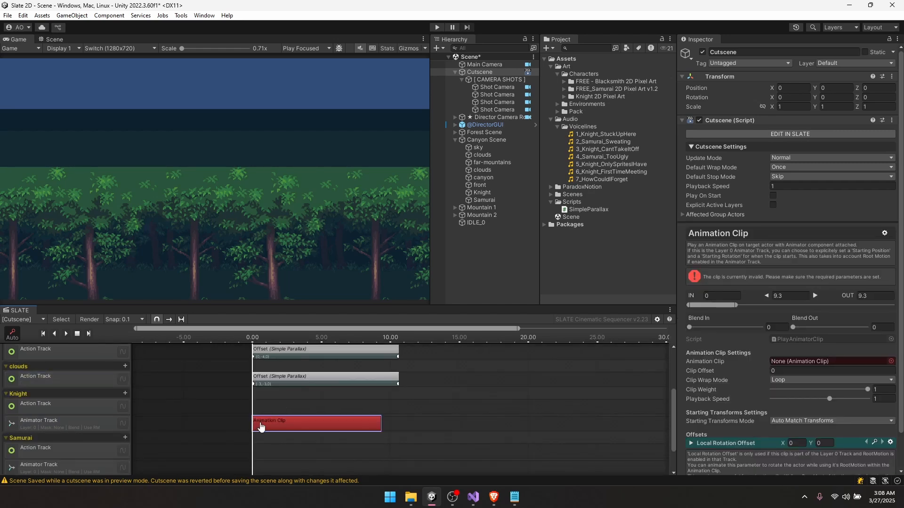
# - Lengthen the Knight's animation clip and add a Samurai animation clip starting at 0
pyautogui.scroll(-5, 379, 426)
pyautogui.moveTo(377, 381); pyautogui.dragTo(350, 437, button='middle')
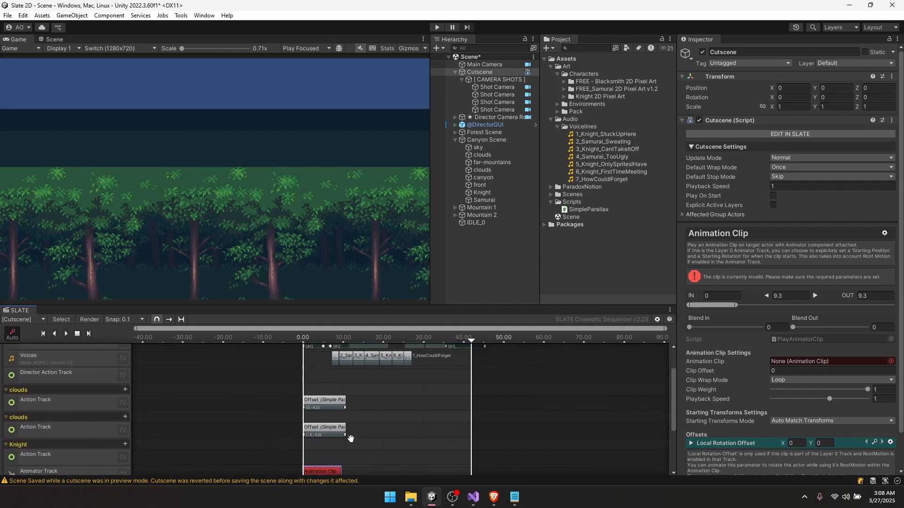
pyautogui.moveTo(340, 469); pyautogui.dragTo(407, 467)
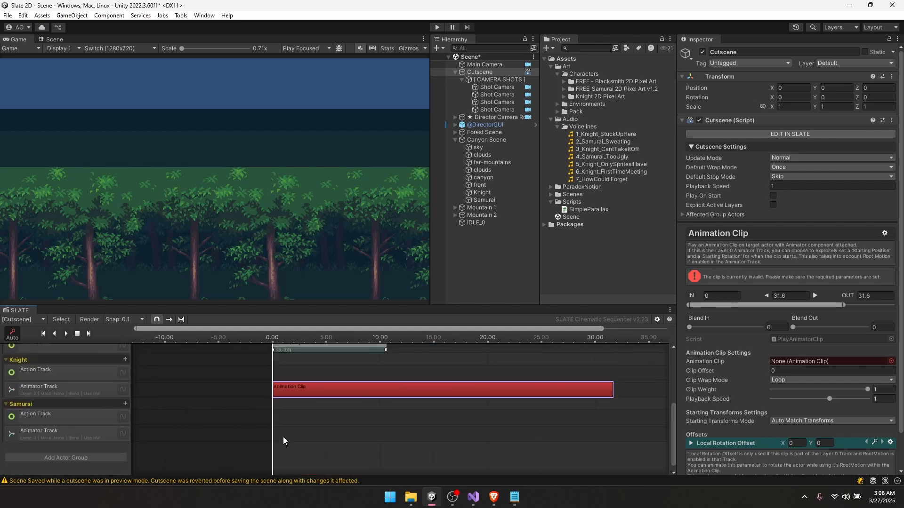
pyautogui.rightClick(282, 438)
pyautogui.click(302, 443)
pyautogui.moveTo(289, 436); pyautogui.dragTo(611, 431)
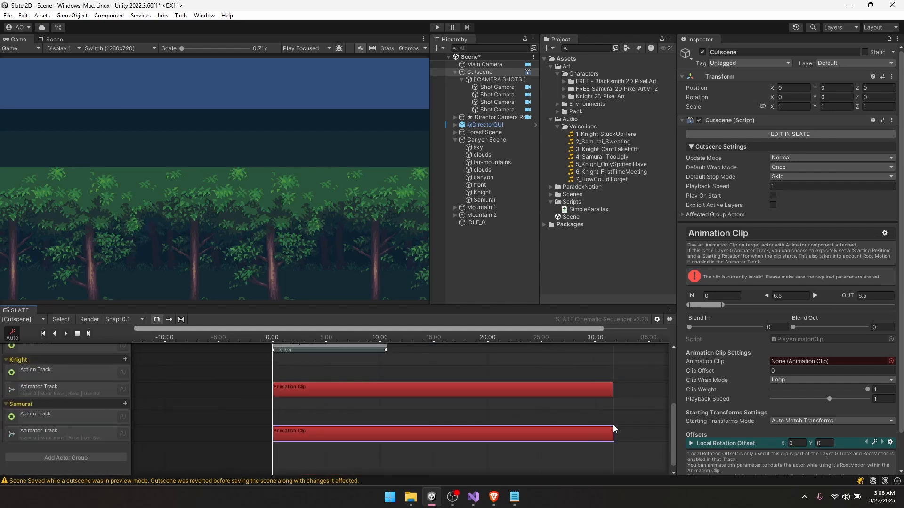
# - Assign each character's Idle animation to its clip and preview around 3 seconds
pyautogui.click(357, 389)
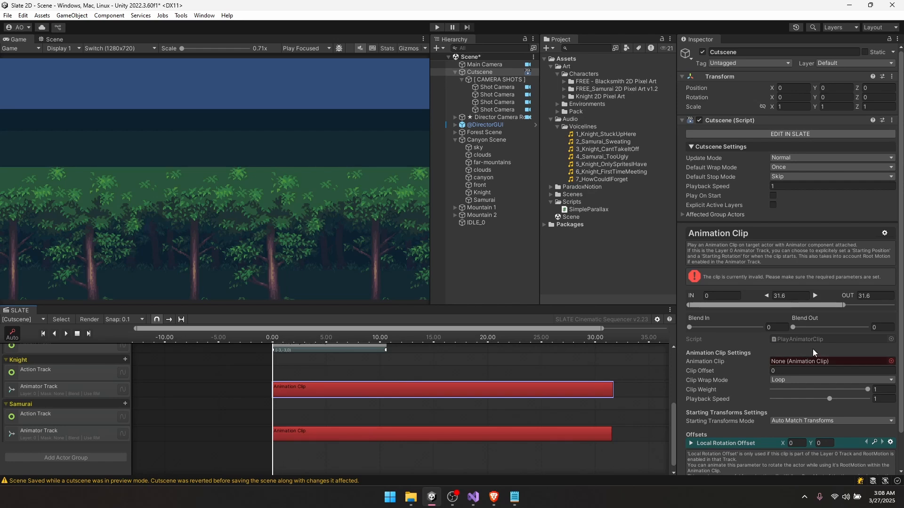
pyautogui.click(563, 96)
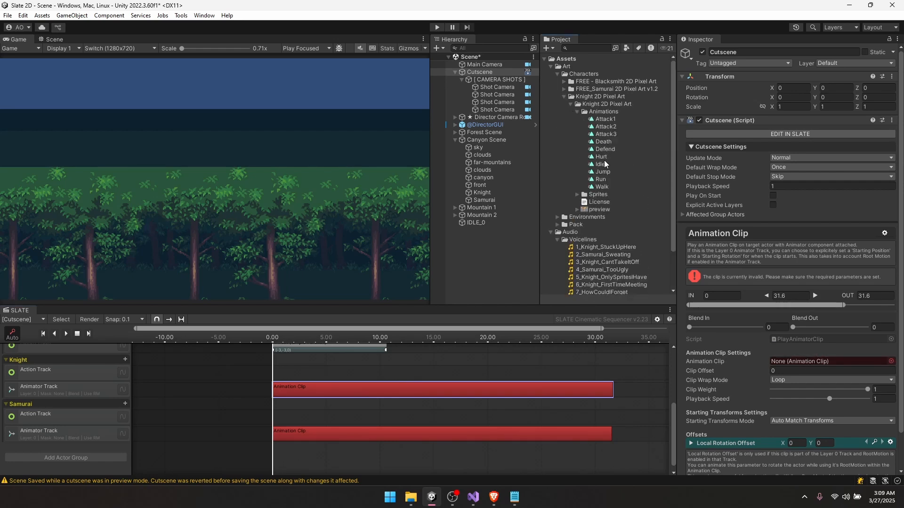
pyautogui.moveTo(753, 273); pyautogui.dragTo(793, 361)
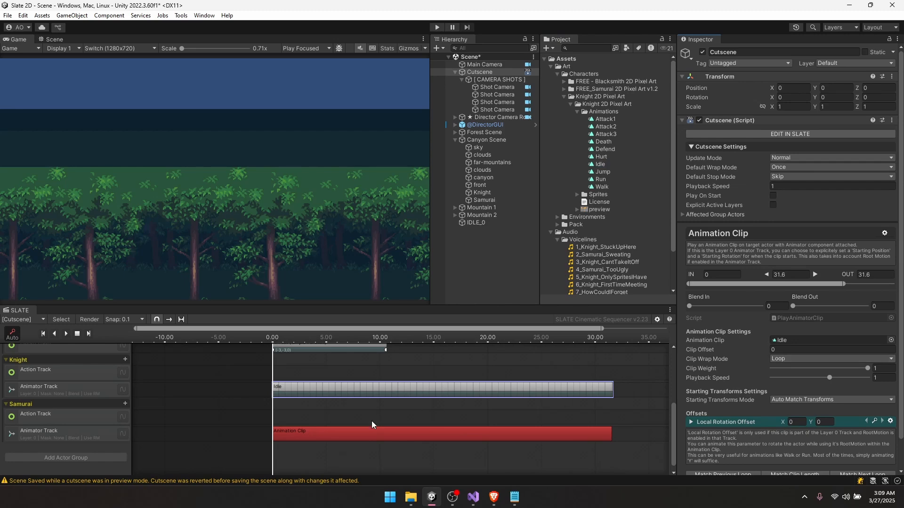
pyautogui.click(372, 437)
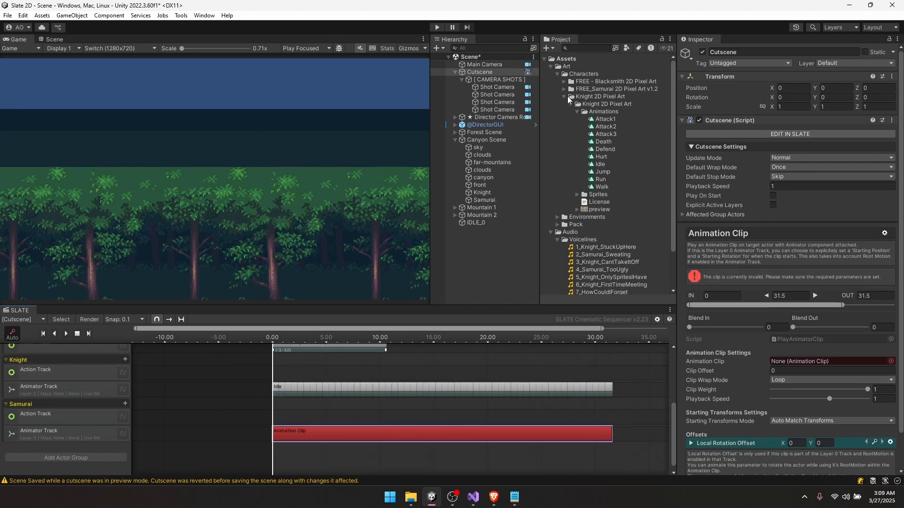
pyautogui.click(564, 89)
pyautogui.moveTo(605, 127); pyautogui.dragTo(800, 361)
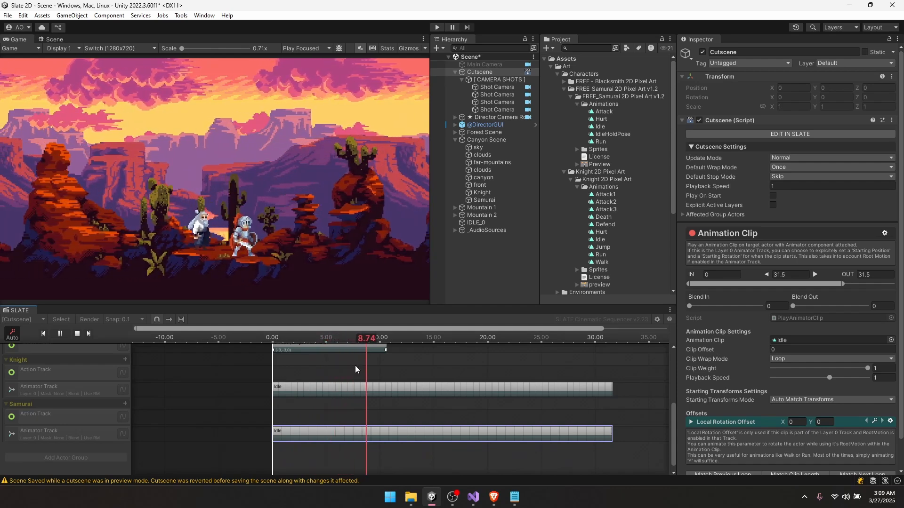
pyautogui.press('space')
pyautogui.moveTo(290, 338)
pyautogui.mouseDown()
pyautogui.moveTo(312, 338)
pyautogui.moveTo(305, 338)
pyautogui.mouseUp()
pyautogui.moveTo(320, 369)
pyautogui.mouseDown(button='middle')
pyautogui.moveTo(339, 444)
pyautogui.moveTo(320, 379)
pyautogui.mouseUp(button='middle')
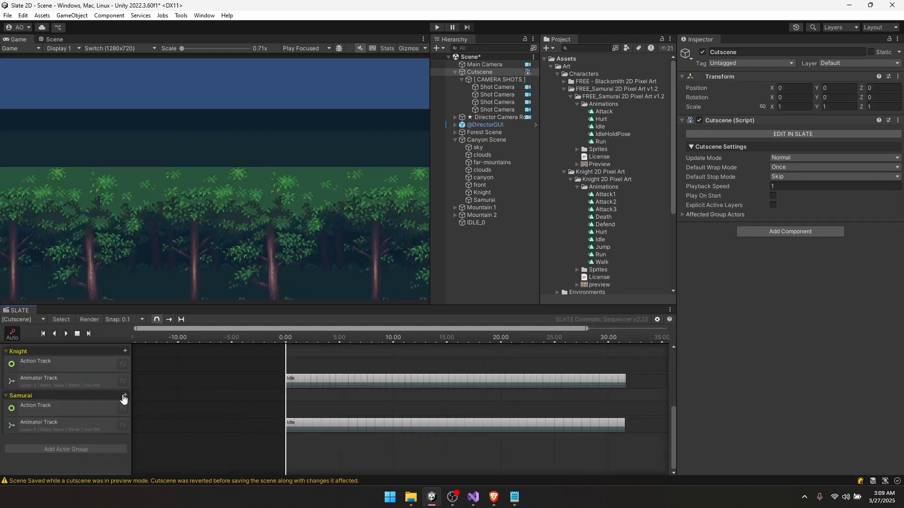
# - Add an Audio Track to both the Samurai and Knight actor groups
pyautogui.click(123, 398)
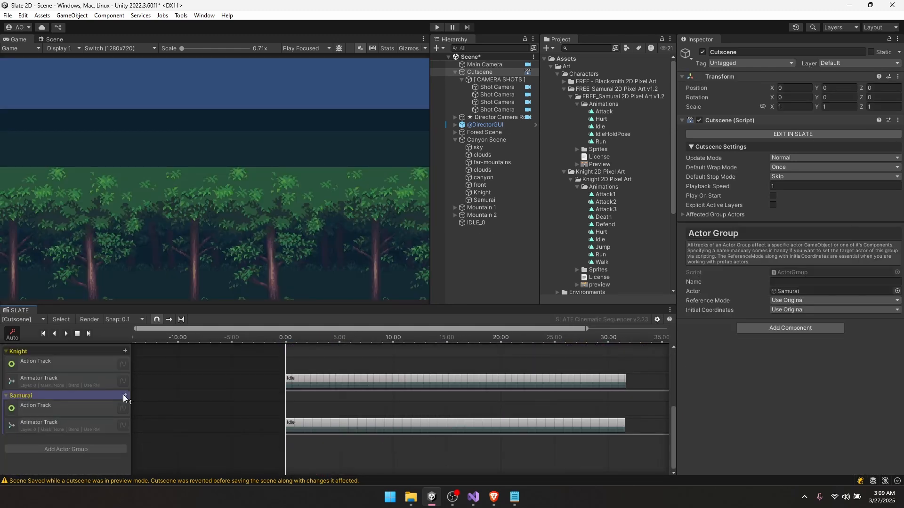
pyautogui.click(124, 398)
pyautogui.moveTo(203, 400)
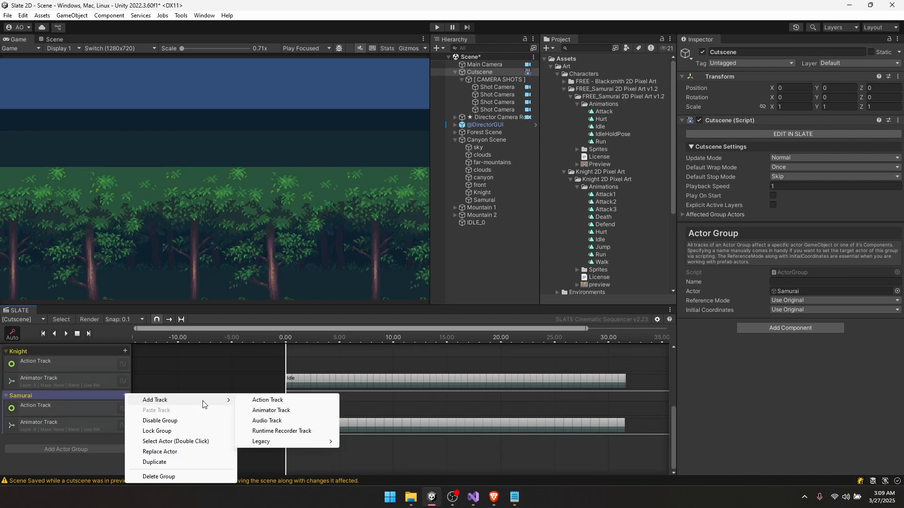
pyautogui.click(263, 420)
pyautogui.scroll(1, 124, 379)
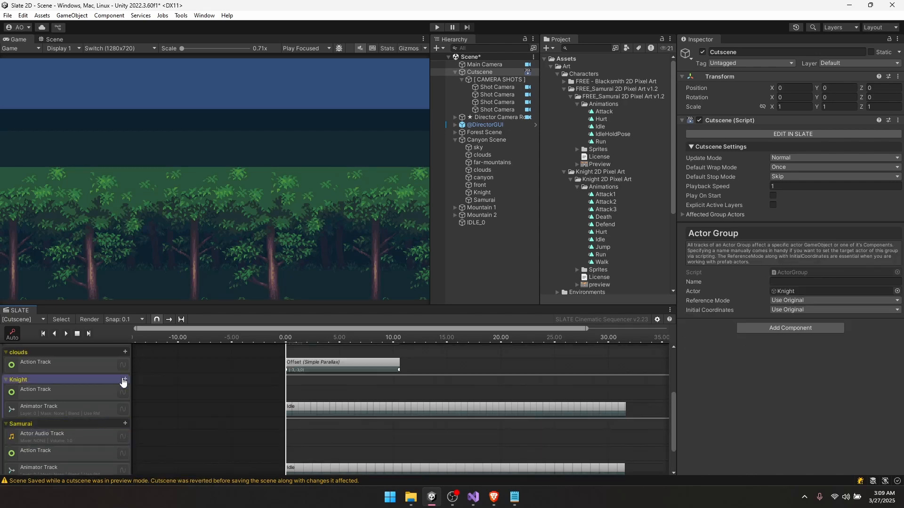
pyautogui.doubleClick(124, 381)
pyautogui.click(125, 382)
pyautogui.moveTo(160, 385)
pyautogui.click(278, 407)
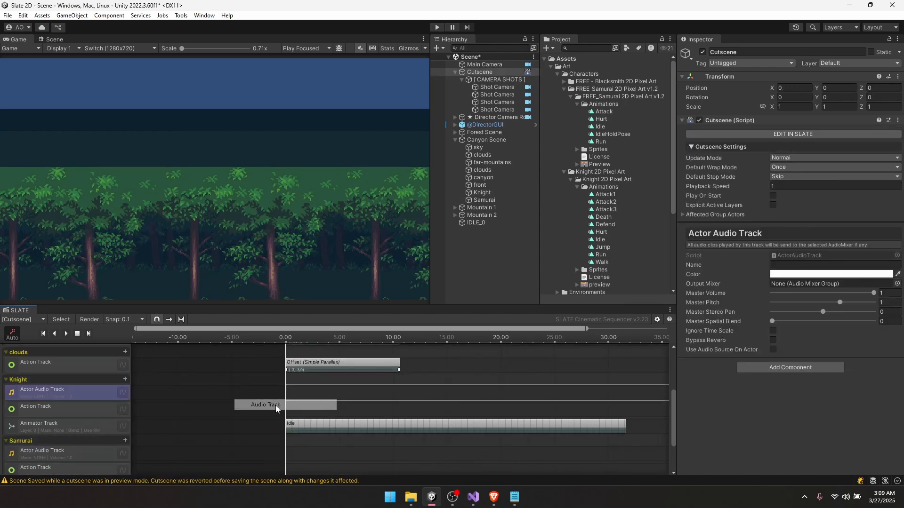
pyautogui.scroll(4, 100, 411)
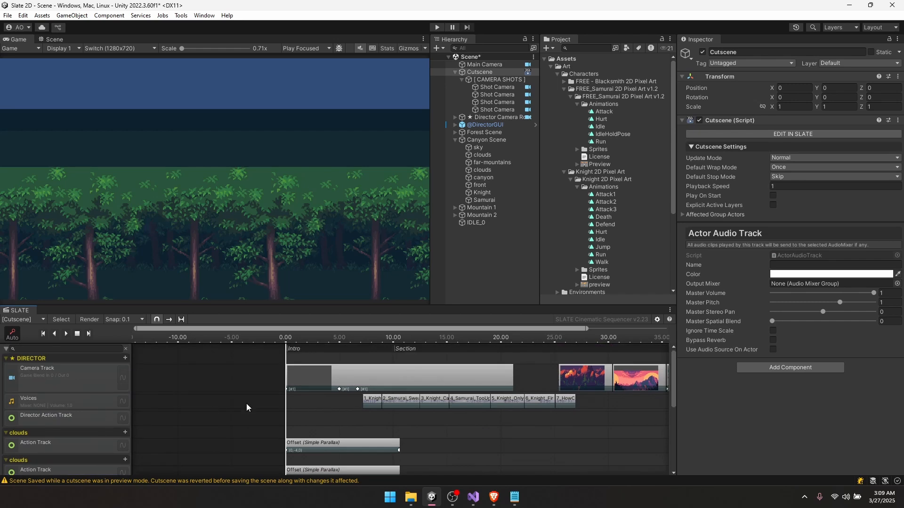
# - Cut the first Knight voice line from Voices and place it on the Knight's audio track
pyautogui.click(64, 404)
pyautogui.click(368, 404)
pyautogui.scroll(-1, 368, 404)
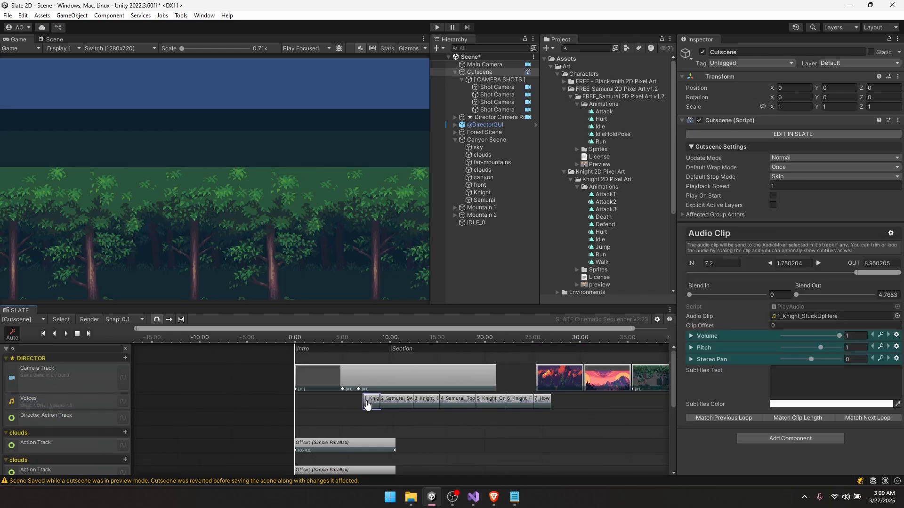
pyautogui.rightClick(370, 405)
pyautogui.click(397, 310)
pyautogui.moveTo(378, 427); pyautogui.dragTo(373, 393, button='middle')
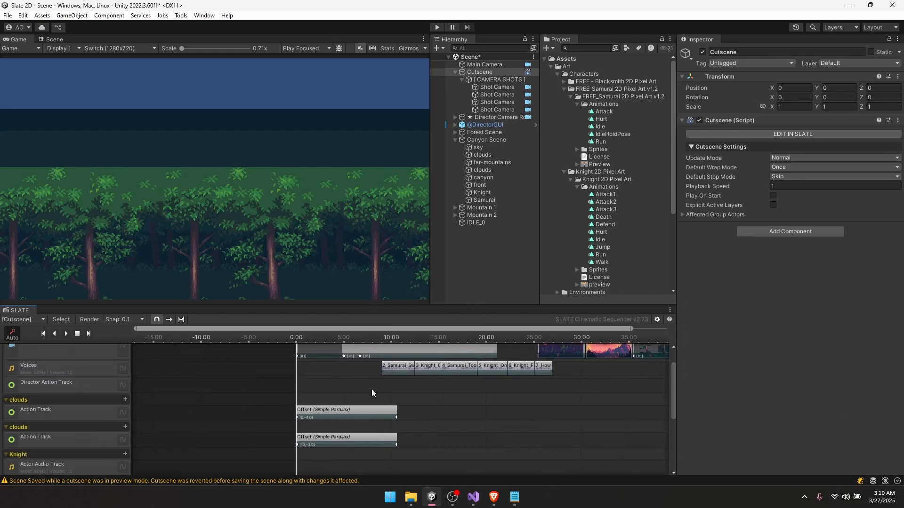
pyautogui.moveTo(374, 394); pyautogui.dragTo(359, 476, button='middle')
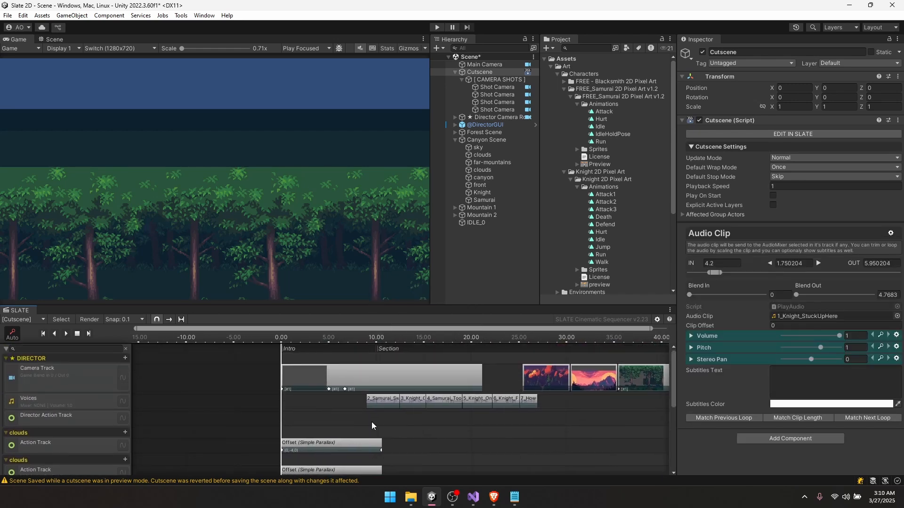
# - Move 2_Samurai_Sweating onto the Samurai's audio track and start the Knight's Idle at 4.20
pyautogui.click(371, 404)
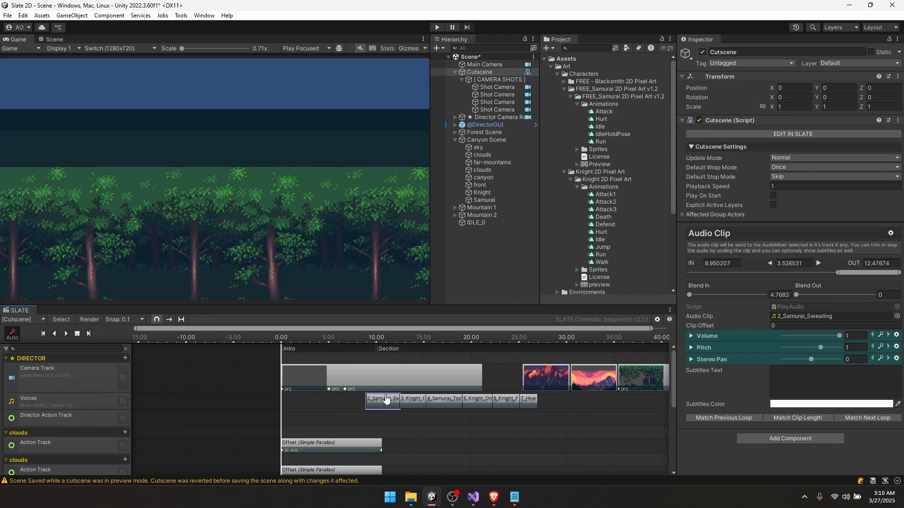
pyautogui.rightClick(385, 403)
pyautogui.rightClick(386, 400)
pyautogui.click(409, 305)
pyautogui.click(333, 428)
pyautogui.rightClick(391, 402)
pyautogui.click(414, 306)
pyautogui.click(444, 402)
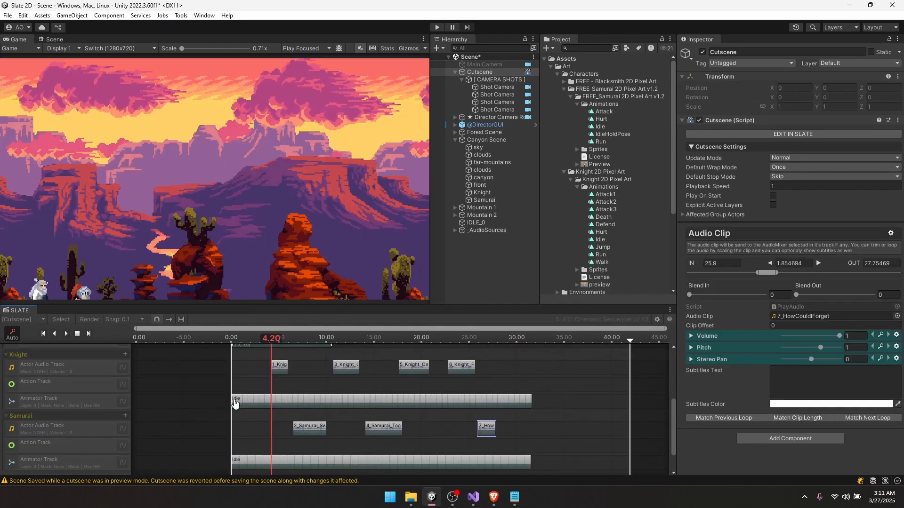
pyautogui.moveTo(233, 400); pyautogui.dragTo(272, 401)
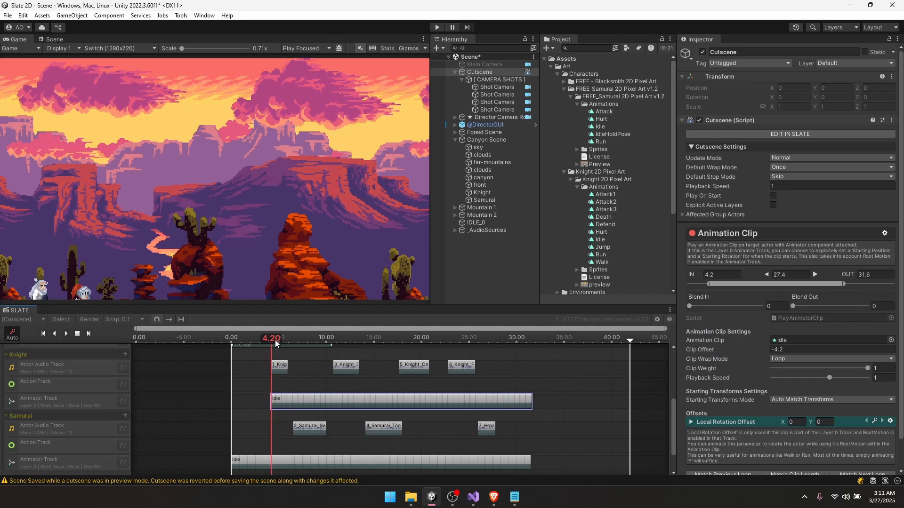
pyautogui.moveTo(276, 344); pyautogui.dragTo(287, 344)
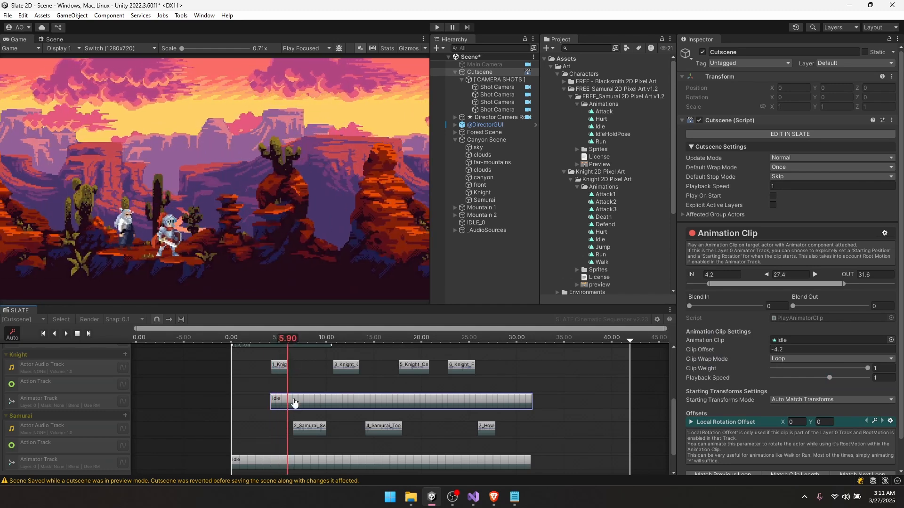
# - Split the Knight's Idle clip at 5.90, 10.80 and 13.50 seconds
pyautogui.press('s')
pyautogui.scroll(1, 291, 399)
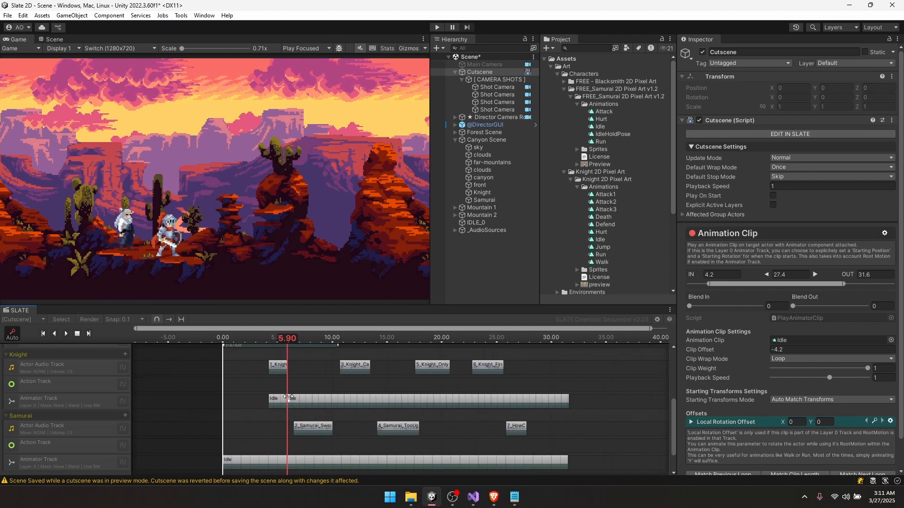
pyautogui.click(295, 384)
pyautogui.moveTo(300, 342); pyautogui.dragTo(341, 343)
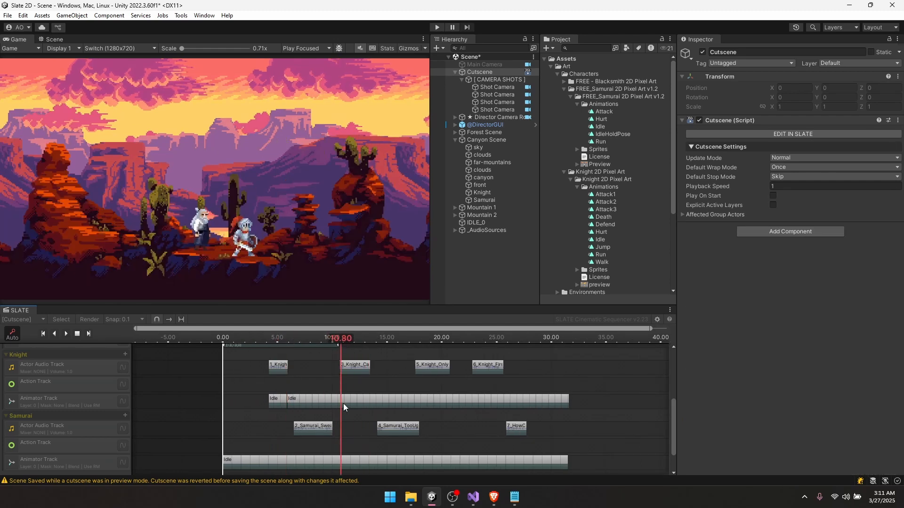
pyautogui.click(344, 403)
pyautogui.press('s')
pyautogui.click(371, 337)
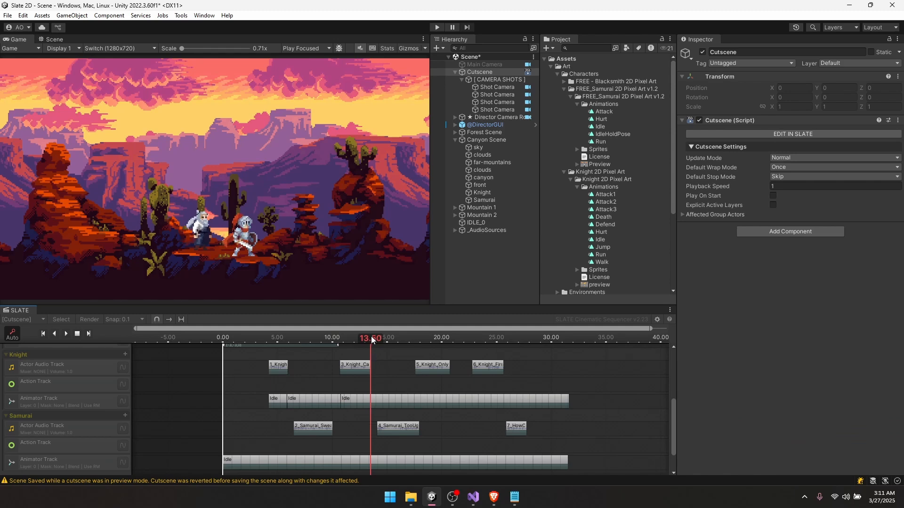
pyautogui.click(374, 401)
pyautogui.press('s')
# - Split the Knight's Idle clip further at about 17.5, 22.30 and 25.60 seconds
pyautogui.click(424, 338)
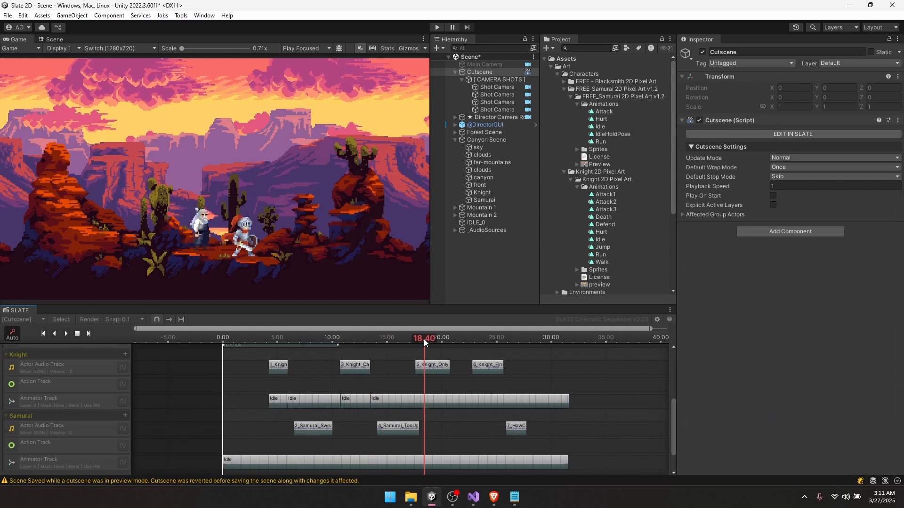
pyautogui.moveTo(424, 339); pyautogui.dragTo(502, 338)
pyautogui.click(416, 401)
pyautogui.press('s')
pyautogui.click(453, 393)
pyautogui.press('s')
pyautogui.click(485, 400)
pyautogui.press('s')
pyautogui.click(488, 402)
pyautogui.press('s')
# - Delete the four Idle pieces between voice lines, including the 5.9–10.8 piece
pyautogui.press('Delete')
pyautogui.click(462, 401)
pyautogui.press('Delete')
pyautogui.click(397, 401)
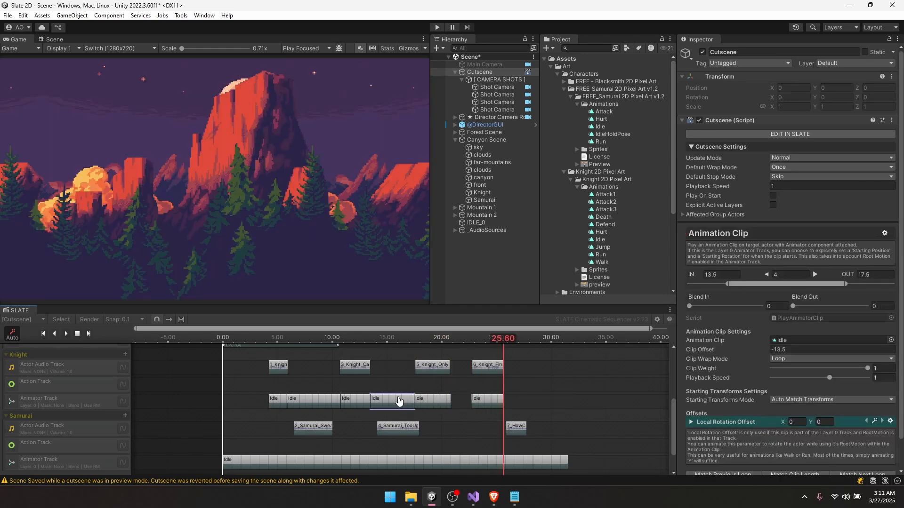
pyautogui.press('Delete')
pyautogui.click(325, 402)
pyautogui.press('Delete')
pyautogui.moveTo(286, 336); pyautogui.dragTo(268, 336)
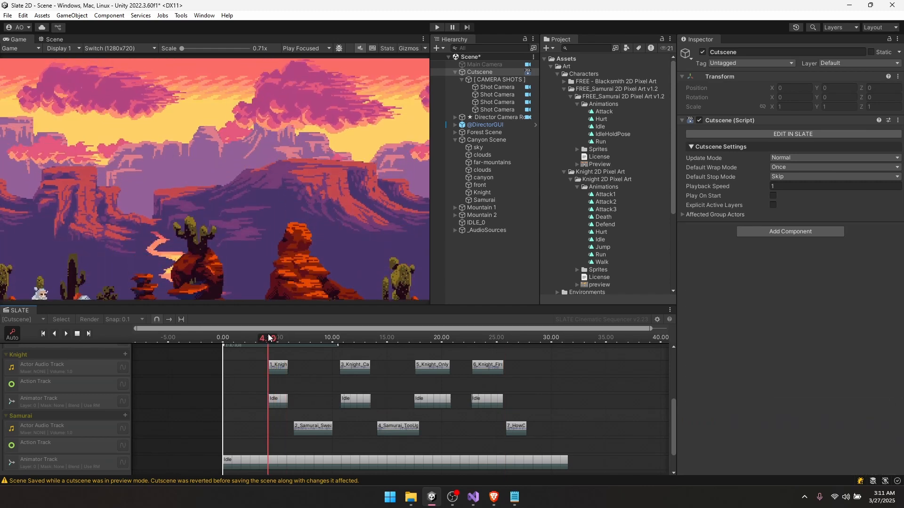
pyautogui.scroll(8, 271, 392)
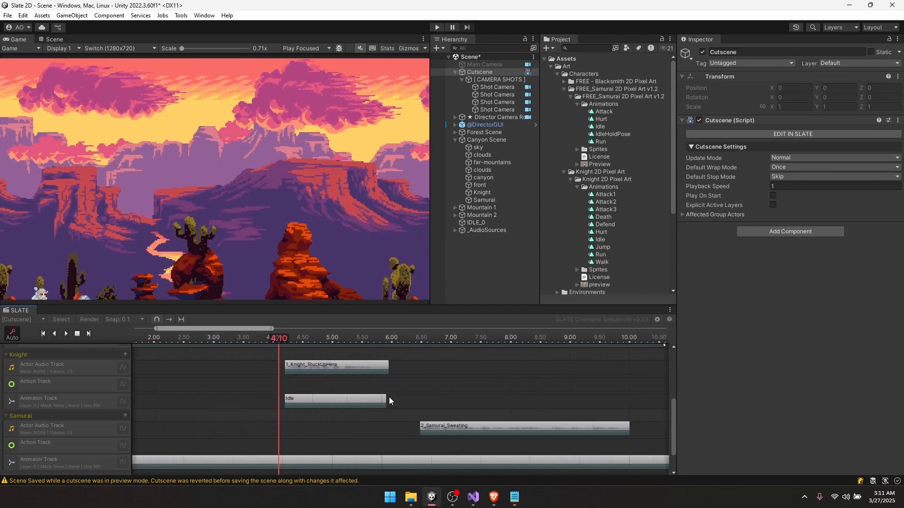
pyautogui.click(388, 401)
pyautogui.scroll(-3, 320, 384)
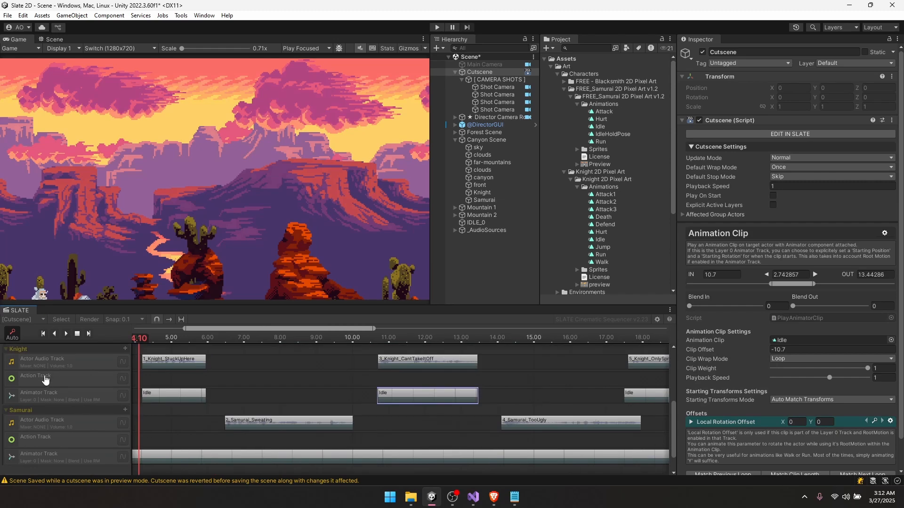
# - Stop the preview and delete the Knight's empty Action Track
pyautogui.click(80, 336)
pyautogui.click(60, 376)
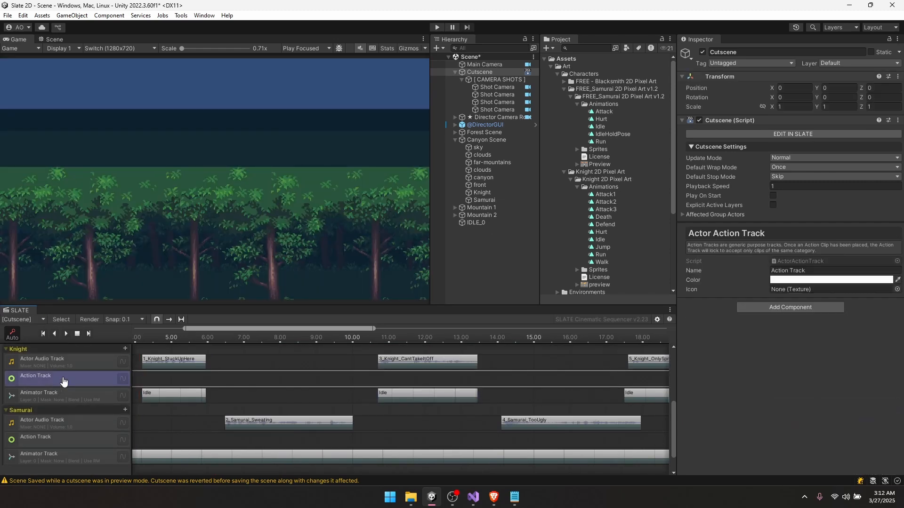
pyautogui.rightClick(63, 378)
pyautogui.click(95, 429)
pyautogui.moveTo(248, 380); pyautogui.dragTo(324, 375, button='middle')
# - Delete the Samurai's empty Action Track and confirm the removal
pyautogui.click(86, 417)
pyautogui.rightClick(87, 419)
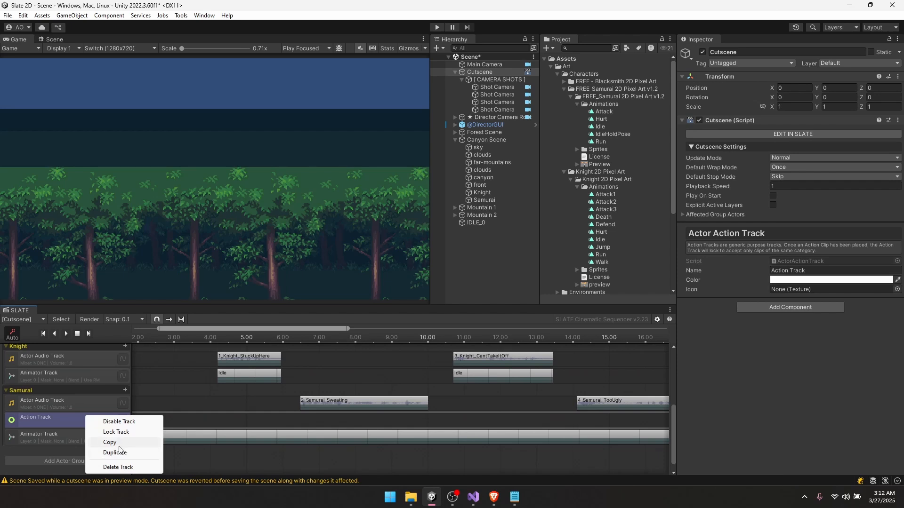
pyautogui.click(118, 467)
pyautogui.click(442, 264)
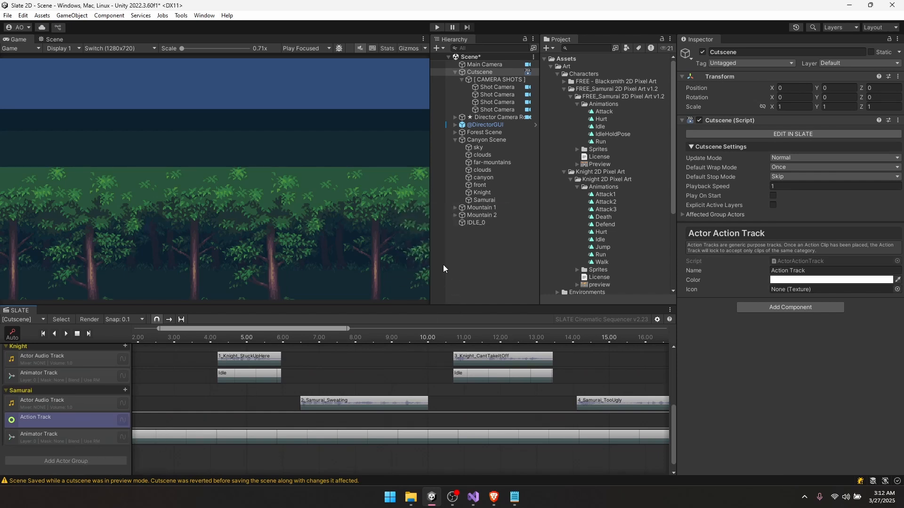
# - Select the Samurai's Idle clip, return the playhead to 10.0, and save the scene
pyautogui.click(331, 428)
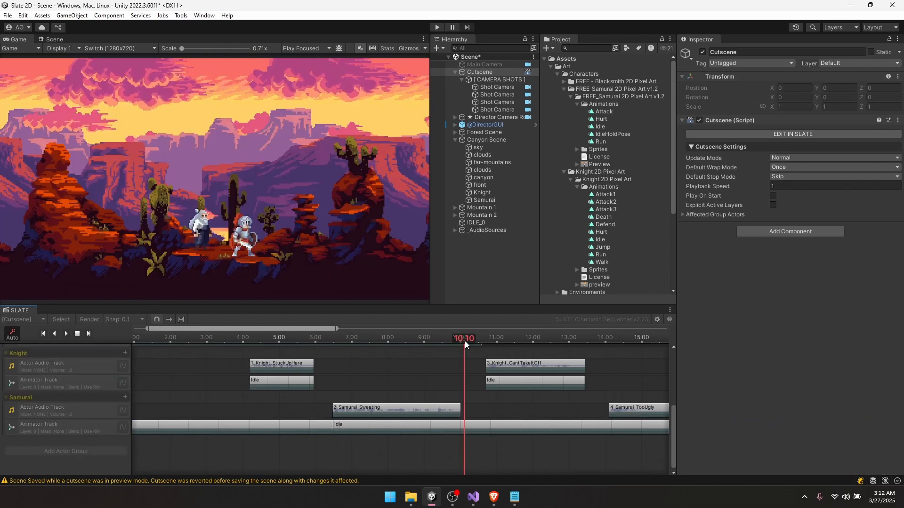
pyautogui.moveTo(464, 341); pyautogui.dragTo(461, 340)
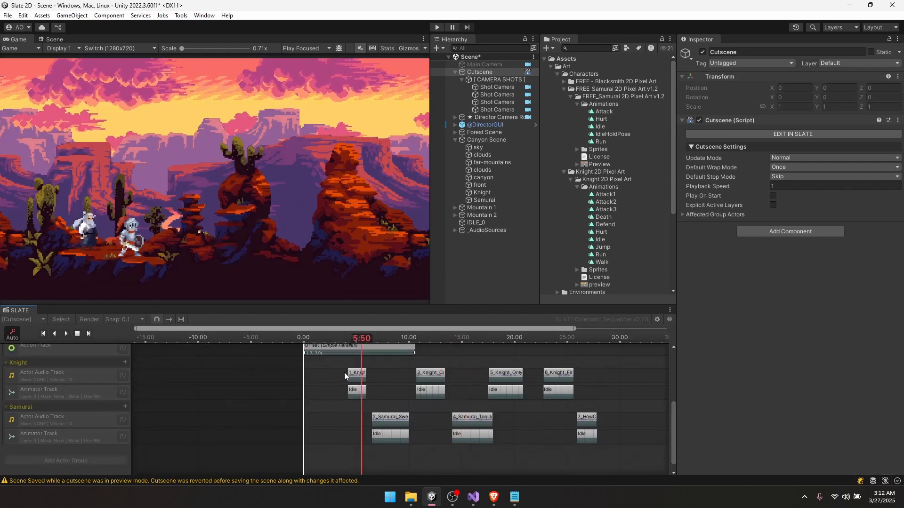
pyautogui.hotkey('ctrl', 's')
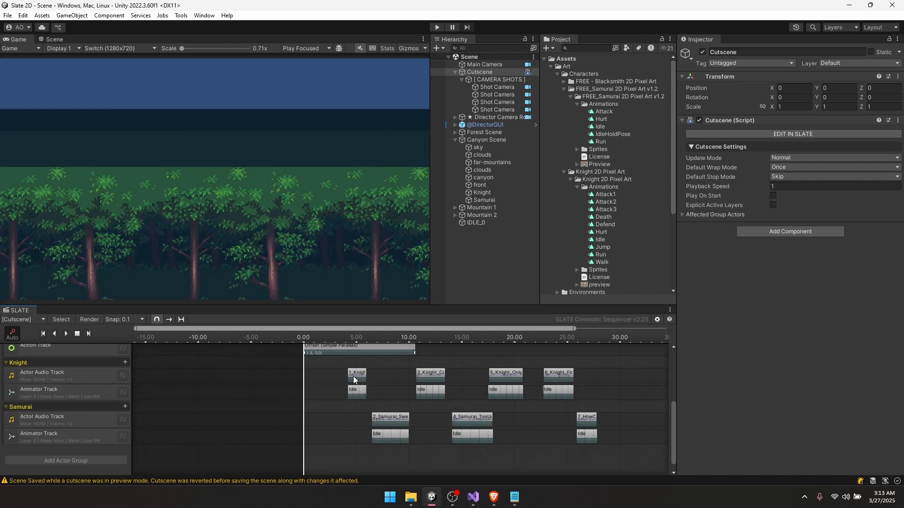
# - Move the playhead to 4.00 and scroll the timeline to the 1_Knight_StuckUpHere clip
pyautogui.moveTo(323, 337)
pyautogui.mouseDown()
pyautogui.moveTo(346, 329)
pyautogui.moveTo(334, 329)
pyautogui.mouseUp()
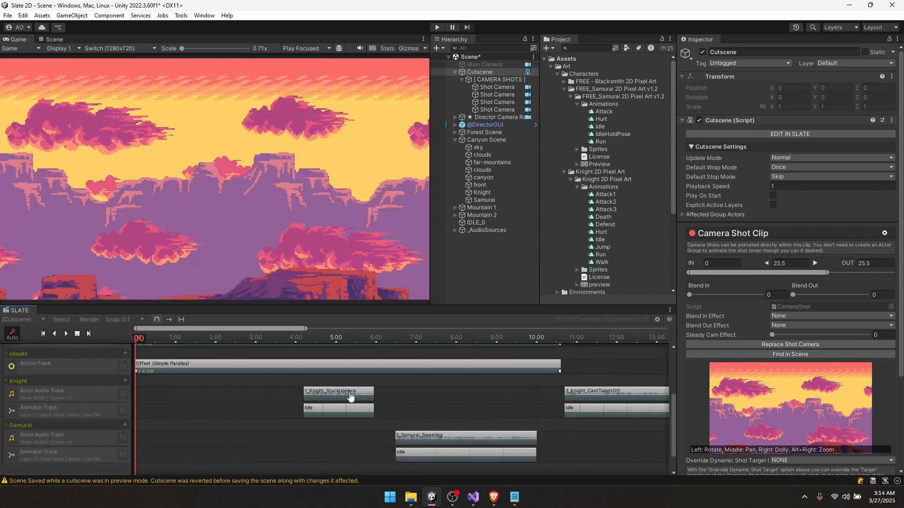
pyautogui.scroll(-10, 351, 398)
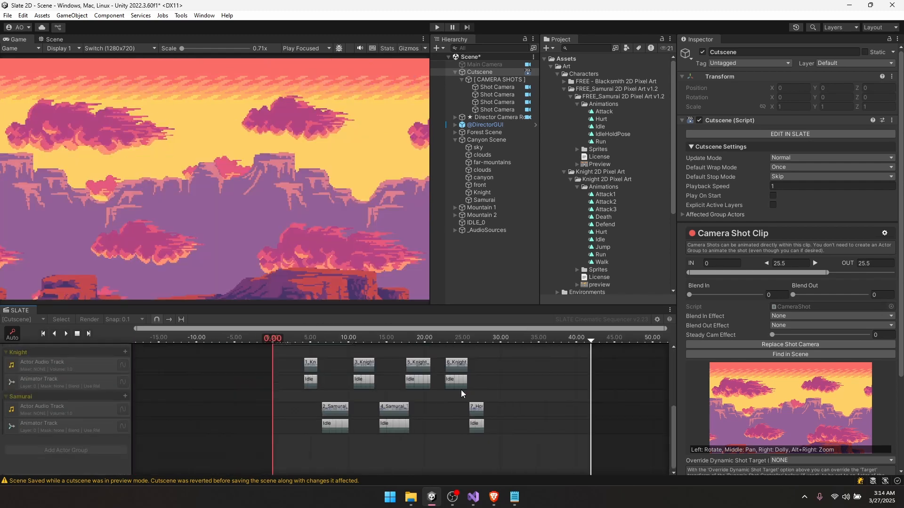
pyautogui.scroll(10, 349, 396)
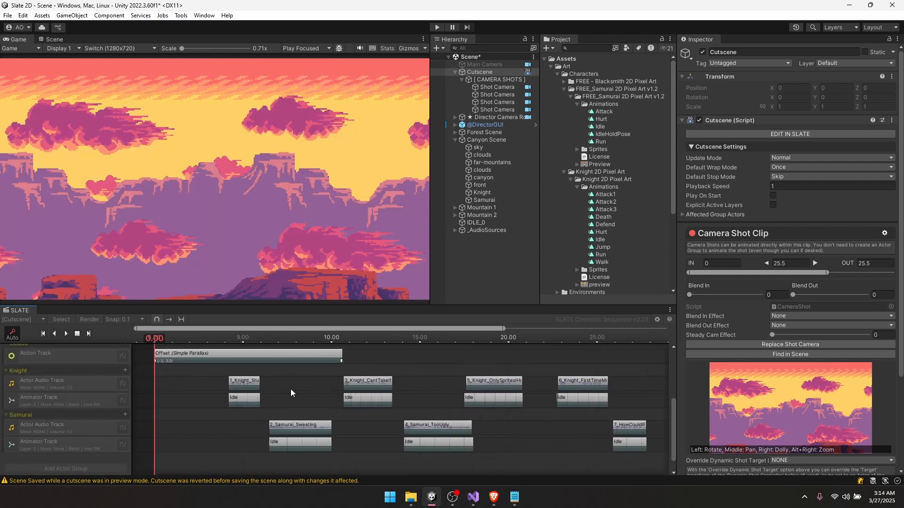
# - Select the 1_Knight_StuckUpHere clip and bring up its subtitle field
pyautogui.click(311, 378)
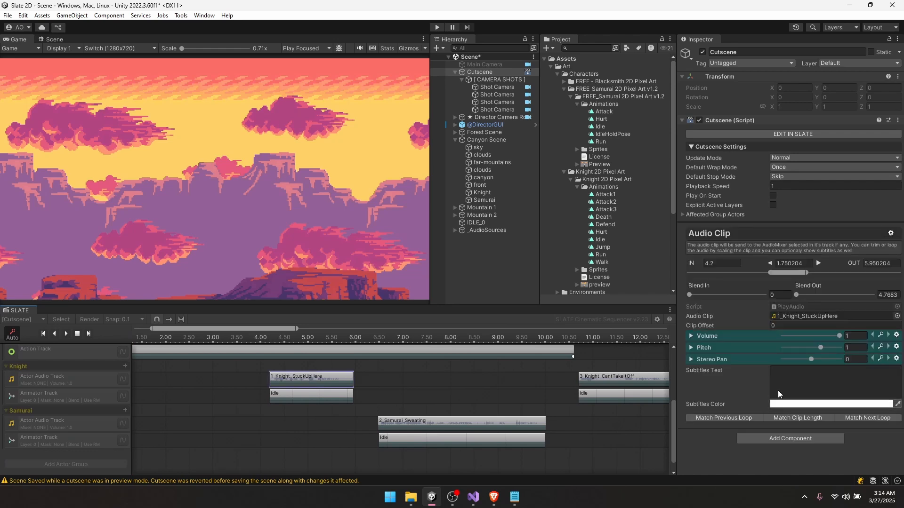
pyautogui.click(788, 382)
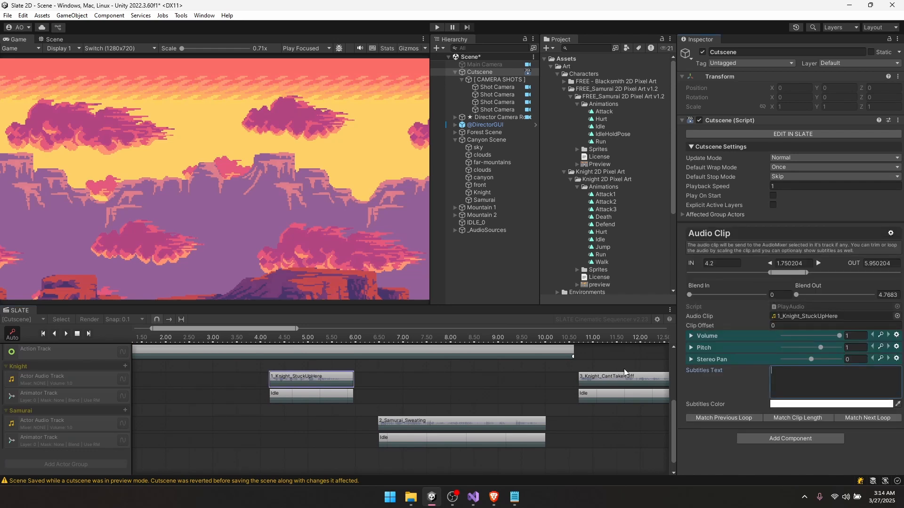
pyautogui.click(376, 373)
pyautogui.click(319, 378)
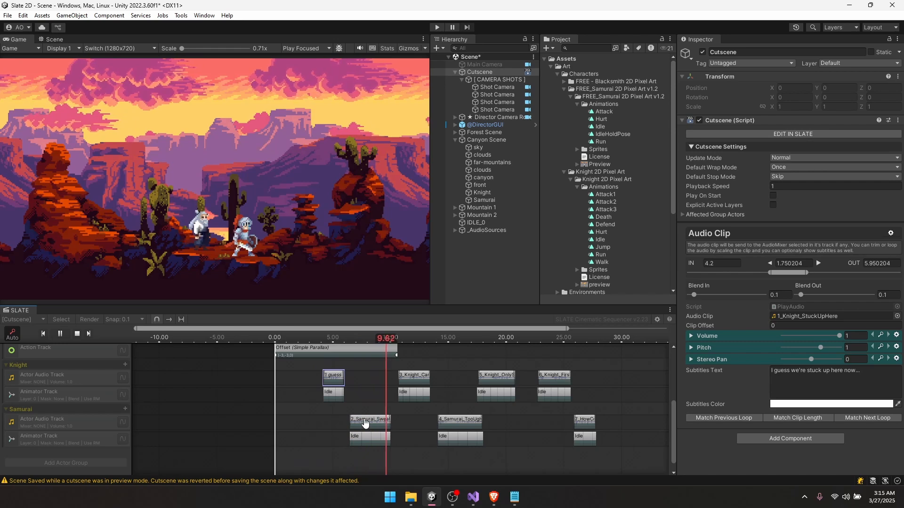
# - Type "Aren't you sweatin" into the Samurai sweating line's subtitle
pyautogui.click(366, 427)
pyautogui.click(808, 373)
pyautogui.write("Aren't you sweatin")
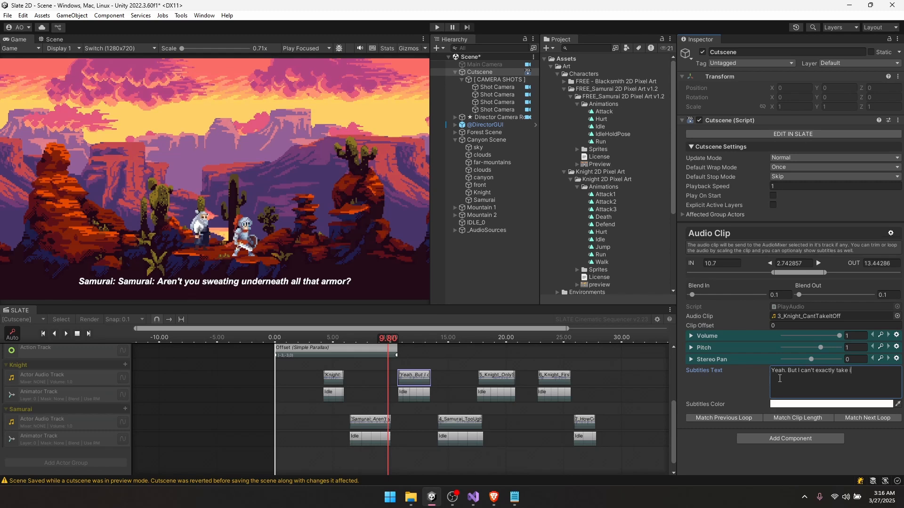
# - Subtitle 4_Samurai_TooUgly as "Samurai: Why? are you too ugly to show your face?"
pyautogui.click(434, 338)
pyautogui.click(458, 422)
pyautogui.click(813, 374)
pyautogui.write('Why? are you too ugly to show your face>')
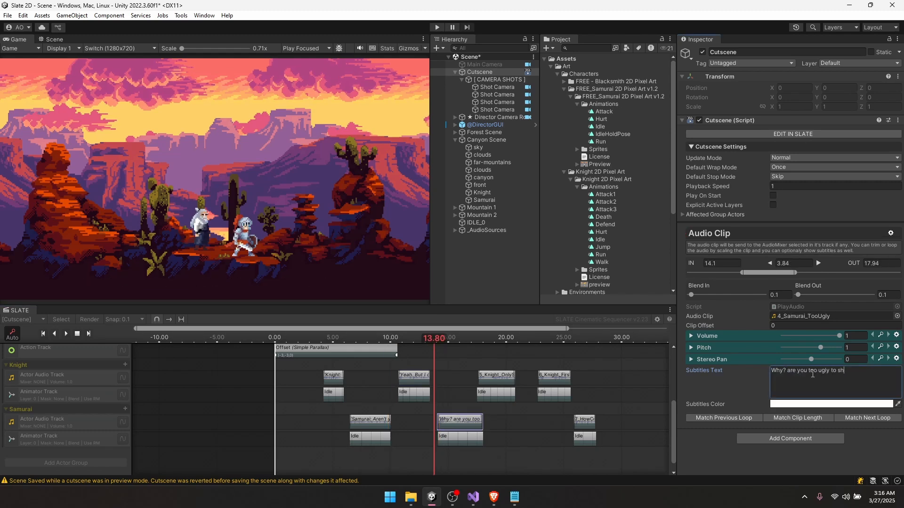
pyautogui.press('Home')
pyautogui.write('Samurai:')
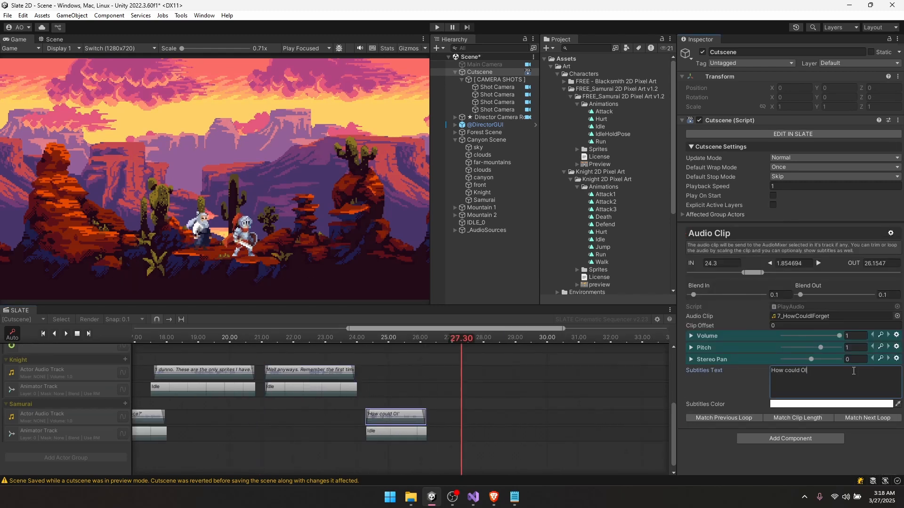
pyautogui.click(363, 339)
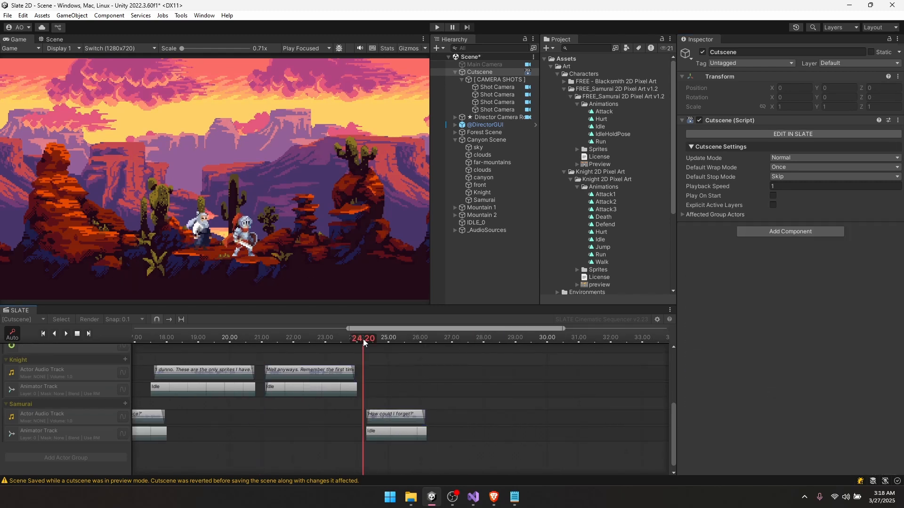
pyautogui.press('space')
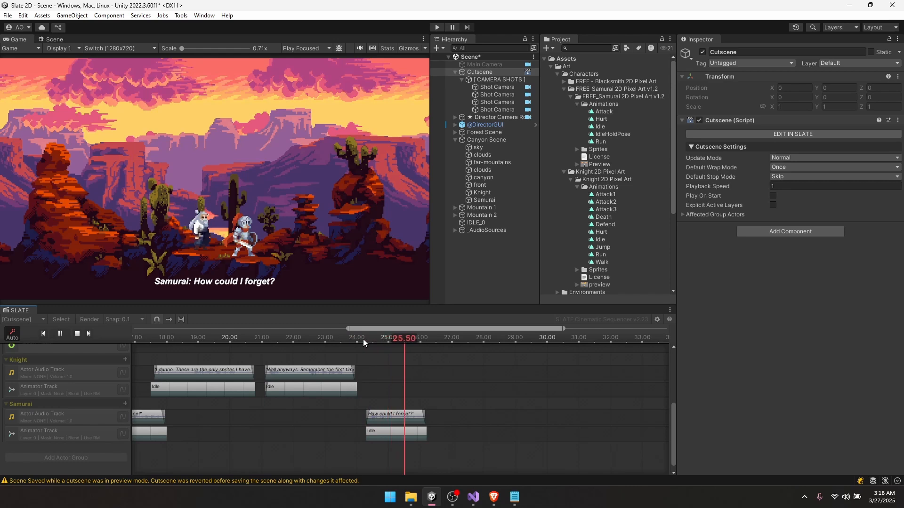
pyautogui.press('space')
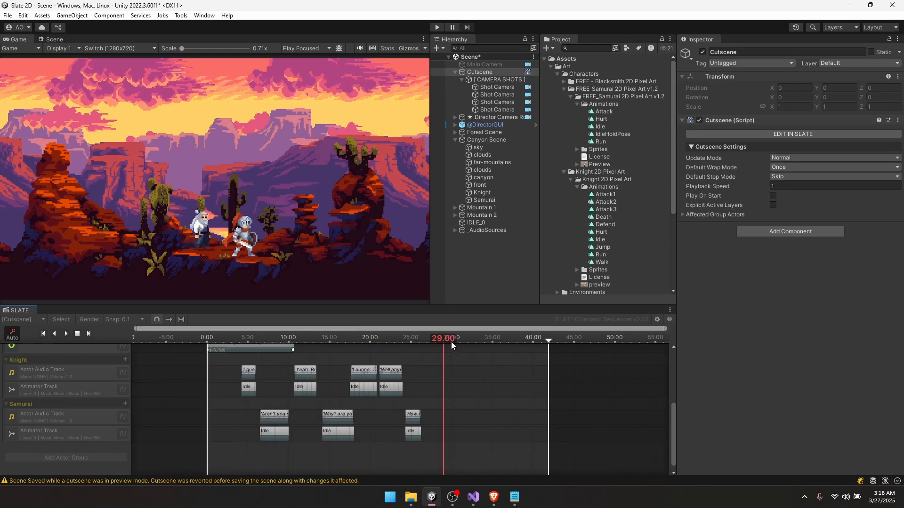
pyautogui.click(244, 337)
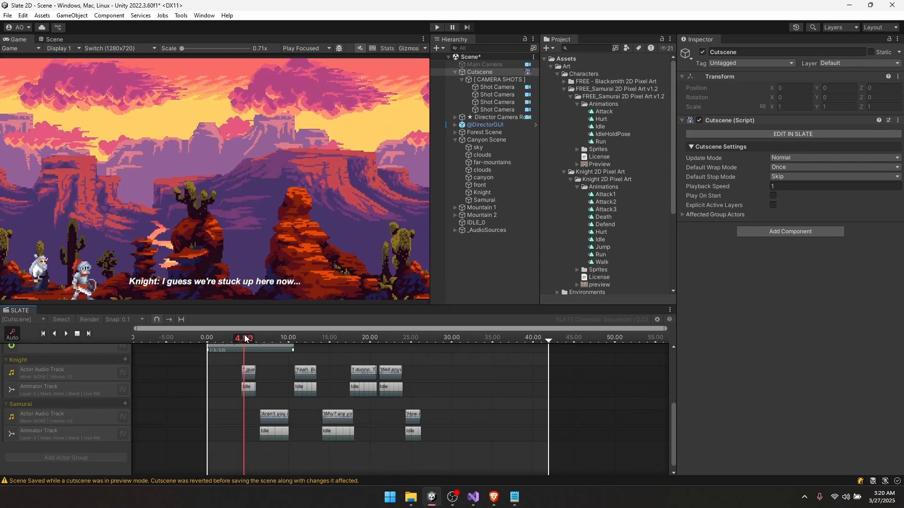
pyautogui.moveTo(245, 338); pyautogui.dragTo(292, 308)
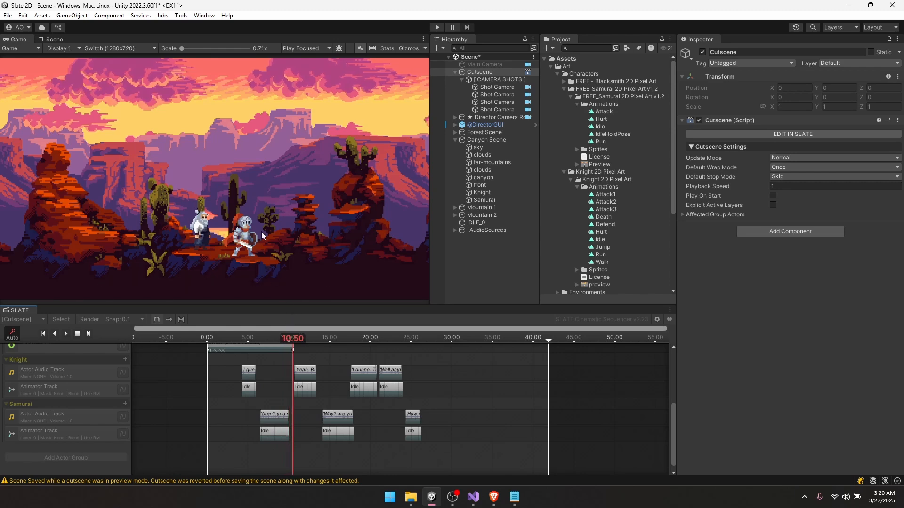
pyautogui.moveTo(299, 351); pyautogui.dragTo(312, 342, button='middle')
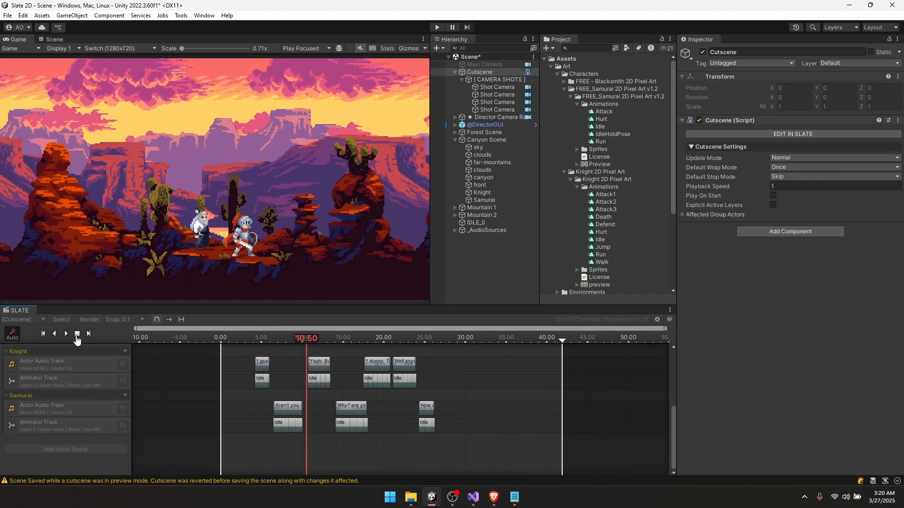
# - Reset the preview and add a new Action Track to the Knight group
pyautogui.click(78, 335)
pyautogui.click(125, 351)
pyautogui.moveTo(221, 356)
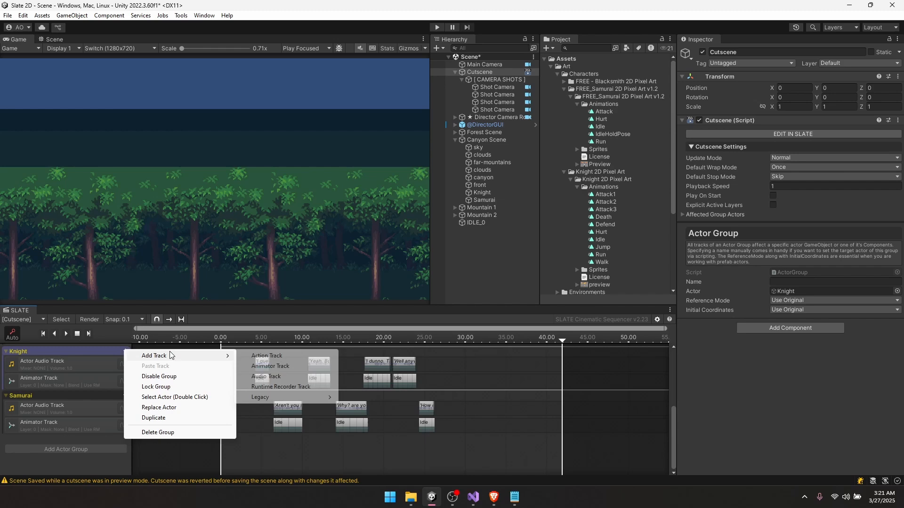
pyautogui.click(268, 356)
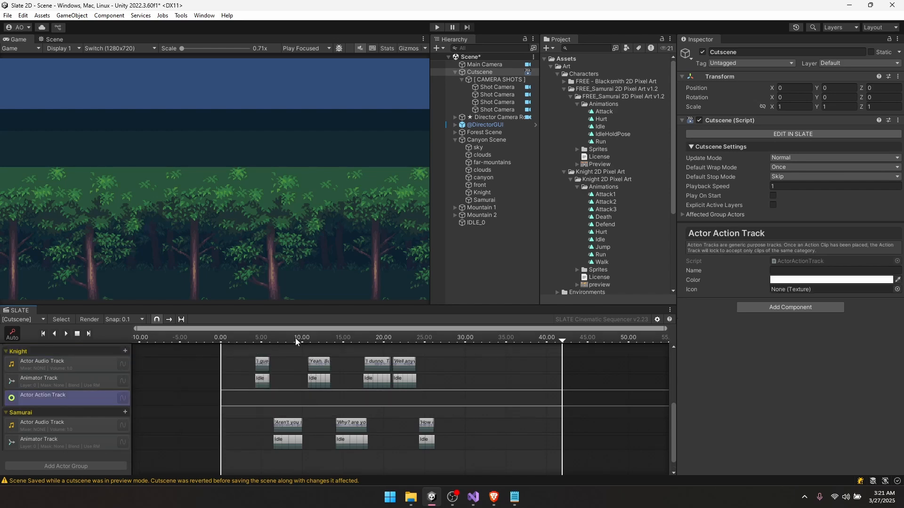
# - Add a zero-length Scale To action at 10 seconds with target X scale -1
pyautogui.click(251, 337)
pyautogui.moveTo(252, 337); pyautogui.dragTo(304, 338)
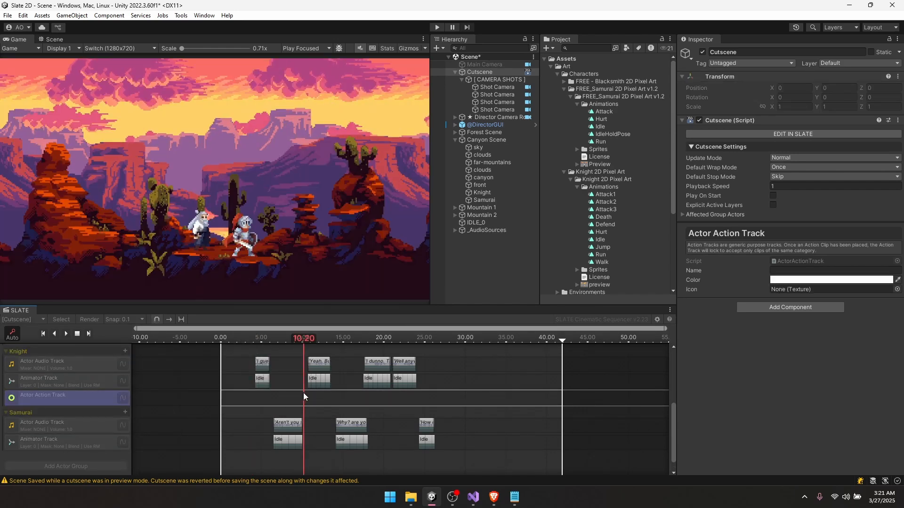
pyautogui.rightClick(303, 397)
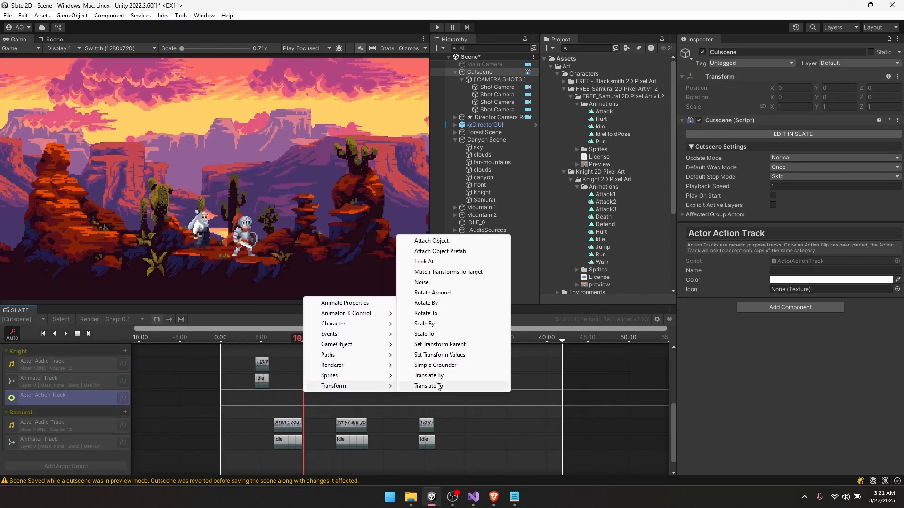
pyautogui.click(442, 334)
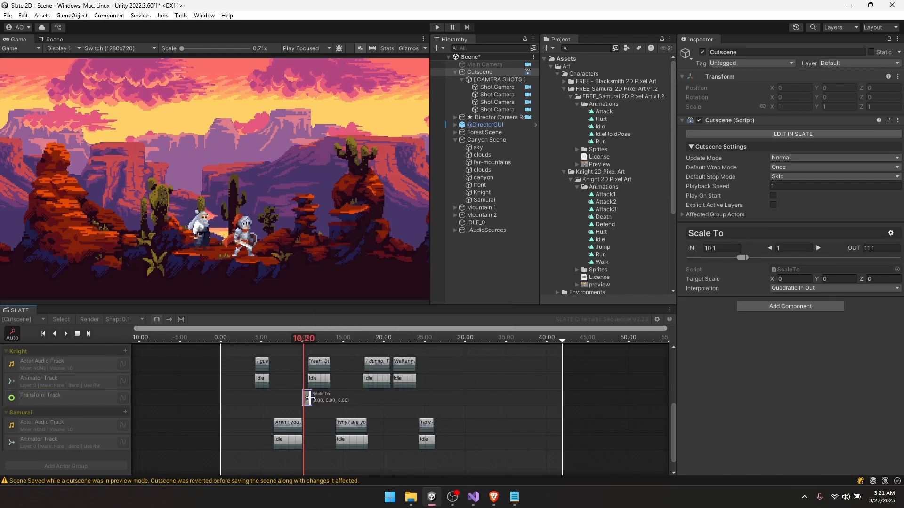
pyautogui.moveTo(310, 398); pyautogui.dragTo(304, 400)
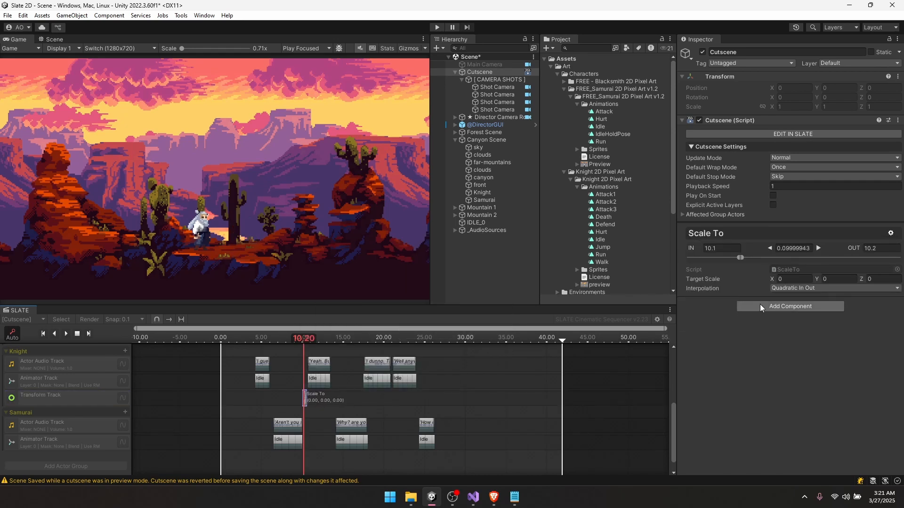
pyautogui.click(794, 280)
pyautogui.write('-1')
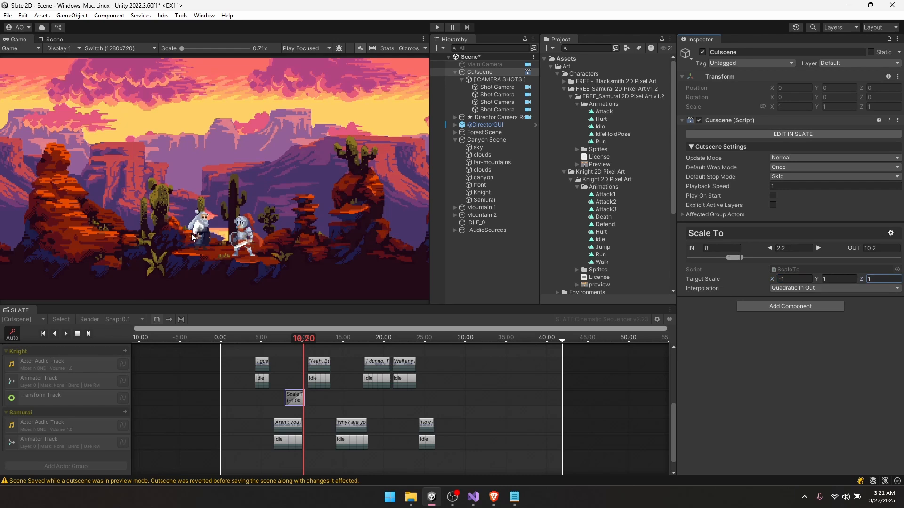
pyautogui.moveTo(286, 400); pyautogui.dragTo(303, 399)
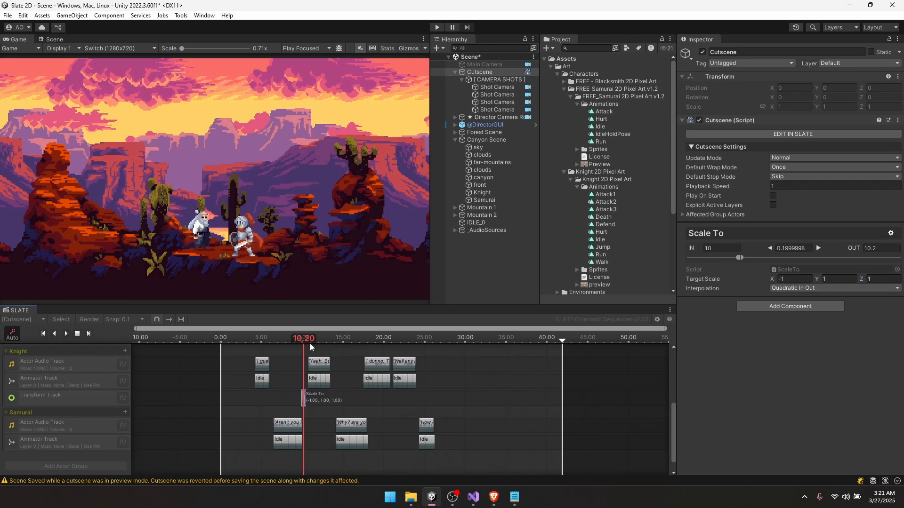
pyautogui.moveTo(309, 340); pyautogui.dragTo(302, 339)
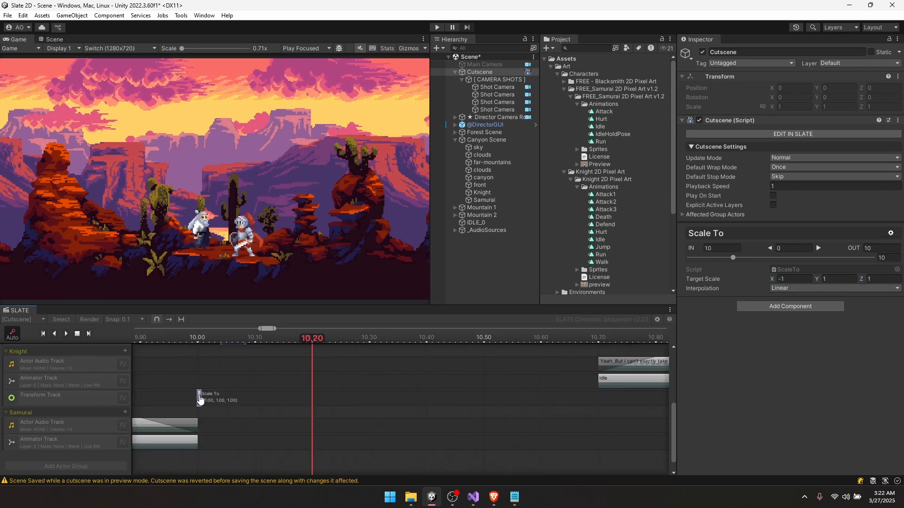
pyautogui.click(206, 338)
# - Move the Knight's flip action to about 10.2 seconds
pyautogui.scroll(-4, 337, 397)
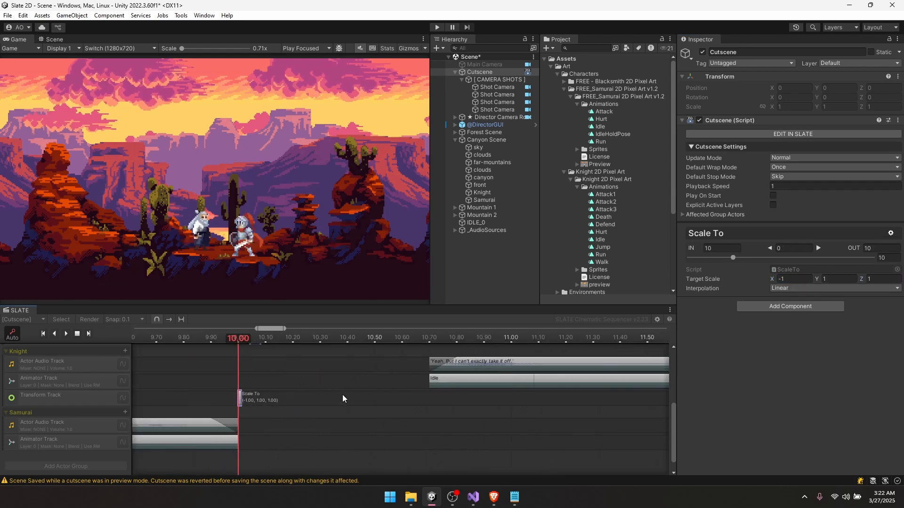
pyautogui.scroll(3, 293, 404)
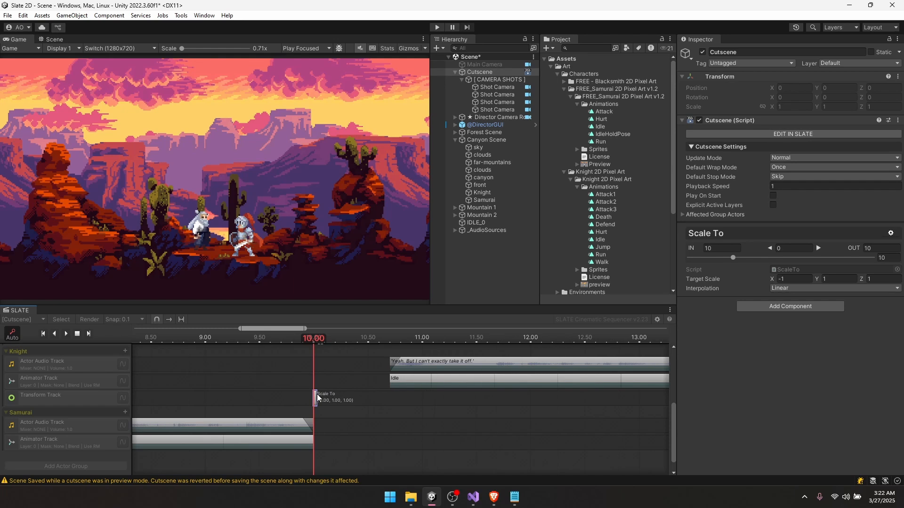
pyautogui.moveTo(318, 396); pyautogui.dragTo(387, 399)
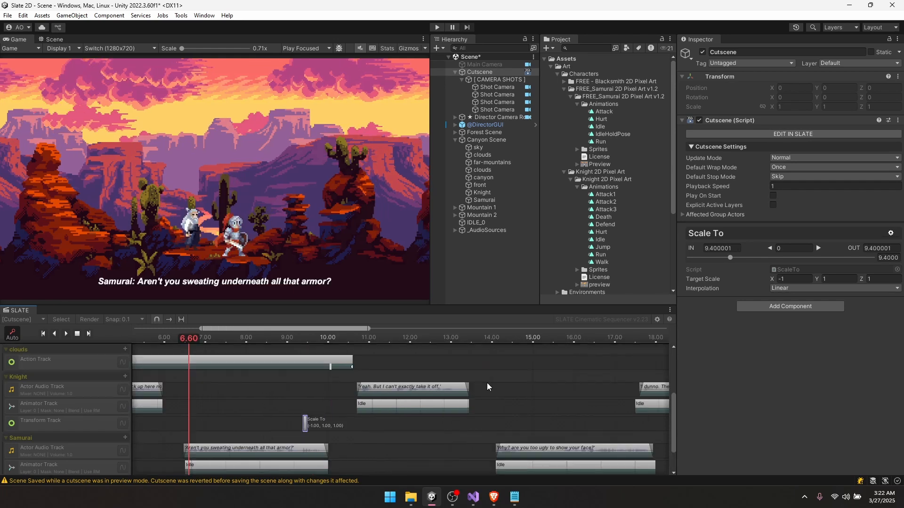
# - Start the "take it off" voice line at 10.1 seconds and preview with audio from 6.30
pyautogui.click(487, 383)
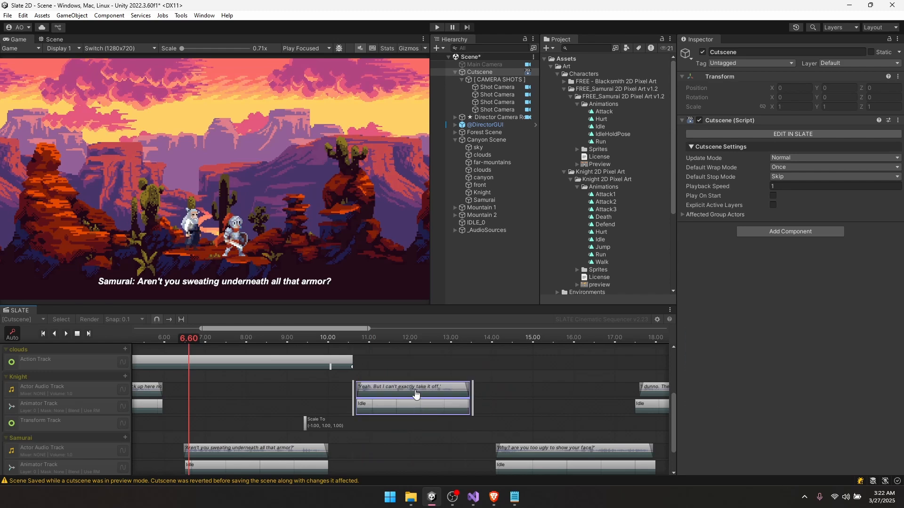
pyautogui.moveTo(413, 392); pyautogui.dragTo(389, 392)
pyautogui.moveTo(273, 336); pyautogui.dragTo(176, 341)
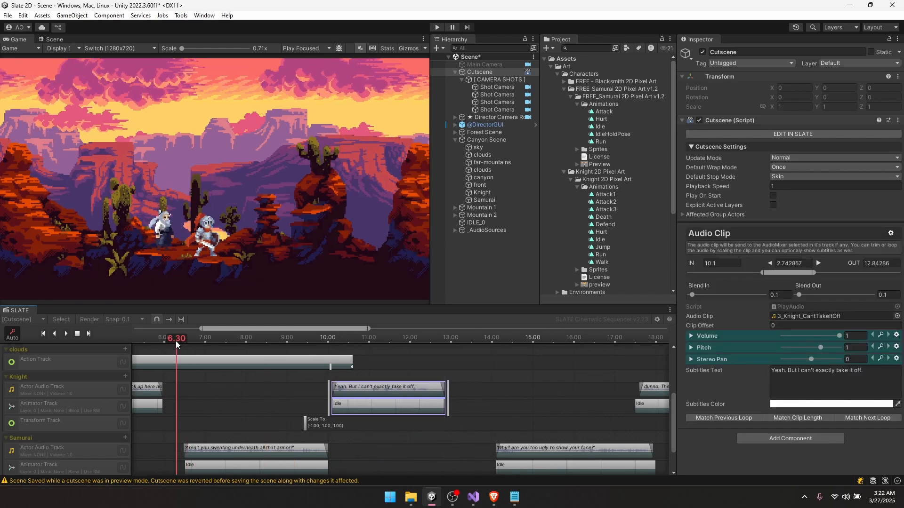
pyautogui.click(360, 49)
pyautogui.press('space')
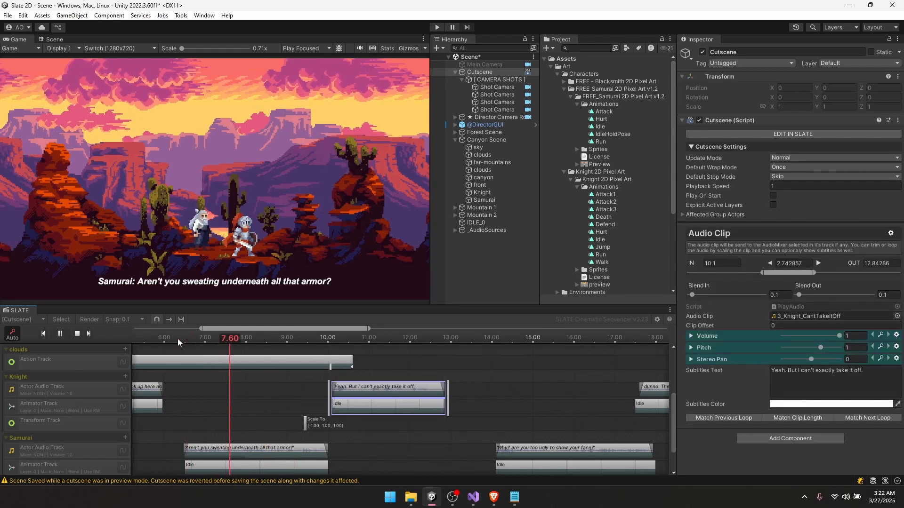
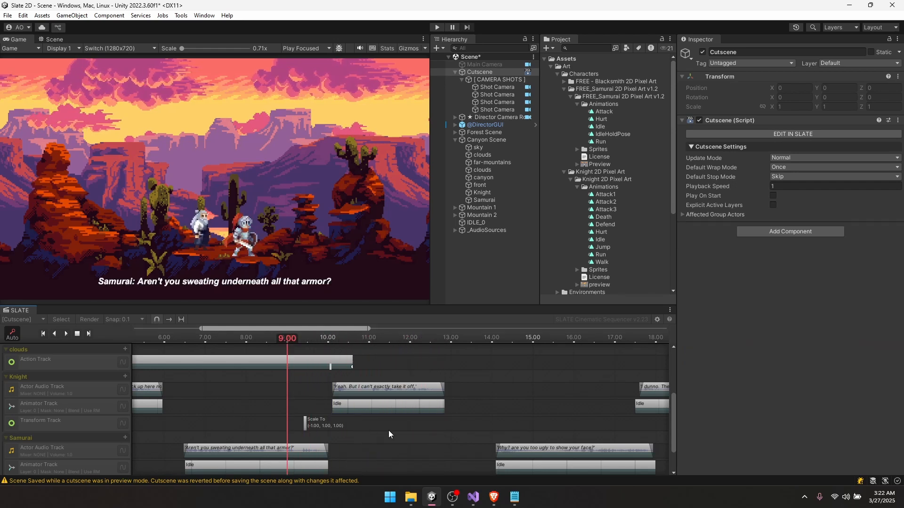
# - Preview from about 7.5 seconds and move the Knight's Scale To flip to 8.70
pyautogui.moveTo(388, 430); pyautogui.dragTo(335, 382)
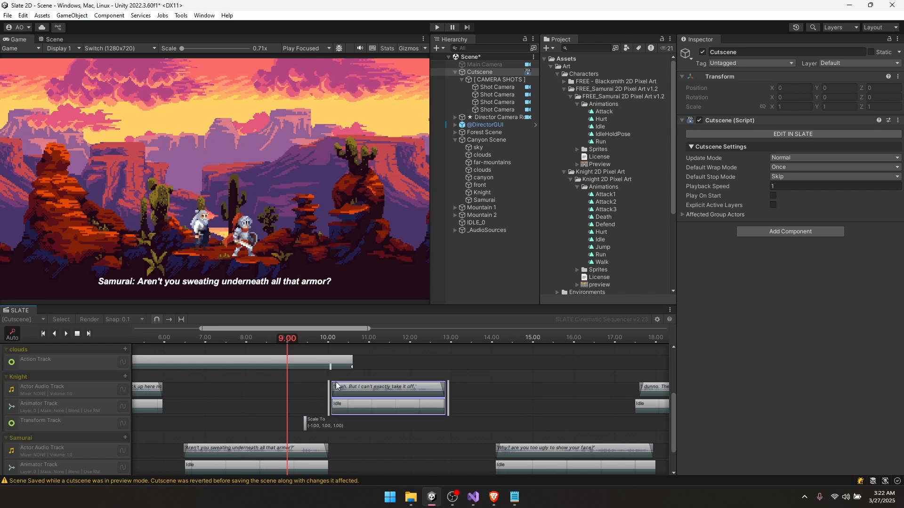
pyautogui.click(318, 374)
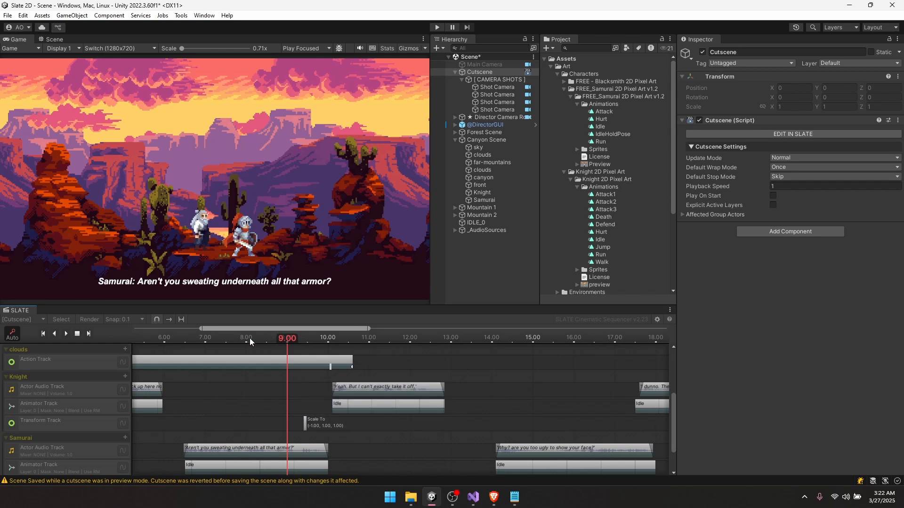
pyautogui.click(225, 338)
pyautogui.press('space')
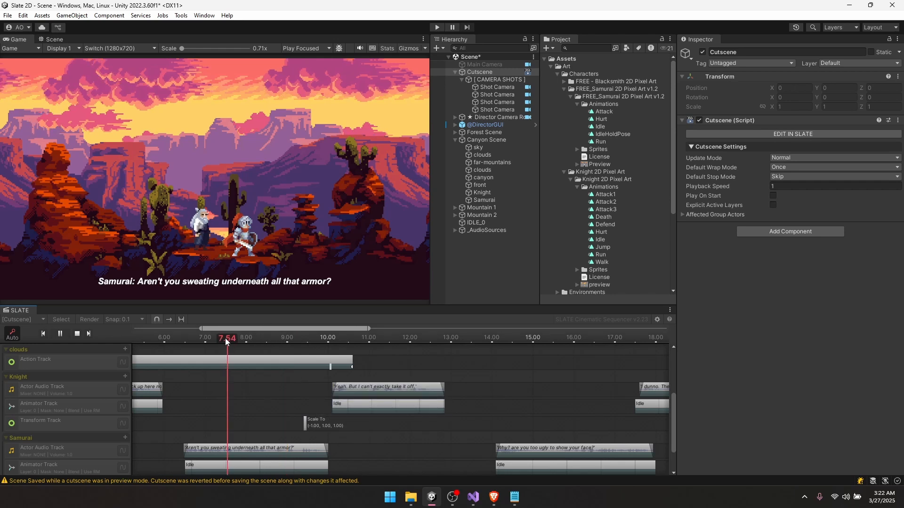
pyautogui.moveTo(225, 338); pyautogui.dragTo(275, 341)
pyautogui.moveTo(306, 426); pyautogui.dragTo(277, 424)
pyautogui.click(291, 395)
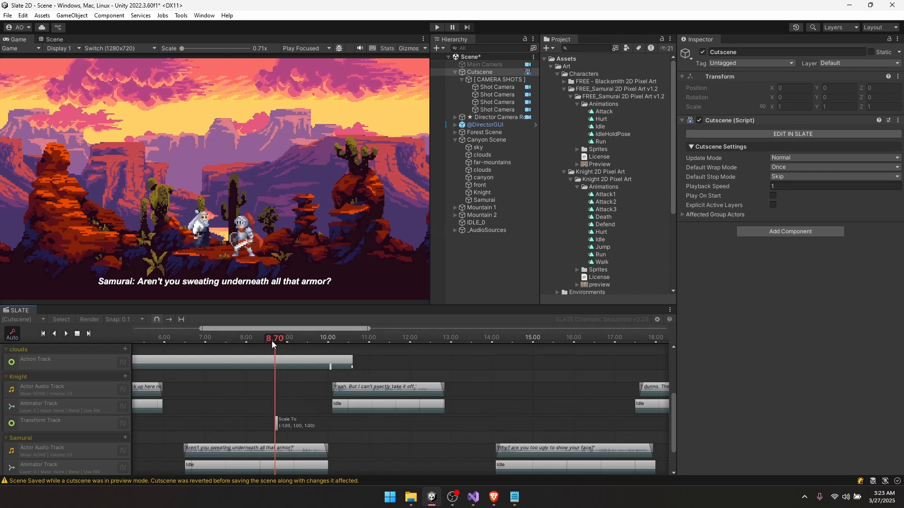
# - Shift the Knight's 'can't exactly take it off' line and Idle clip to 9.5 s, then preview
pyautogui.click(366, 392)
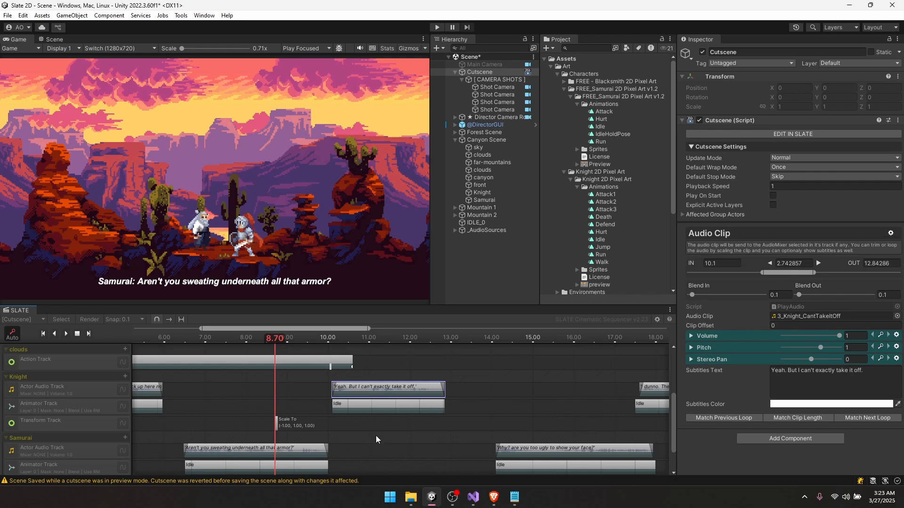
pyautogui.moveTo(376, 436); pyautogui.dragTo(361, 390)
pyautogui.press('space')
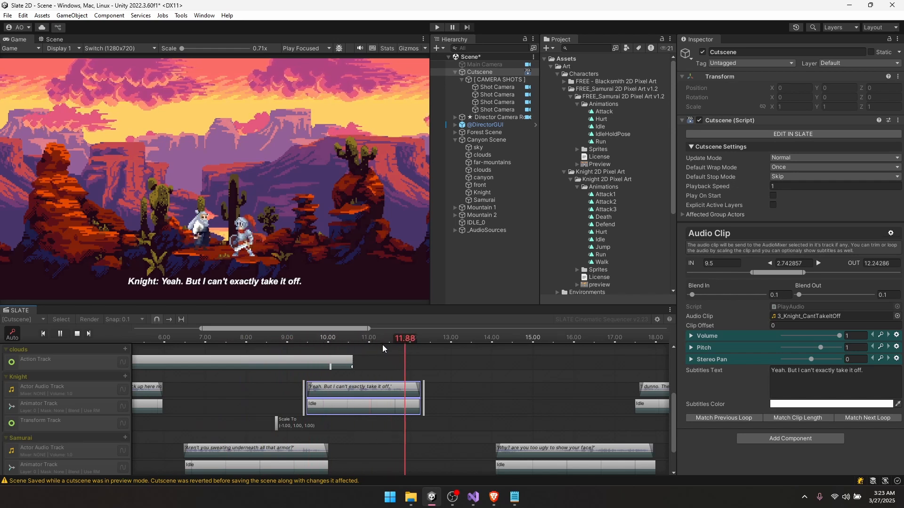
pyautogui.press('space')
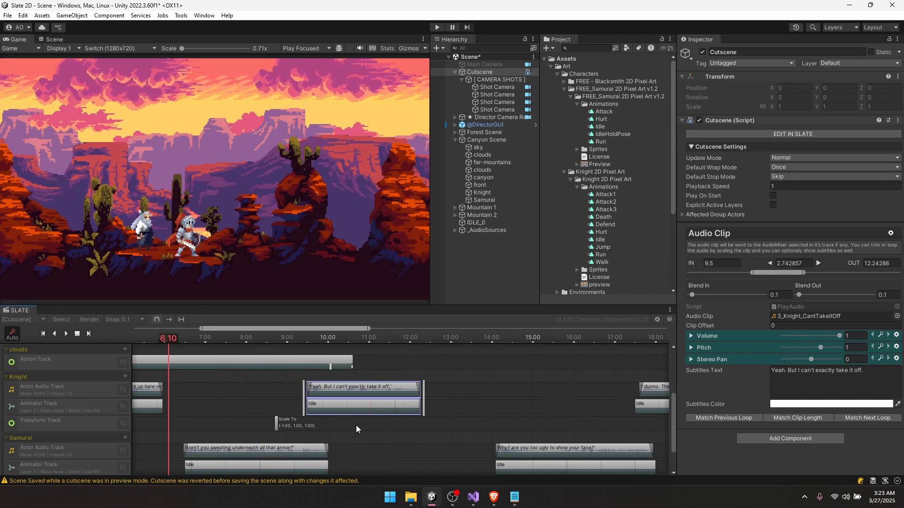
pyautogui.moveTo(356, 425)
pyautogui.mouseDown(button='middle')
pyautogui.moveTo(360, 416)
pyautogui.moveTo(371, 422)
pyautogui.mouseUp(button='middle')
pyautogui.click(439, 338)
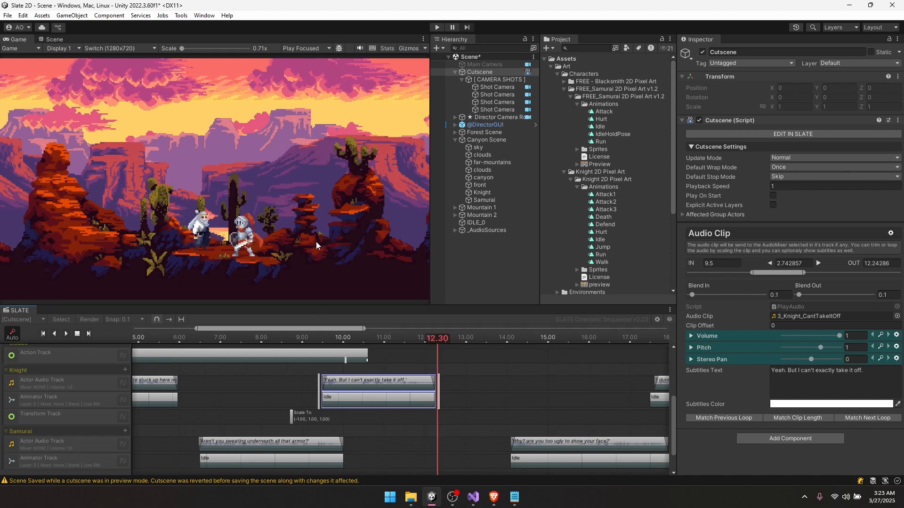
pyautogui.moveTo(433, 413)
pyautogui.mouseDown(button='middle')
pyautogui.moveTo(433, 379)
pyautogui.moveTo(432, 428)
pyautogui.mouseUp(button='middle')
pyautogui.click(77, 334)
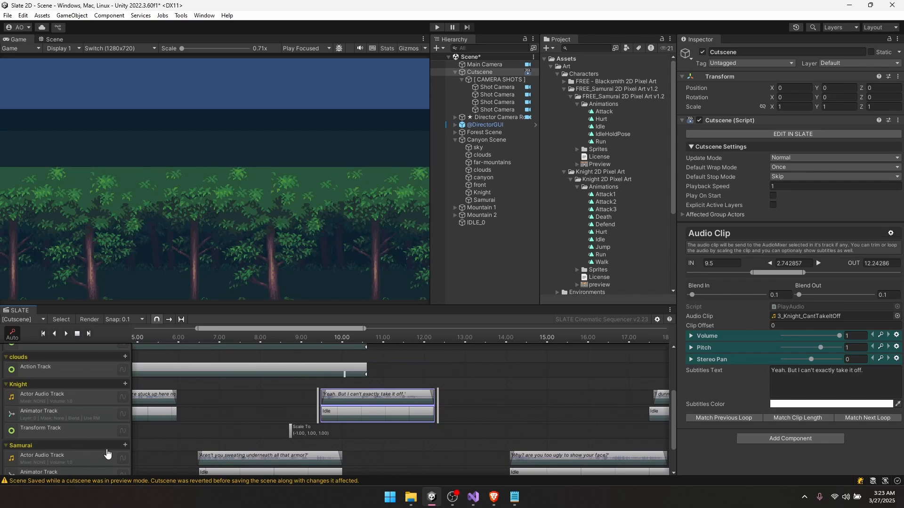
# - Add an Actor Action Track to the Samurai group
pyautogui.click(128, 445)
pyautogui.click(125, 446)
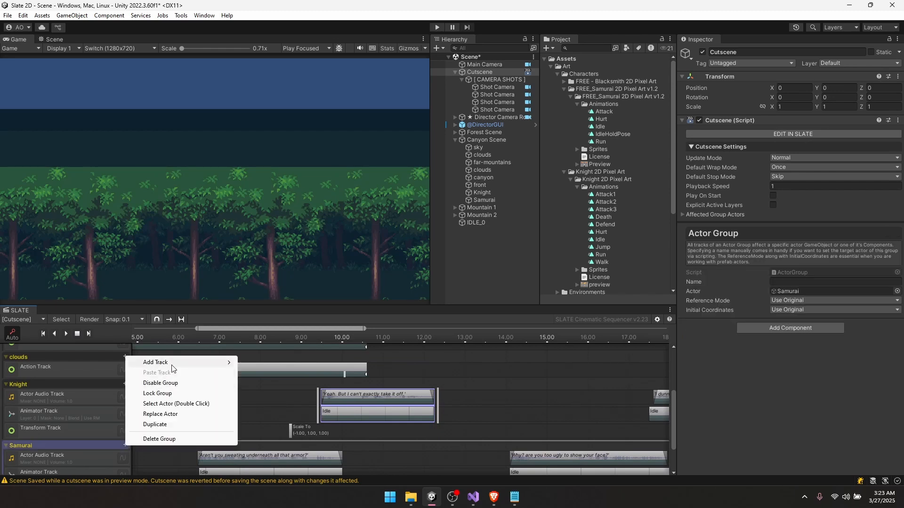
pyautogui.moveTo(188, 363)
pyautogui.click(264, 362)
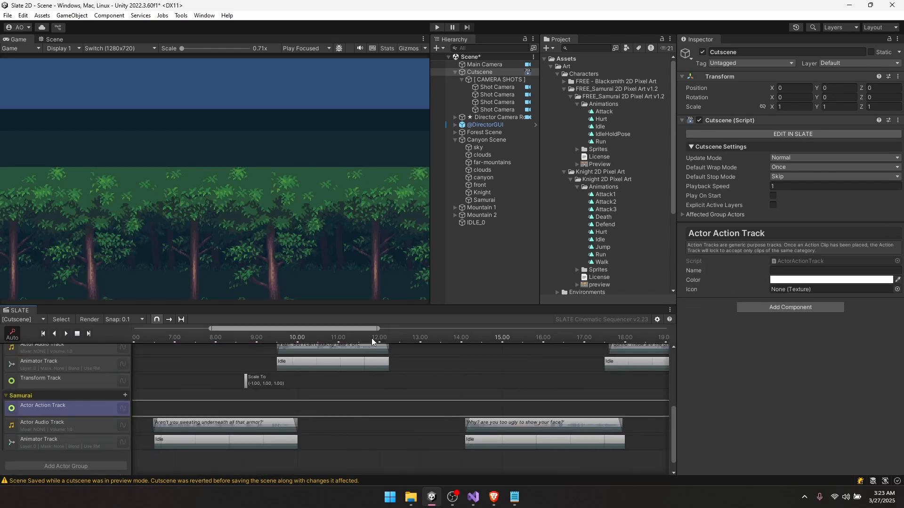
pyautogui.click(371, 337)
# - Add a Run animation clip at 10.3 s on the Samurai's Animator Track
pyautogui.moveTo(311, 340); pyautogui.dragTo(315, 340)
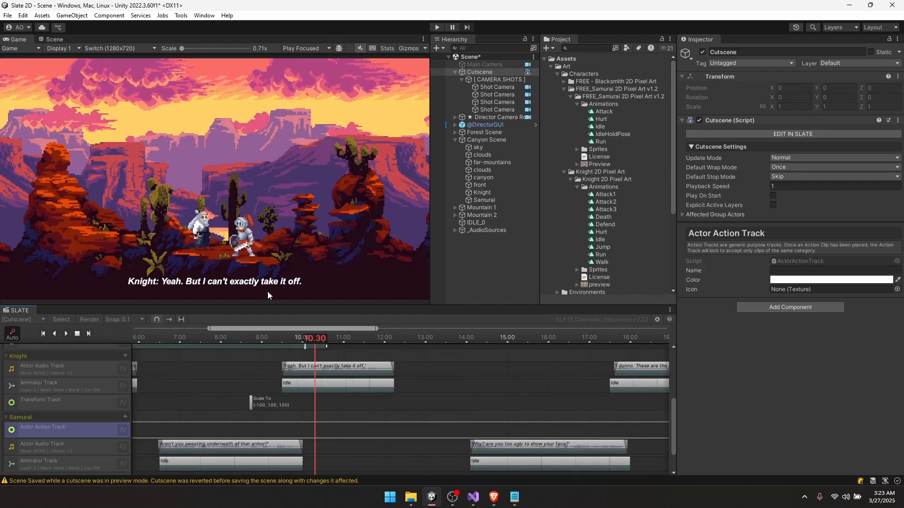
pyautogui.scroll(-3, 371, 384)
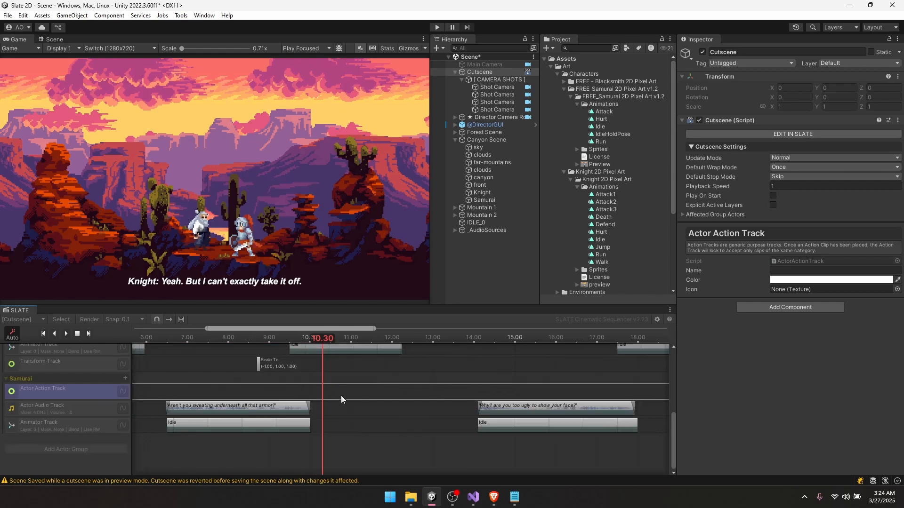
pyautogui.rightClick(341, 427)
pyautogui.click(372, 432)
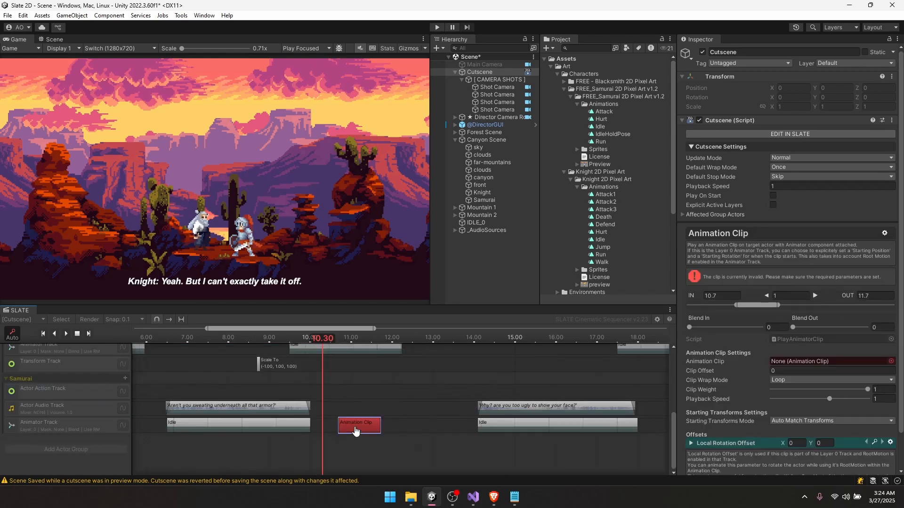
pyautogui.moveTo(354, 431); pyautogui.dragTo(343, 429)
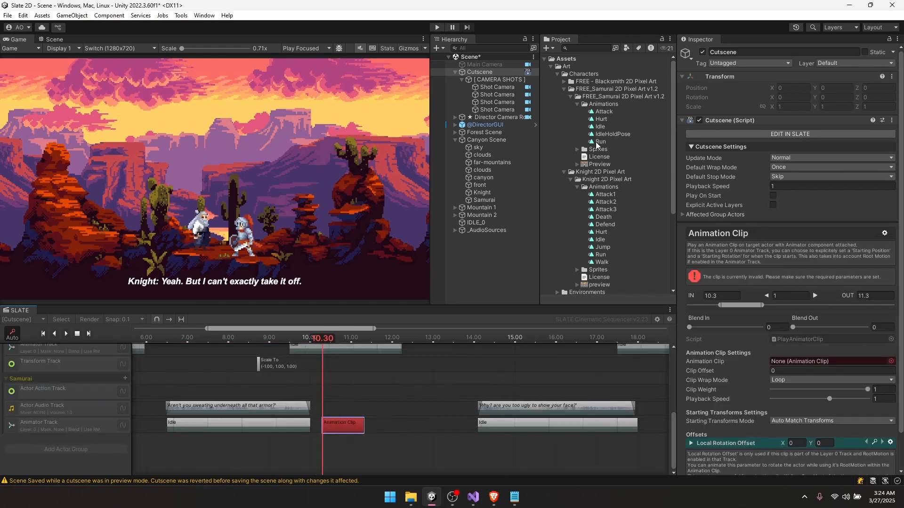
pyautogui.moveTo(596, 145); pyautogui.dragTo(838, 363)
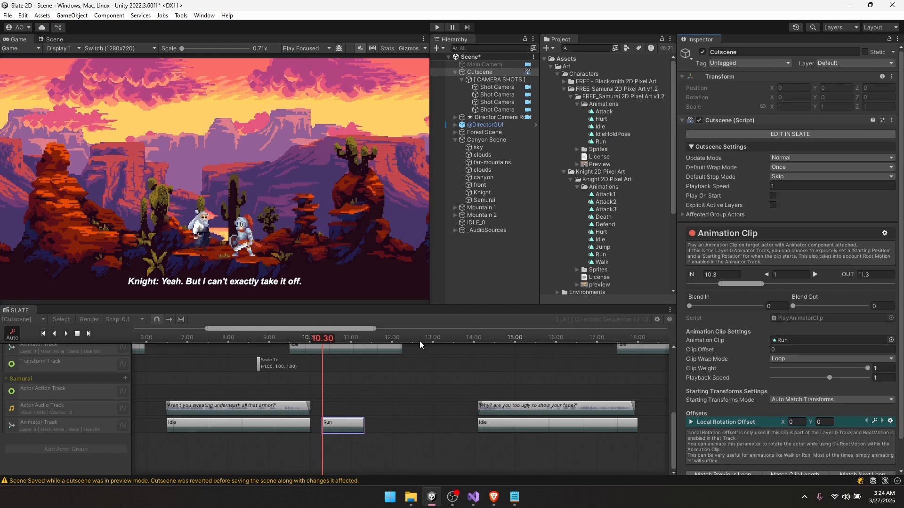
# - Add a Samurai Translate By clip moving X 3 per second with Linear interpolation
pyautogui.rightClick(331, 396)
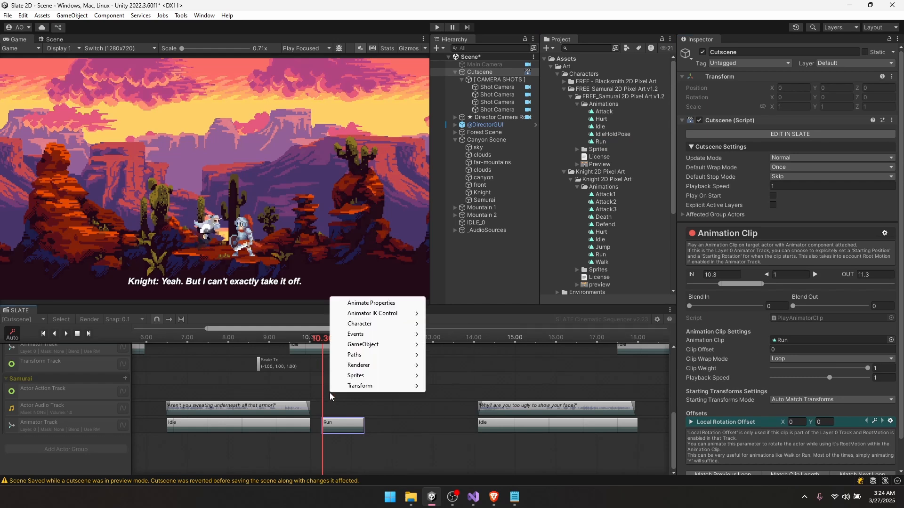
pyautogui.moveTo(373, 387)
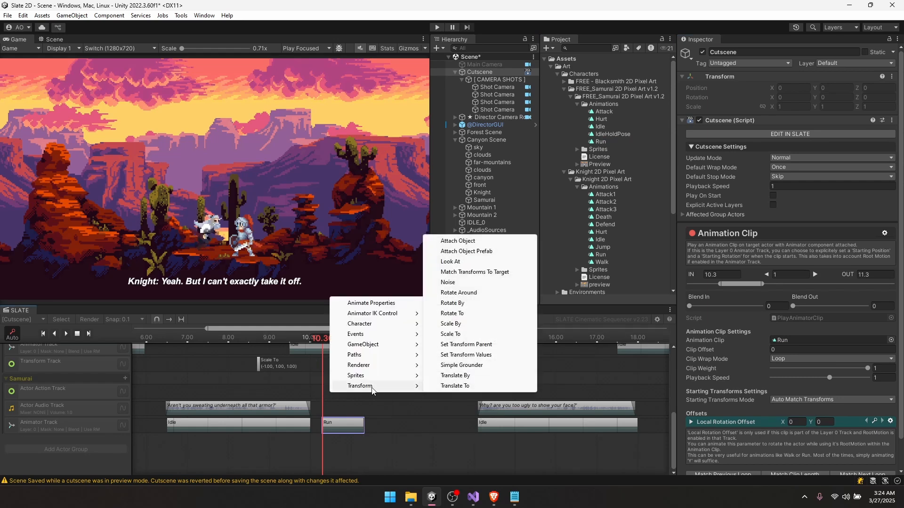
pyautogui.click(467, 377)
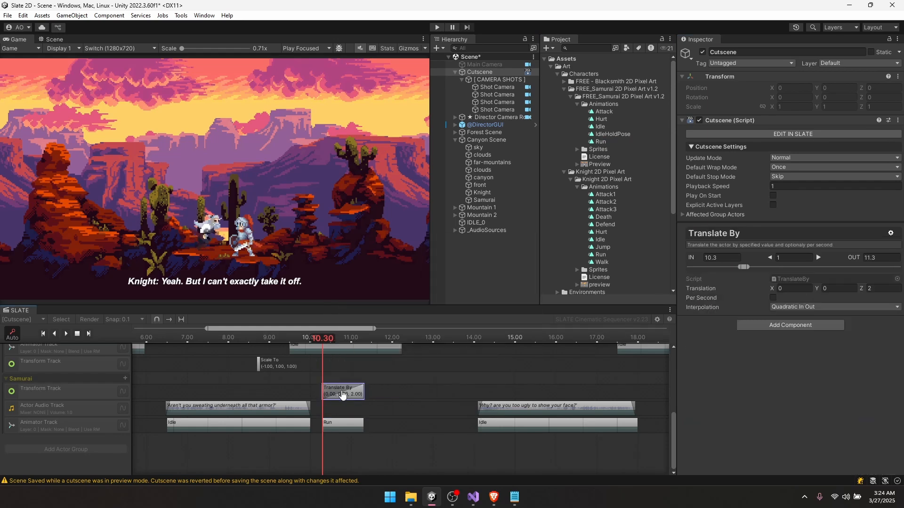
pyautogui.click(773, 299)
pyautogui.click(799, 288)
pyautogui.write('3')
pyautogui.click(833, 307)
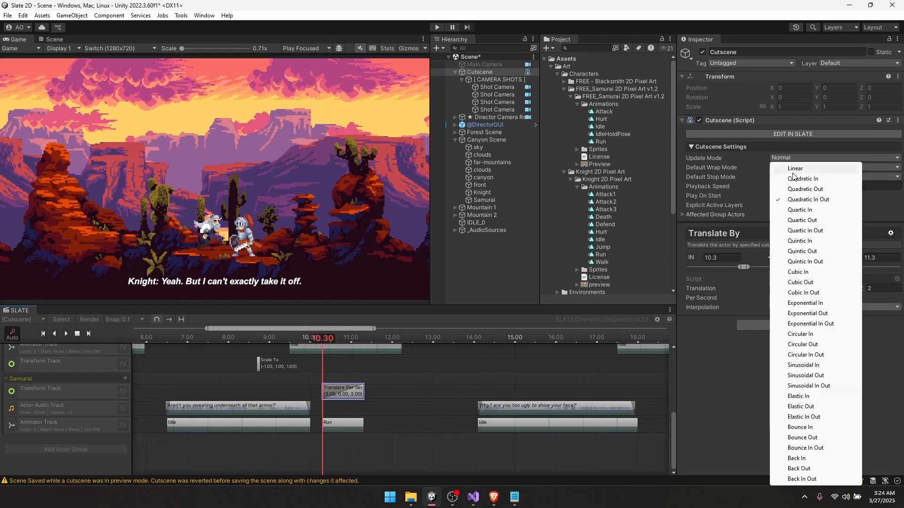
pyautogui.click(819, 169)
pyautogui.moveTo(312, 338); pyautogui.dragTo(351, 338)
pyautogui.click(259, 364)
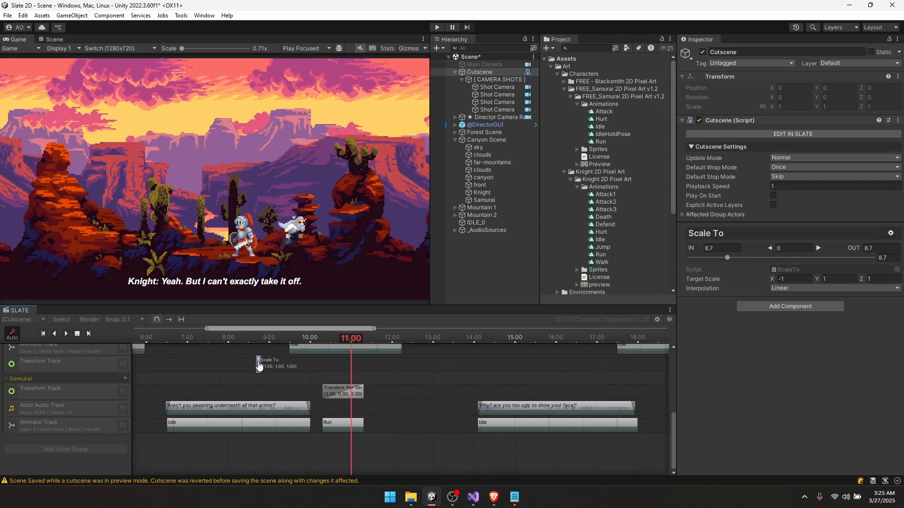
# - Paste a copy of the Knight's Scale To clip with Target Scale X set to 1
pyautogui.hotkey('ctrl', 'v')
pyautogui.click(780, 278)
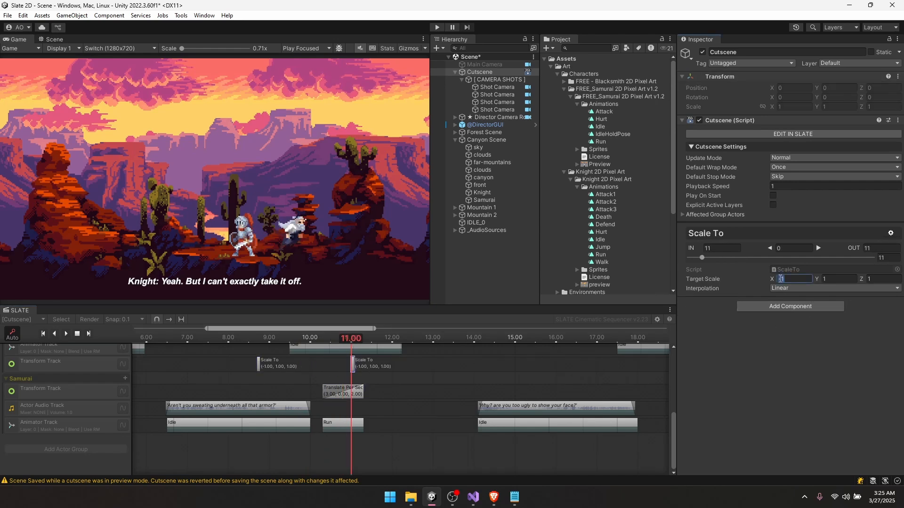
pyautogui.write('1')
pyautogui.moveTo(346, 338)
pyautogui.mouseDown()
pyautogui.moveTo(282, 338)
pyautogui.moveTo(359, 341)
pyautogui.mouseUp()
# - Save the scene and preview the cutscene at 10.90
pyautogui.click(353, 394)
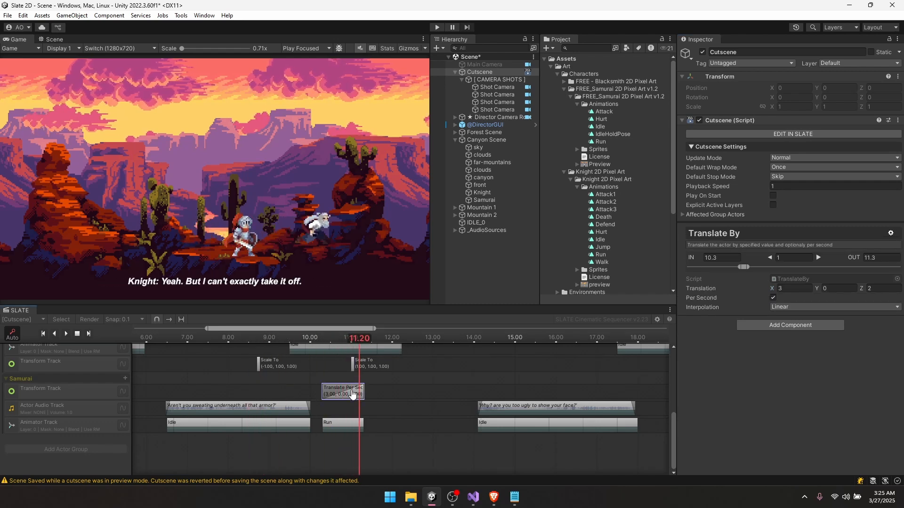
pyautogui.click(386, 389)
pyautogui.hotkey('ctrl', 's')
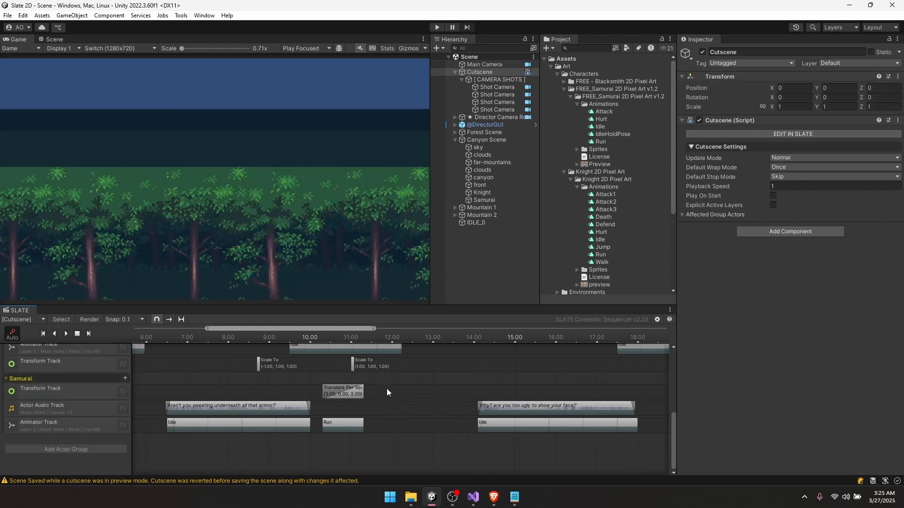
pyautogui.click(349, 336)
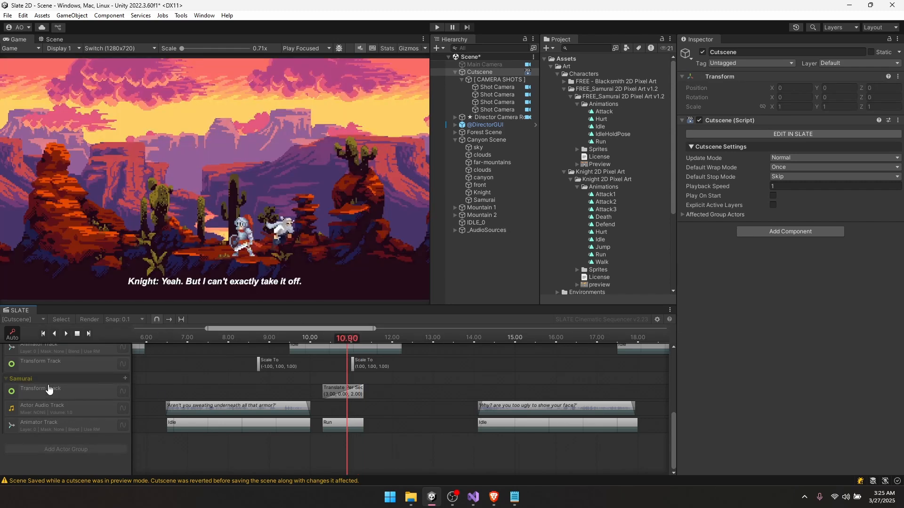
pyautogui.click(75, 334)
# - Uncheck Use Root Motion on the Samurai's Animator Track
pyautogui.click(42, 380)
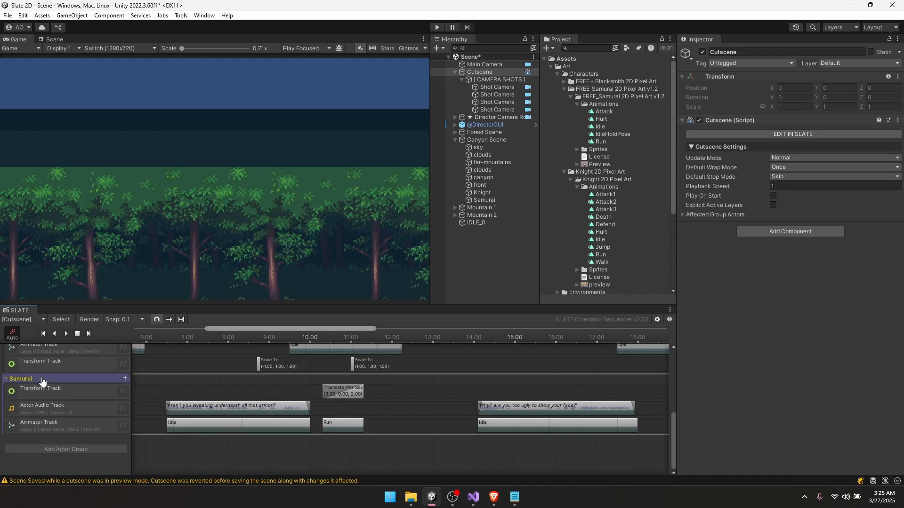
pyautogui.click(63, 428)
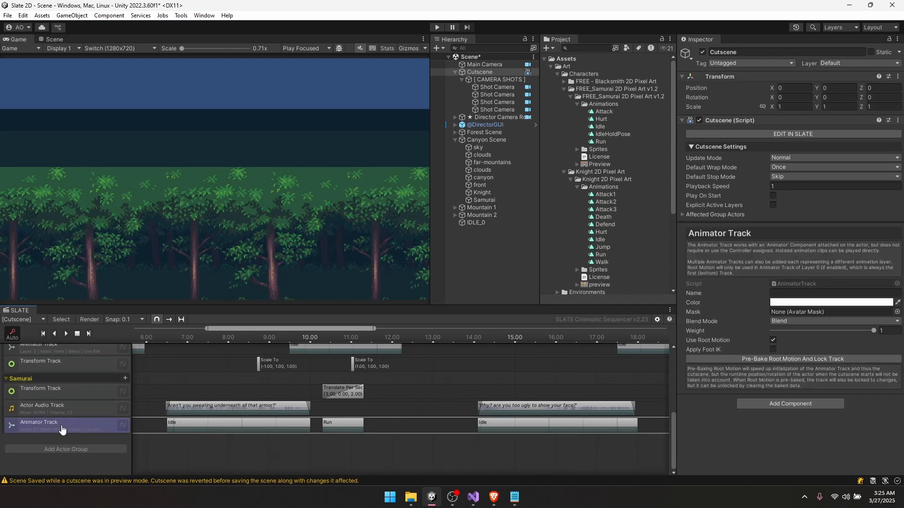
pyautogui.click(773, 340)
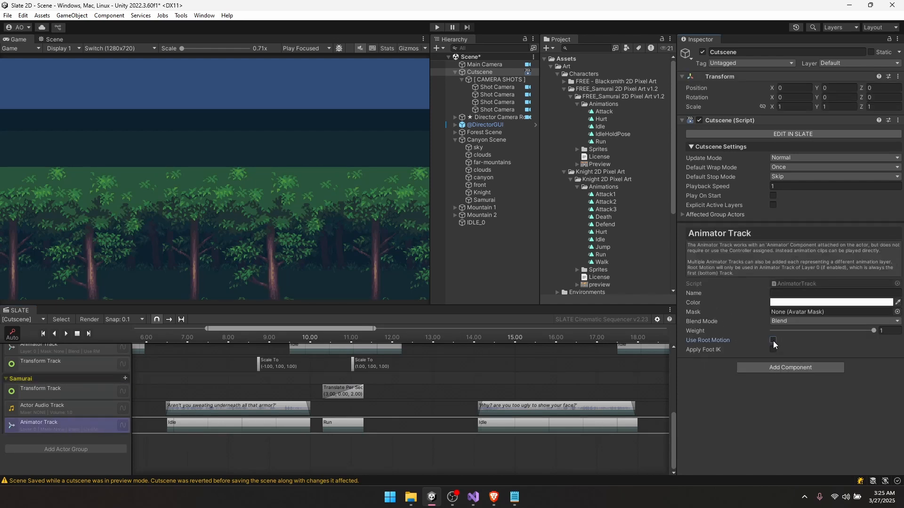
pyautogui.scroll(2, 63, 374)
pyautogui.click(66, 375)
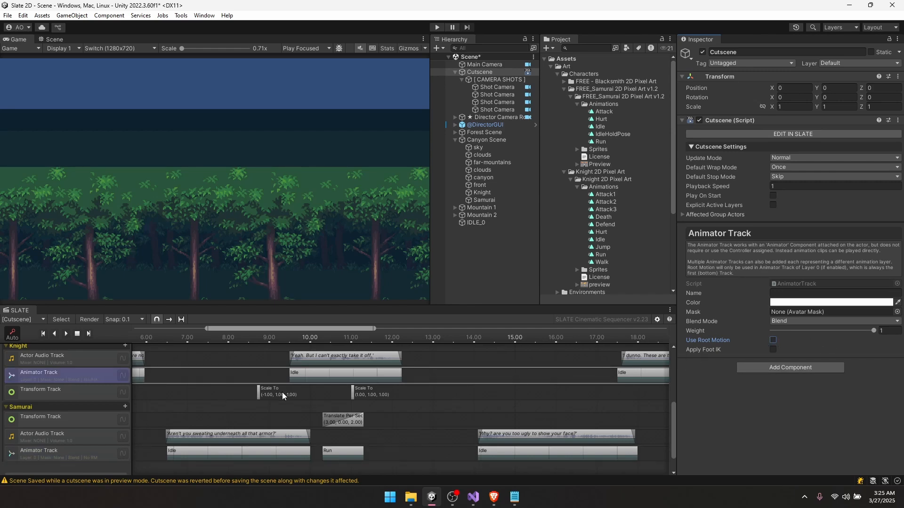
# - Preview the canyon cutscene around 10.4–10.7 seconds
pyautogui.scroll(-2, 363, 451)
pyautogui.moveTo(262, 336); pyautogui.dragTo(352, 338)
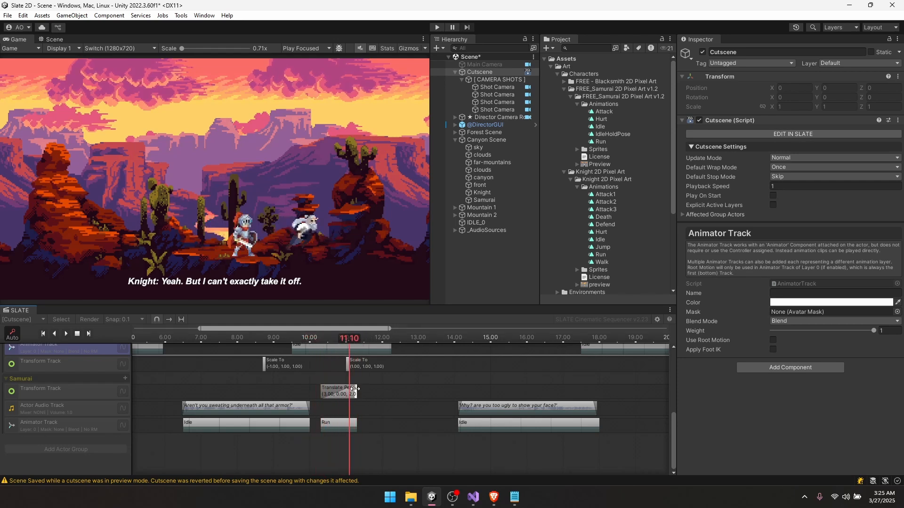
pyautogui.scroll(5, 355, 389)
pyautogui.moveTo(282, 338); pyautogui.dragTo(351, 384)
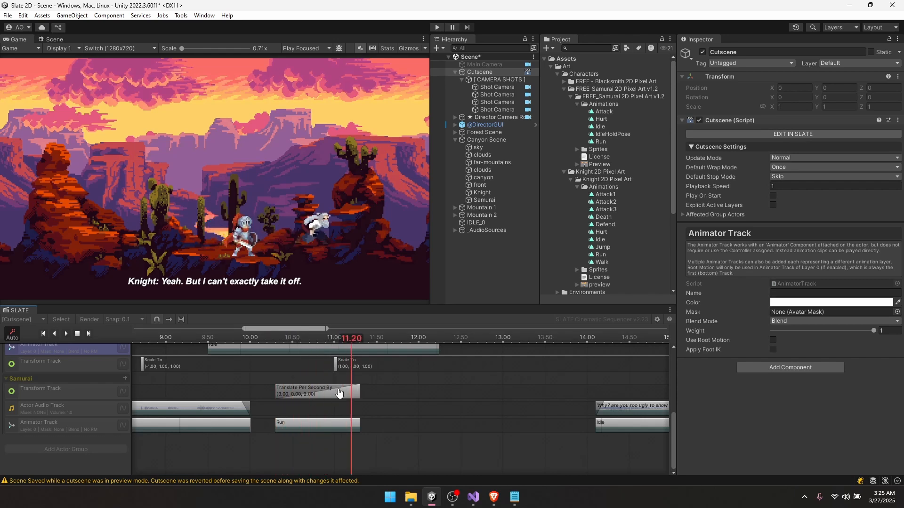
# - Trim the Samurai's Translate Per Second By and Run clips to end at 11.2 s
pyautogui.click(339, 392)
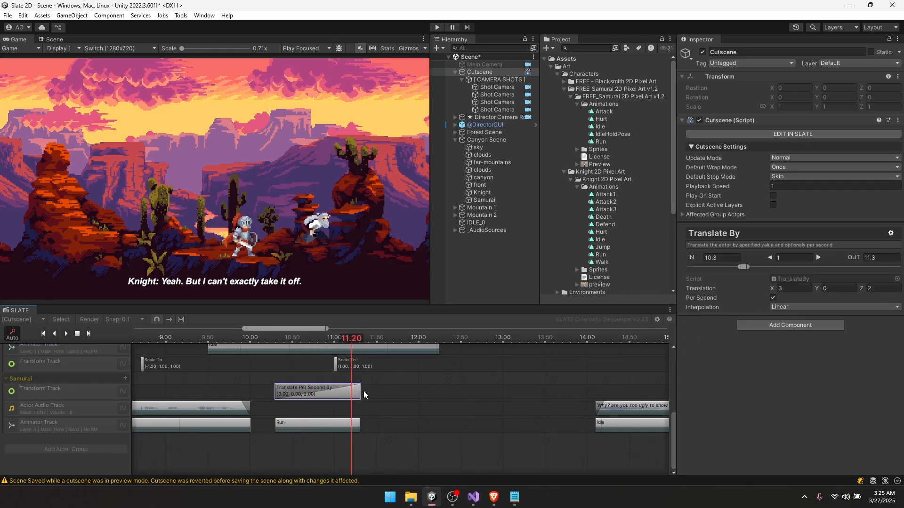
pyautogui.moveTo(360, 394); pyautogui.dragTo(352, 392)
pyautogui.moveTo(353, 345)
pyautogui.mouseDown()
pyautogui.moveTo(292, 346)
pyautogui.moveTo(359, 345)
pyautogui.mouseUp()
pyautogui.moveTo(358, 425); pyautogui.dragTo(351, 424)
pyautogui.scroll(-2, 344, 400)
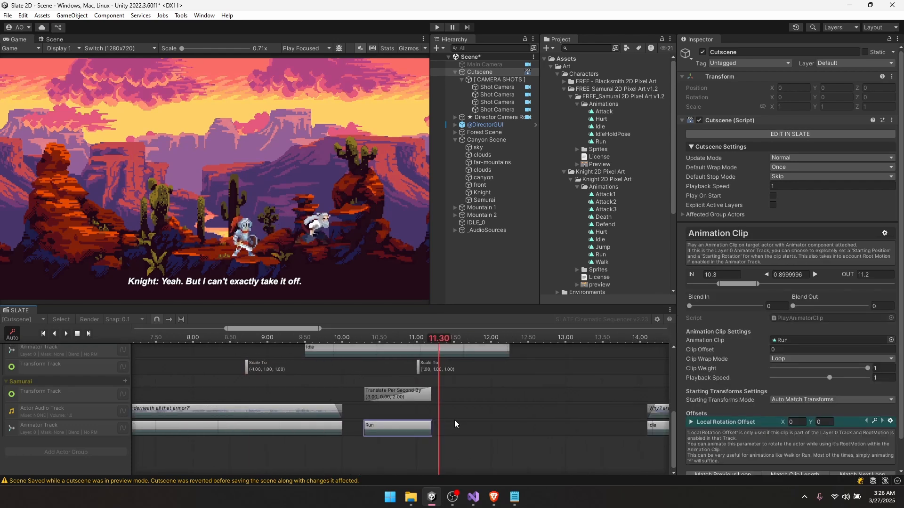
# - Add an Idle animation clip after the Samurai's Run clip
pyautogui.rightClick(457, 430)
pyautogui.click(492, 433)
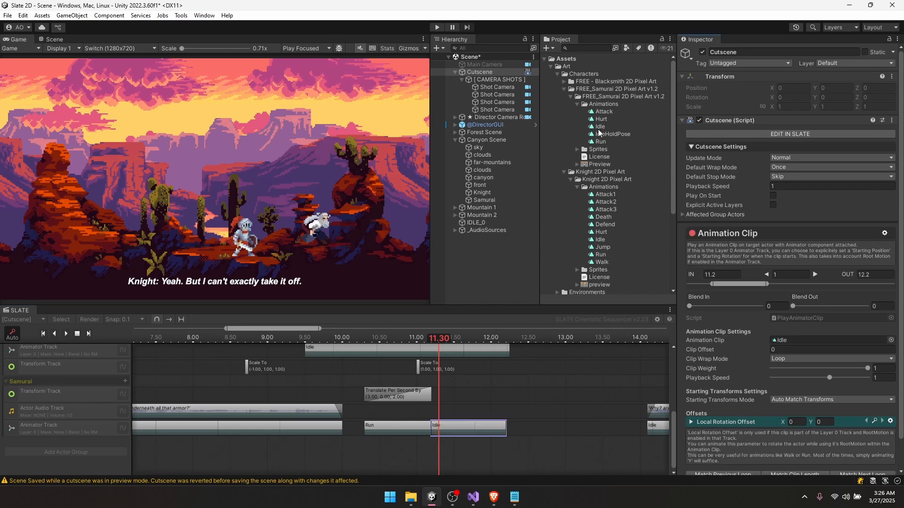
pyautogui.moveTo(600, 128); pyautogui.dragTo(790, 340)
pyautogui.click(518, 368)
pyautogui.click(445, 337)
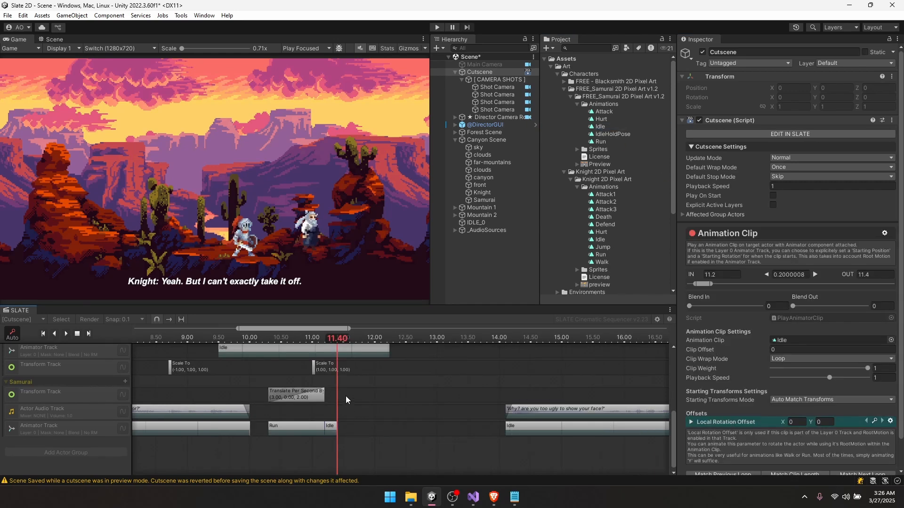
pyautogui.click(342, 396)
# - Add an instant Samurai Scale To clip with target scale (-1, 1, 1) at 11.2 s
pyautogui.rightClick(340, 396)
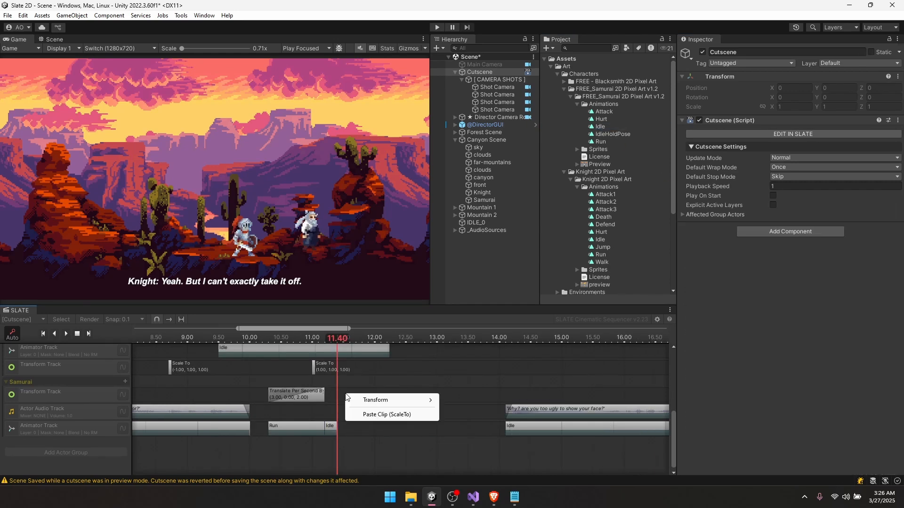
pyautogui.moveTo(386, 400)
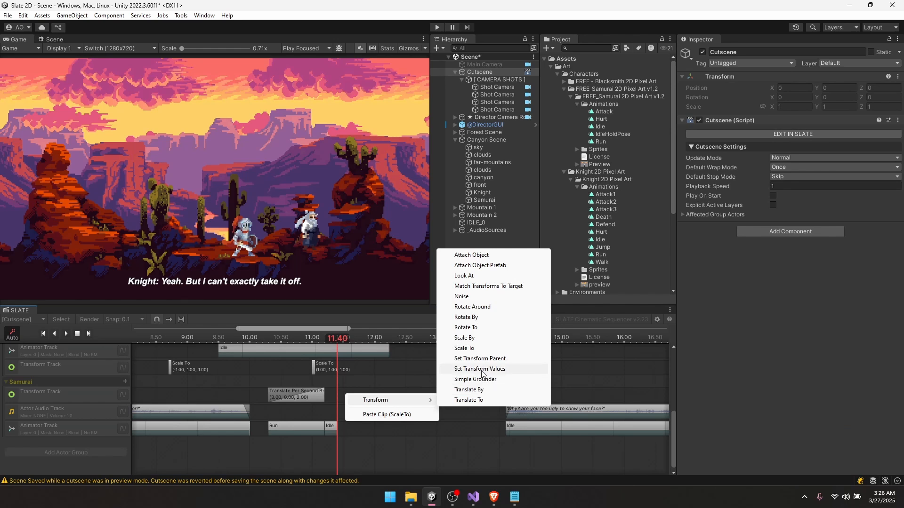
pyautogui.click(475, 351)
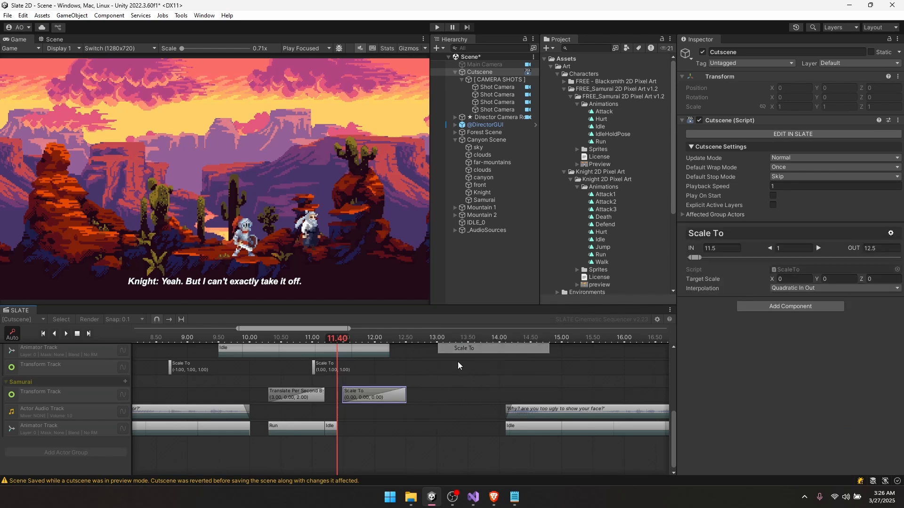
pyautogui.moveTo(404, 392); pyautogui.dragTo(339, 398)
pyautogui.moveTo(348, 397); pyautogui.dragTo(341, 398)
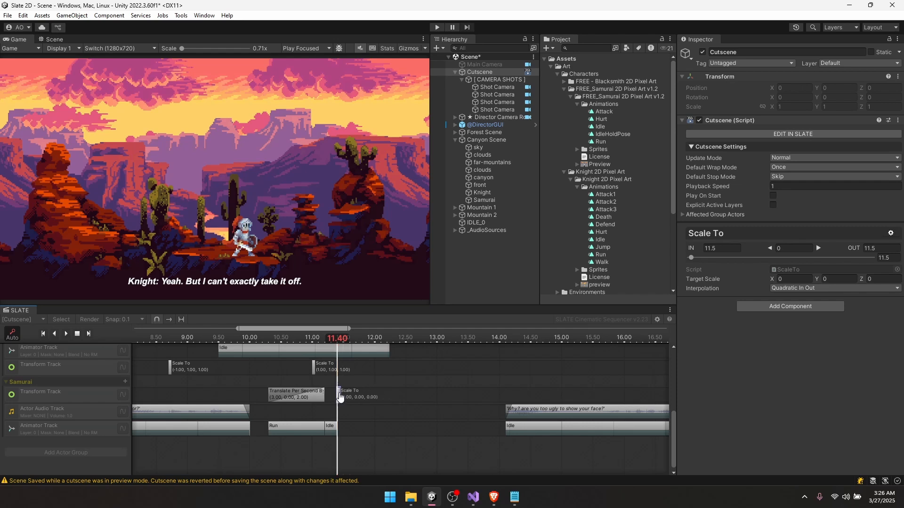
pyautogui.click(792, 281)
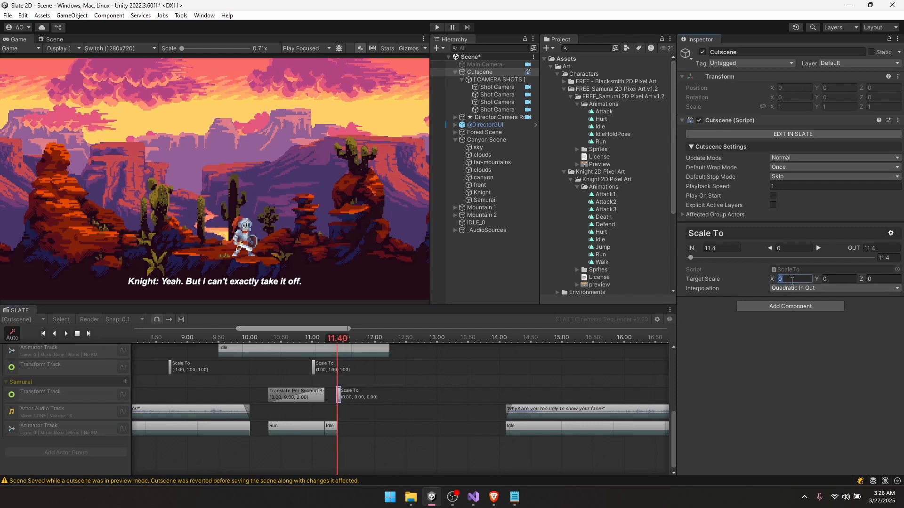
pyautogui.click(837, 279)
pyautogui.write('1')
pyautogui.press('Tab')
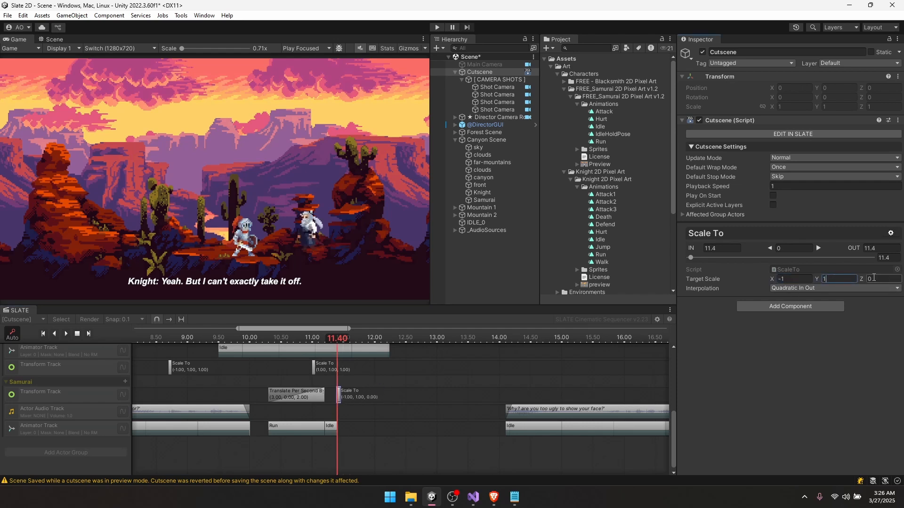
pyautogui.write('1')
pyautogui.moveTo(321, 340)
pyautogui.mouseDown()
pyautogui.moveTo(306, 340)
pyautogui.moveTo(325, 349)
pyautogui.mouseUp()
pyautogui.moveTo(340, 395); pyautogui.dragTo(328, 396)
# - Preview from 10.50 and move the Samurai's later dialogue and idle clips earlier to about 12.2 s
pyautogui.click(282, 340)
pyautogui.press('space')
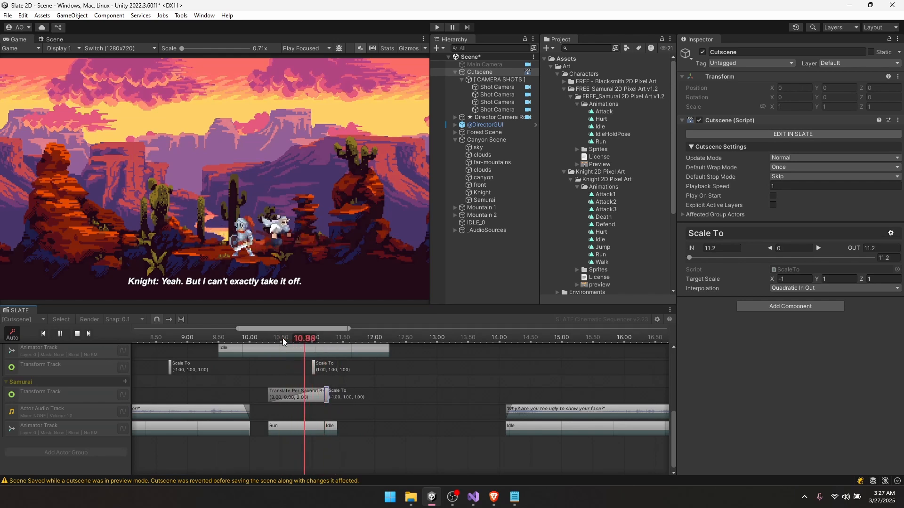
pyautogui.moveTo(282, 339); pyautogui.dragTo(288, 345)
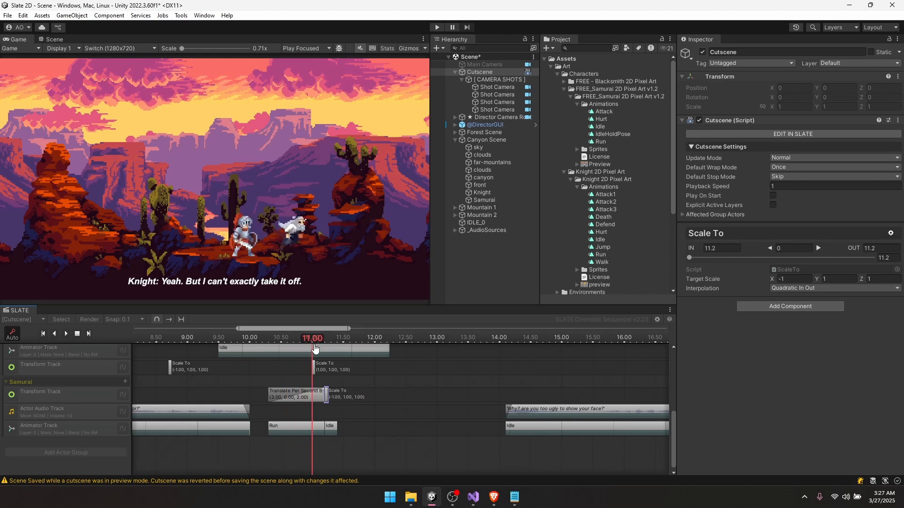
pyautogui.scroll(-3, 447, 391)
pyautogui.click(417, 419)
pyautogui.moveTo(417, 419); pyautogui.dragTo(389, 420)
pyautogui.moveTo(401, 415)
pyautogui.mouseDown(button='middle')
pyautogui.moveTo(409, 391)
pyautogui.moveTo(399, 421)
pyautogui.mouseUp(button='middle')
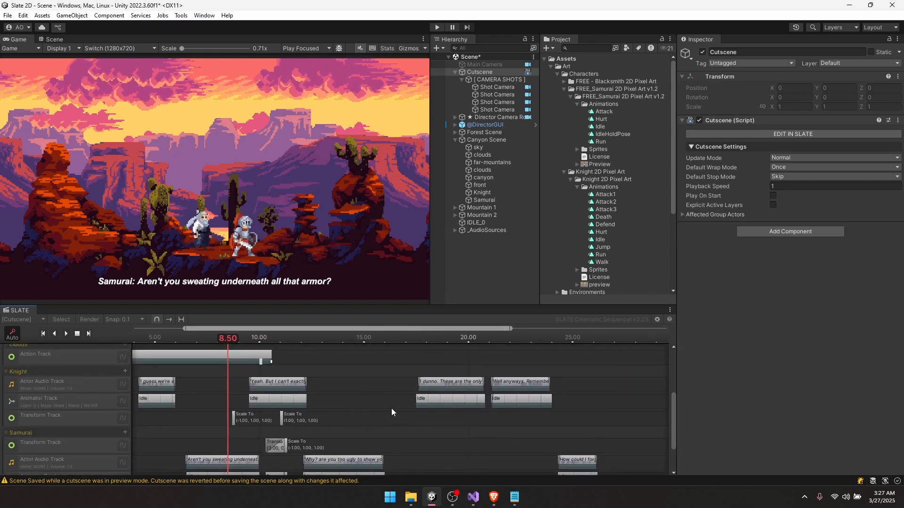
pyautogui.moveTo(312, 339)
pyautogui.mouseDown()
pyautogui.moveTo(346, 340)
pyautogui.moveTo(311, 341)
pyautogui.mouseUp()
pyautogui.moveTo(312, 379); pyautogui.dragTo(332, 366, button='middle')
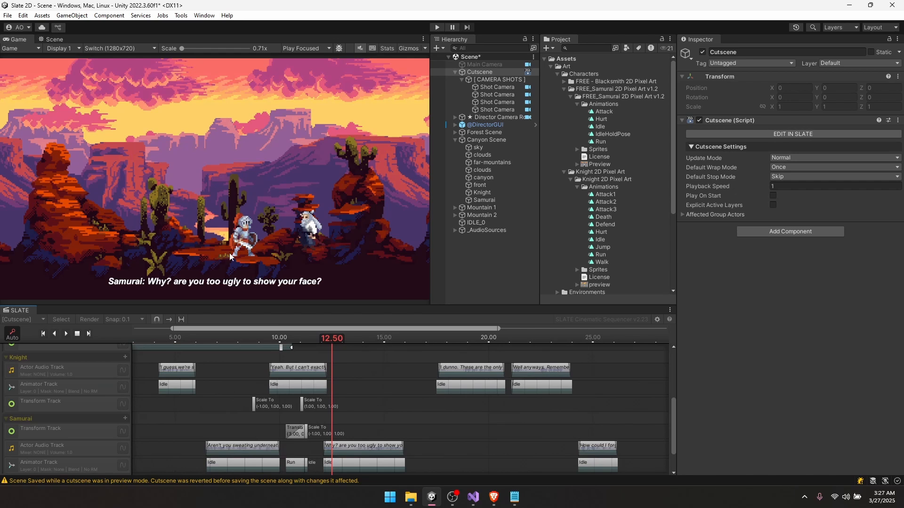
pyautogui.scroll(5, 350, 376)
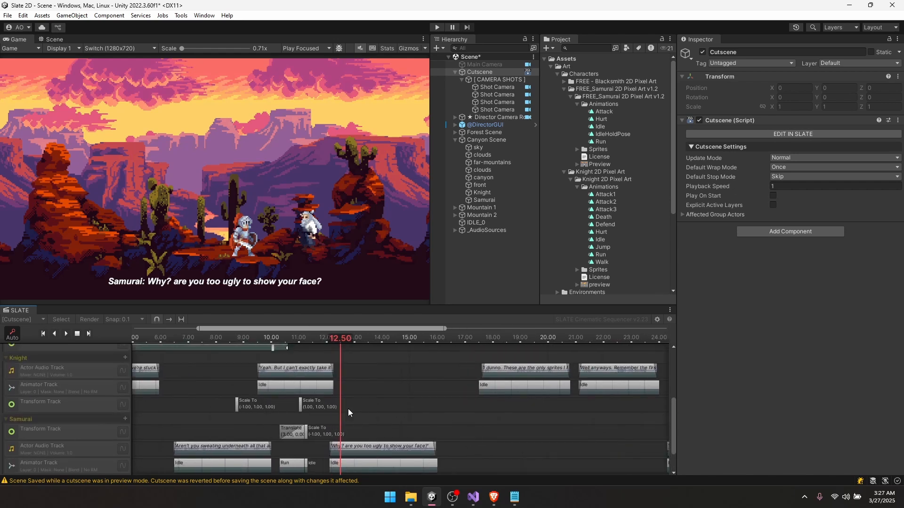
# - Add a Translate By clip to the Knight's Transform Track with Linear interpolation
pyautogui.rightClick(348, 404)
pyautogui.moveTo(379, 409)
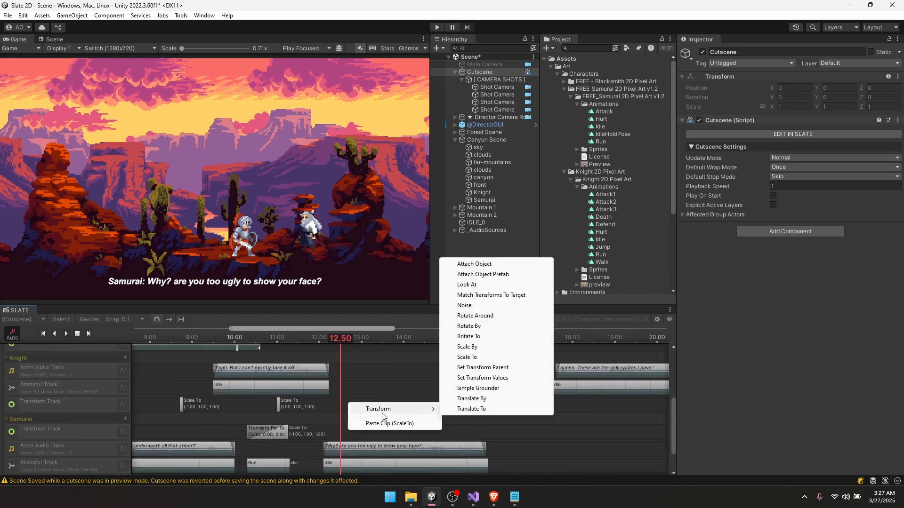
pyautogui.click(471, 398)
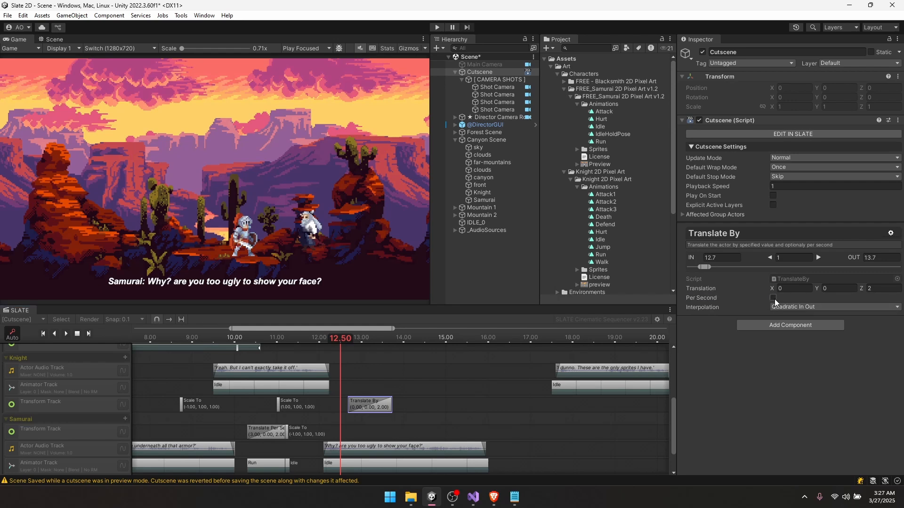
pyautogui.click(791, 309)
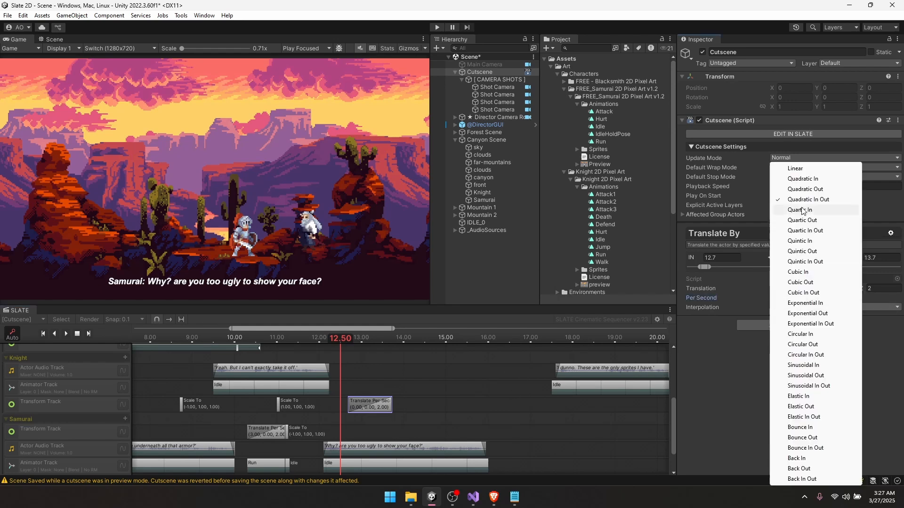
pyautogui.click(810, 168)
pyautogui.moveTo(376, 407); pyautogui.dragTo(368, 409)
# - Position the Knight's Translate By clip to start at about 12.3 seconds
pyautogui.click(182, 406)
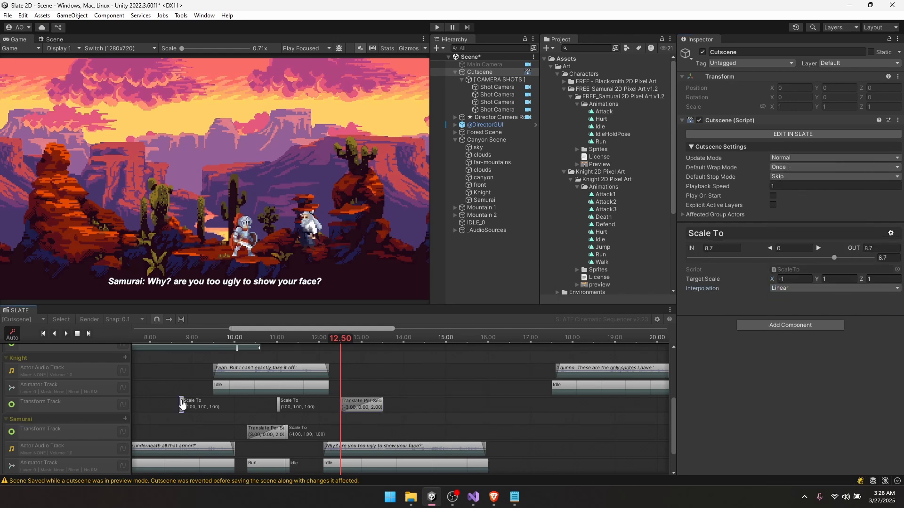
pyautogui.rightClick(182, 406)
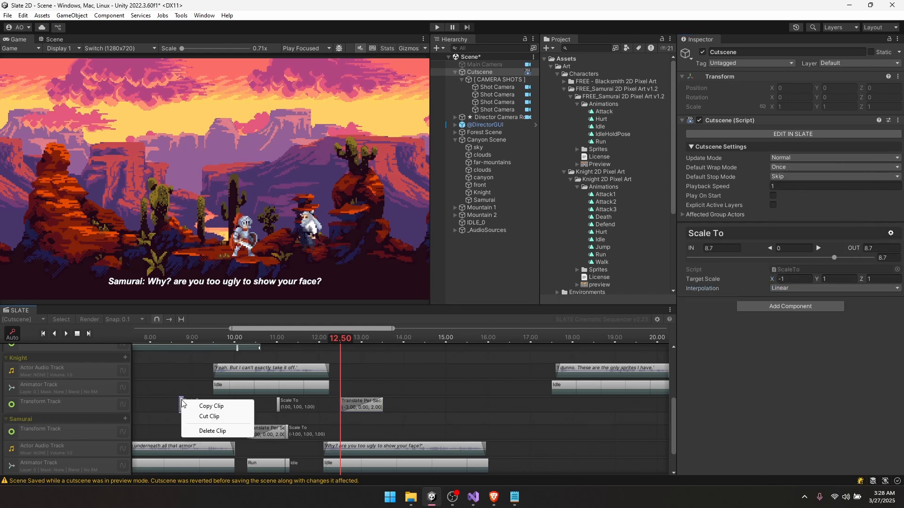
pyautogui.click(216, 409)
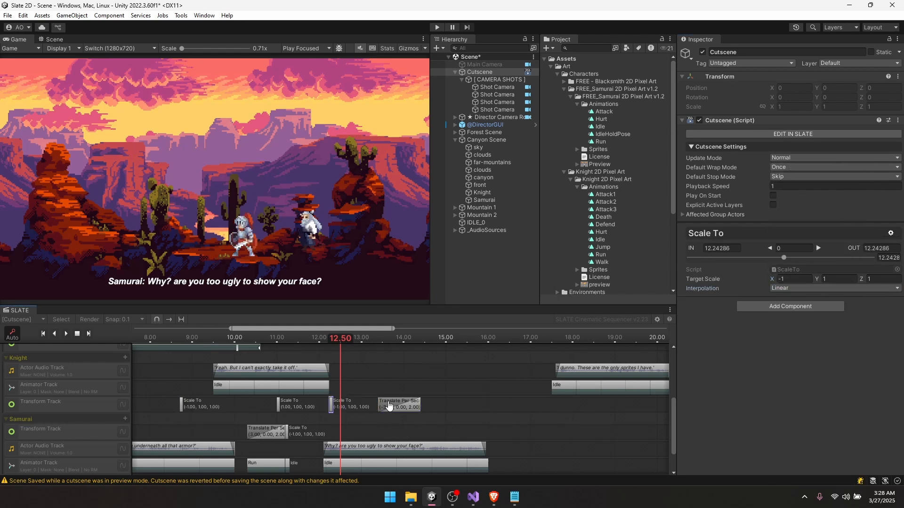
pyautogui.moveTo(389, 405); pyautogui.dragTo(346, 408)
pyautogui.scroll(8, 335, 408)
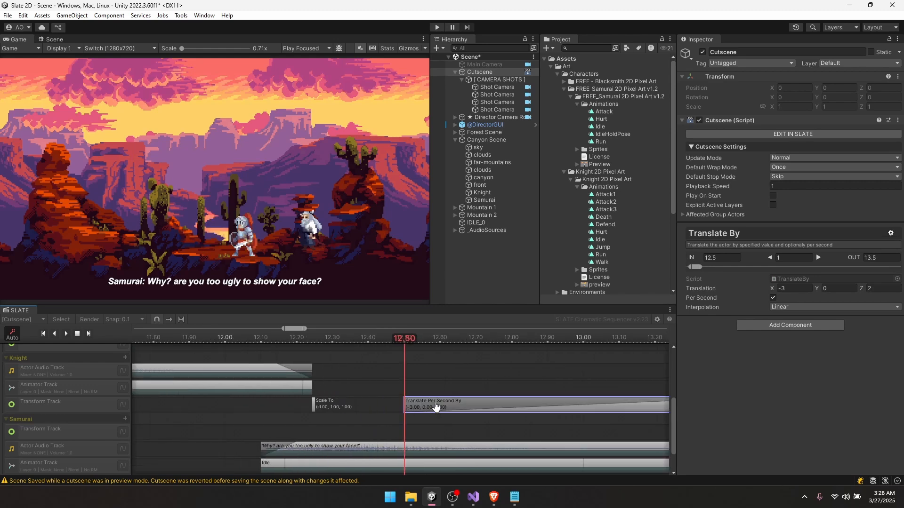
pyautogui.moveTo(435, 407); pyautogui.dragTo(362, 407)
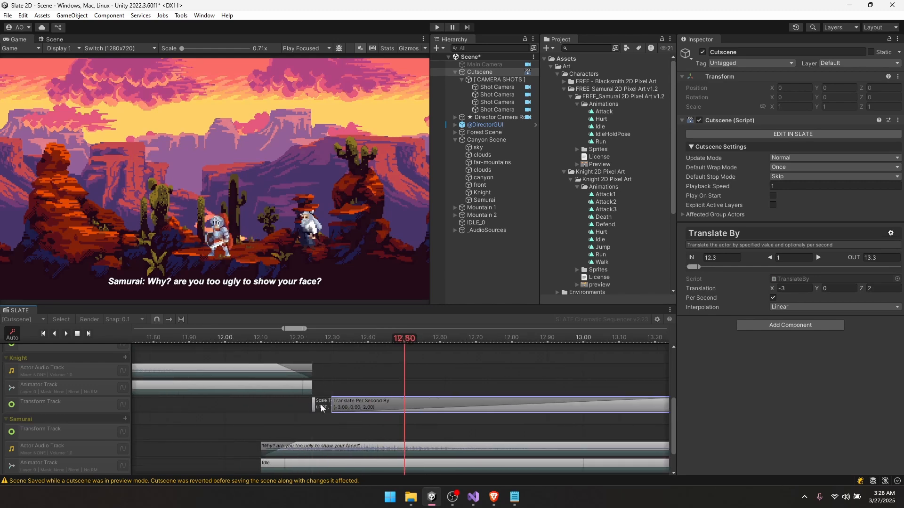
pyautogui.click(313, 407)
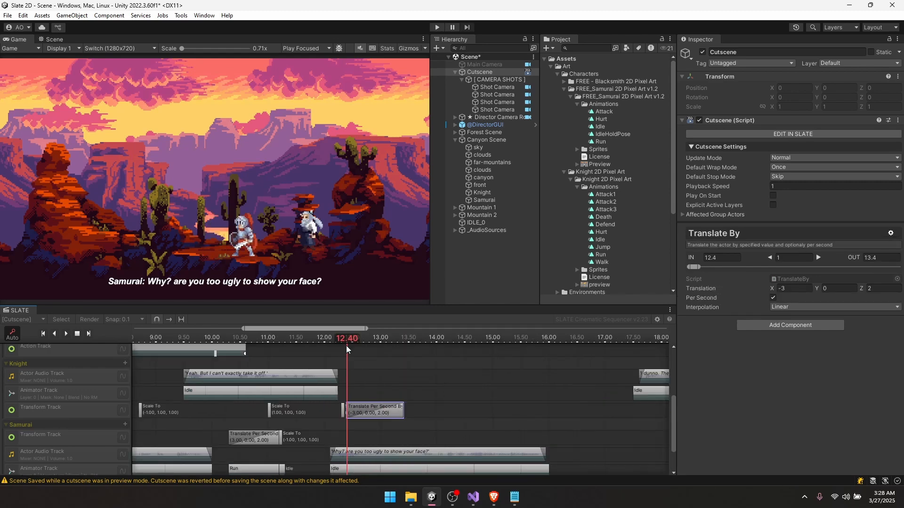
pyautogui.moveTo(366, 402); pyautogui.dragTo(372, 425, button='middle')
# - Add a Knight Walk animation clip at 12.4 s lasting 1 second
pyautogui.scroll(3, 367, 415)
pyautogui.click(381, 403)
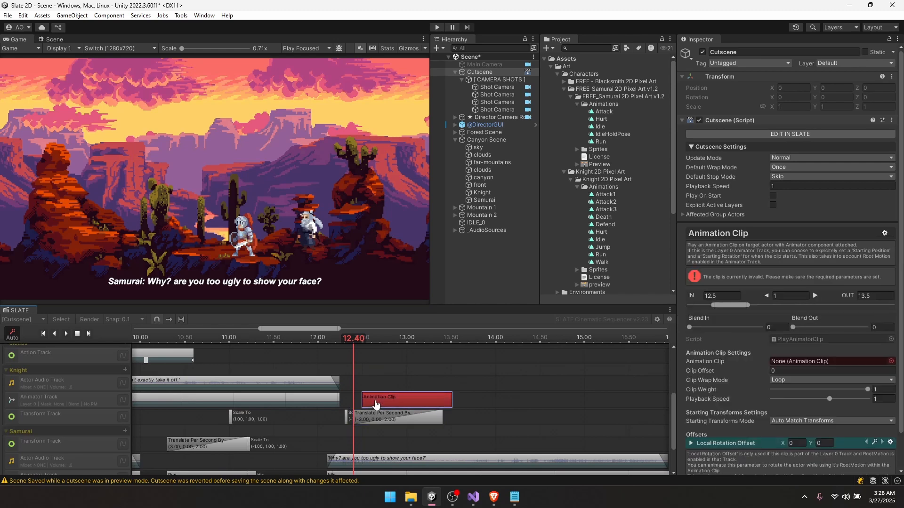
pyautogui.moveTo(601, 262); pyautogui.dragTo(795, 360)
pyautogui.scroll(-3, 793, 442)
pyautogui.moveTo(415, 402); pyautogui.dragTo(442, 403)
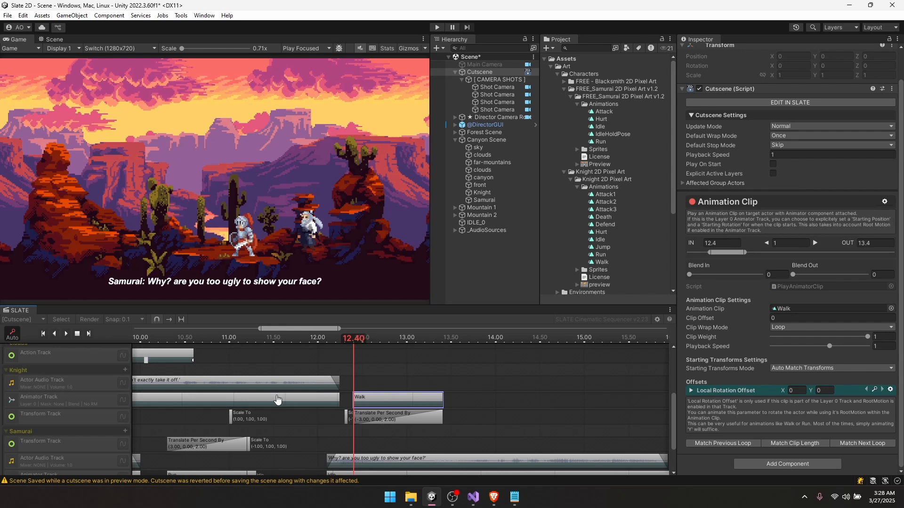
# - Add a Knight Idle animation clip starting at 13.5 s
pyautogui.rightClick(484, 400)
pyautogui.click(514, 406)
pyautogui.moveTo(516, 404); pyautogui.dragTo(482, 400)
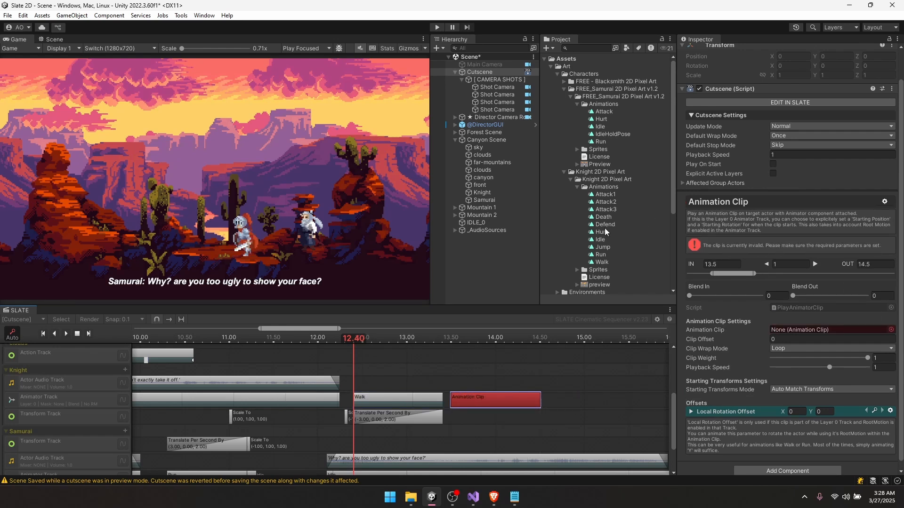
pyautogui.moveTo(600, 239); pyautogui.dragTo(803, 329)
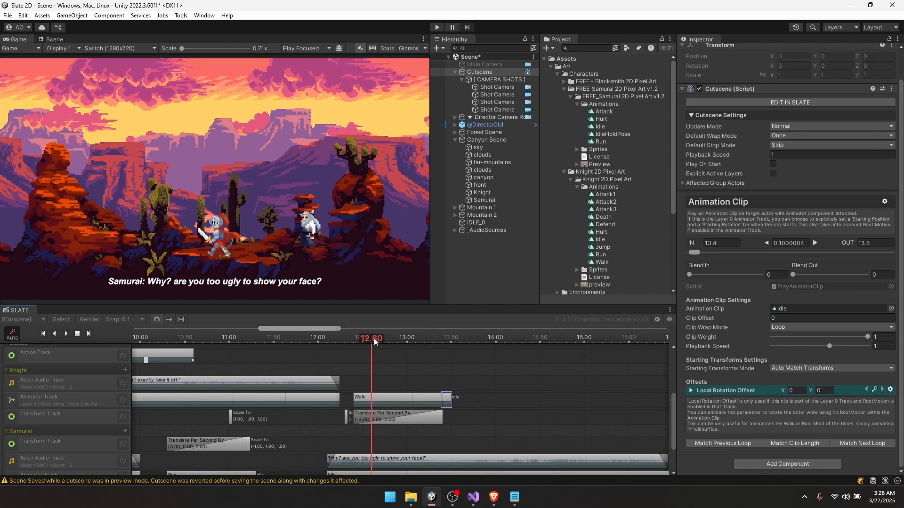
pyautogui.moveTo(374, 338)
pyautogui.mouseDown()
pyautogui.moveTo(422, 342)
pyautogui.moveTo(283, 352)
pyautogui.moveTo(404, 342)
pyautogui.moveTo(390, 341)
pyautogui.mouseUp()
# - Trim the Knight's Translate By and Walk clips to 12.8 s and start Idle right after
pyautogui.scroll(3, 418, 410)
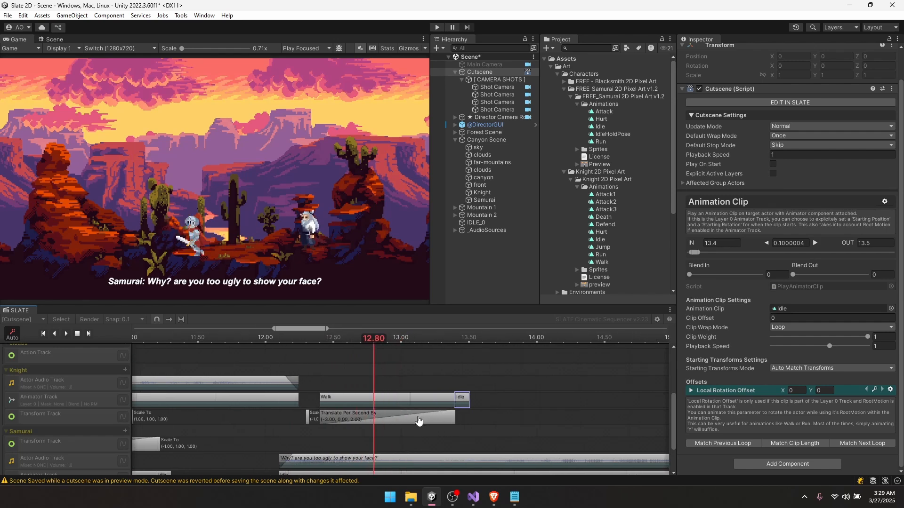
pyautogui.click(454, 414)
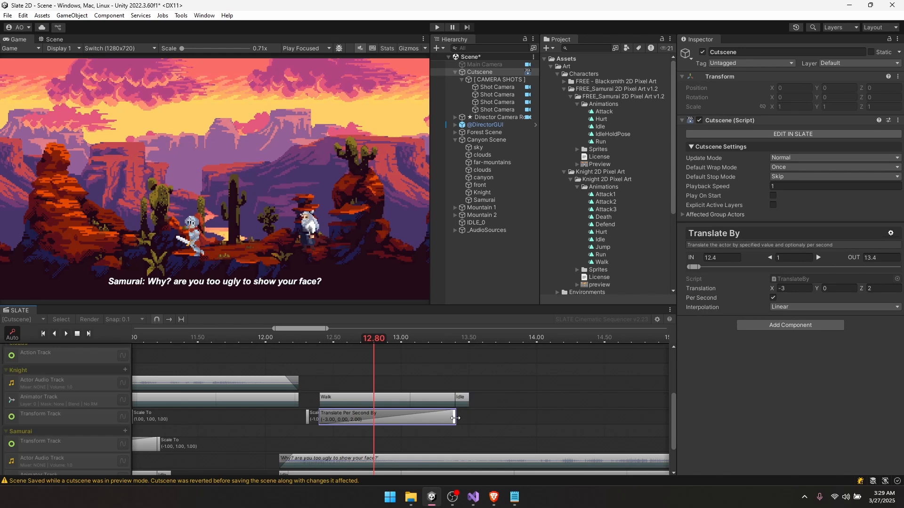
pyautogui.moveTo(456, 417); pyautogui.dragTo(380, 417)
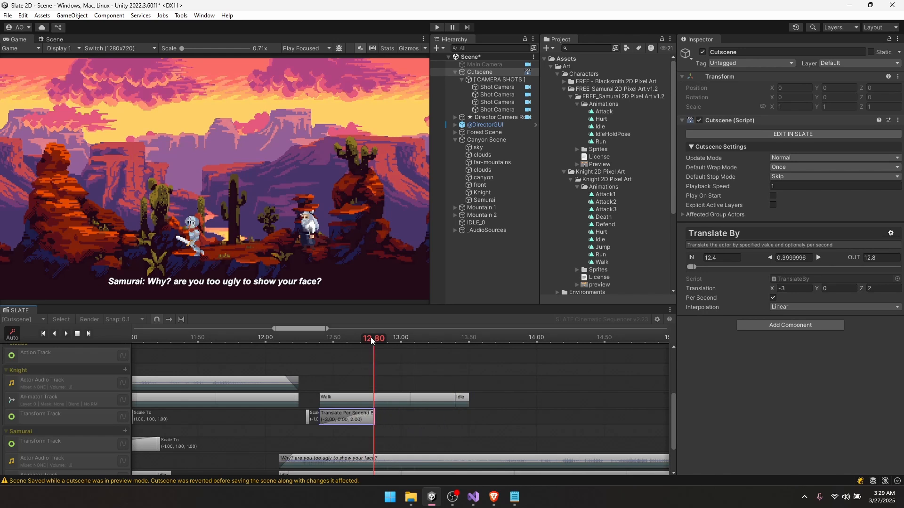
pyautogui.moveTo(367, 341)
pyautogui.mouseDown()
pyautogui.moveTo(328, 343)
pyautogui.moveTo(372, 343)
pyautogui.mouseUp()
pyautogui.moveTo(454, 400); pyautogui.dragTo(374, 399)
pyautogui.moveTo(461, 400); pyautogui.dragTo(378, 400)
pyautogui.moveTo(293, 340); pyautogui.dragTo(324, 339)
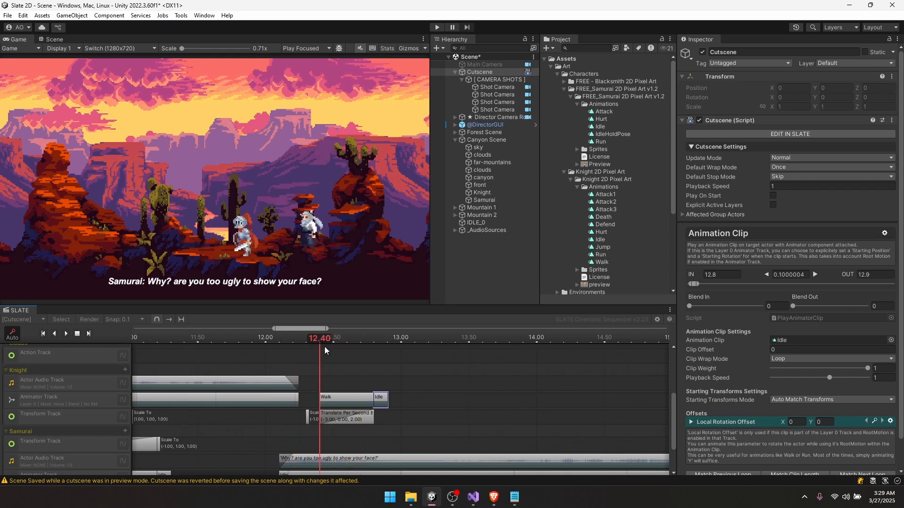
# - Give the Knight's walk a 0.3 Y drift and preview it from 12.3 s
pyautogui.click(347, 416)
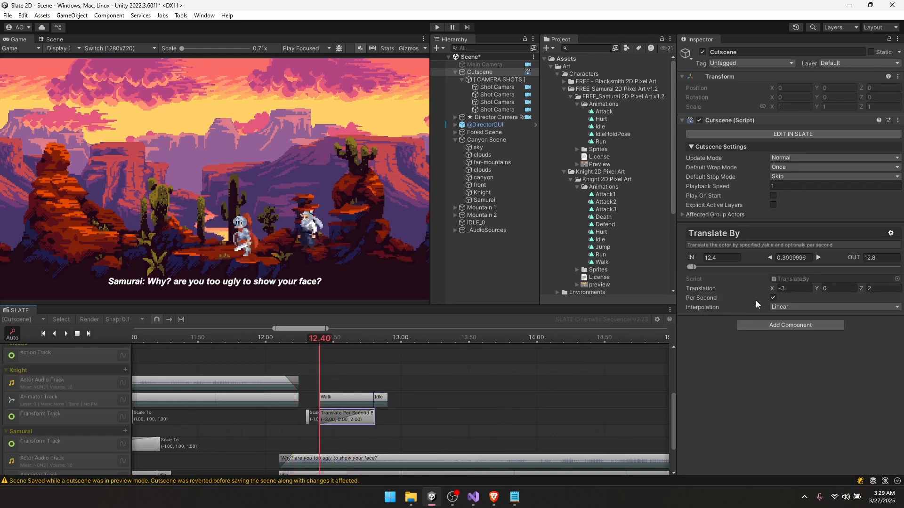
pyautogui.click(820, 289)
pyautogui.write('1')
pyautogui.write('0.3')
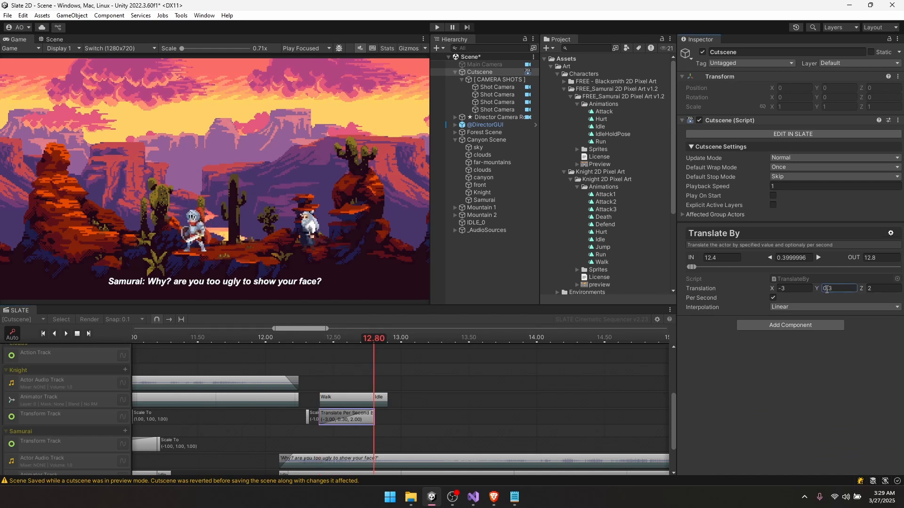
pyautogui.click(300, 340)
pyautogui.press('space')
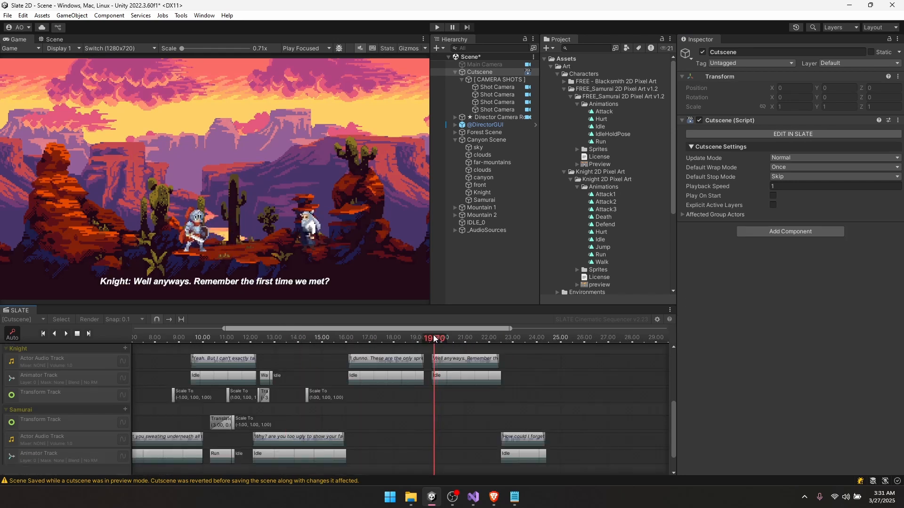
# - Preview around 19.6 seconds and copy the Samurai's Translate movement clip
pyautogui.click(433, 335)
pyautogui.click(433, 337)
pyautogui.scroll(3, 437, 386)
pyautogui.moveTo(349, 410); pyautogui.dragTo(453, 400, button='middle')
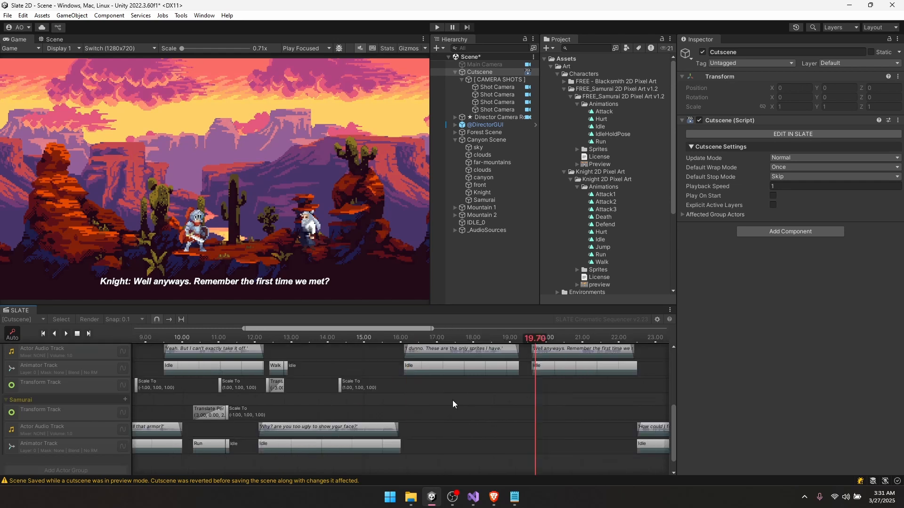
pyautogui.scroll(-1, 453, 400)
pyautogui.click(245, 420)
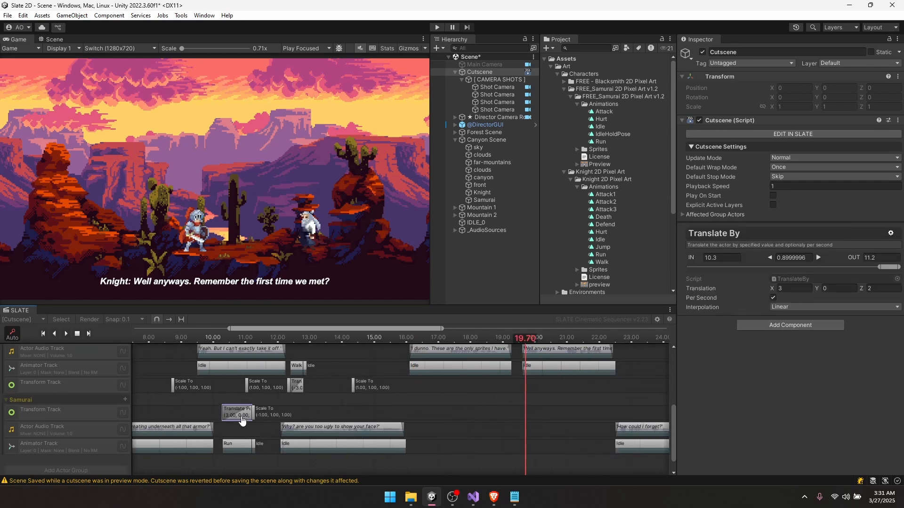
pyautogui.rightClick(246, 421)
pyautogui.click(275, 422)
# - Paste the movement clip on the Samurai's Transform Track at 19.7 seconds
pyautogui.rightClick(531, 410)
pyautogui.click(560, 426)
pyautogui.moveTo(544, 418); pyautogui.dragTo(537, 418)
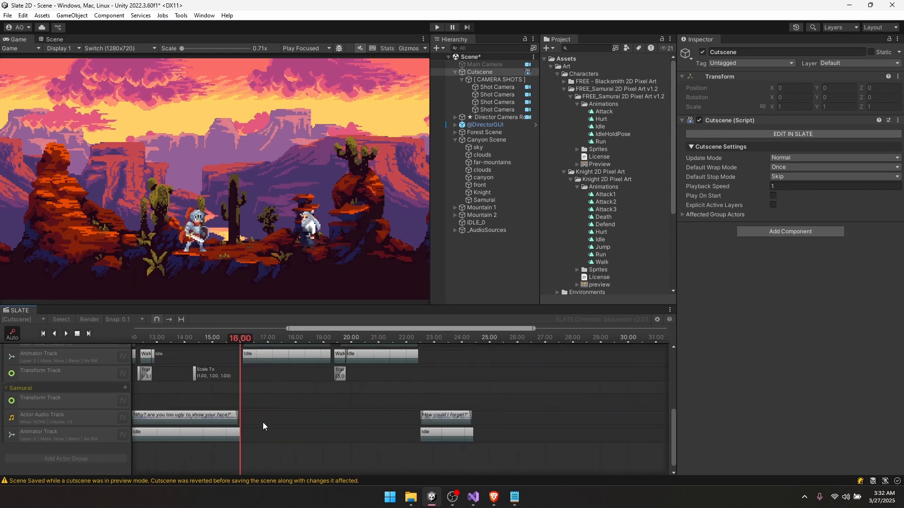
pyautogui.moveTo(262, 425); pyautogui.dragTo(400, 392, button='middle')
pyautogui.scroll(2, 255, 426)
pyautogui.scroll(1, 254, 430)
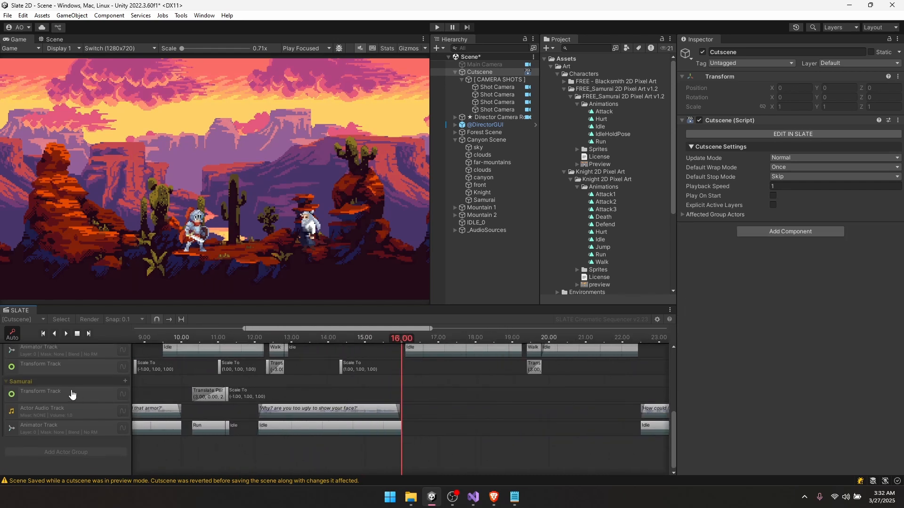
# - Copy the samurai's Scale To flip clip onto the Samurai Transform Track at about 21.8 s
pyautogui.scroll(3, 225, 391)
pyautogui.click(228, 394)
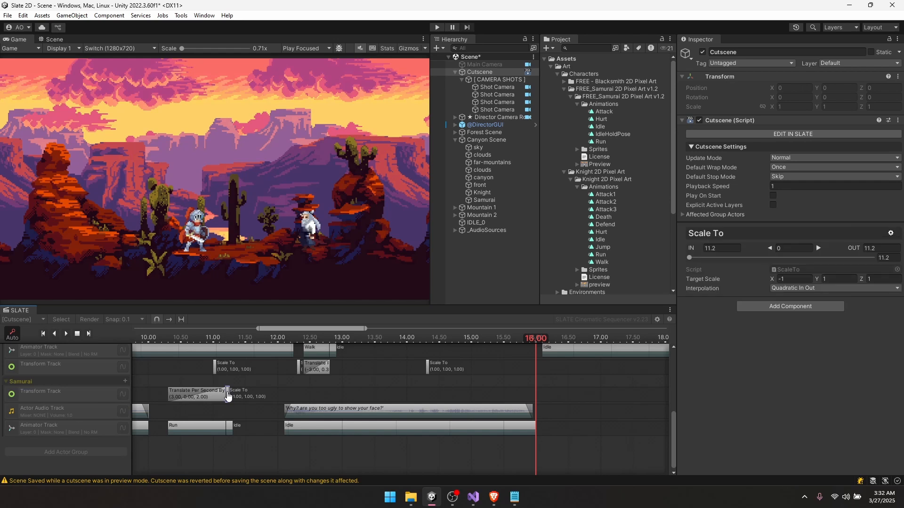
pyautogui.moveTo(524, 405); pyautogui.dragTo(311, 397, button='middle')
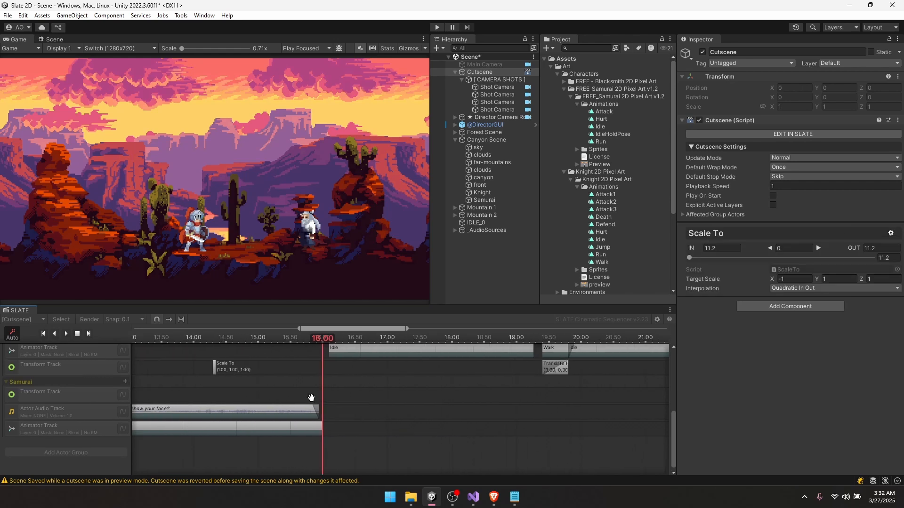
pyautogui.scroll(-3, 344, 399)
pyautogui.moveTo(341, 343); pyautogui.dragTo(425, 344)
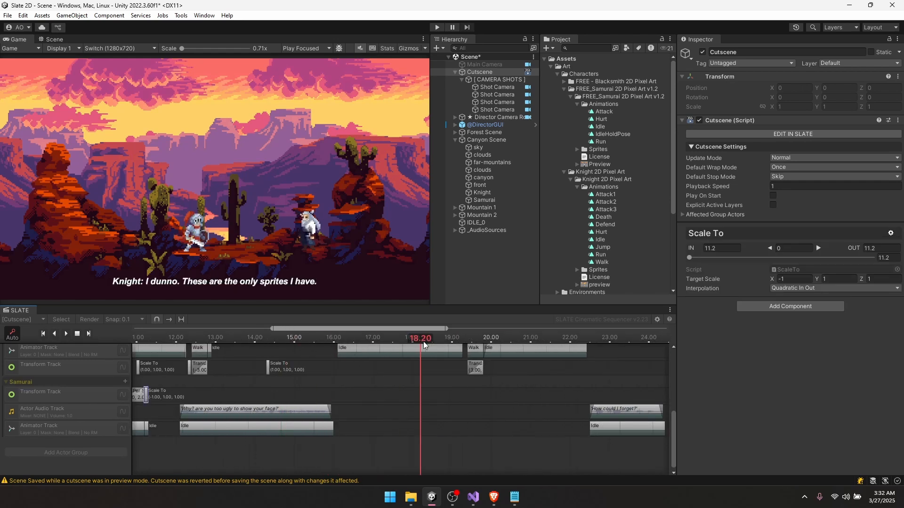
pyautogui.moveTo(471, 377); pyautogui.dragTo(393, 423, button='middle')
pyautogui.moveTo(409, 341); pyautogui.dragTo(486, 342)
pyautogui.moveTo(487, 437); pyautogui.dragTo(451, 401, button='middle')
pyautogui.rightClick(453, 422)
pyautogui.rightClick(439, 405)
pyautogui.click(448, 403)
# - Set the new flip clip's Target Scale X to 1 and nudge it slightly earlier
pyautogui.click(795, 279)
pyautogui.write('1')
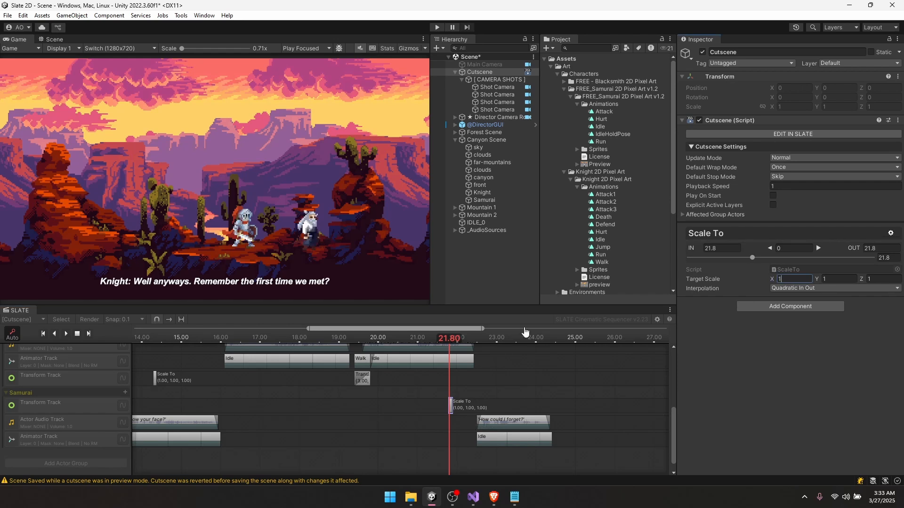
pyautogui.moveTo(468, 339); pyautogui.dragTo(456, 340)
pyautogui.moveTo(439, 406); pyautogui.dragTo(428, 409)
pyautogui.click(443, 392)
# - Preview the cutscene from the start, then return the playhead to 11.3 seconds
pyautogui.scroll(-15, 443, 391)
pyautogui.moveTo(453, 380); pyautogui.dragTo(477, 436, button='middle')
pyautogui.scroll(-8, 491, 416)
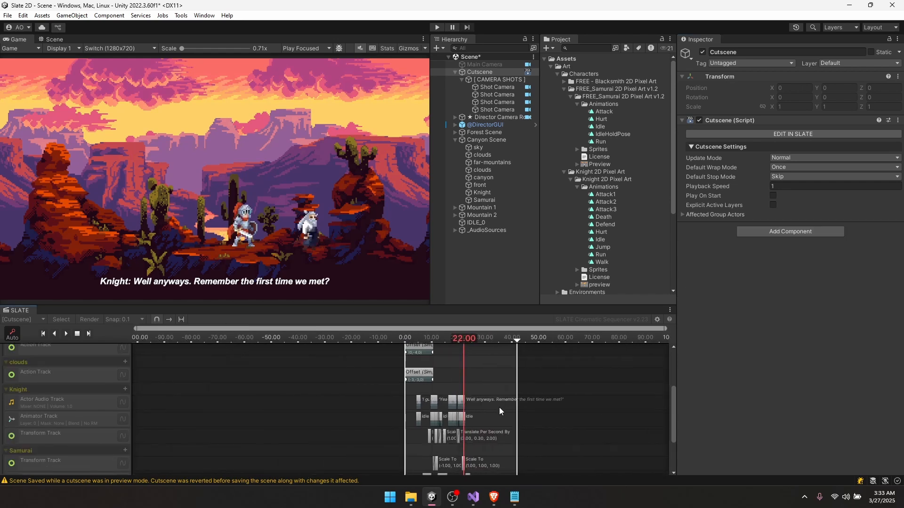
pyautogui.scroll(9, 499, 361)
pyautogui.moveTo(487, 367); pyautogui.dragTo(484, 444, button='middle')
pyautogui.scroll(1, 464, 364)
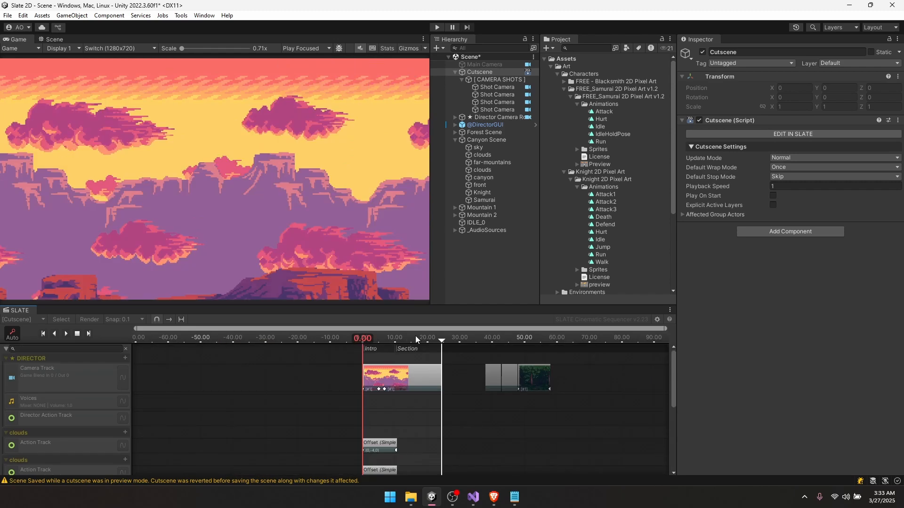
pyautogui.scroll(4, 443, 390)
pyautogui.press('space')
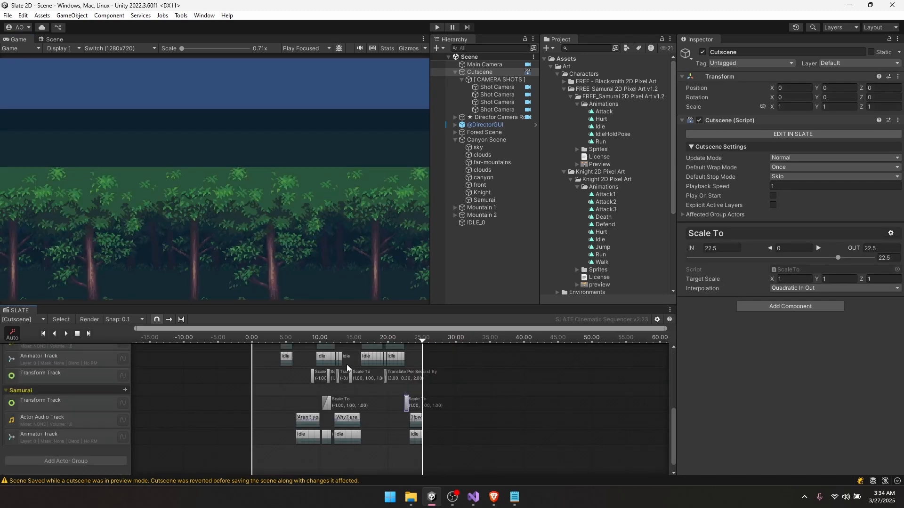
pyautogui.click(329, 340)
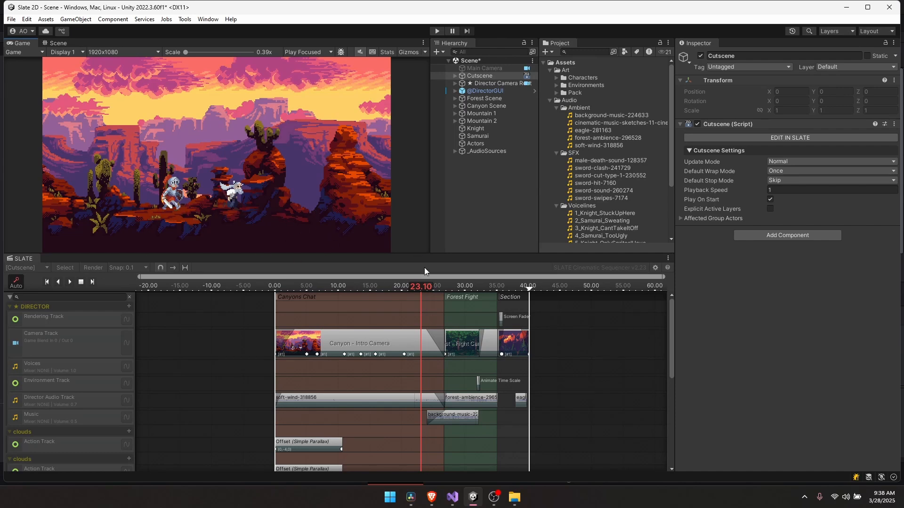
# - Scrub the timeline through the forest fight, around 27–37 seconds, checking the Scene and Game views
pyautogui.moveTo(428, 286); pyautogui.dragTo(465, 284)
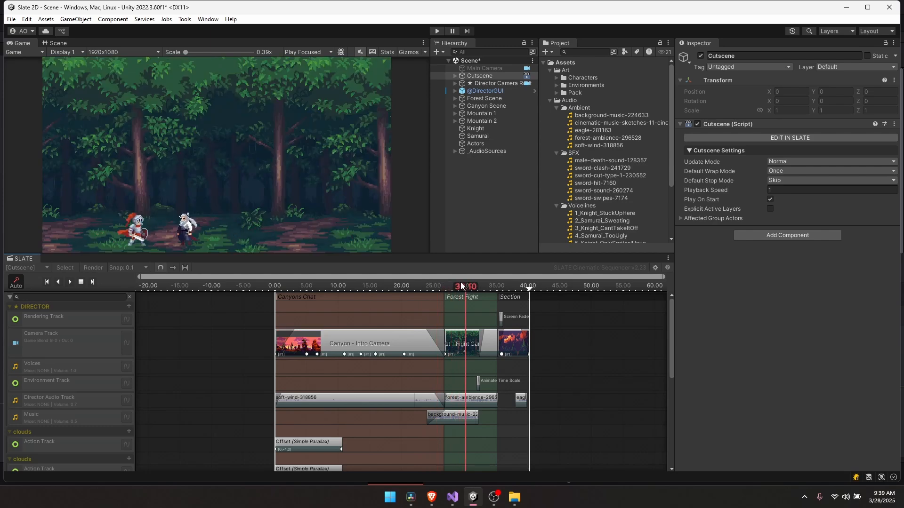
pyautogui.click(457, 284)
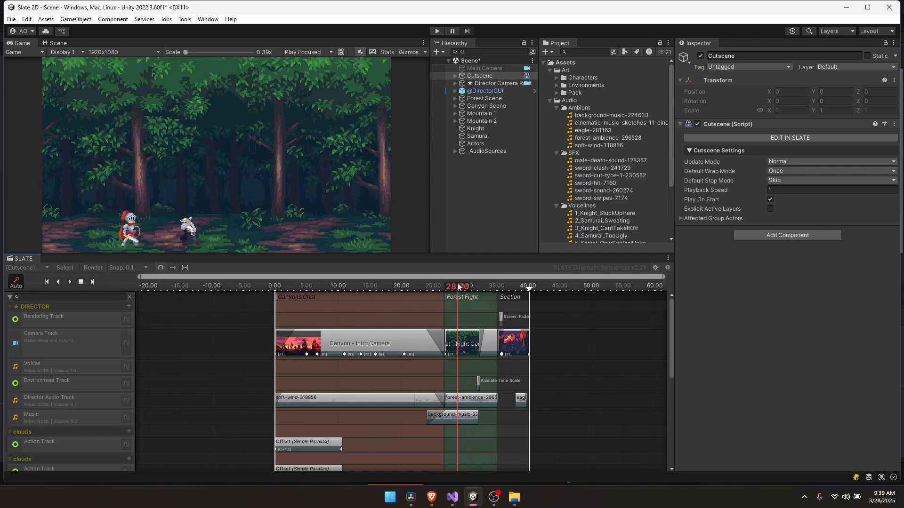
pyautogui.moveTo(457, 284); pyautogui.dragTo(511, 285)
pyautogui.click(55, 43)
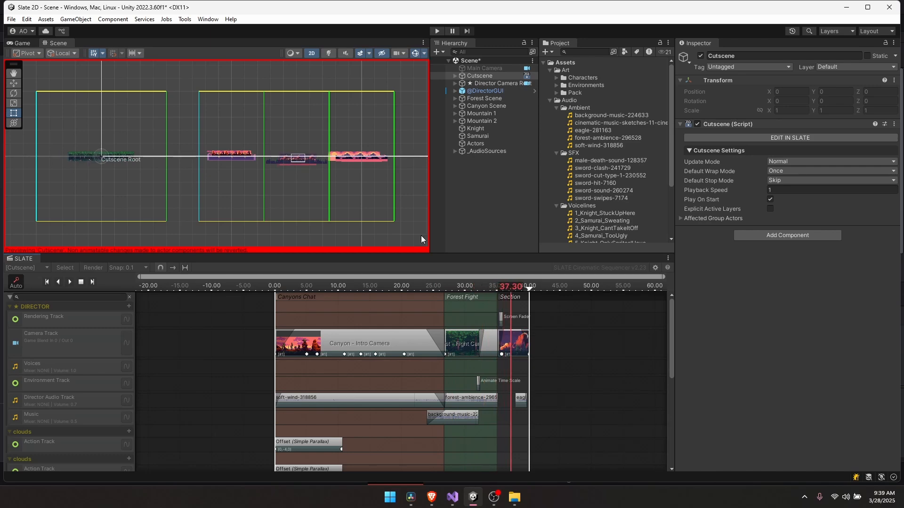
pyautogui.click(22, 43)
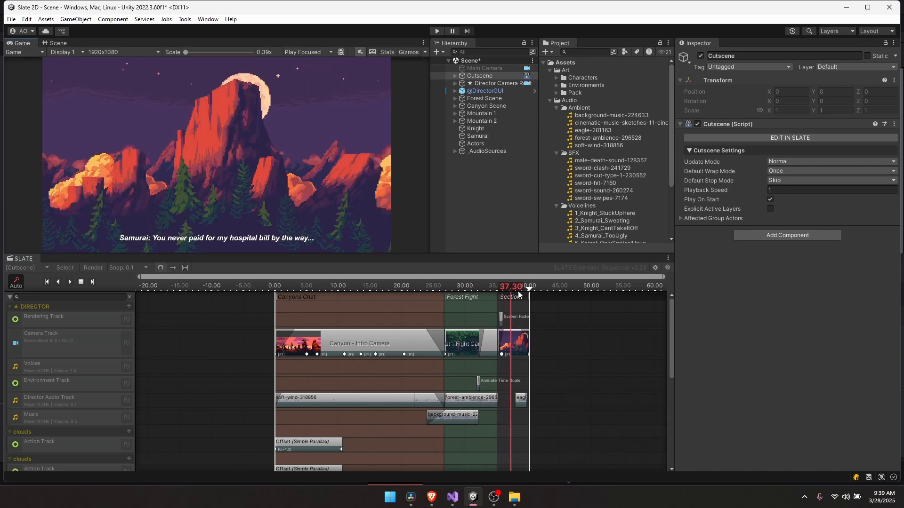
pyautogui.moveTo(511, 286)
pyautogui.mouseDown()
pyautogui.moveTo(476, 284)
pyautogui.moveTo(501, 280)
pyautogui.mouseUp()
pyautogui.moveTo(505, 279); pyautogui.dragTo(513, 278)
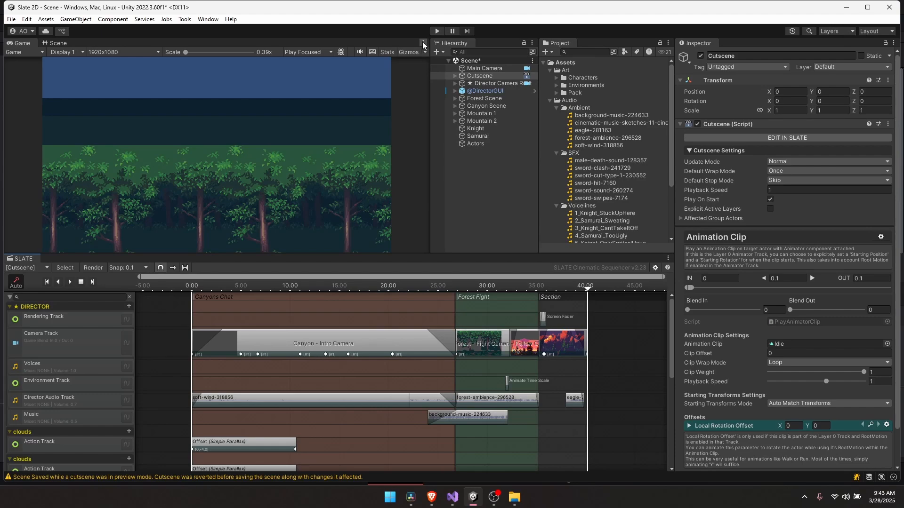
# - Maximize the Game view and run the cutscene in Play mode
pyautogui.click(423, 43)
pyautogui.click(440, 77)
pyautogui.click(437, 31)
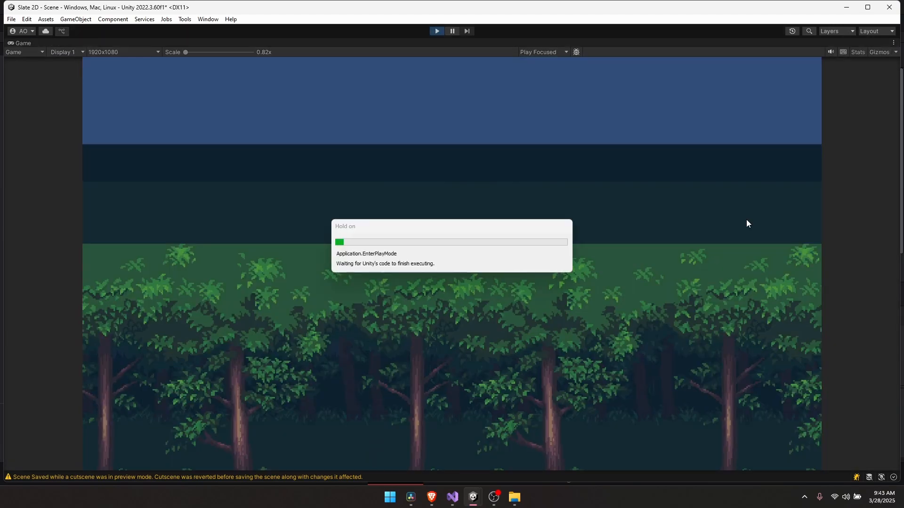